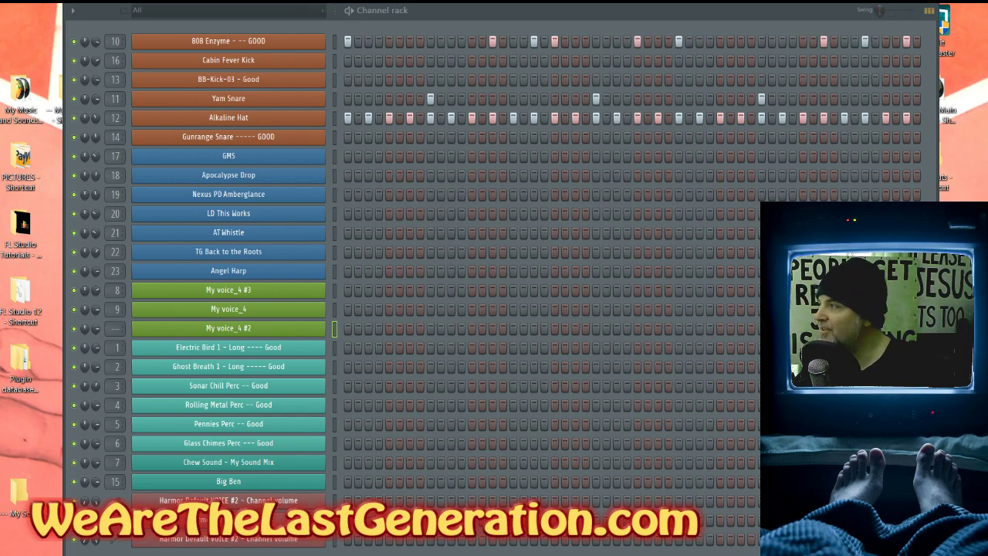
# - Select the 808 Enzyme, kick, Gunrange Snare, AT Whistle and Angel Harp channels in turn to present the drum and synth sounds
pyautogui.click(334, 41)
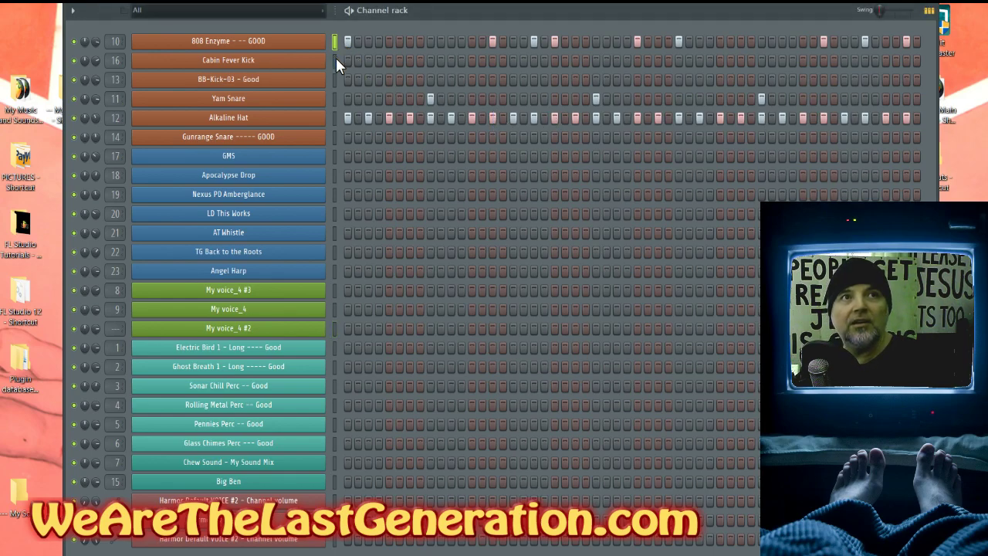
pyautogui.click(335, 59)
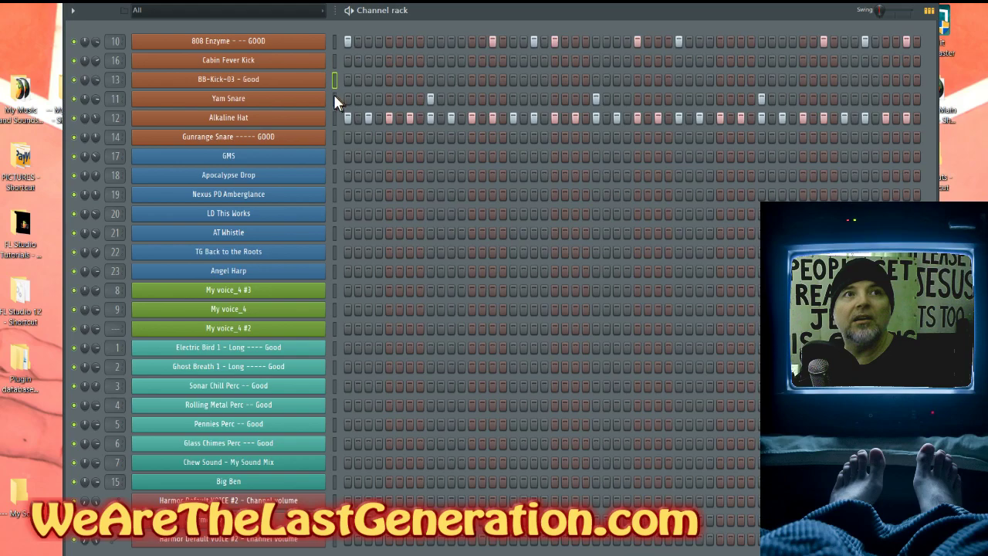
pyautogui.click(336, 136)
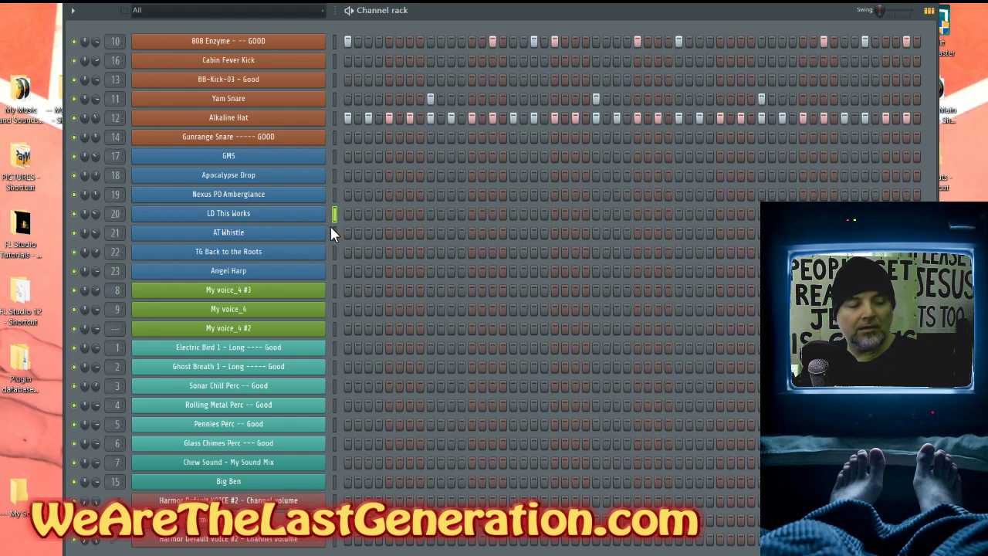
pyautogui.click(339, 235)
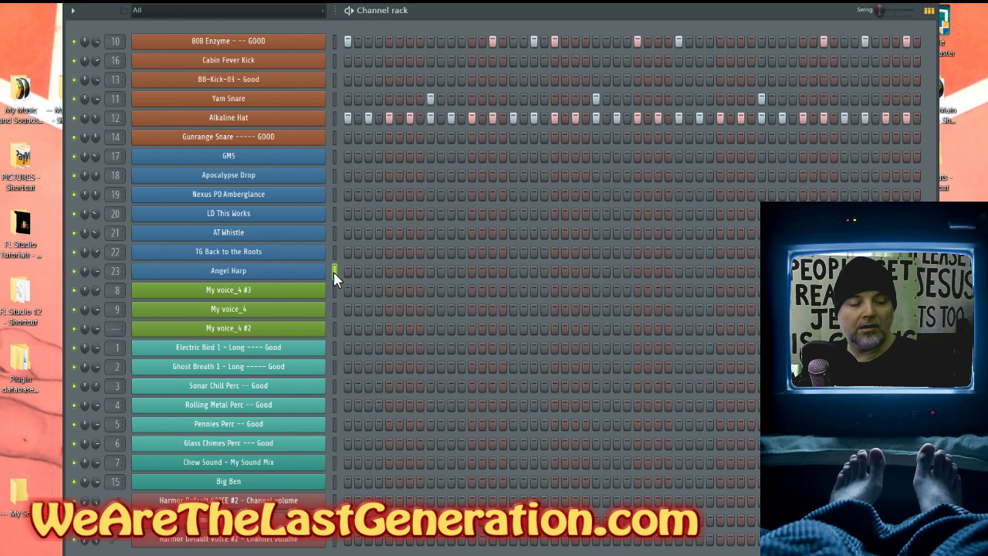
pyautogui.click(333, 272)
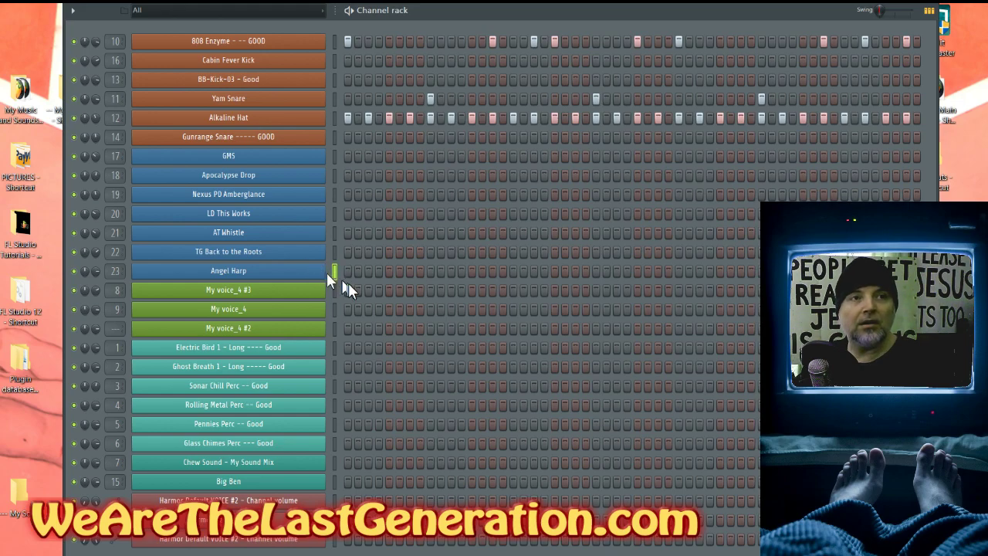
# - Select the percussion channels in turn: Electric Bird 1, Ghost Breath 1, Sonar Chill, Pennies, Glass Chimes and Big Ben
pyautogui.click(334, 348)
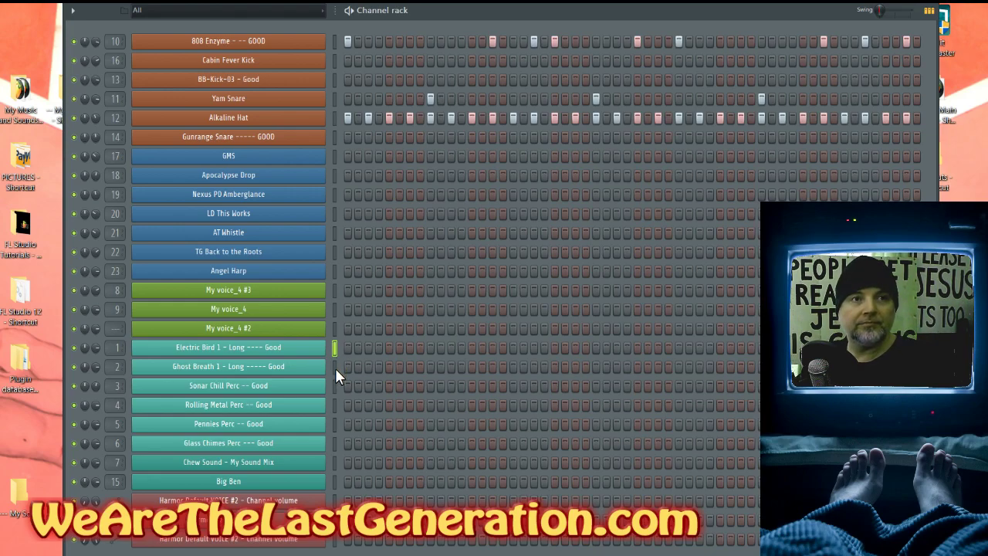
pyautogui.click(335, 369)
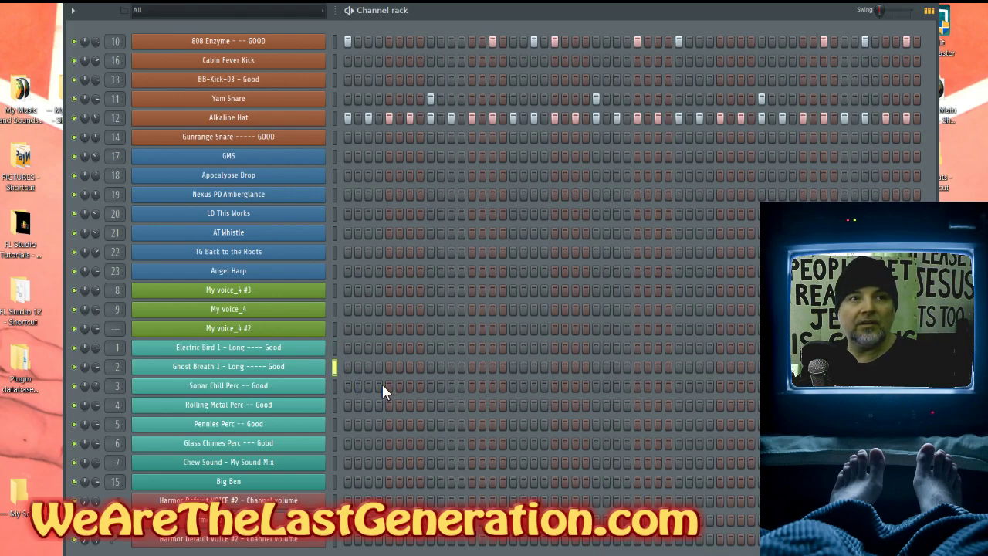
pyautogui.click(335, 386)
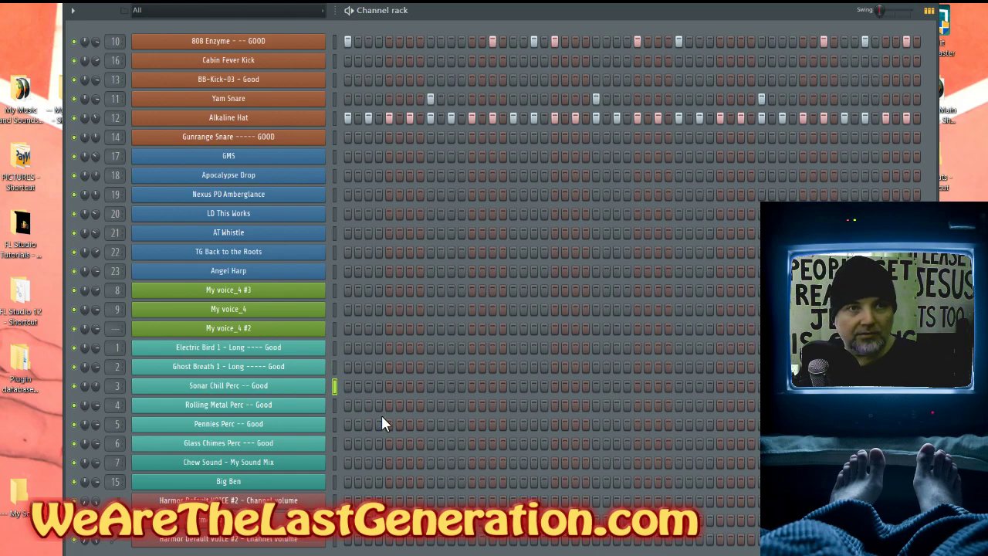
pyautogui.click(335, 425)
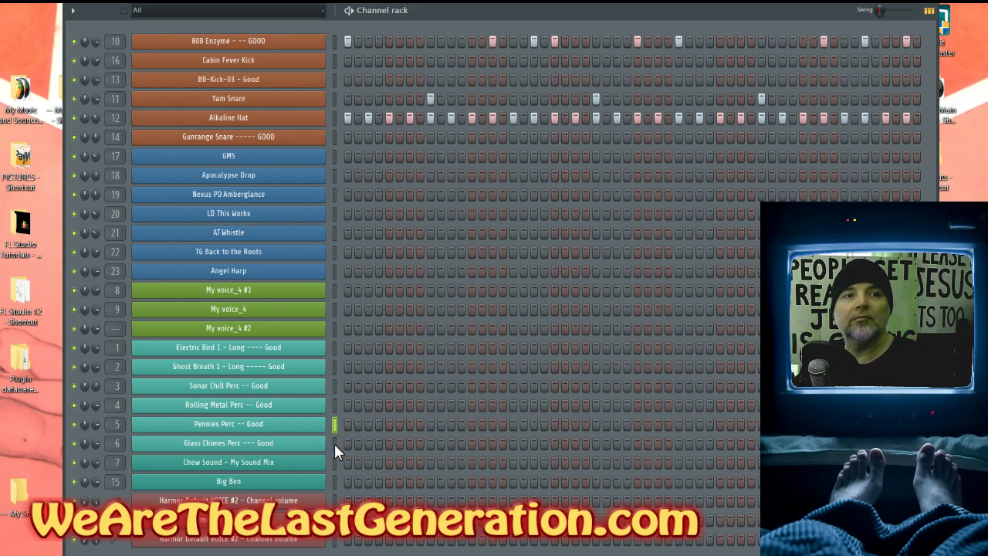
pyautogui.click(336, 448)
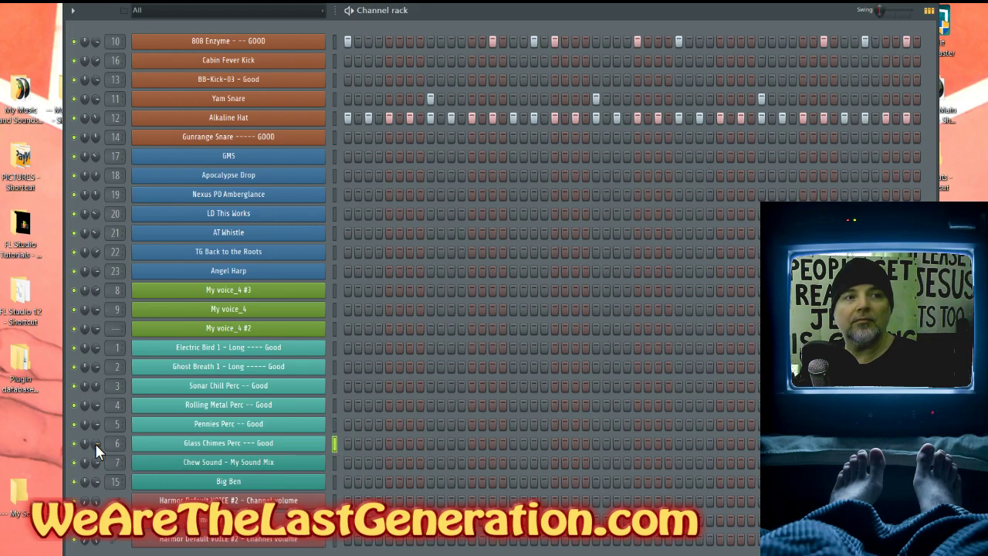
pyautogui.click(335, 481)
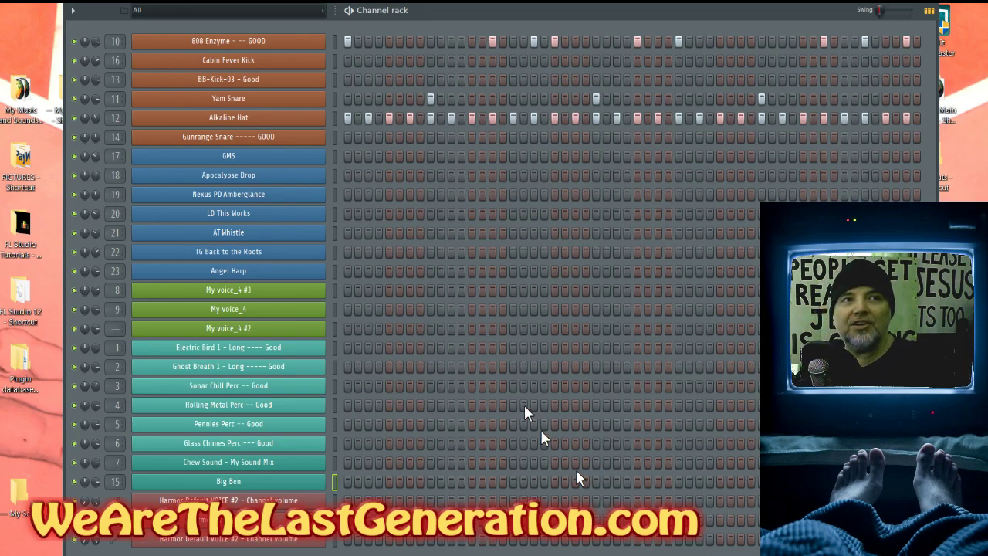
# - Shift the mixer window slightly lower and bring the playlist to the front
pyautogui.moveTo(521, 11)
pyautogui.mouseDown()
pyautogui.moveTo(529, 18)
pyautogui.moveTo(526, 10)
pyautogui.mouseUp()
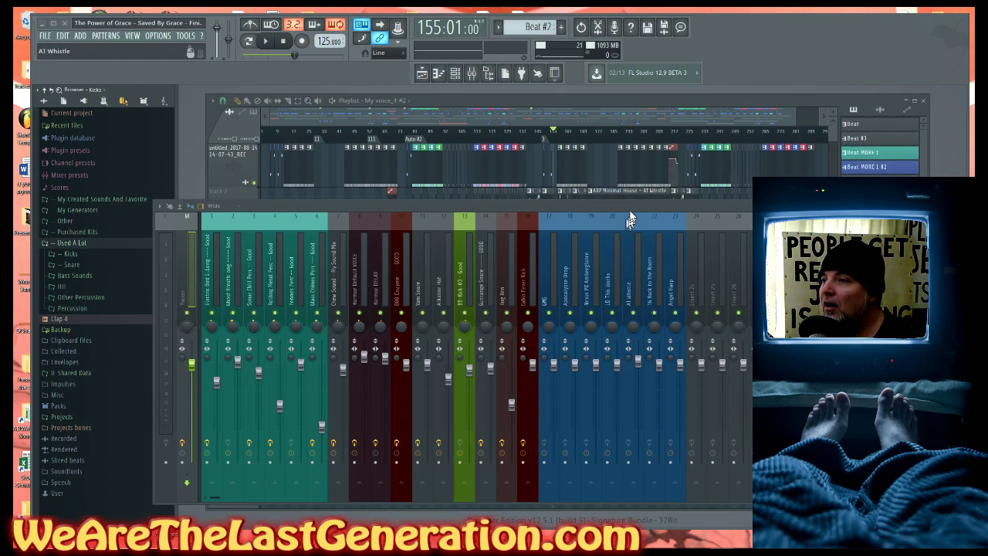
pyautogui.moveTo(627, 206); pyautogui.dragTo(665, 224)
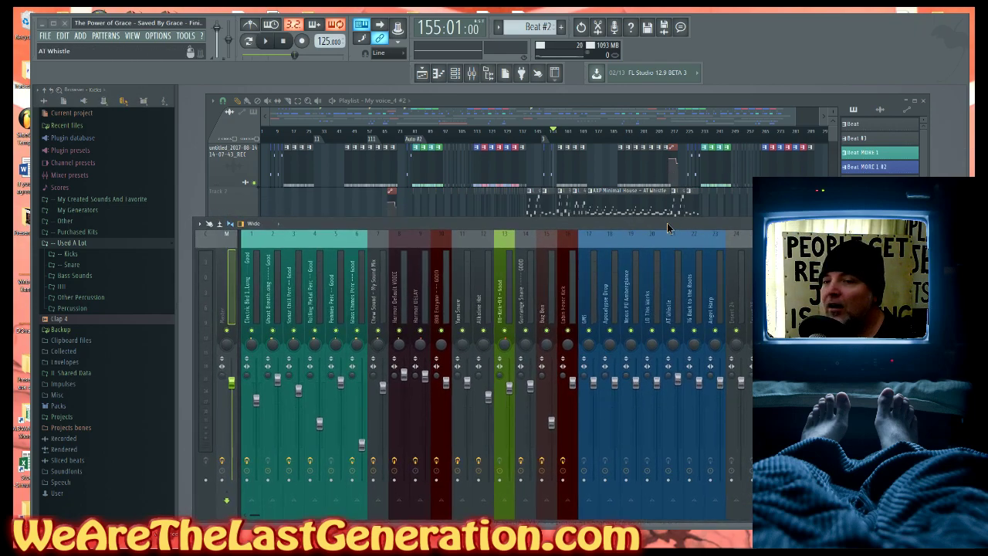
pyautogui.click(312, 210)
# - Set the song position to bar 1 in the playlist and briefly test playback
pyautogui.moveTo(344, 444); pyautogui.dragTo(261, 143)
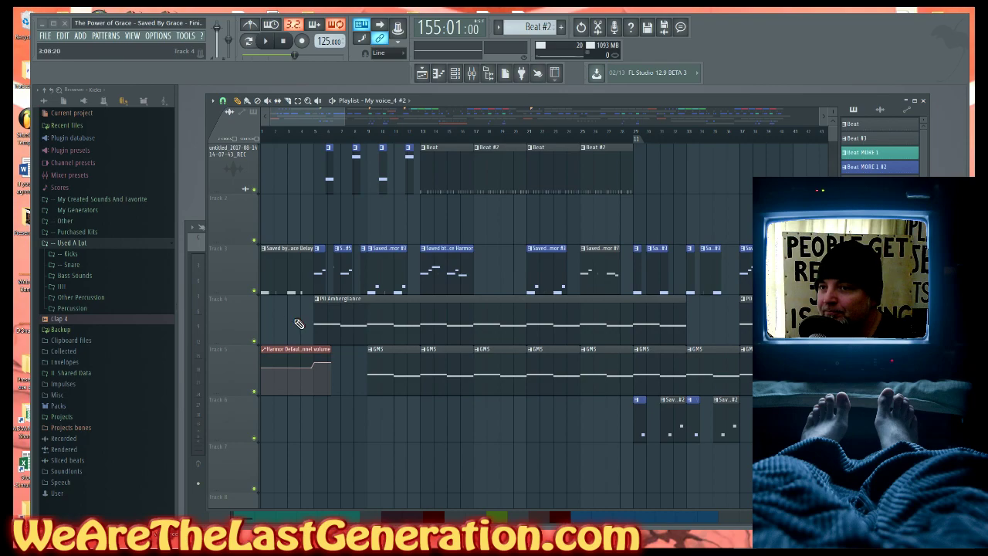
pyautogui.click(275, 132)
pyautogui.click(262, 131)
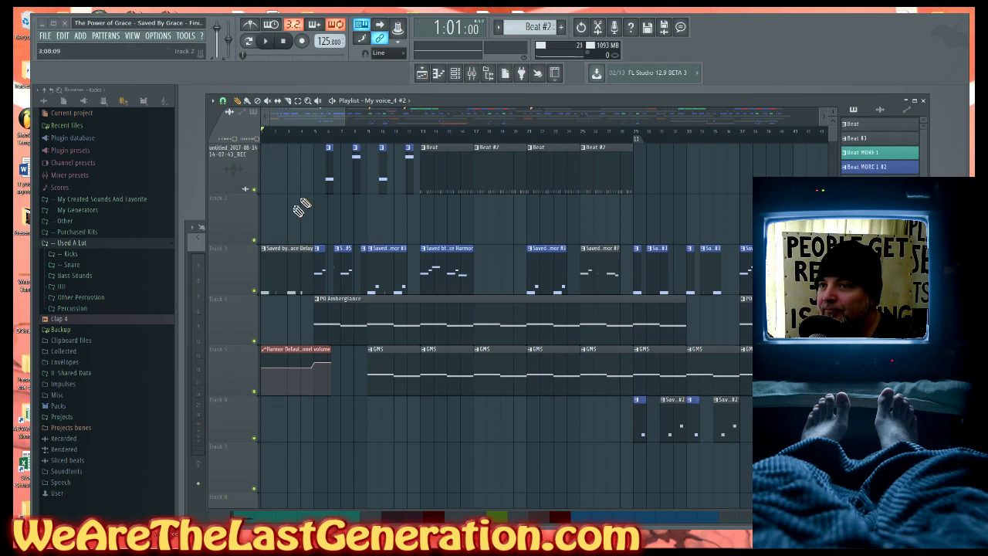
pyautogui.press('space')
pyautogui.press('space')
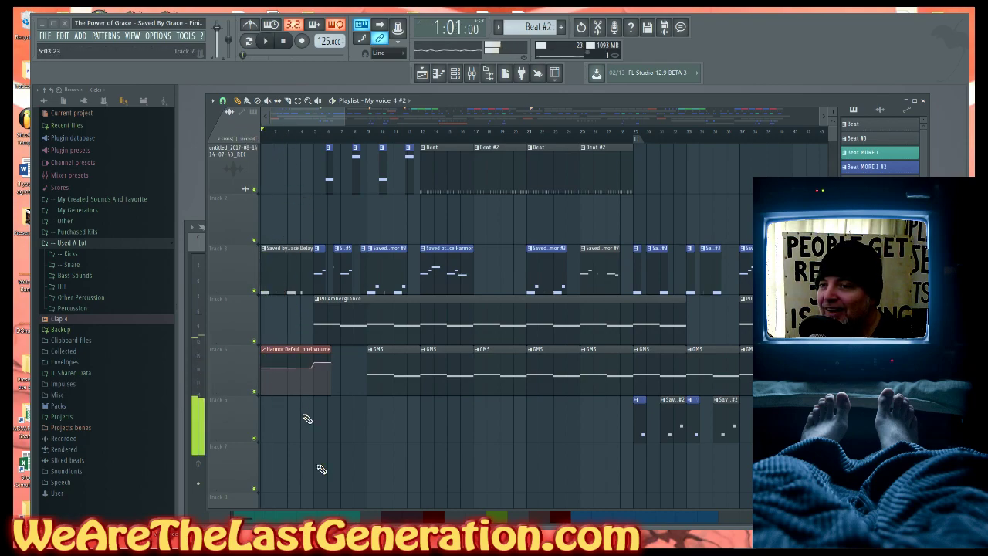
# - Narrow the browser panel and play the song from bar 1, checking the mixer levels during playback
pyautogui.moveTo(179, 446)
pyautogui.mouseDown()
pyautogui.moveTo(150, 446)
pyautogui.moveTo(171, 441)
pyautogui.moveTo(160, 443)
pyautogui.mouseUp()
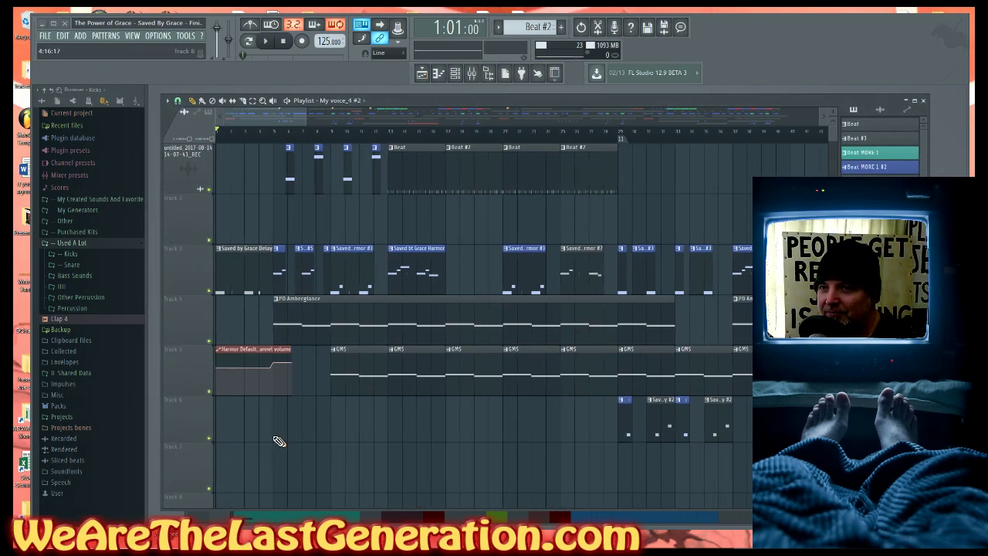
pyautogui.press('space')
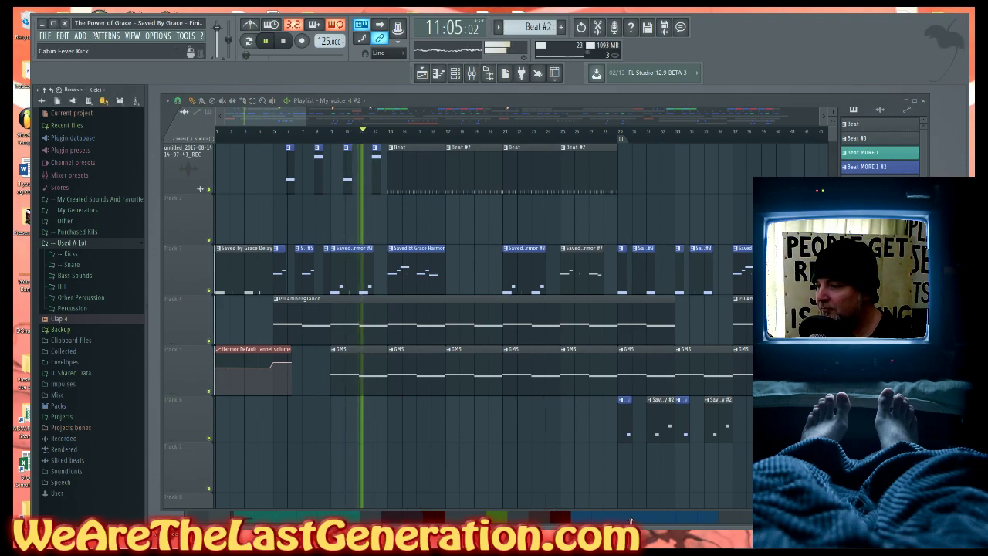
pyautogui.press('F9')
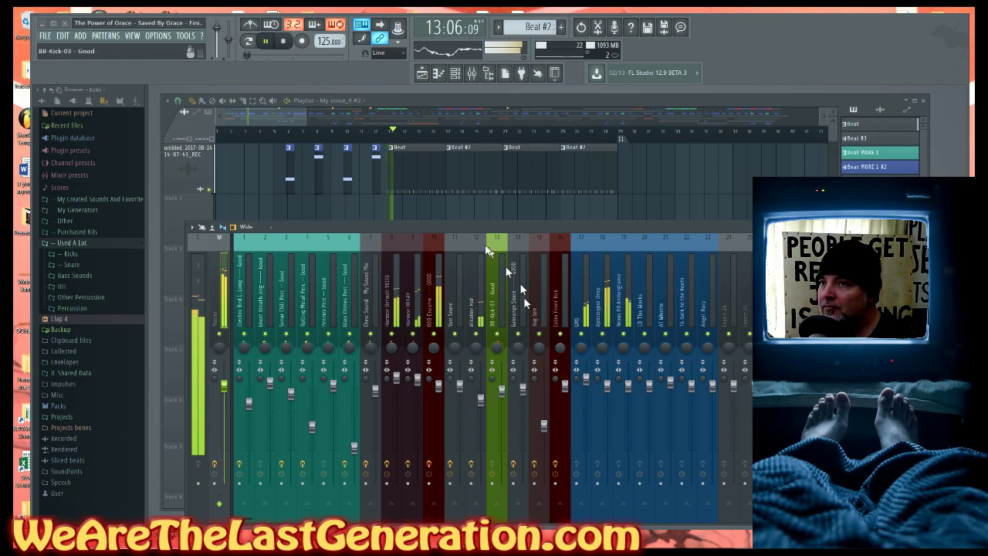
pyautogui.click(336, 204)
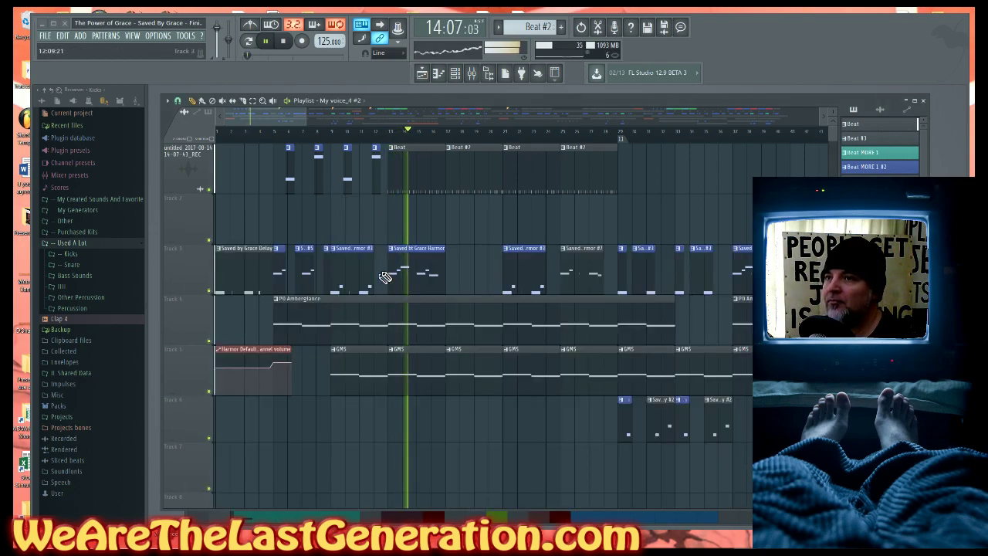
pyautogui.moveTo(394, 109); pyautogui.dragTo(388, 108)
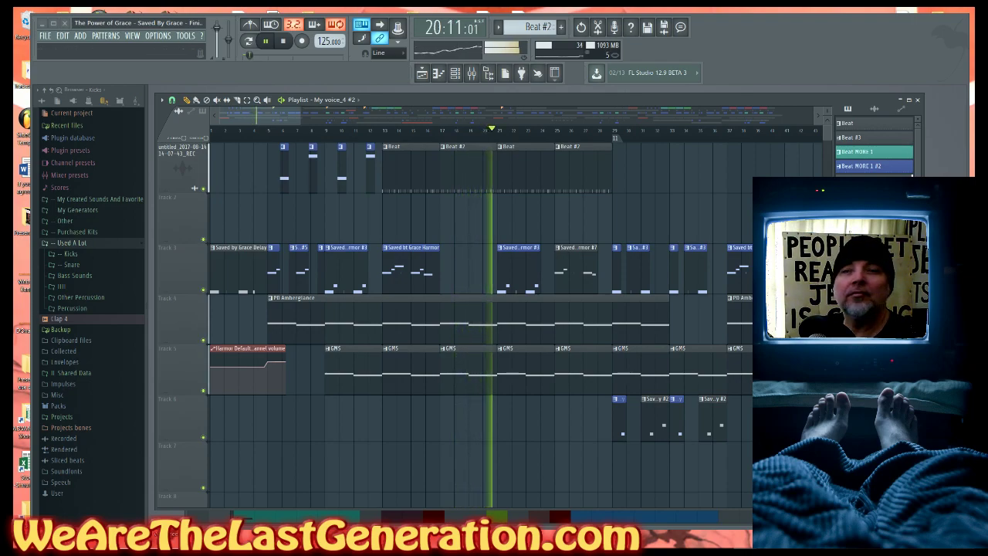
pyautogui.press('space')
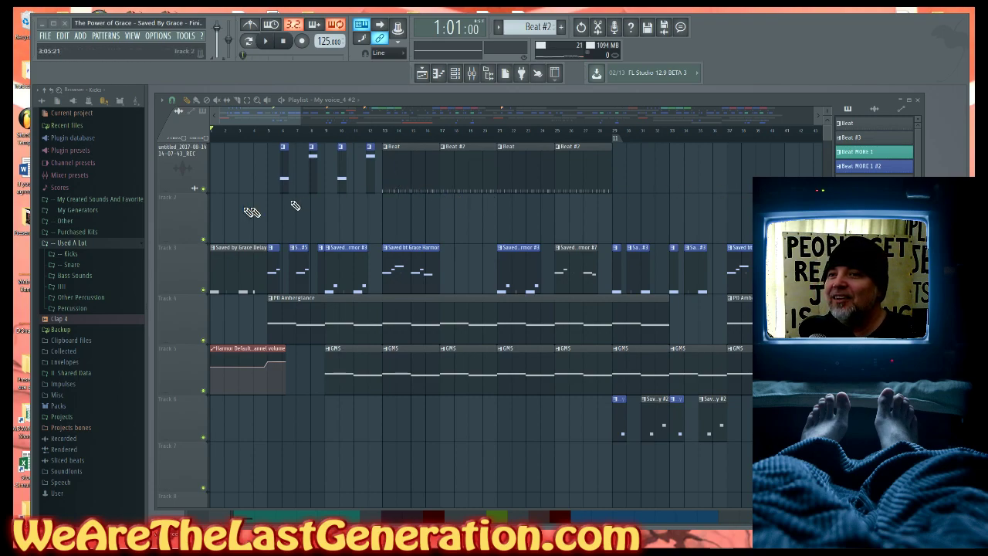
# - Play from bar 13, soloing the Beat track and the PD Amberglance track, adding the GMS track, and soloing GMS
pyautogui.rightClick(204, 189)
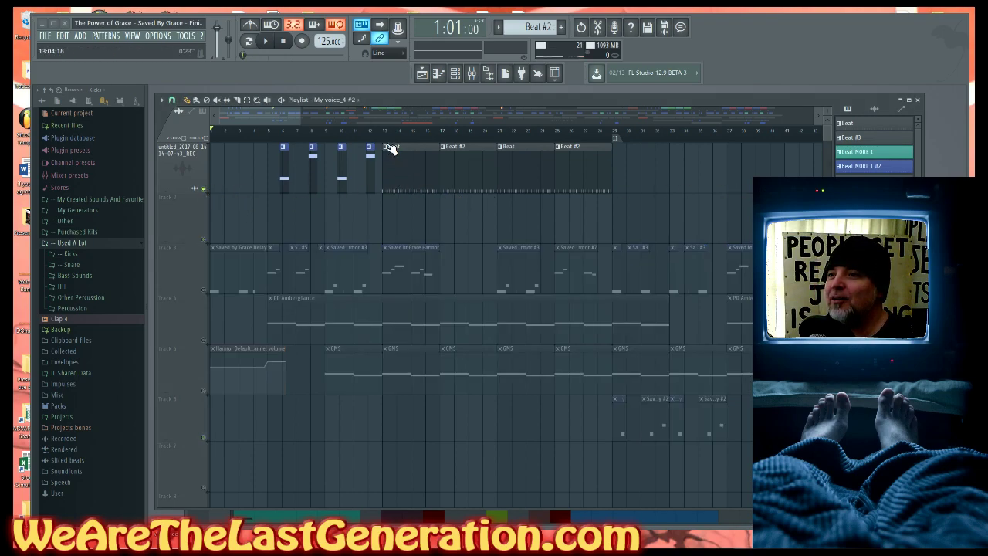
pyautogui.press('space')
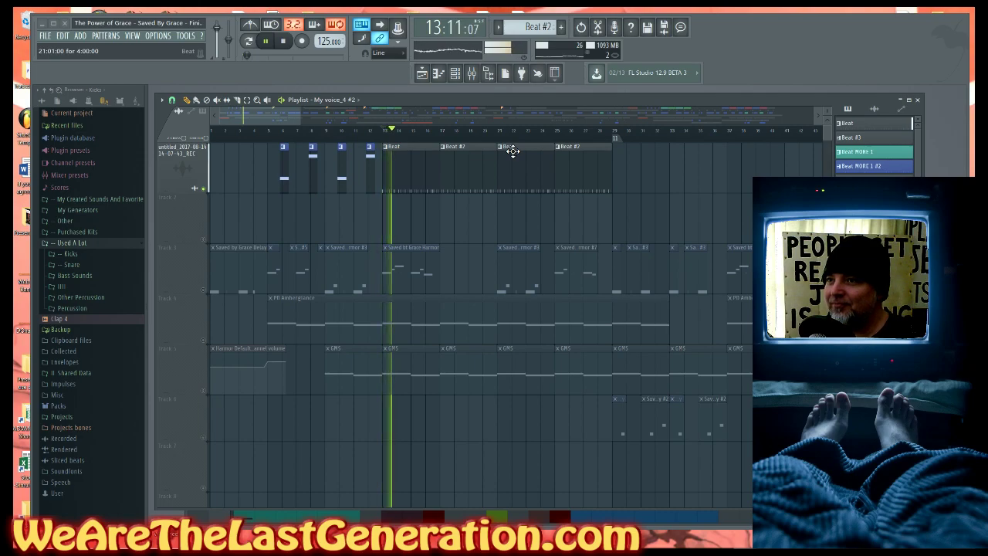
pyautogui.rightClick(207, 346)
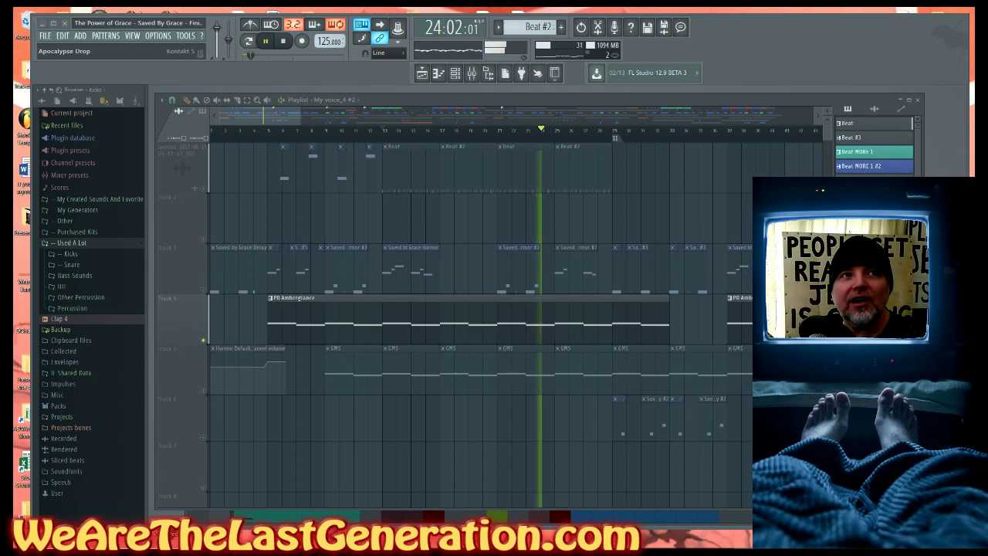
pyautogui.click(206, 392)
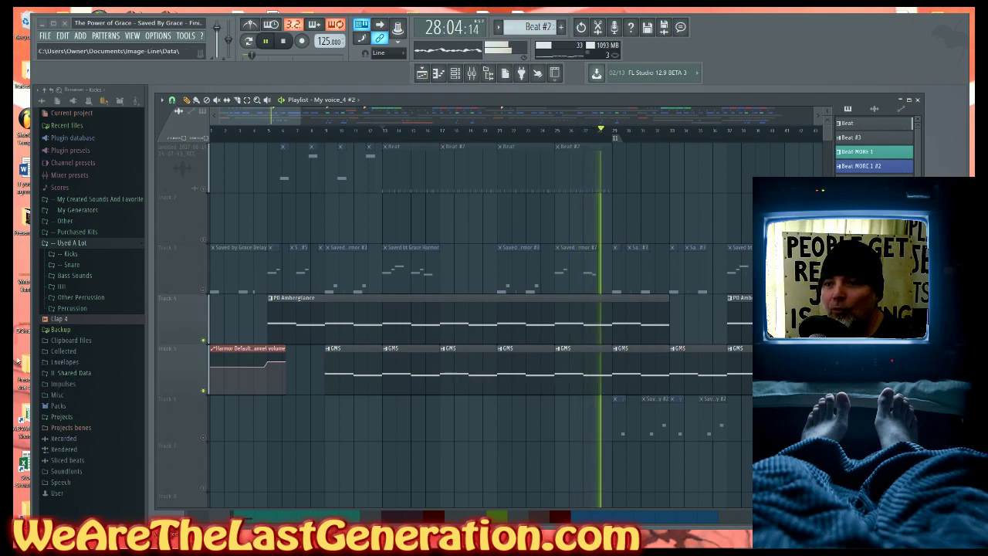
pyautogui.rightClick(205, 389)
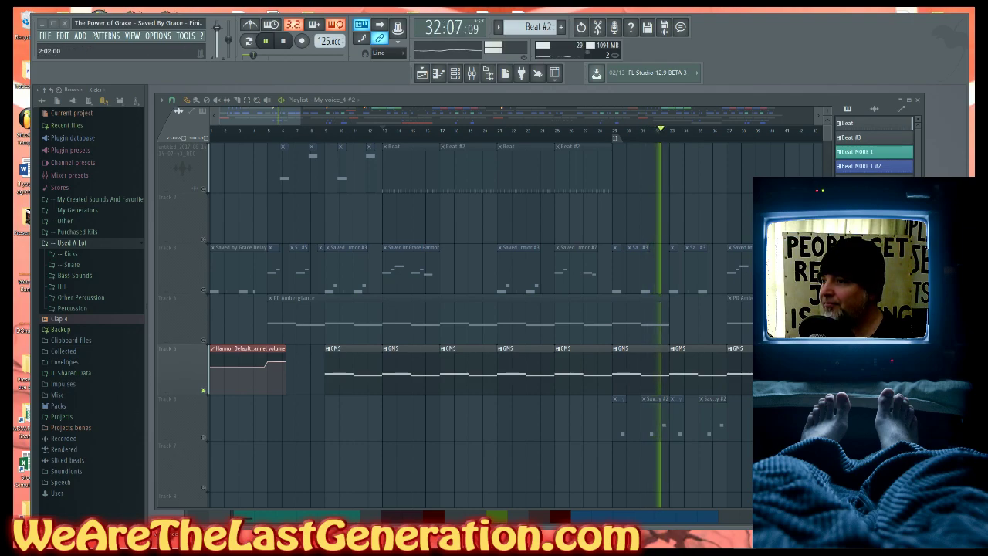
# - Unmute the PD Amberglance track alongside the GMS track and audition both from bar 13
pyautogui.press('space')
pyautogui.click(204, 342)
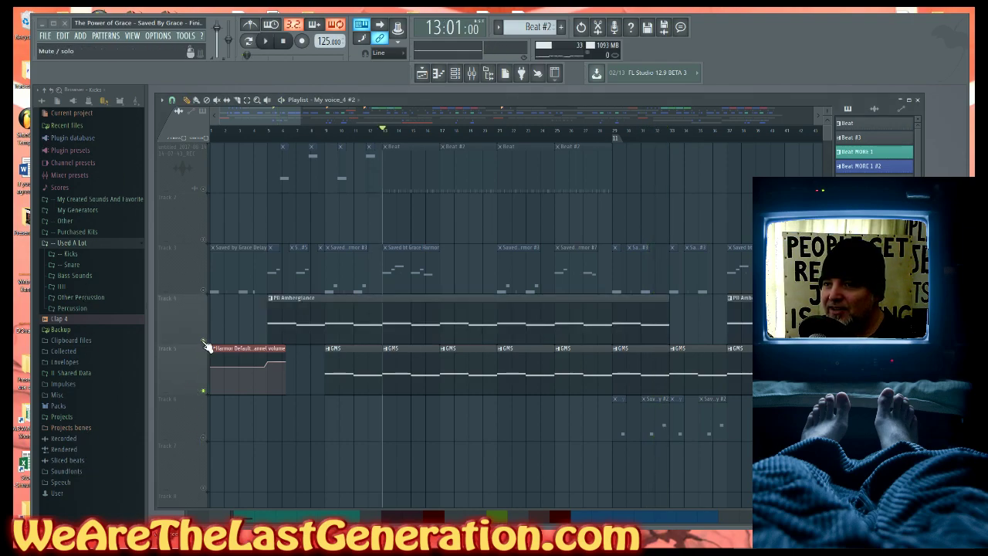
pyautogui.press('space')
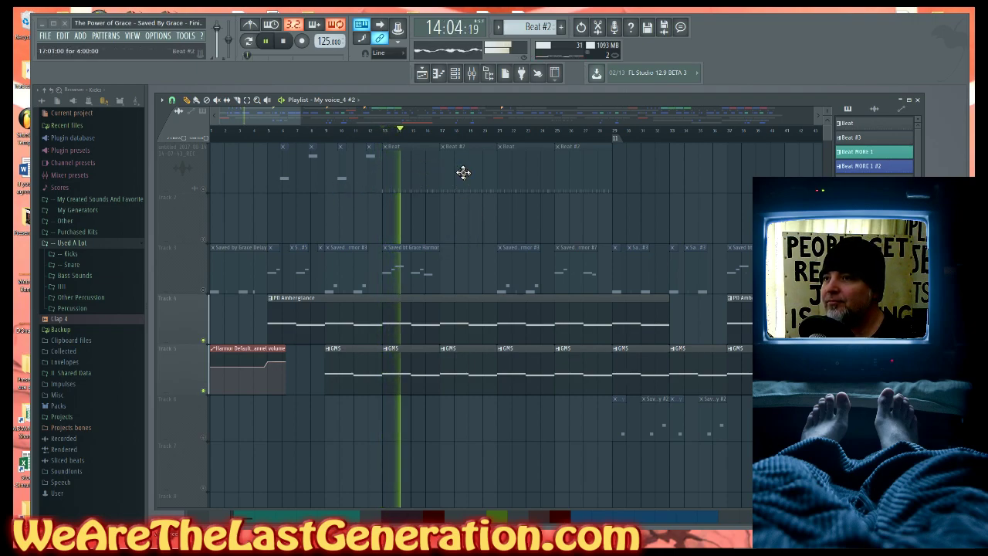
pyautogui.press('space')
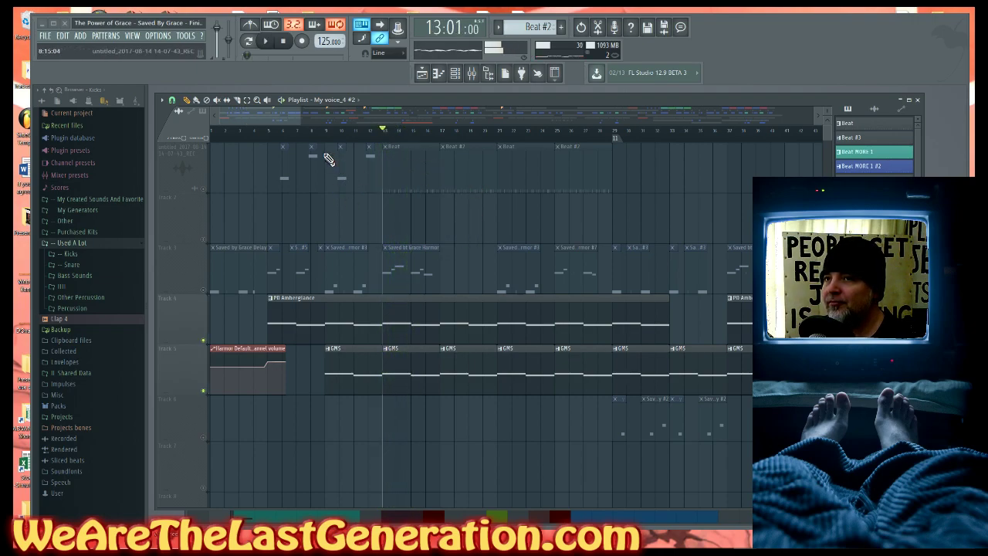
# - Play from bar 9 with the Beat track muted, and unmute it during playback to hear it with both synth tracks
pyautogui.click(205, 190)
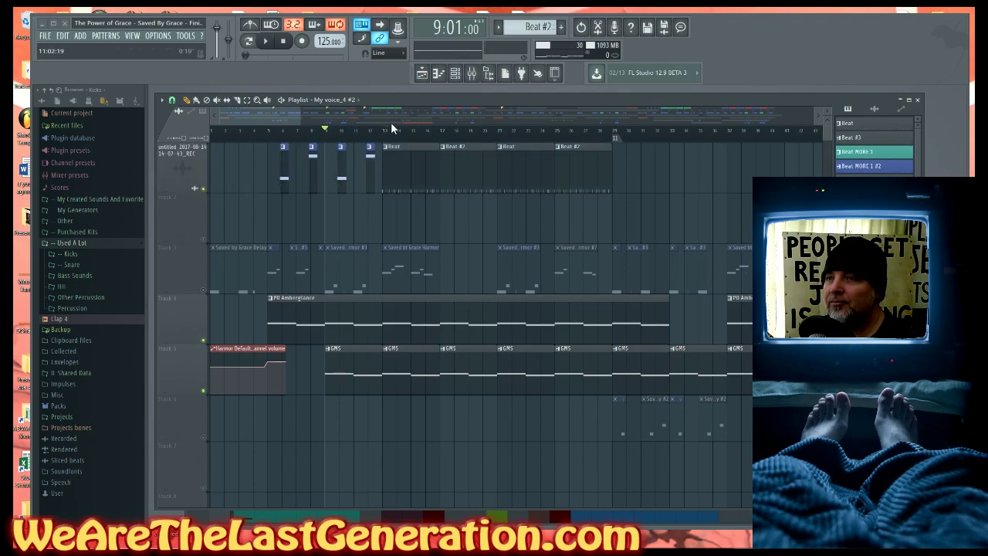
pyautogui.click(204, 190)
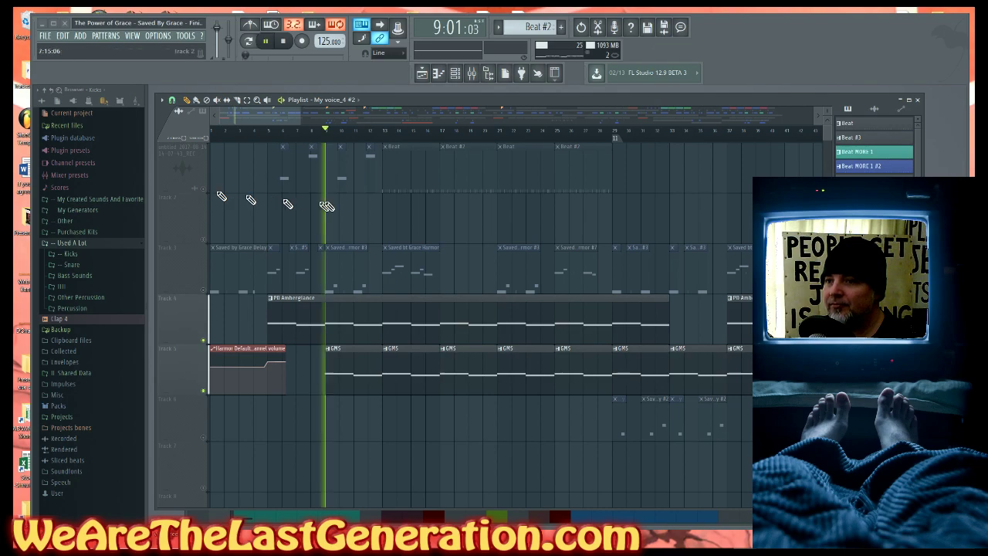
pyautogui.press('space')
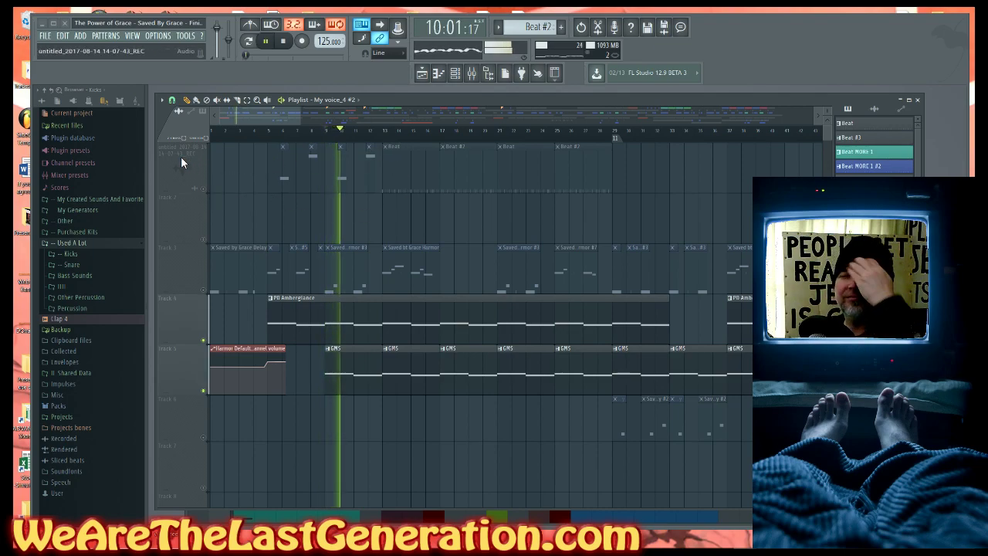
pyautogui.click(204, 190)
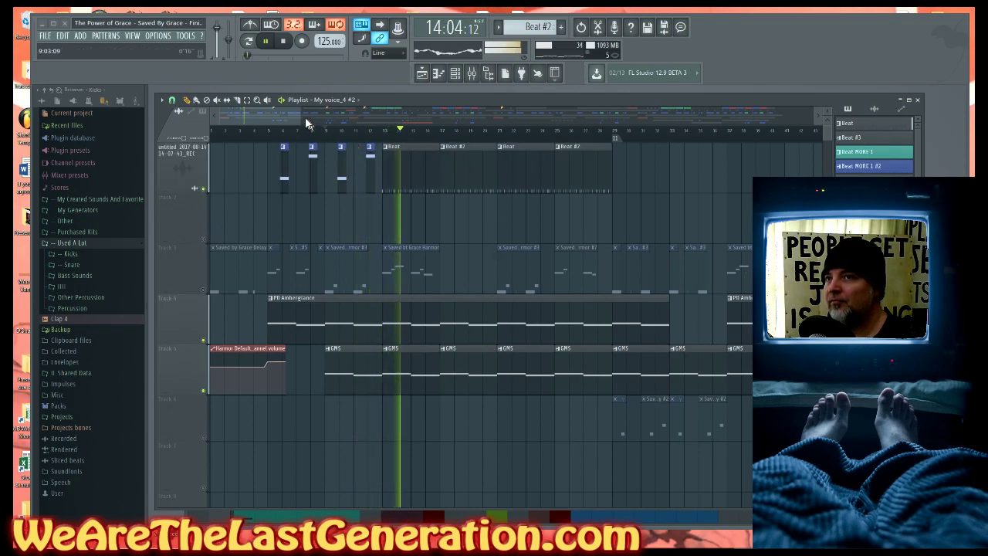
pyautogui.scroll(-3, 394, 124)
pyautogui.moveTo(394, 124); pyautogui.dragTo(374, 125)
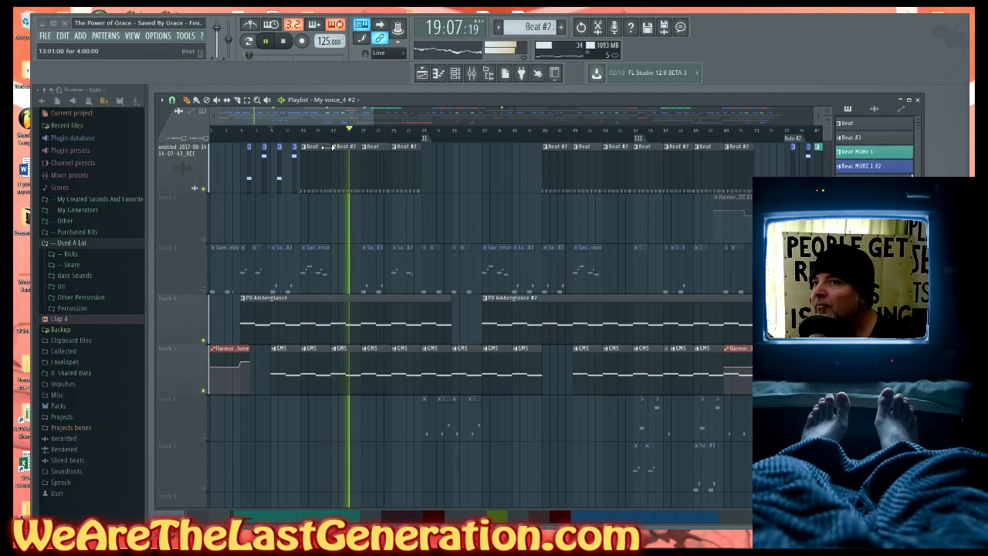
# - Stop playback and unmute all the playlist tracks
pyautogui.moveTo(292, 122); pyautogui.dragTo(401, 124)
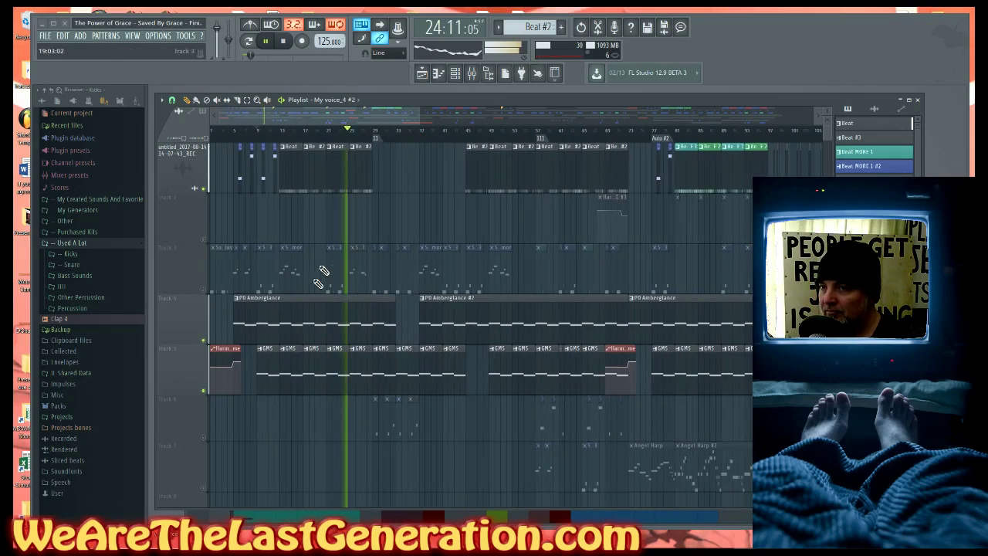
pyautogui.press('space')
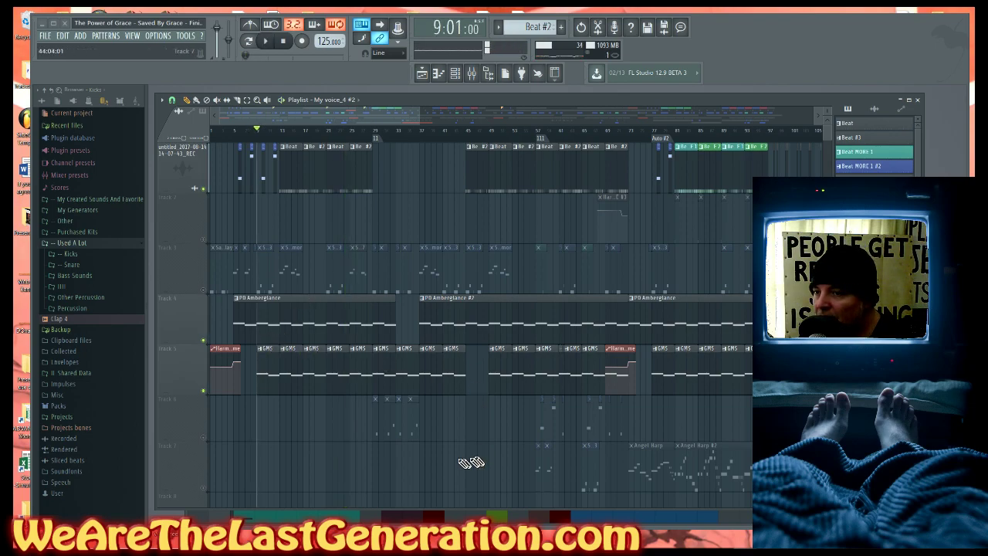
pyautogui.rightClick(205, 442)
pyautogui.rightClick(205, 442)
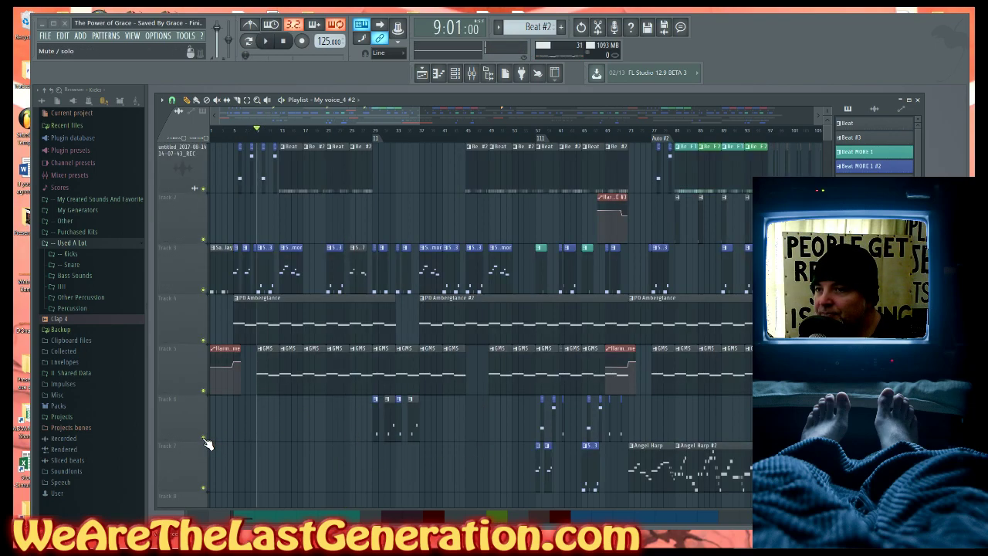
# - Play the song from bar 73, solo the Angel Harp track during playback, and stop after hearing its part
pyautogui.moveTo(363, 120); pyautogui.dragTo(434, 119)
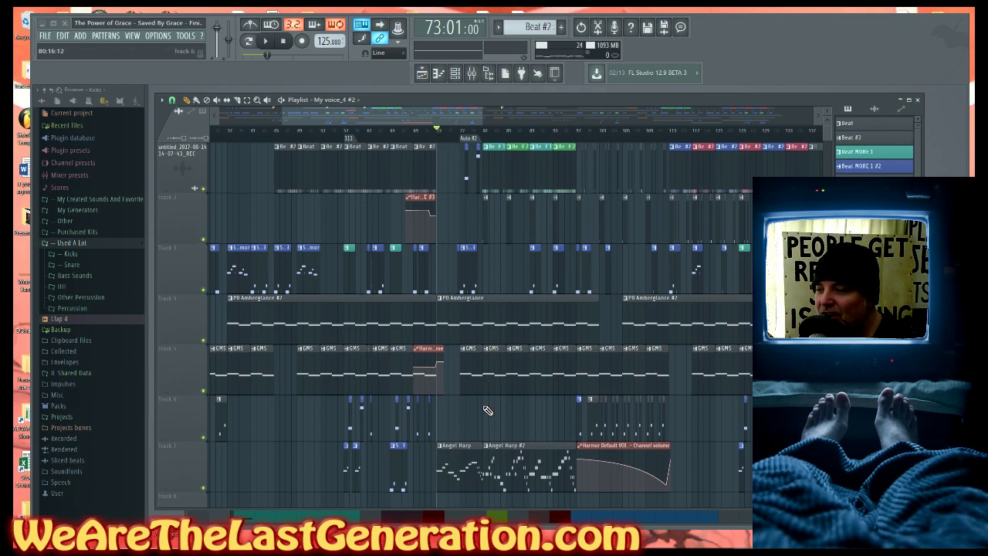
pyautogui.press('space')
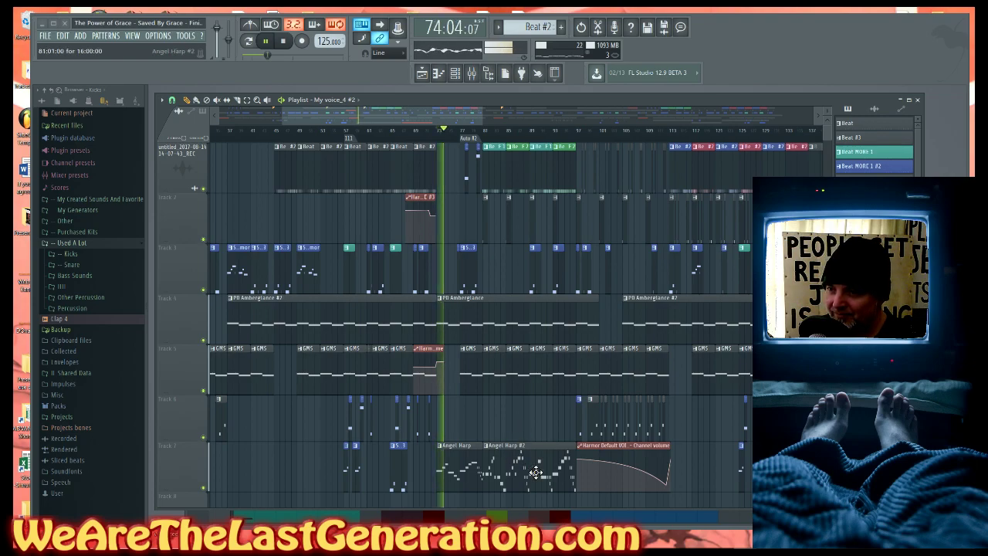
pyautogui.rightClick(204, 489)
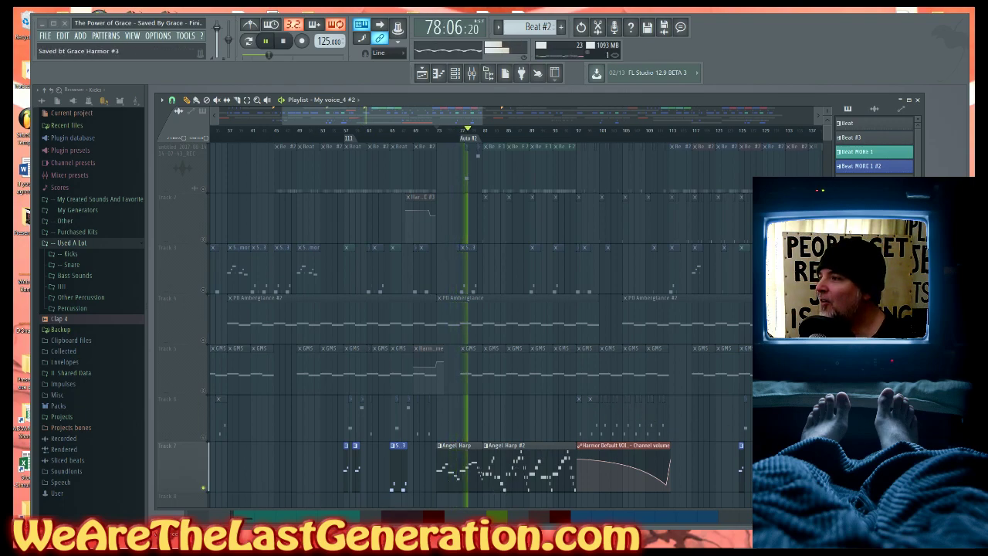
pyautogui.scroll(-2, 875, 147)
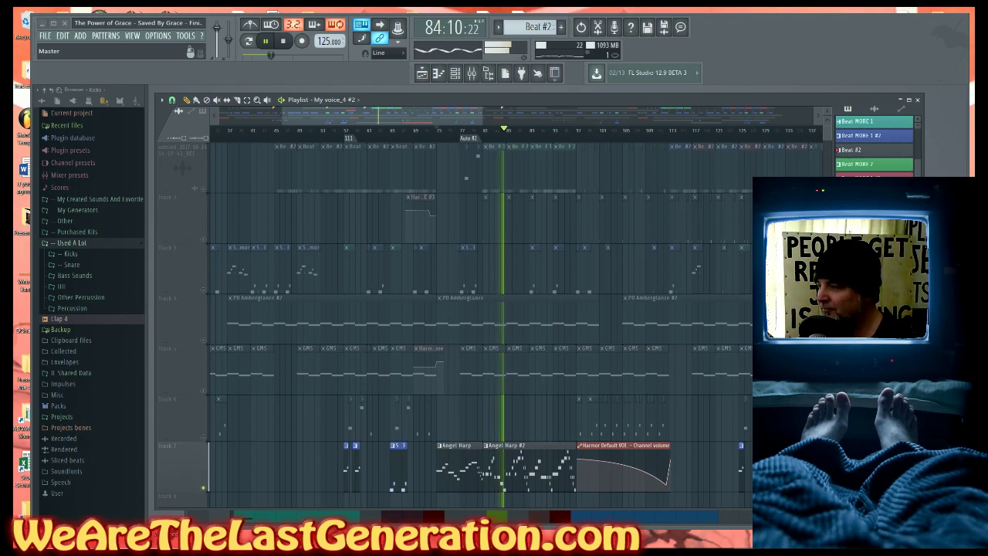
pyautogui.moveTo(372, 541)
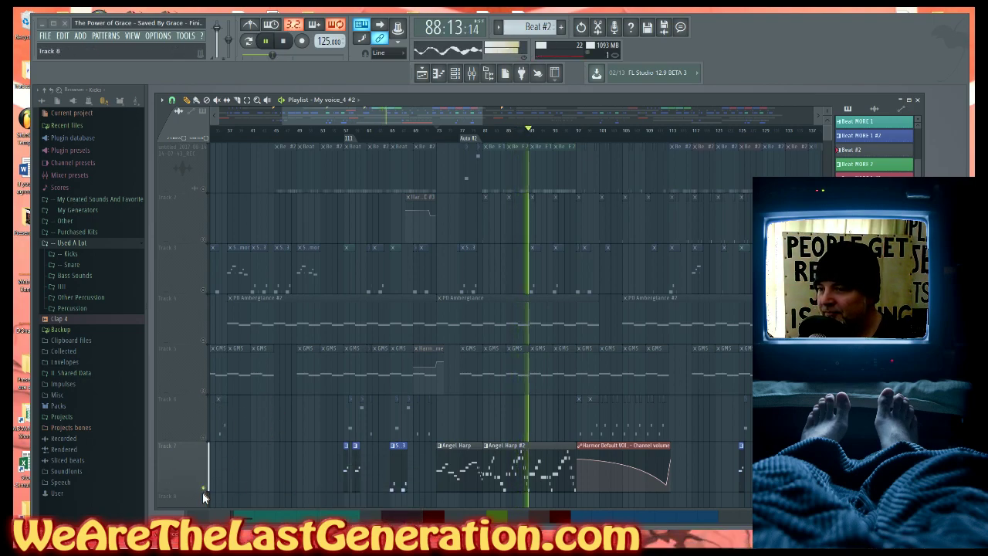
pyautogui.press('space')
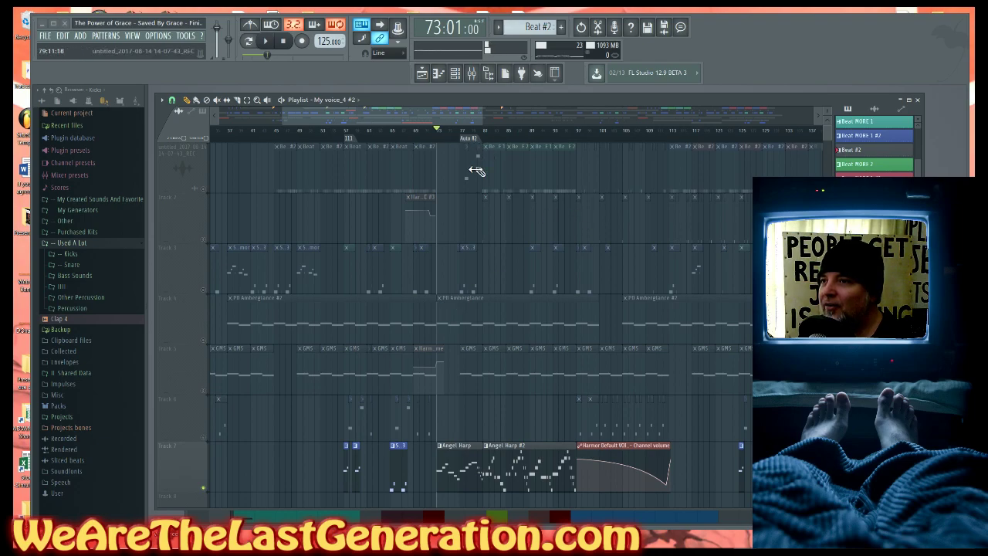
# - Unmute the Beat, PD Amberglance and GMS tracks alongside Angel Harp and audition them together from bar 73
pyautogui.click(205, 189)
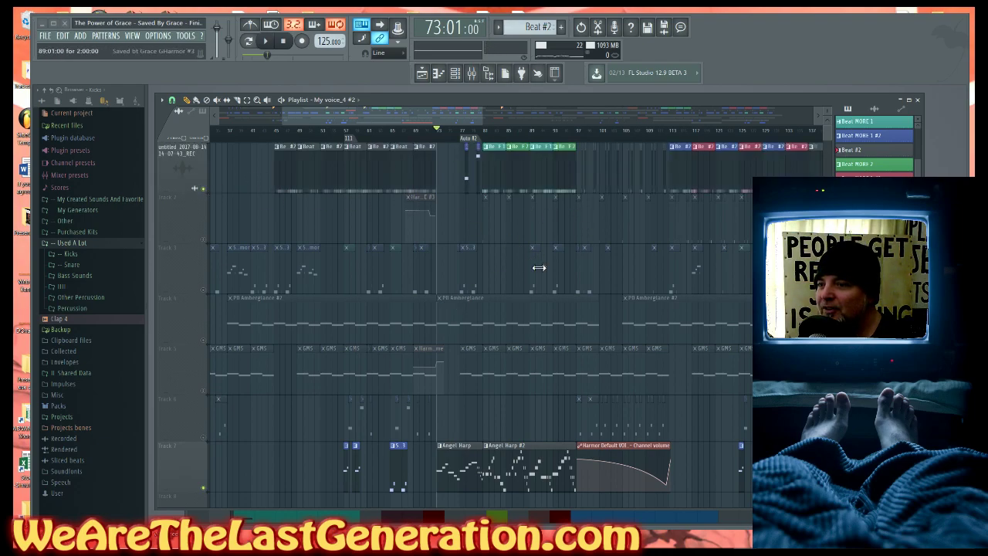
pyautogui.click(204, 341)
pyautogui.click(204, 391)
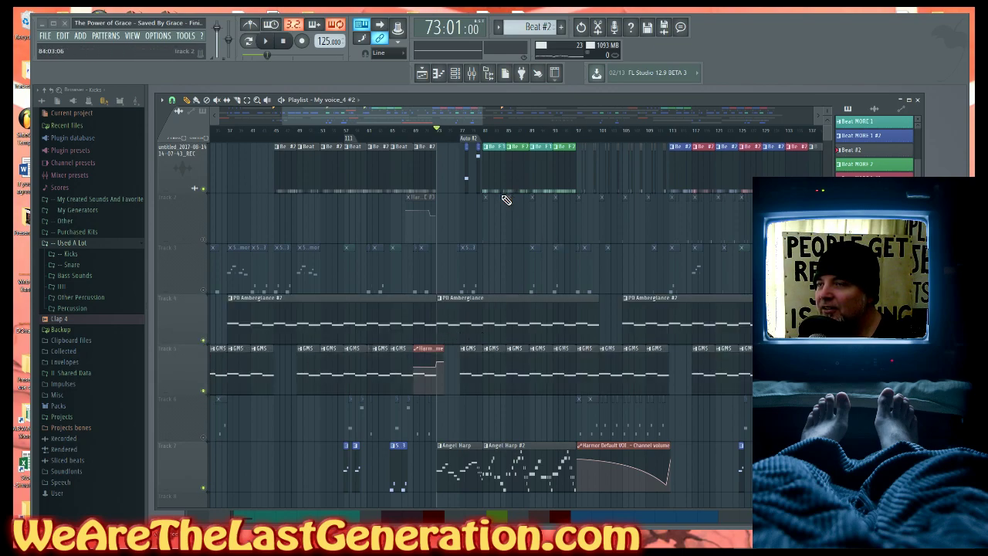
pyautogui.press('space')
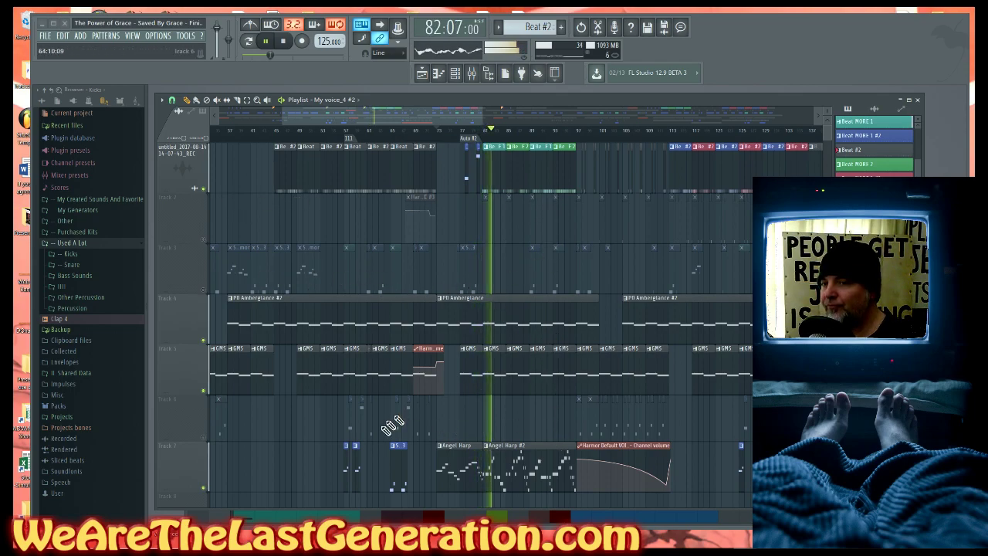
pyautogui.scroll(-3, 290, 438)
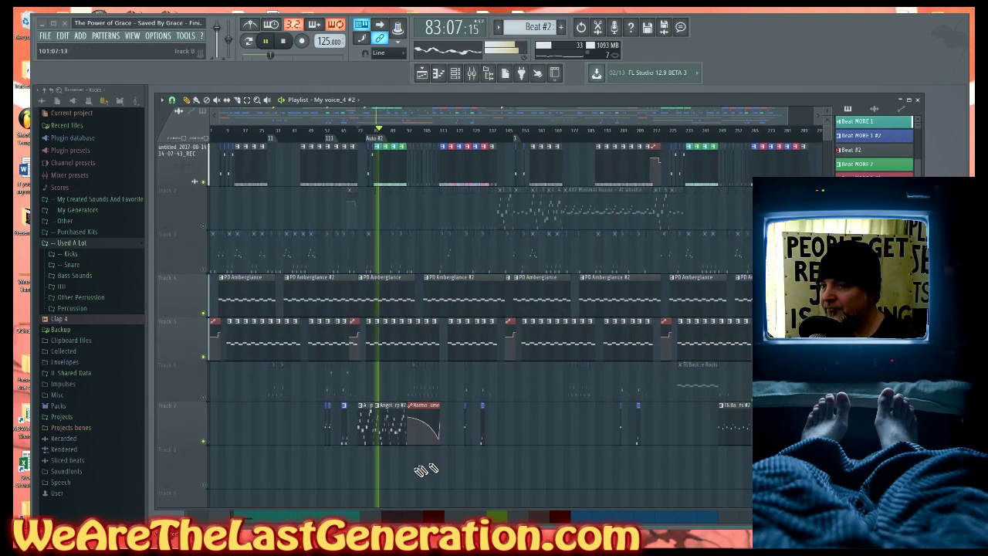
pyautogui.moveTo(347, 472); pyautogui.dragTo(505, 193)
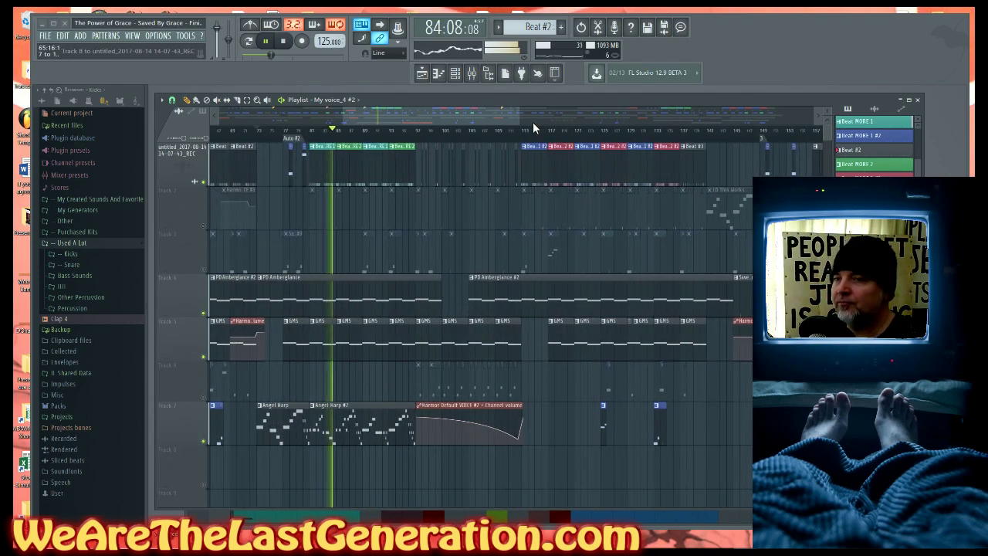
pyautogui.moveTo(427, 103); pyautogui.dragTo(444, 101)
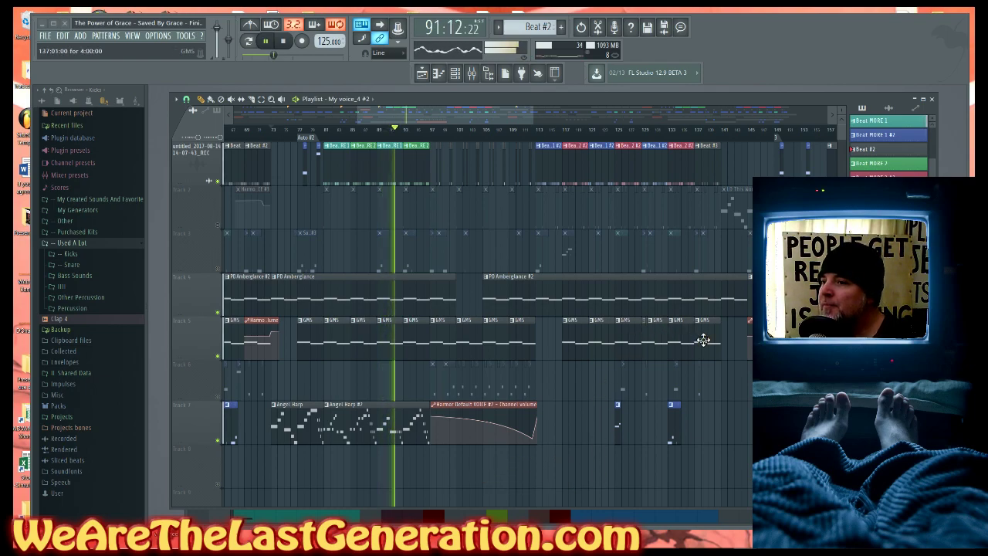
pyautogui.moveTo(532, 115); pyautogui.dragTo(603, 117)
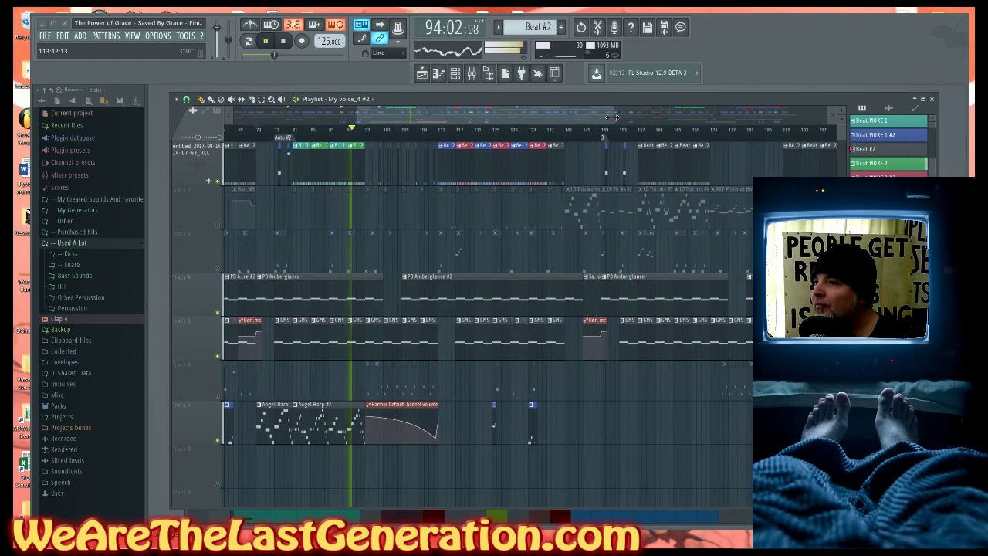
# - Unmute track 2 and the Saved Delay track during playback and follow their clips in the section from bar 97
pyautogui.click(218, 225)
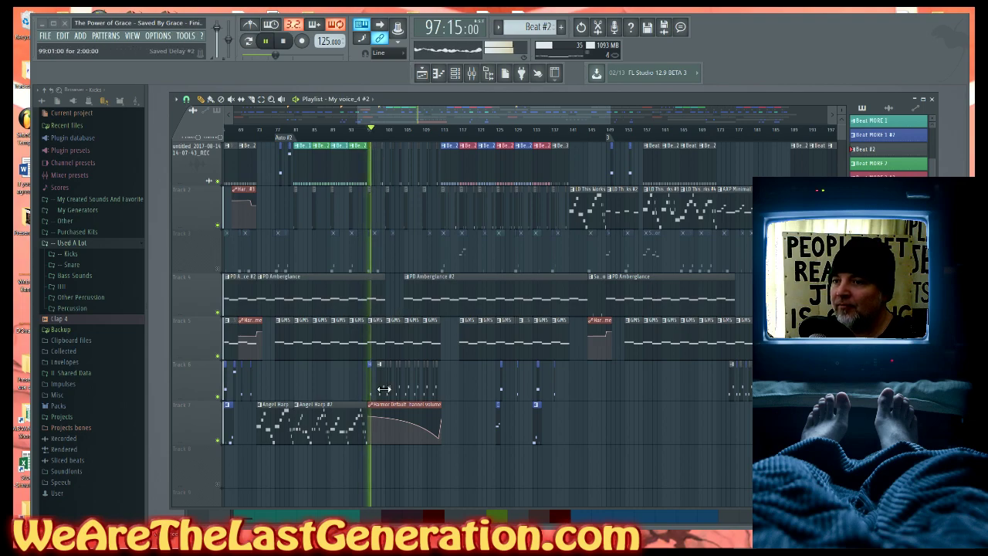
pyautogui.moveTo(331, 474); pyautogui.dragTo(551, 124)
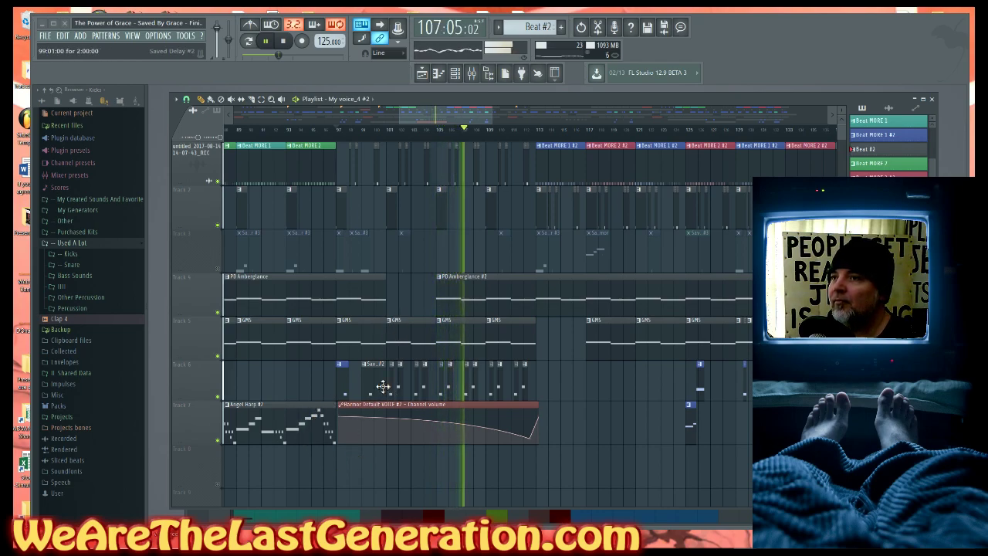
pyautogui.moveTo(309, 448); pyautogui.dragTo(570, 139)
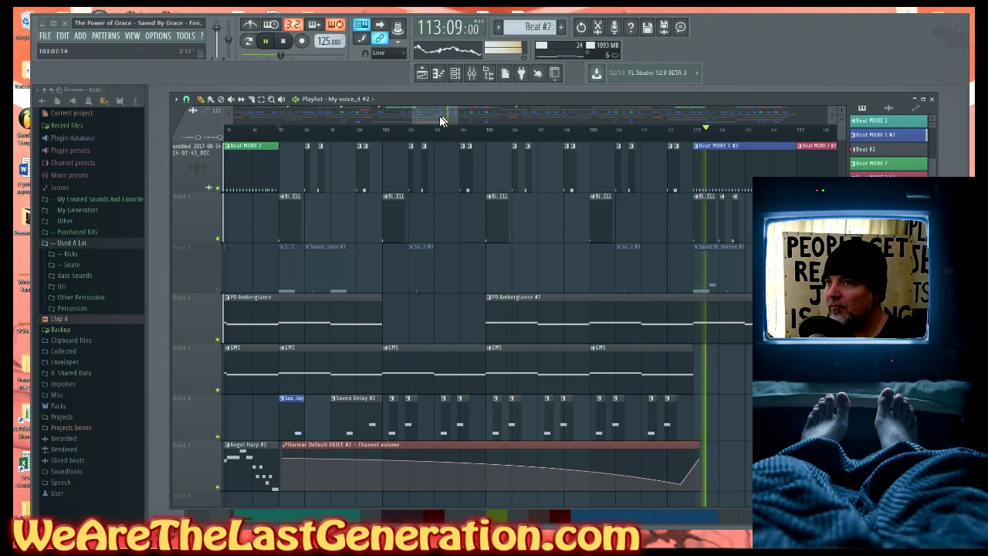
pyautogui.scroll(-4, 448, 119)
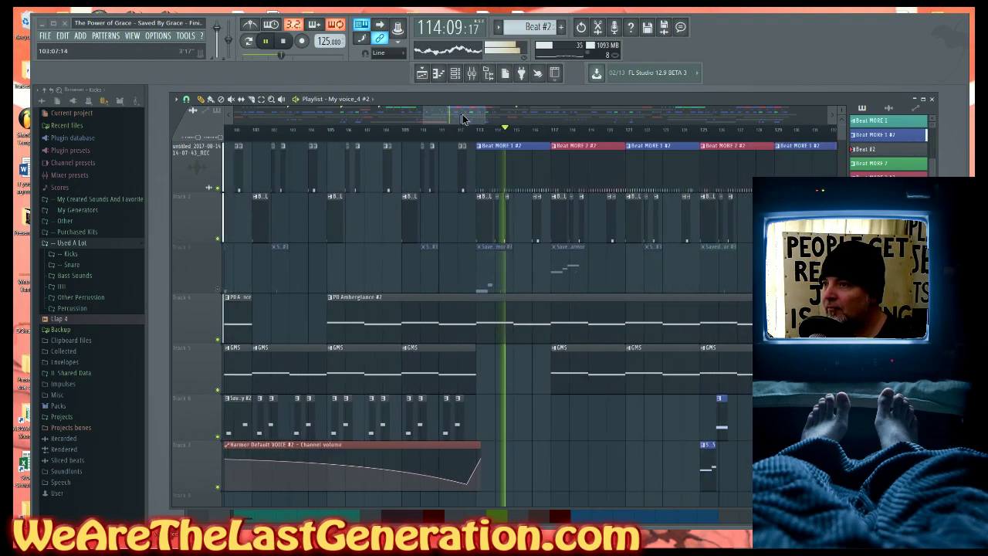
pyautogui.hscroll(2, 463, 119)
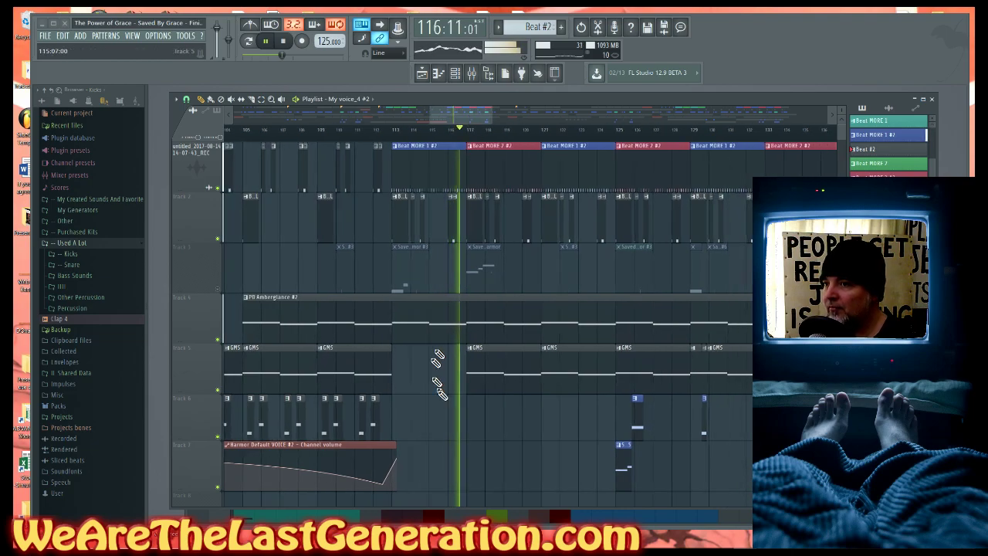
# - Follow playback through the Beat MORE and LD This Works sections with the playlist scrolling along with the playhead
pyautogui.scroll(-5, 438, 378)
pyautogui.moveTo(431, 483); pyautogui.dragTo(607, 187)
pyautogui.moveTo(477, 443); pyautogui.dragTo(335, 143)
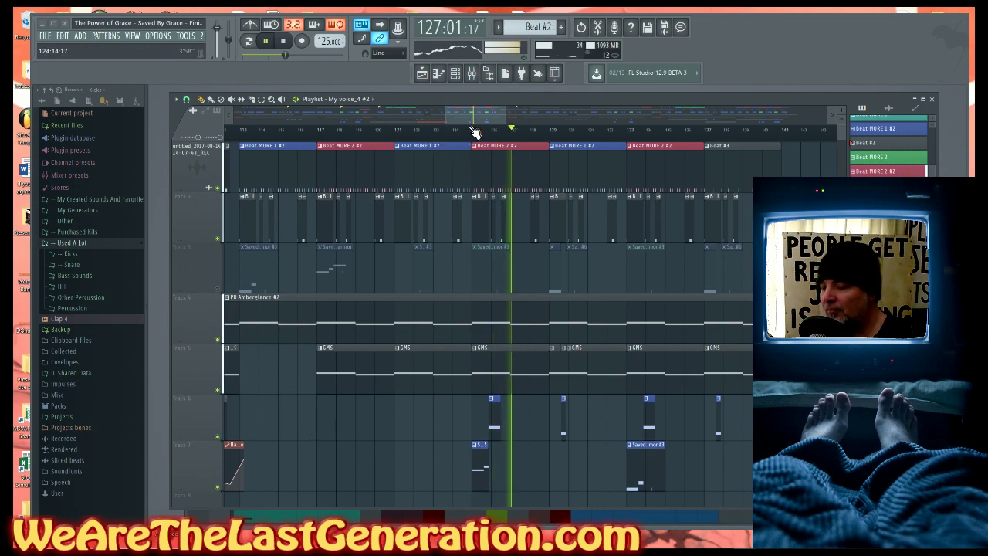
pyautogui.hscroll(3, 487, 143)
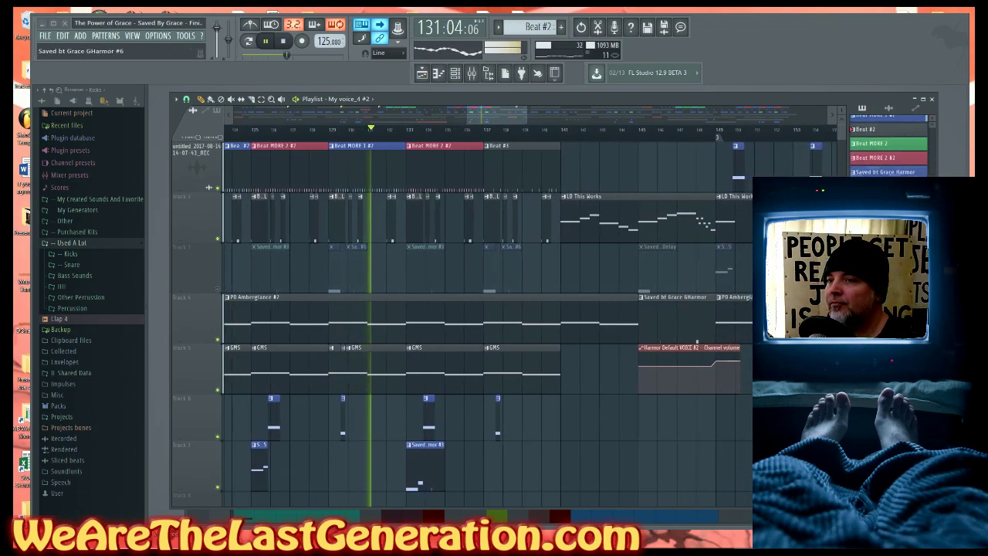
pyautogui.moveTo(844, 137)
pyautogui.mouseDown()
pyautogui.moveTo(845, 153)
pyautogui.moveTo(847, 135)
pyautogui.mouseUp()
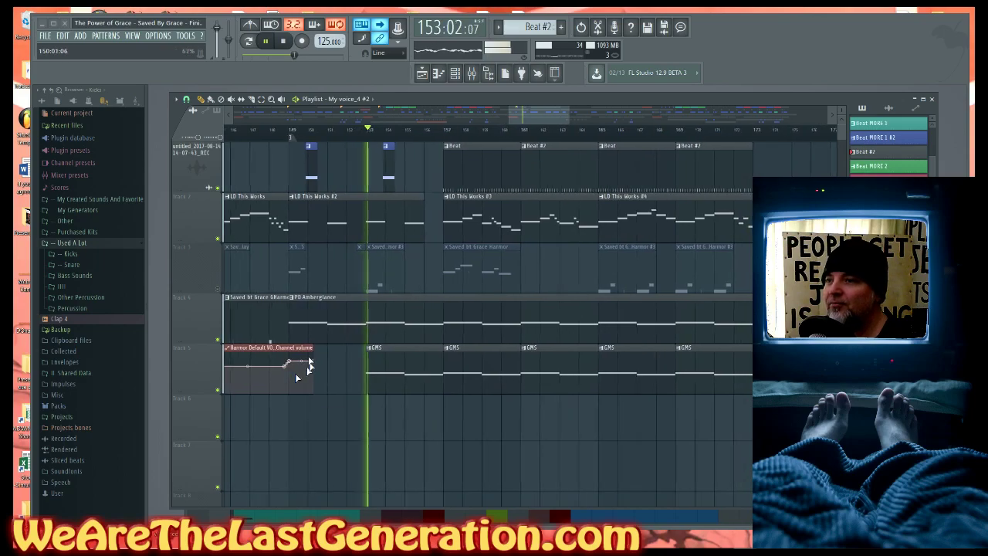
# - Unmute the Saved bt Grace Harmor track during playback and follow the full arrangement to the end of the song
pyautogui.click(220, 292)
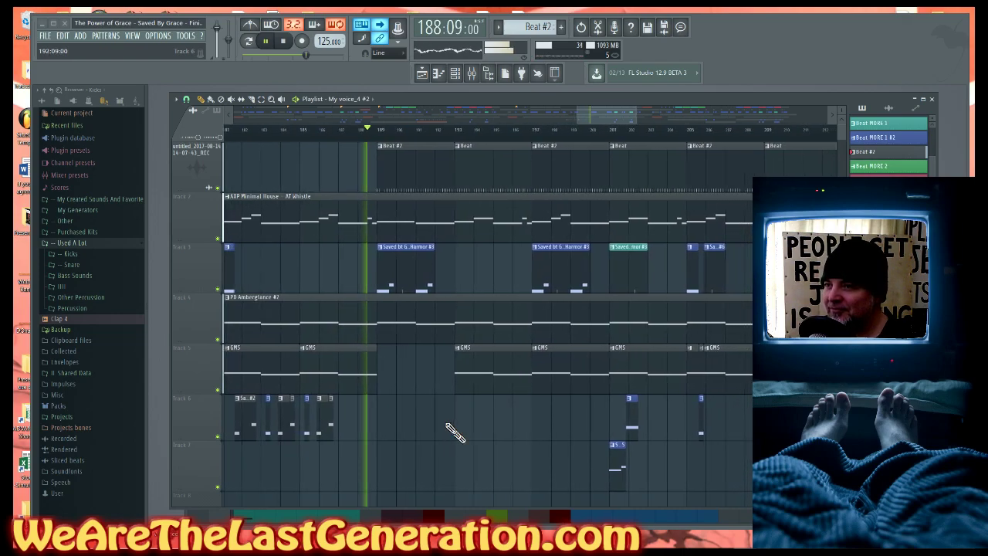
pyautogui.moveTo(636, 121); pyautogui.dragTo(653, 132)
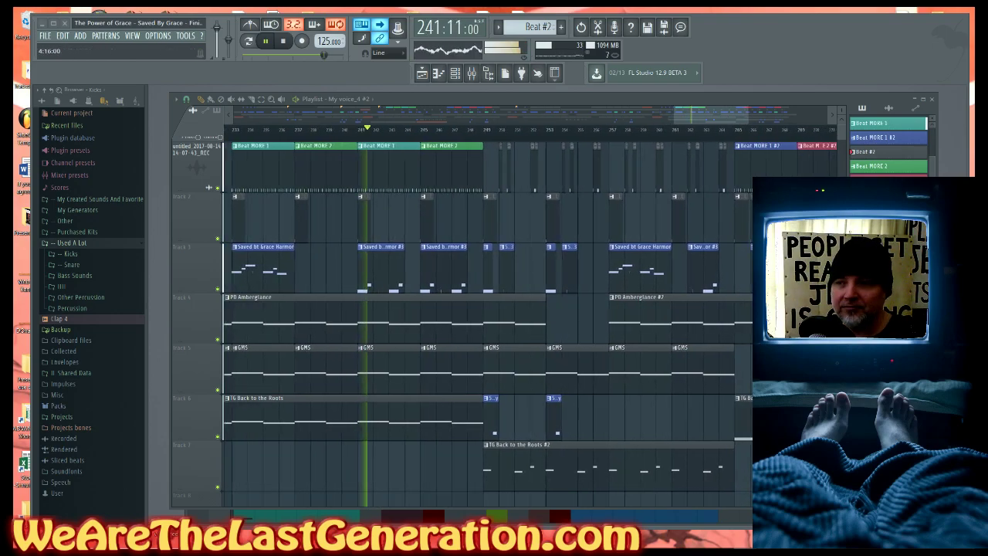
pyautogui.click(376, 376)
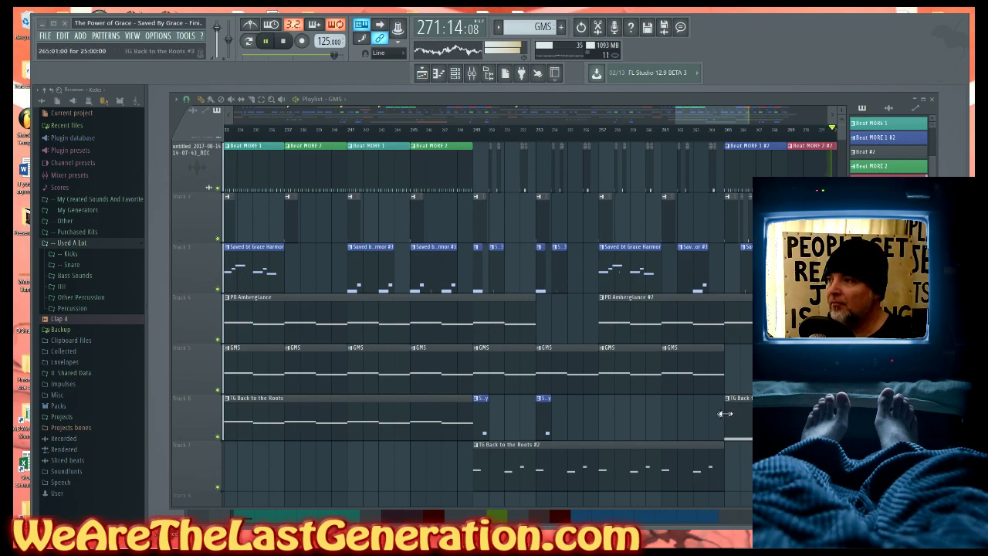
pyautogui.moveTo(739, 122); pyautogui.dragTo(758, 115)
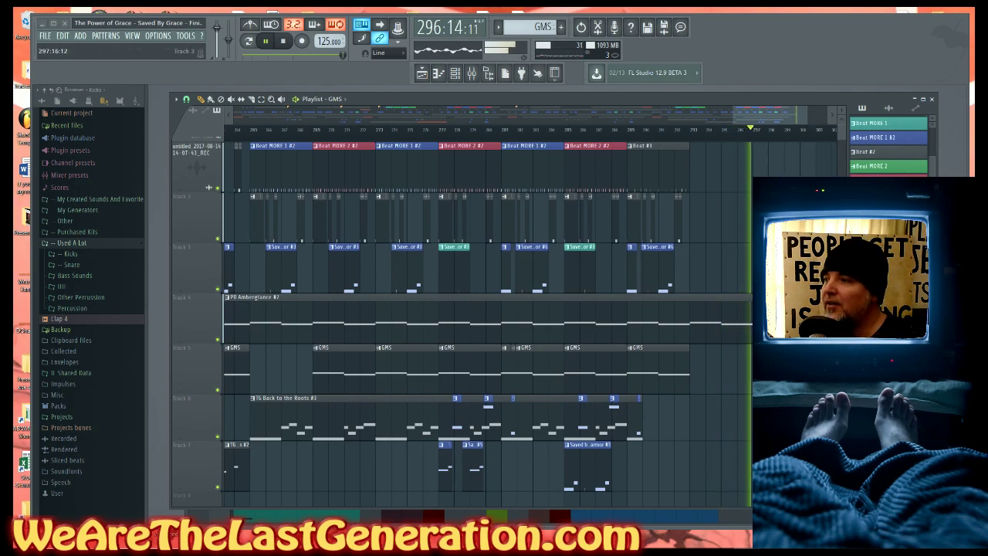
# - Stop playback and place the playhead at bar 97 with the whole arrangement in view
pyautogui.scroll(-5, 560, 312)
pyautogui.press('space')
pyautogui.click(421, 129)
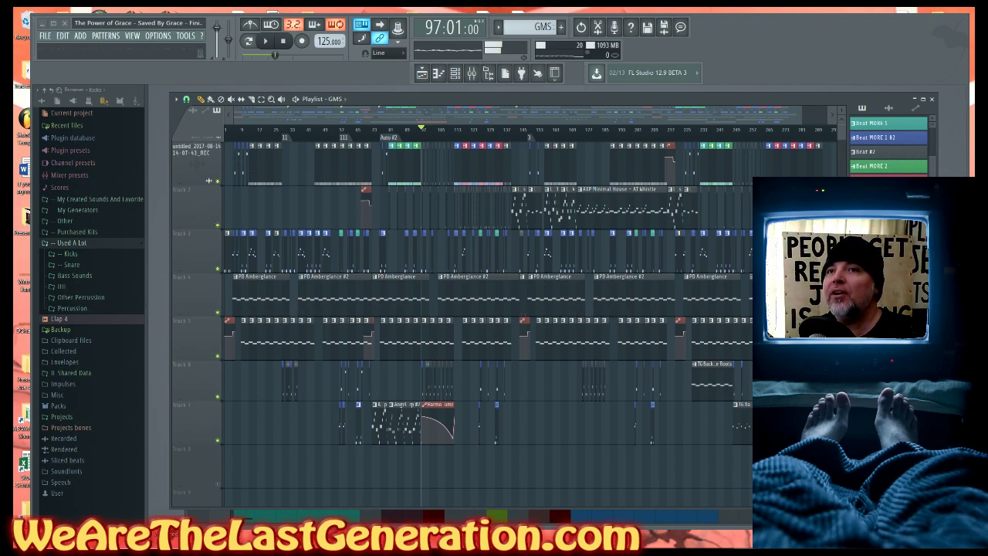
# - Save the project and close FL Studio
pyautogui.click(45, 37)
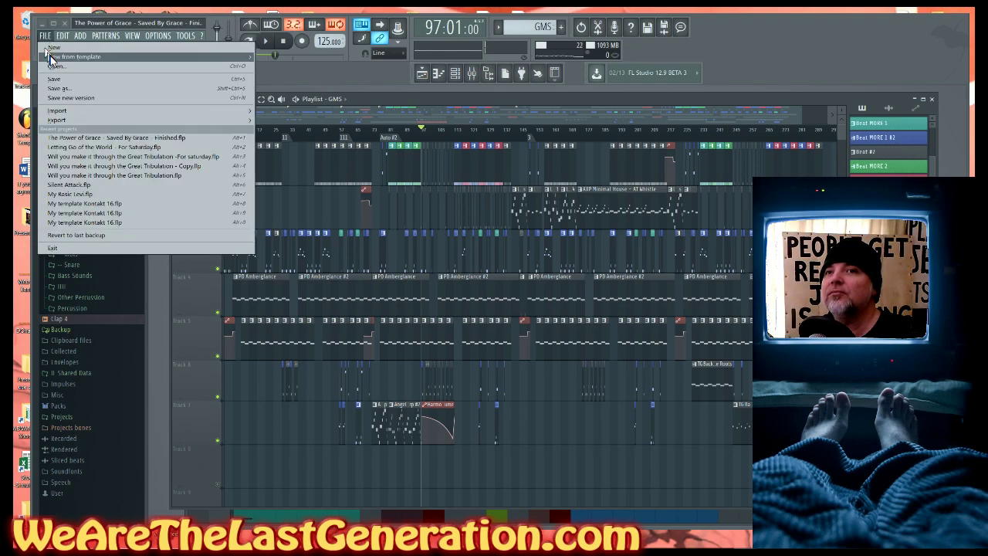
pyautogui.click(54, 79)
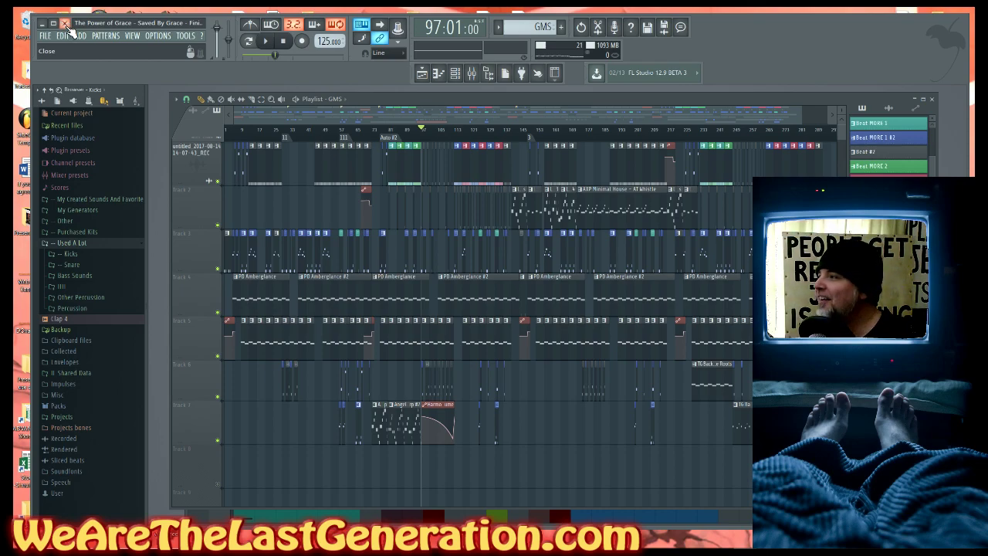
pyautogui.click(66, 27)
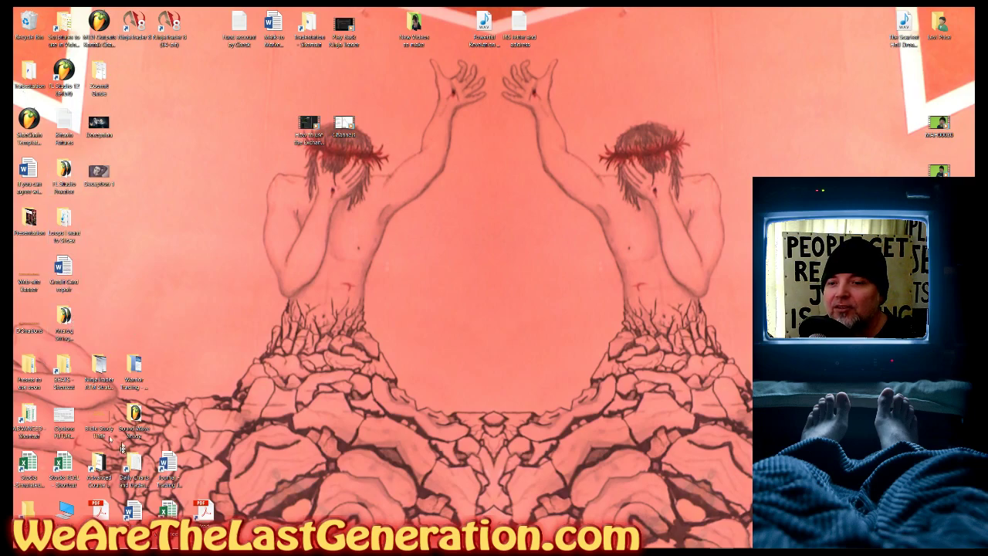
# - Switch to the File Explorer window showing the My SOUNDS project folder and enlarge it
pyautogui.moveTo(231, 541)
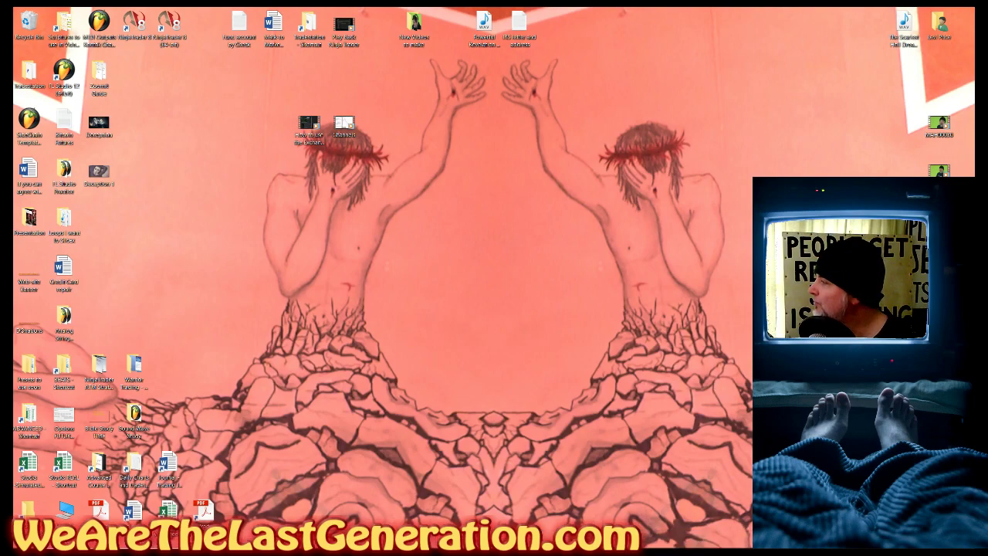
pyautogui.hotkey('alt', 'Tab')
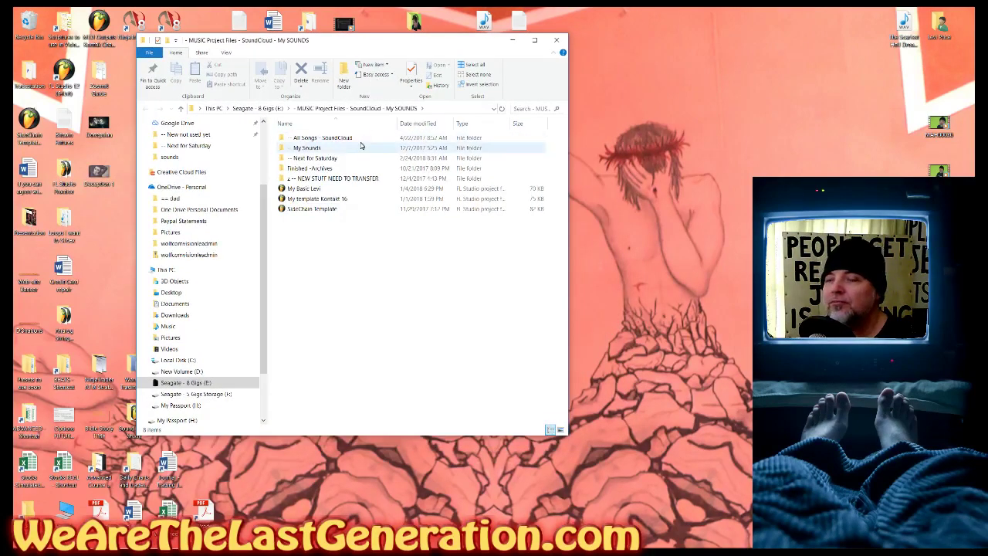
pyautogui.moveTo(568, 437); pyautogui.dragTo(665, 523)
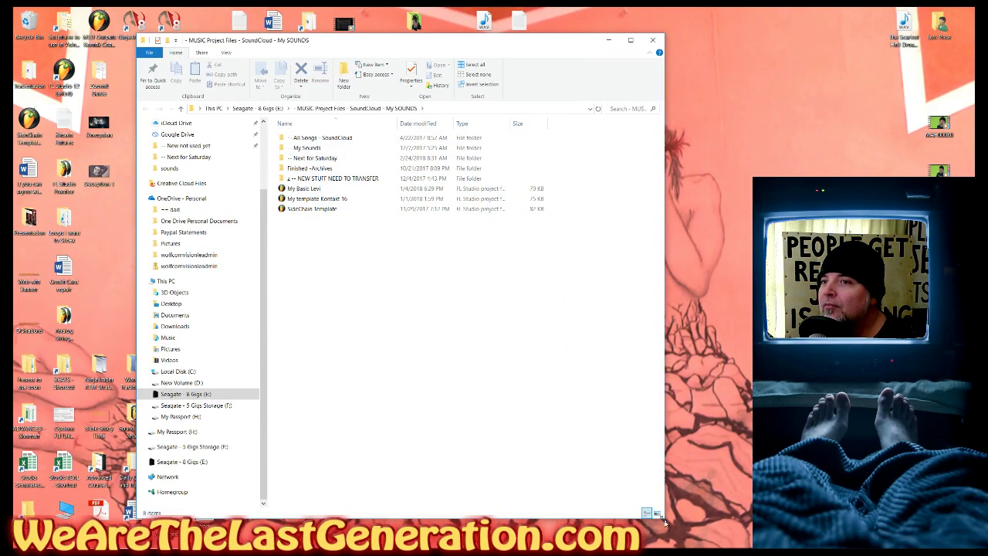
# - Open the Doing the unthinkable folder inside -- Next for Saturday, preview its You will never be the same wave file and widen the name column
pyautogui.doubleClick(283, 159)
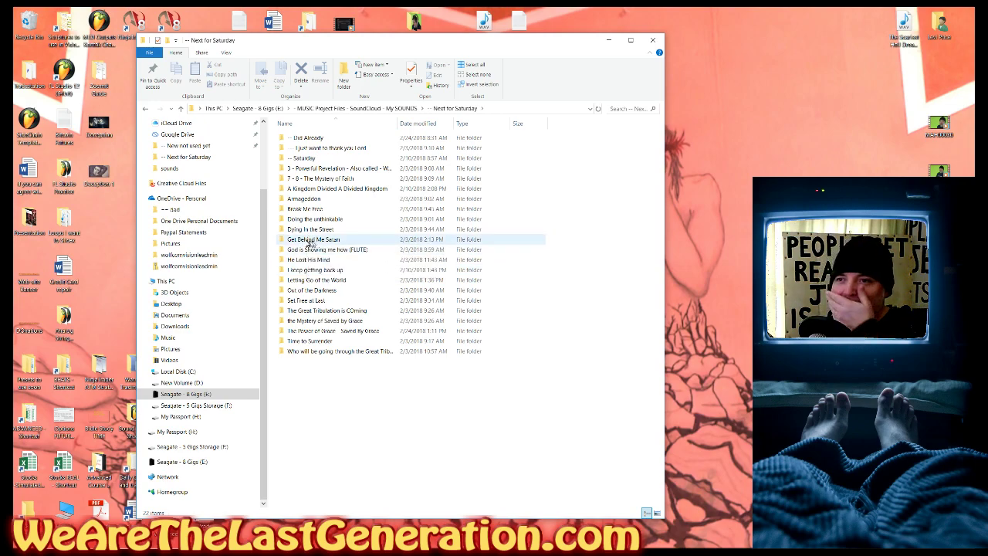
pyautogui.doubleClick(312, 221)
pyautogui.doubleClick(307, 191)
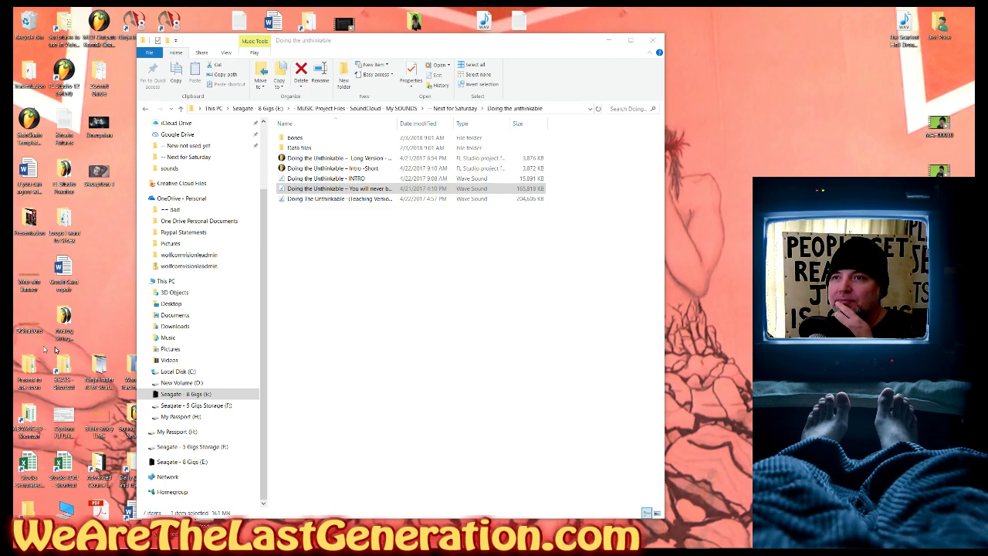
pyautogui.click(349, 345)
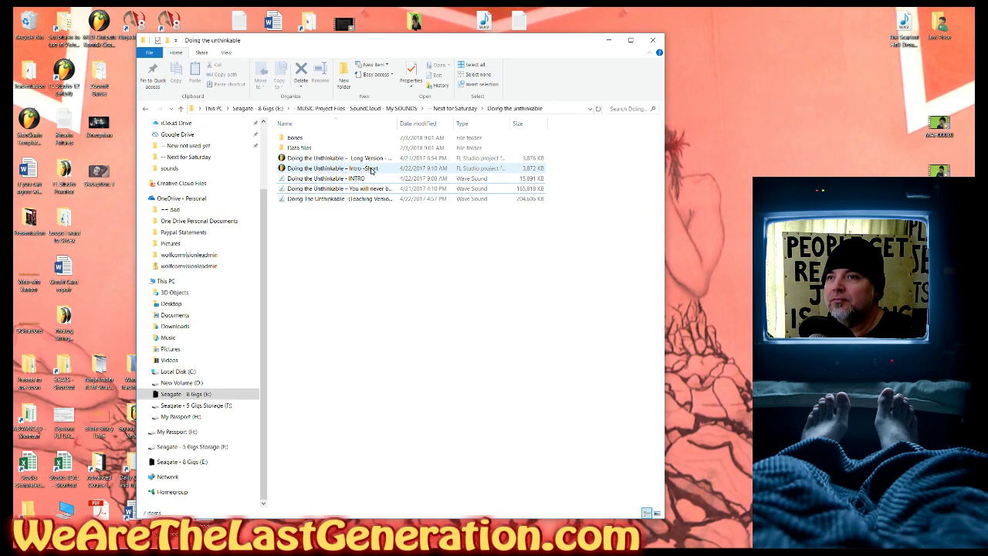
pyautogui.moveTo(398, 124); pyautogui.dragTo(430, 123)
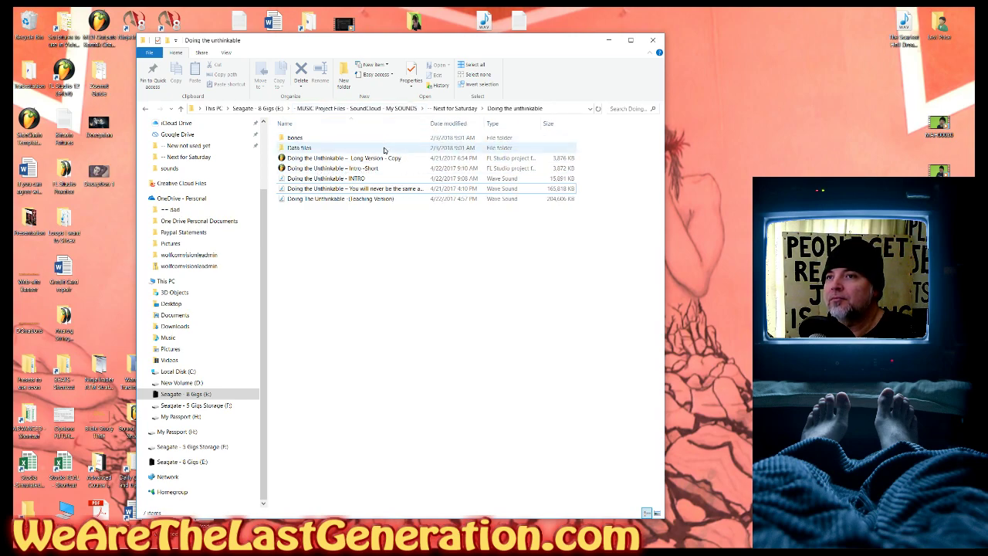
# - Return to the -- Next for Saturday folder and move The Power of Grace - Saved By Grace into the -- Saturday folder
pyautogui.press('BackSpace')
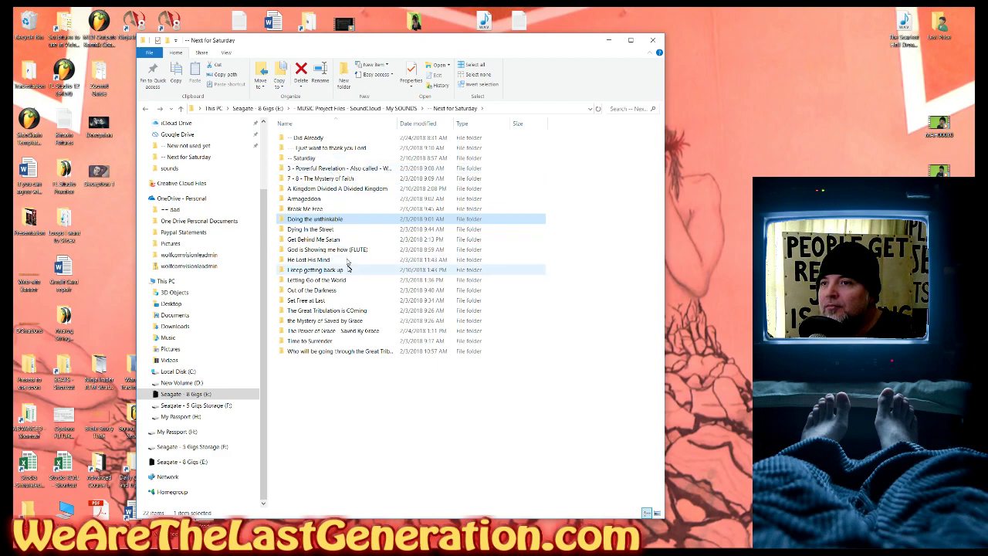
pyautogui.moveTo(329, 333); pyautogui.dragTo(322, 160)
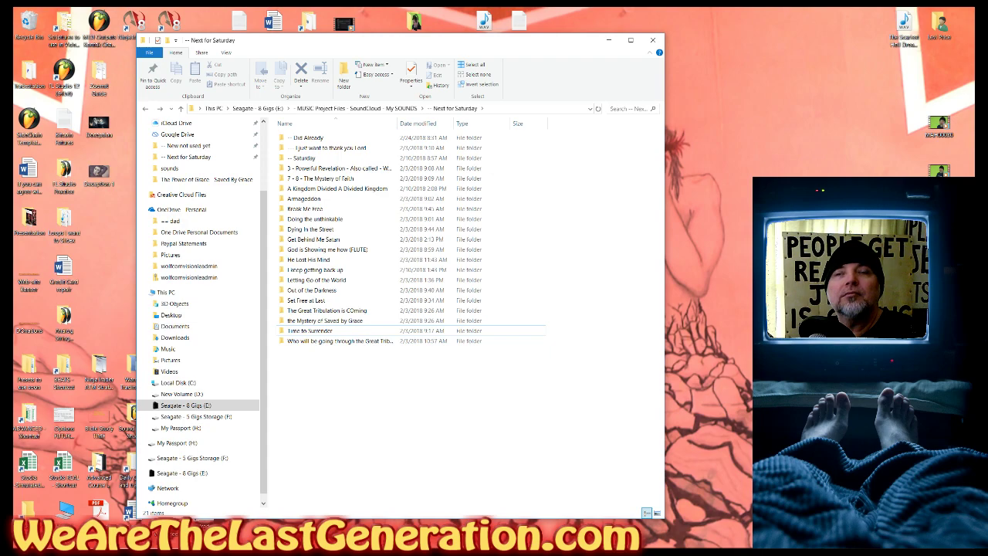
# - Preview the with Vocals and plain wave files in the Get Behind Me Satan folder, and open its FL Studio project
pyautogui.doubleClick(312, 241)
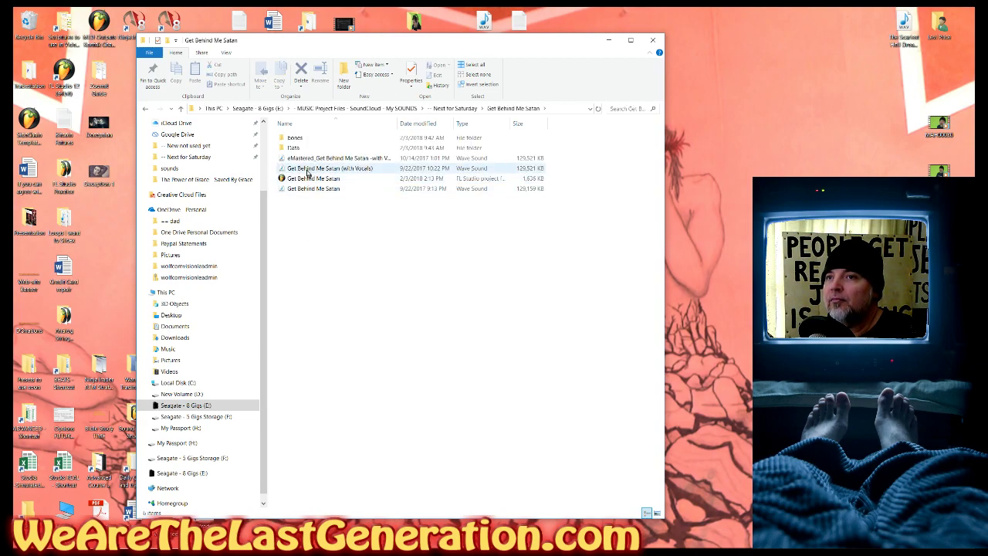
pyautogui.click(307, 168)
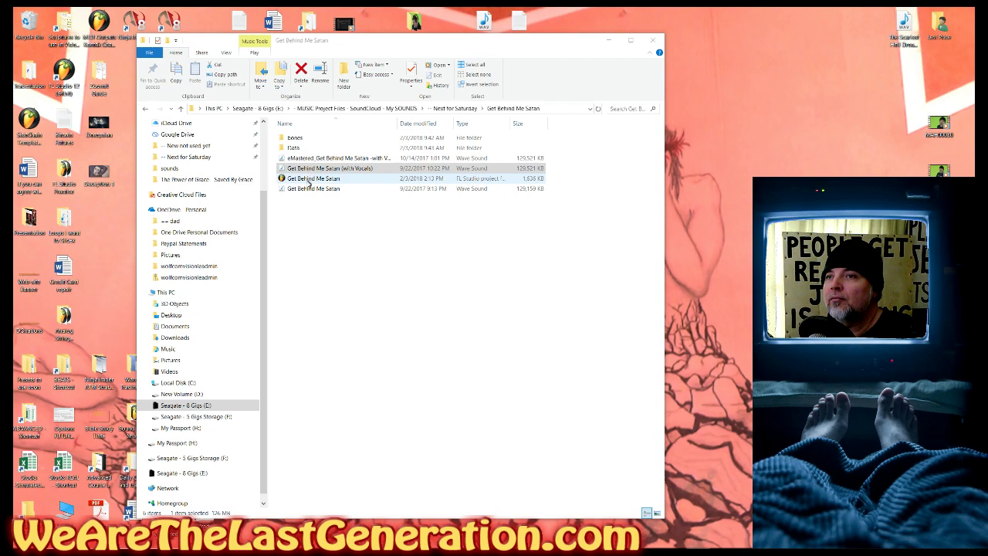
pyautogui.click(307, 190)
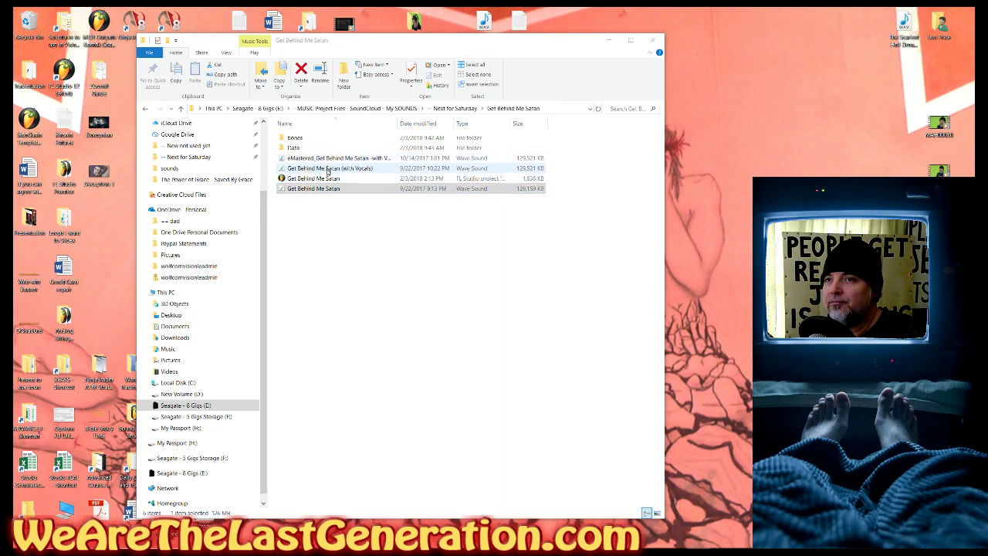
pyautogui.doubleClick(308, 179)
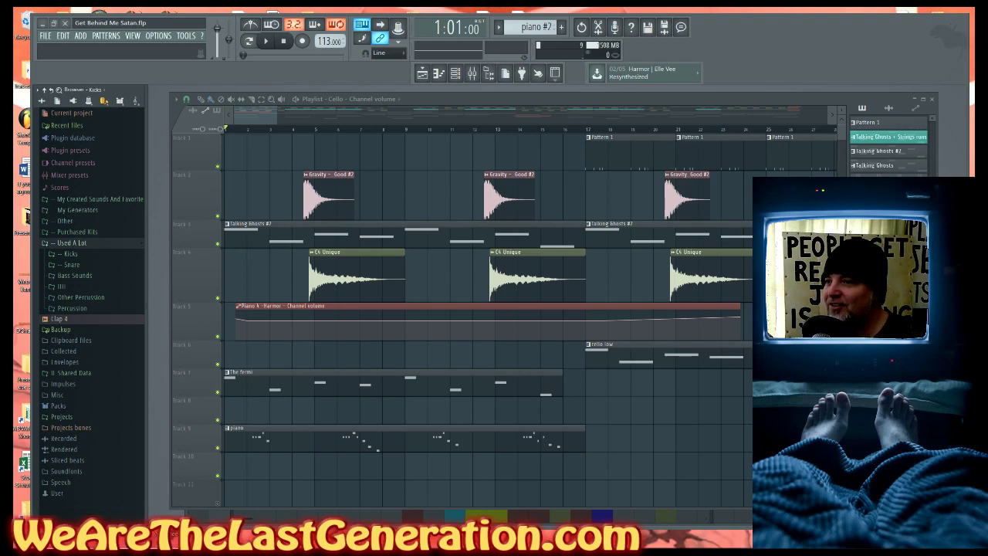
# - Play the Get Behind Me Satan song from the start and follow its clips in the playlist, both in full and close up
pyautogui.rightClick(653, 434)
pyautogui.press('space')
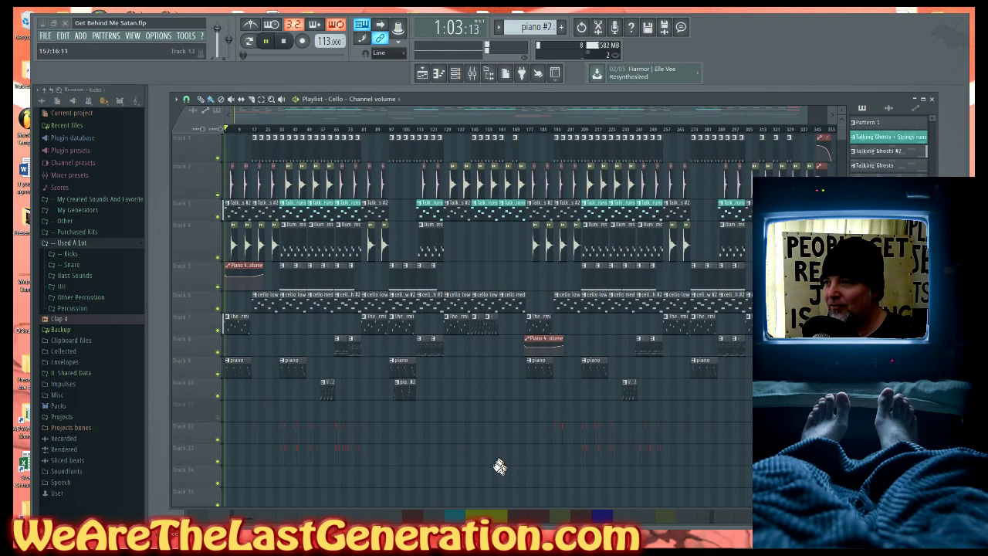
pyautogui.moveTo(405, 452); pyautogui.dragTo(224, 133)
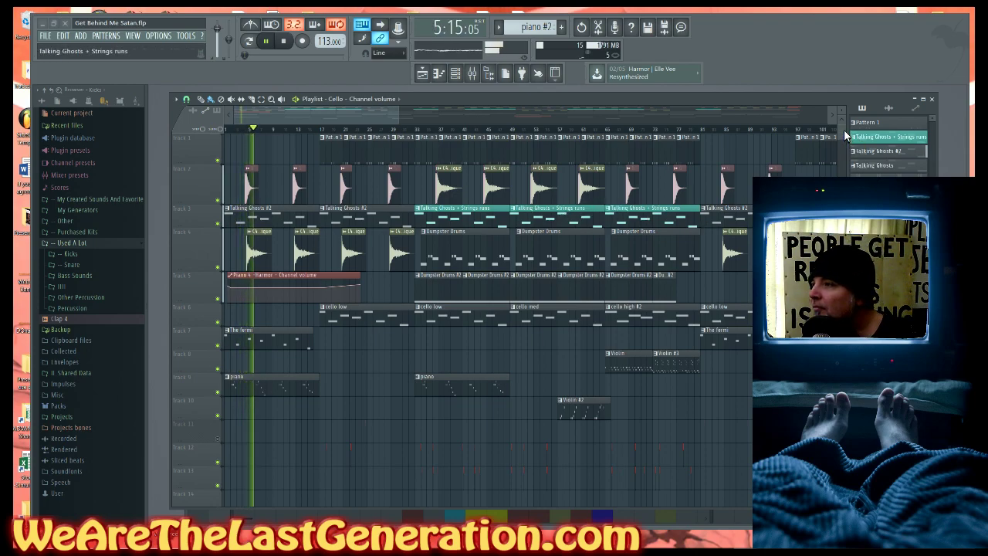
pyautogui.scroll(-2, 844, 143)
pyautogui.scroll(2, 845, 139)
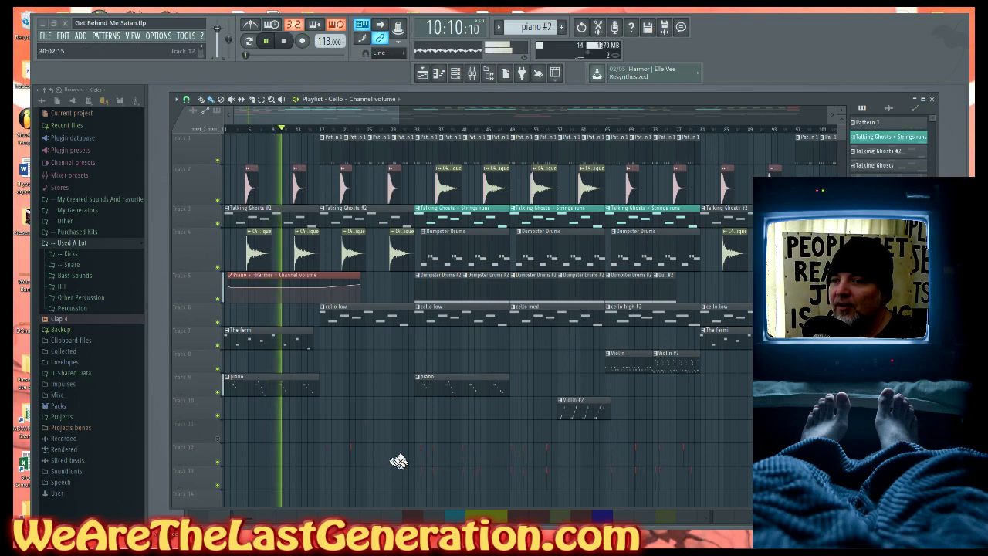
pyautogui.moveTo(375, 430); pyautogui.dragTo(224, 137)
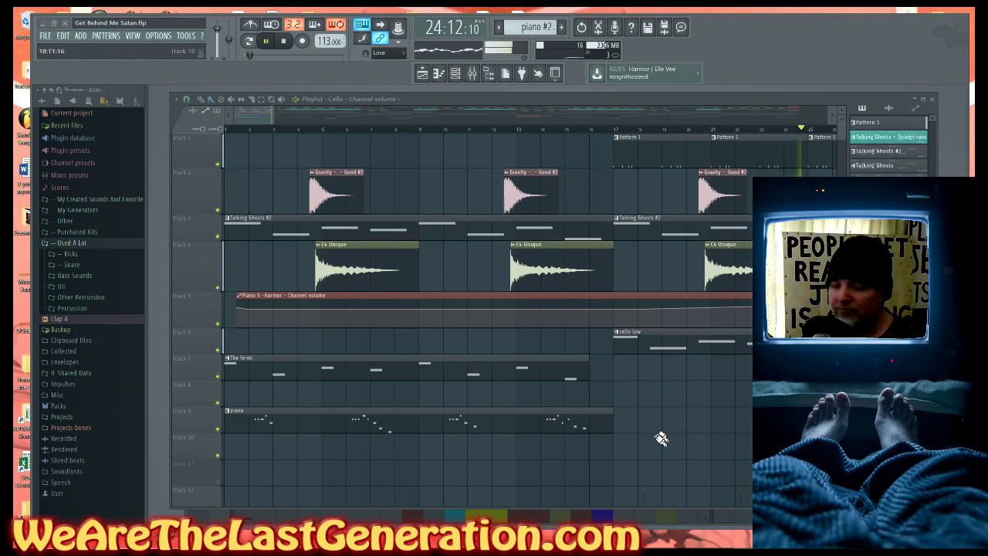
pyautogui.scroll(-5, 699, 448)
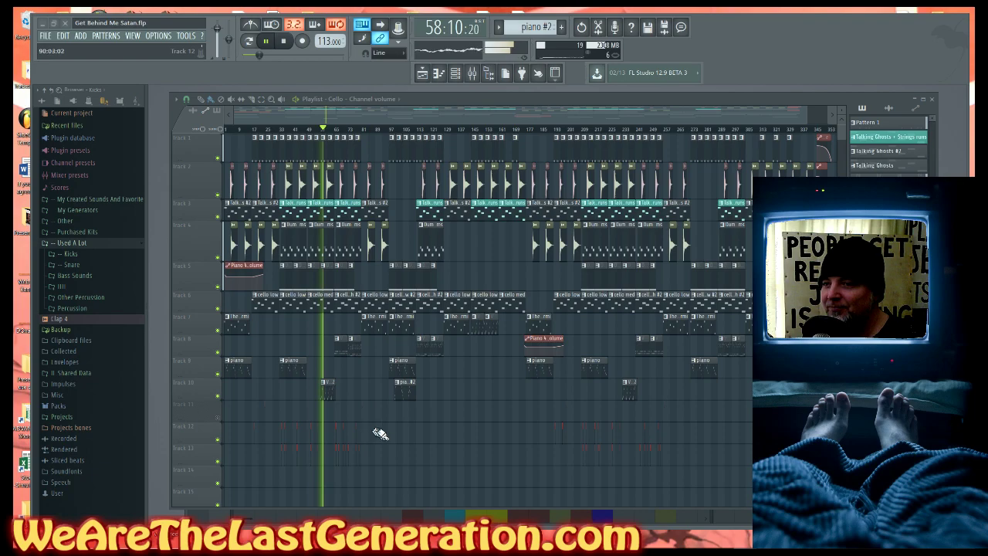
pyautogui.scroll(3, 273, 227)
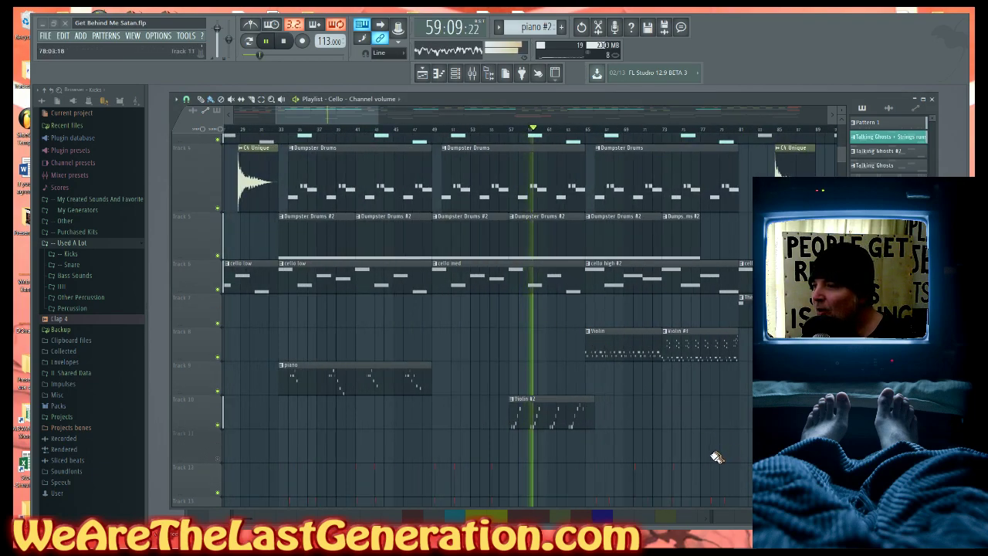
# - Audition the violin clips on track 8 from bar 73, and stop playback with the whole arrangement in view
pyautogui.click(587, 129)
pyautogui.press('space')
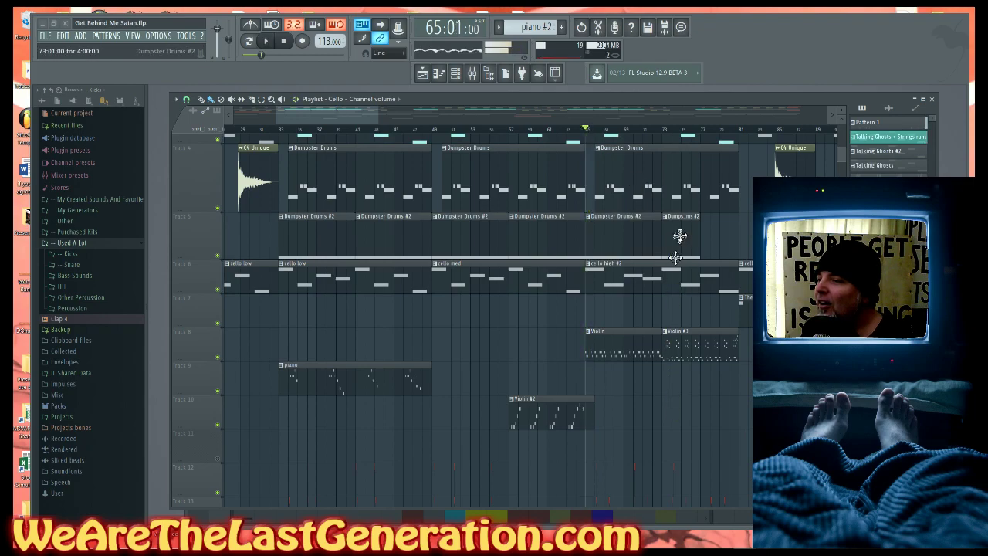
pyautogui.click(666, 132)
pyautogui.press('space')
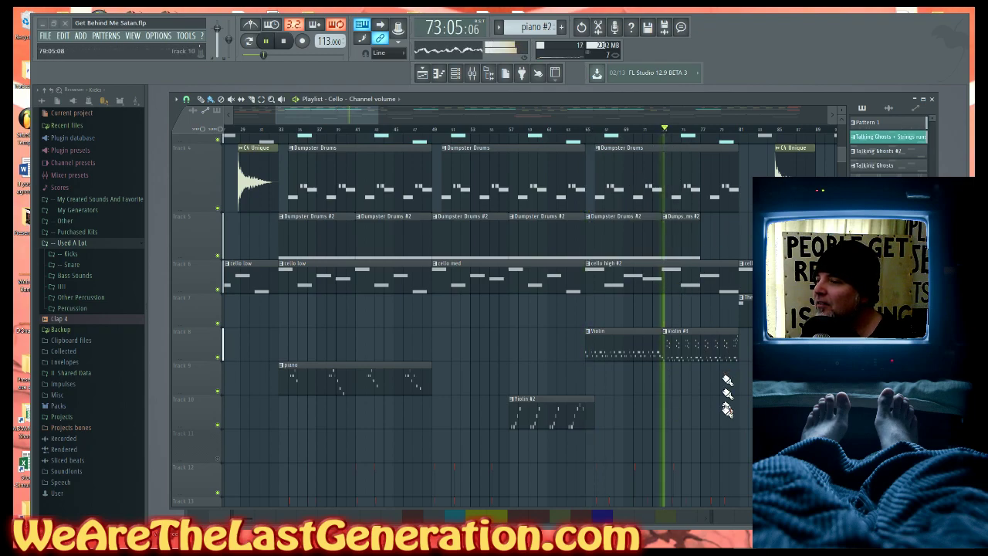
pyautogui.press('pagedown')
pyautogui.press('space')
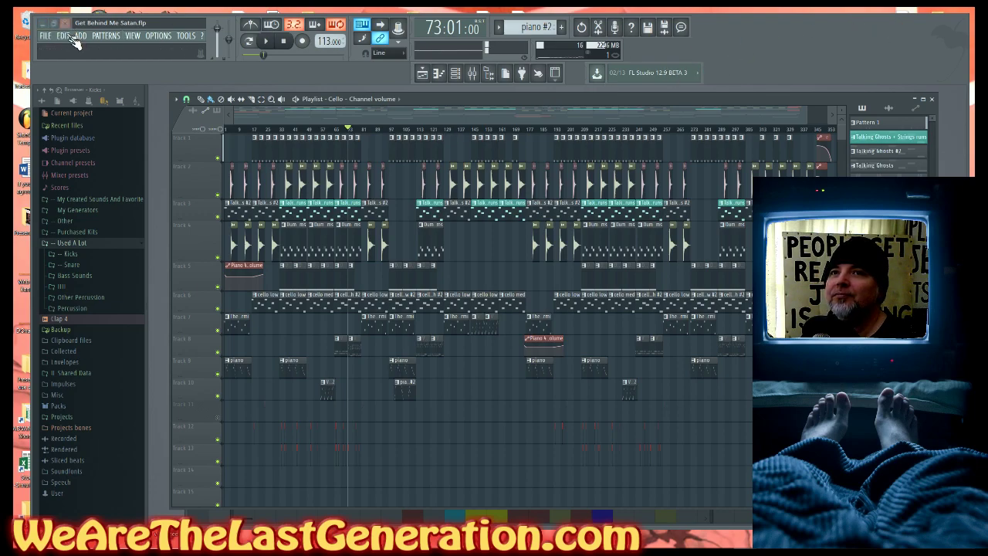
# - Save the Get Behind Me Satan project and close FL Studio
pyautogui.click(47, 37)
pyautogui.click(48, 36)
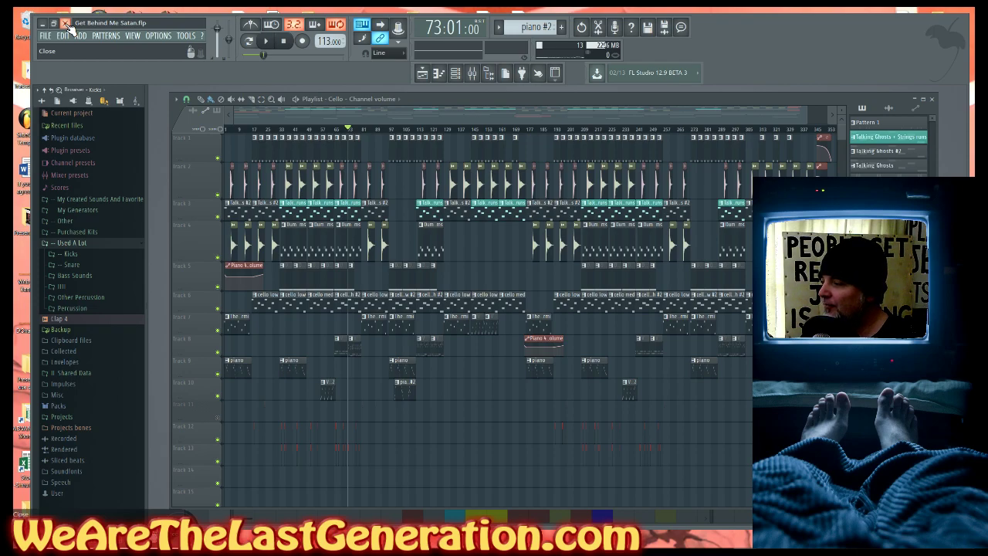
pyautogui.click(66, 26)
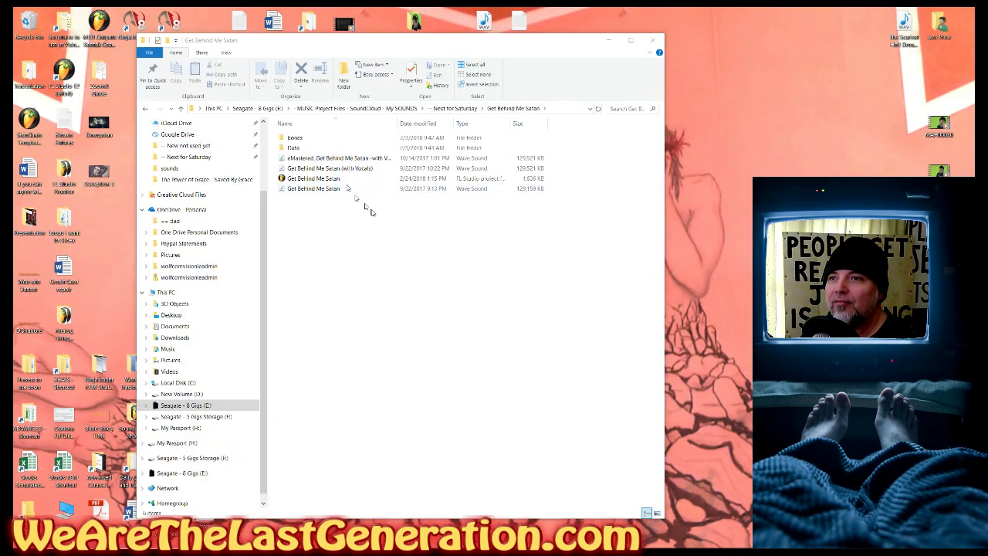
# - Go back to the -- Next for Saturday folder and move Get Behind Me Satan into the -- Saturday folder
pyautogui.press('BackSpace')
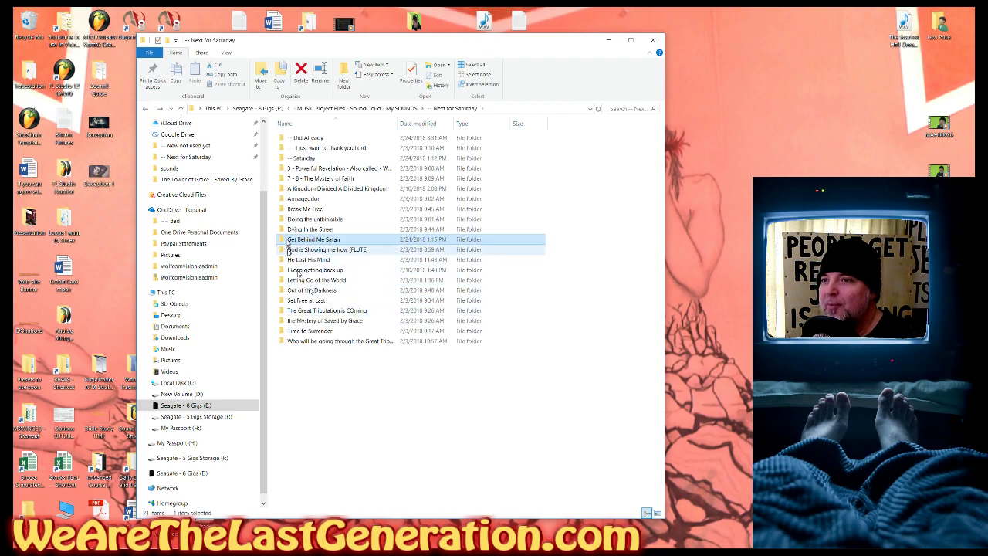
pyautogui.moveTo(307, 241); pyautogui.dragTo(311, 159)
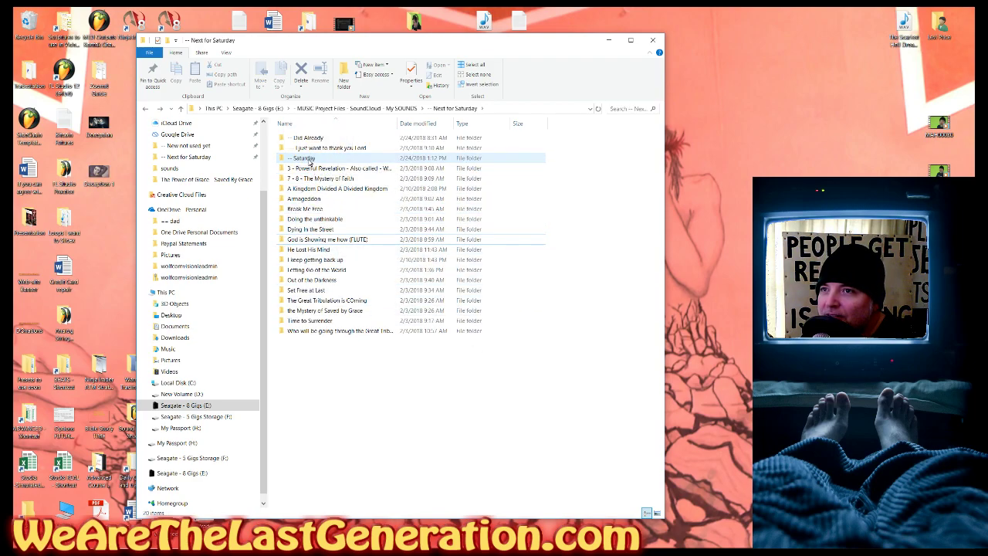
# - In the 3 - Powerful Revelation folder, preview the SoundCloud wave file, widen the name column and open the (Long Version) FL Studio project
pyautogui.doubleClick(305, 169)
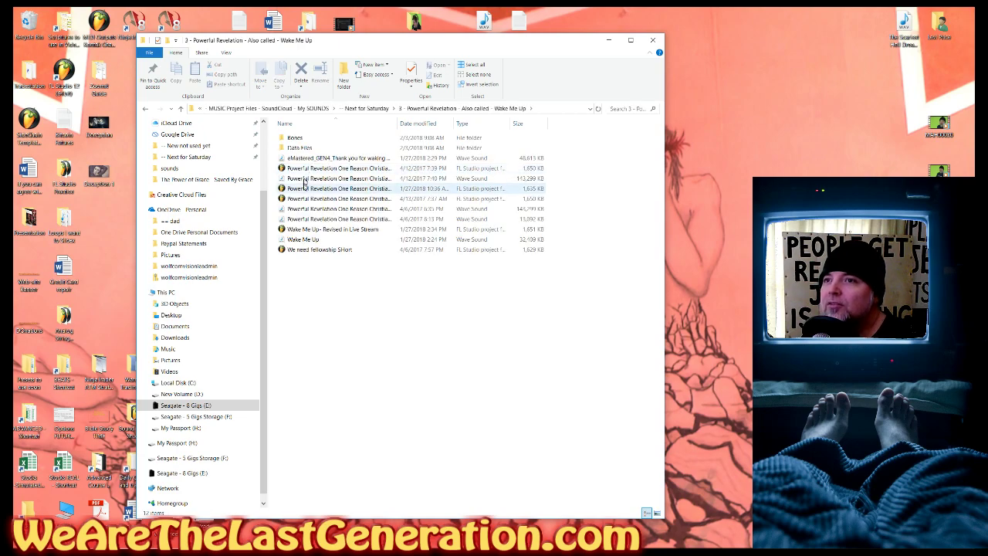
pyautogui.click(304, 182)
pyautogui.doubleClick(306, 179)
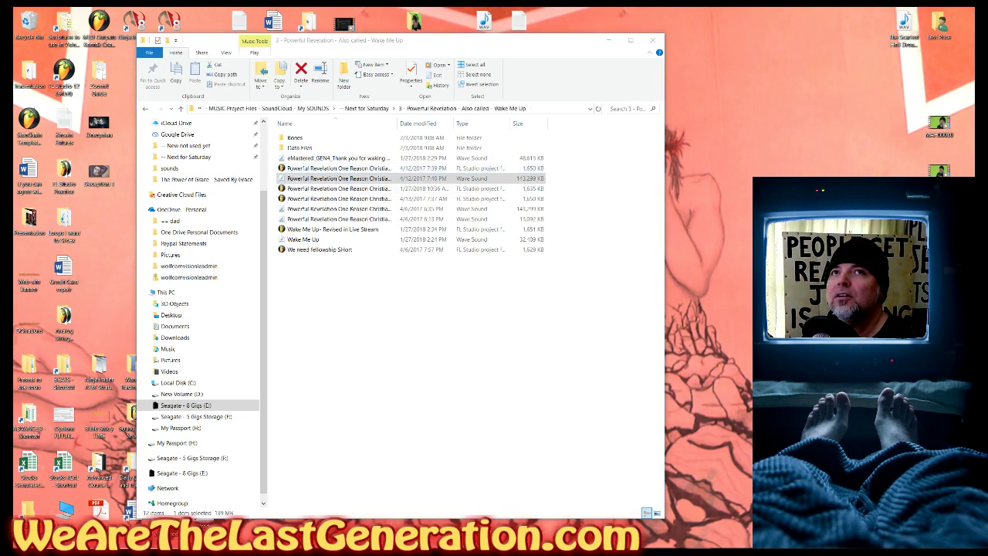
pyautogui.moveTo(397, 124); pyautogui.dragTo(514, 126)
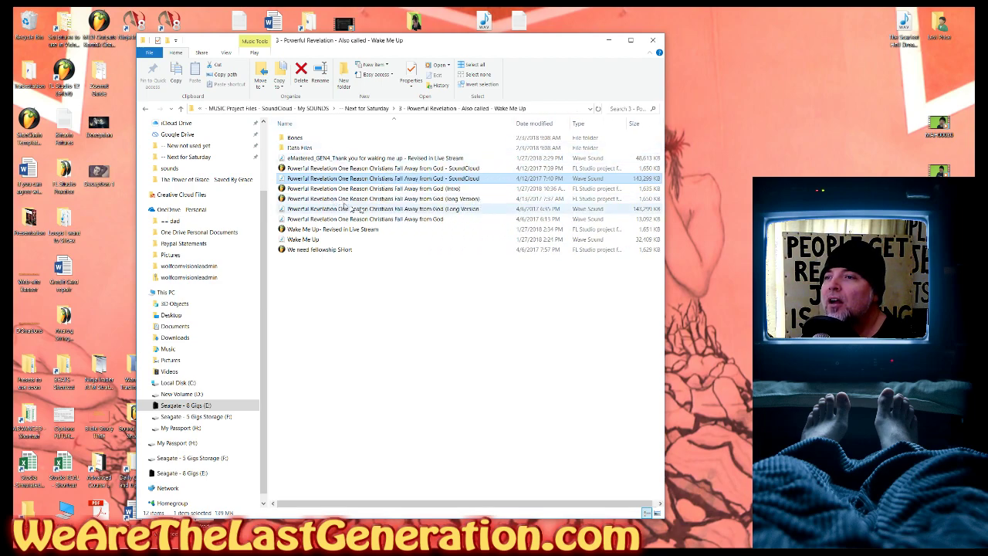
pyautogui.doubleClick(424, 199)
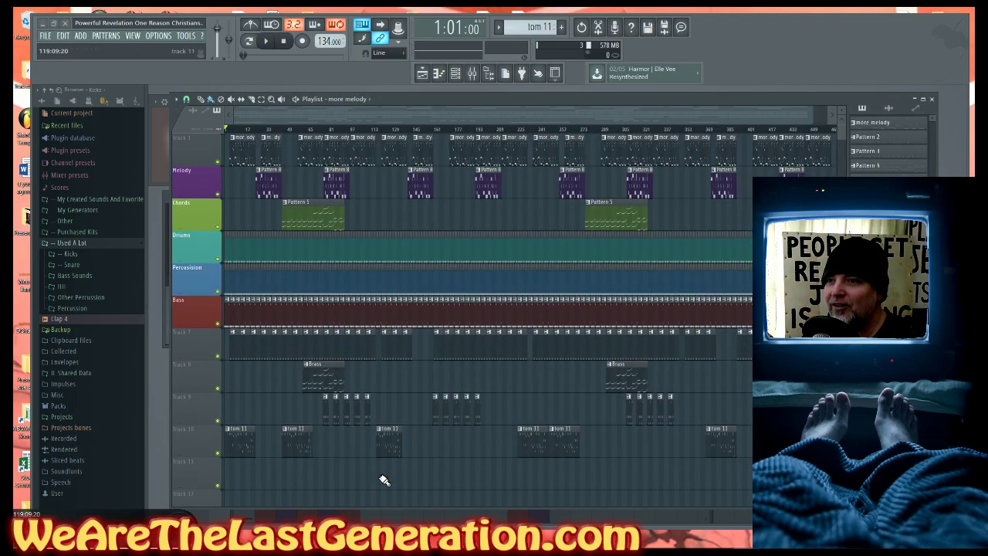
# - Play the Powerful Revelation song from the start and examine its opening bars in the playlist
pyautogui.press('space')
pyautogui.moveTo(363, 485); pyautogui.dragTo(224, 135)
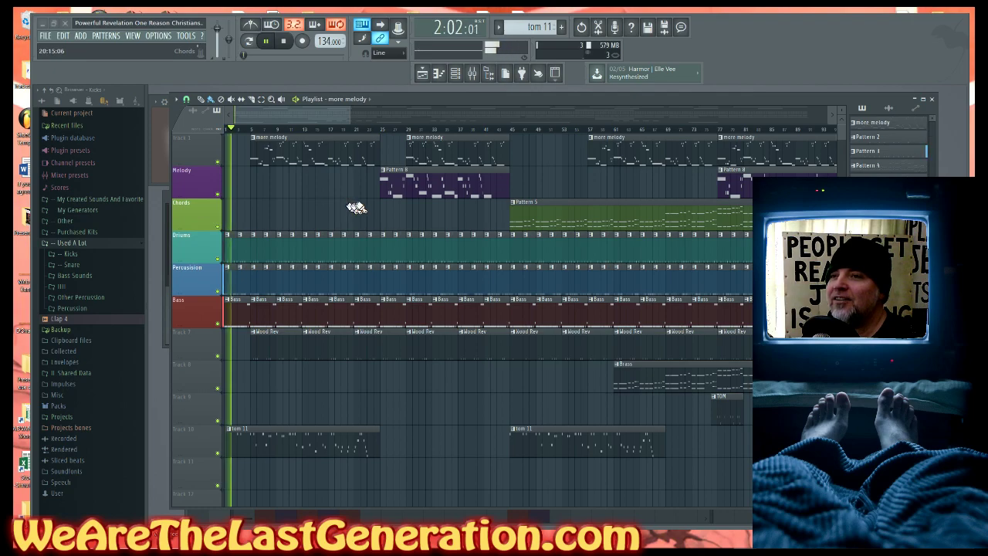
pyautogui.moveTo(366, 230); pyautogui.dragTo(226, 134)
pyautogui.rightClick(347, 243)
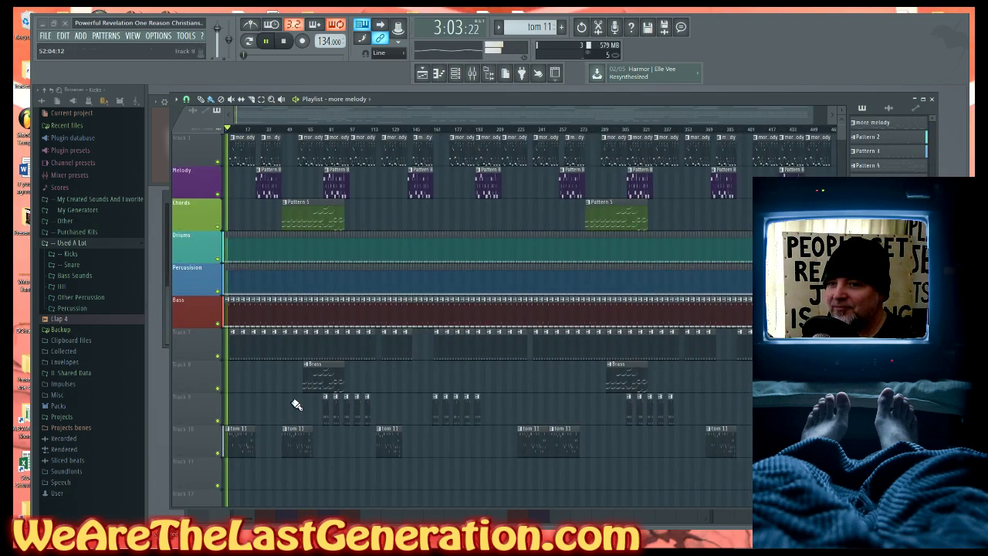
pyautogui.moveTo(343, 481); pyautogui.dragTo(224, 135)
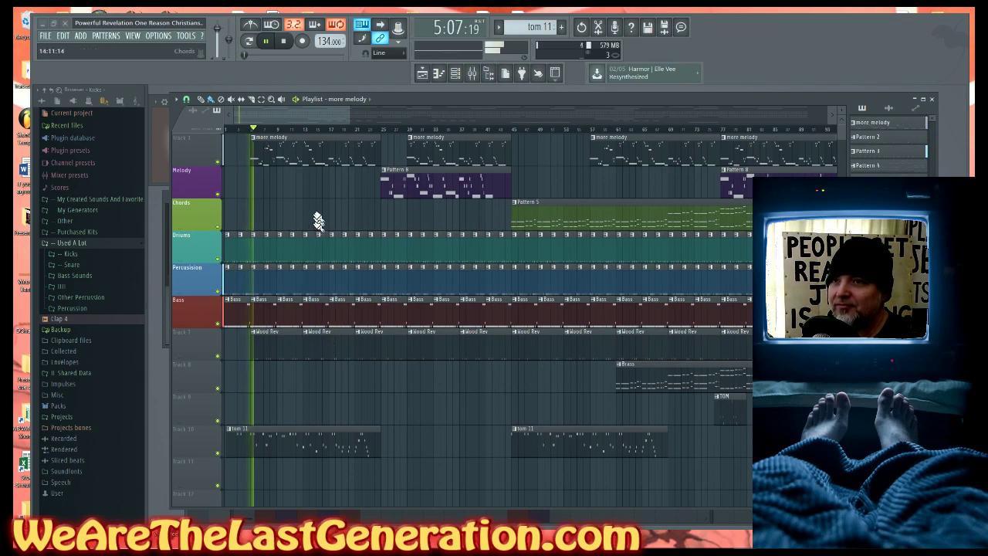
# - Examine all the Grand Piano notes of the more melody pattern in the piano roll, and close it
pyautogui.click(283, 152)
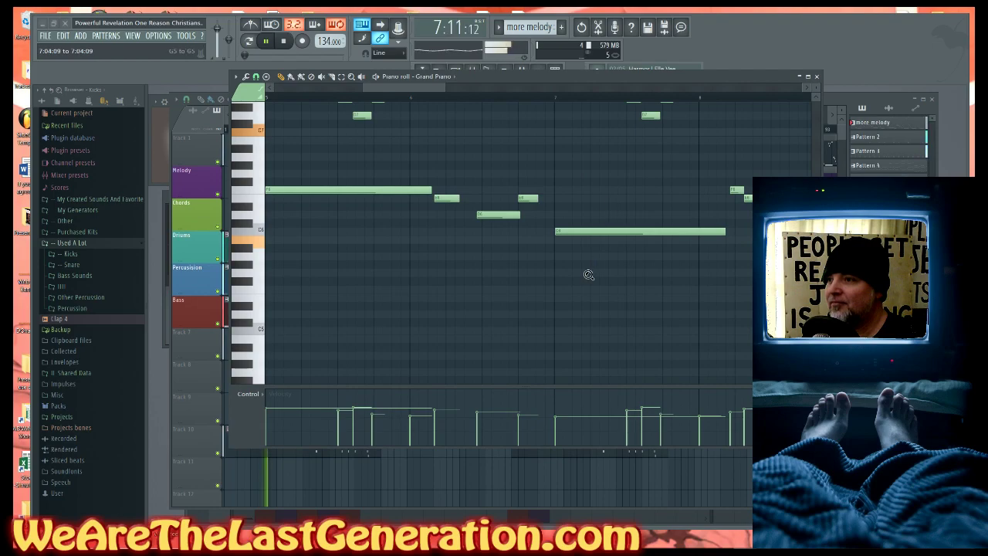
pyautogui.rightClick(588, 275)
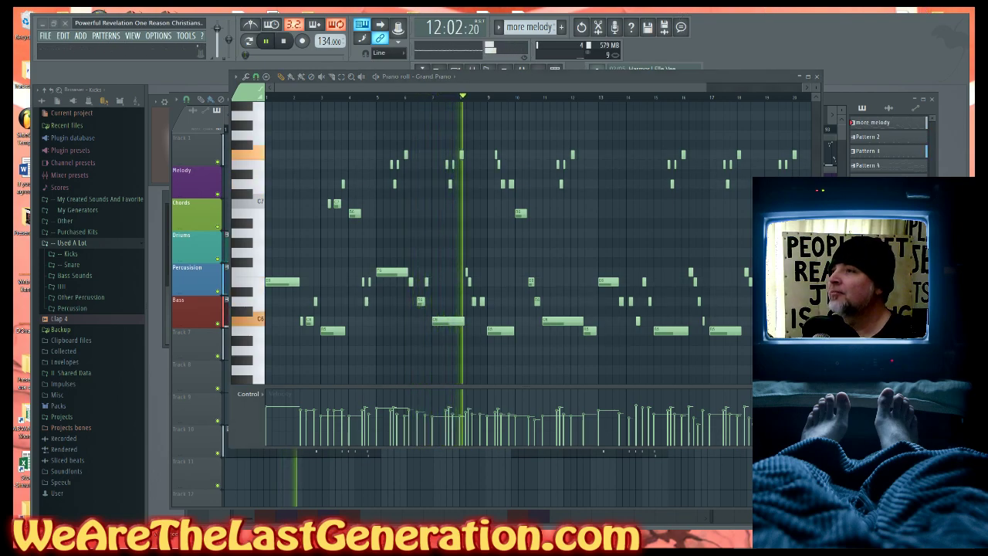
pyautogui.click(818, 78)
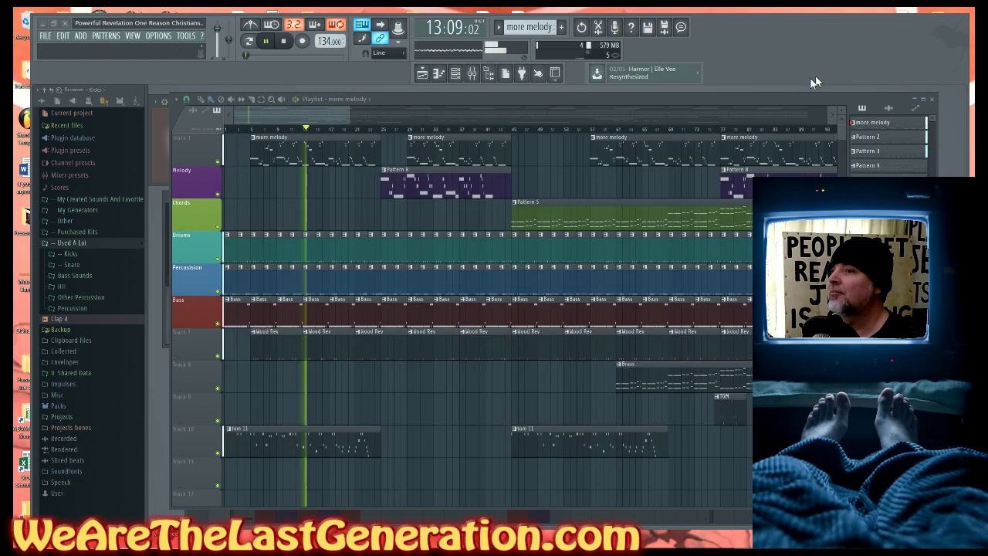
# - Load Soundgoodizer into effect slot 2 of the Grand Piano mixer track and close the plugin window
pyautogui.click(474, 74)
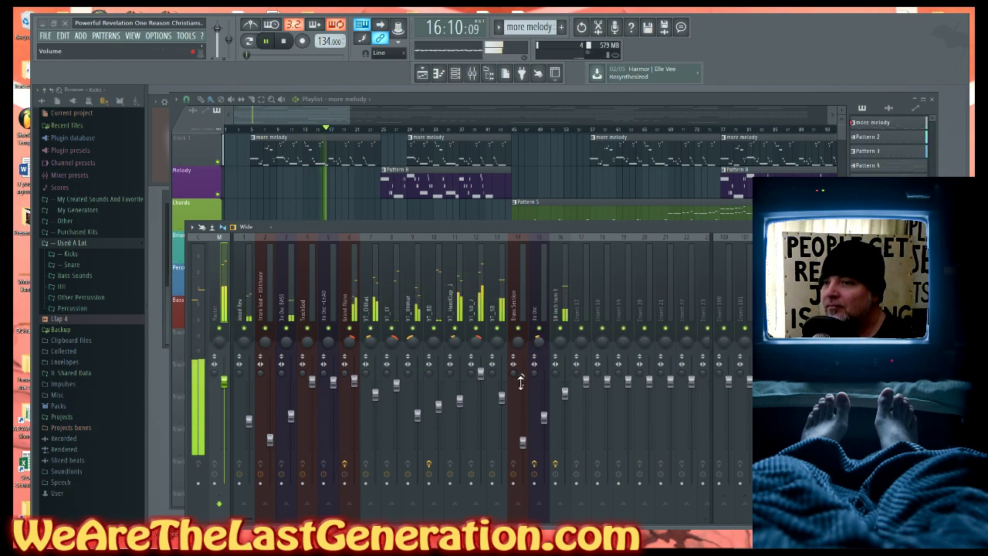
pyautogui.click(356, 317)
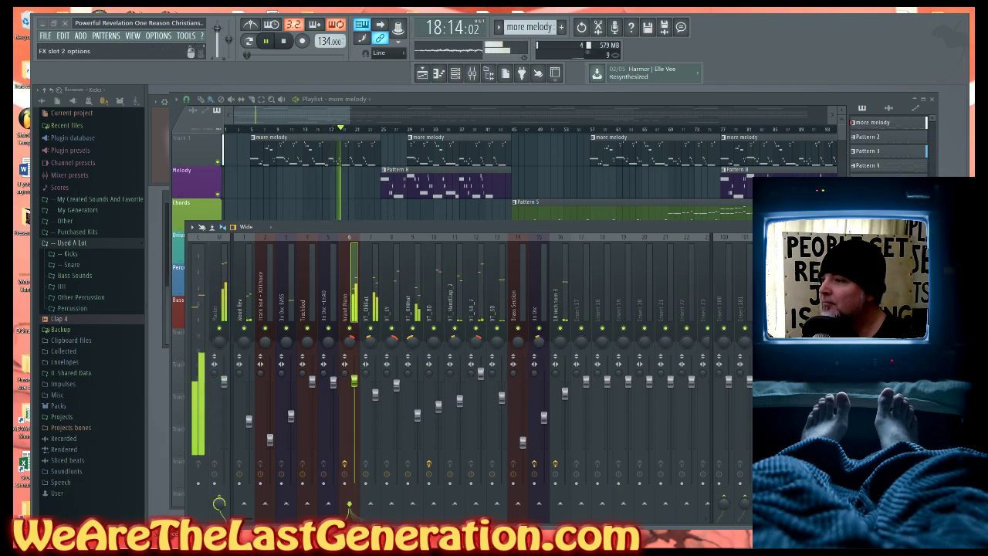
pyautogui.click(819, 270)
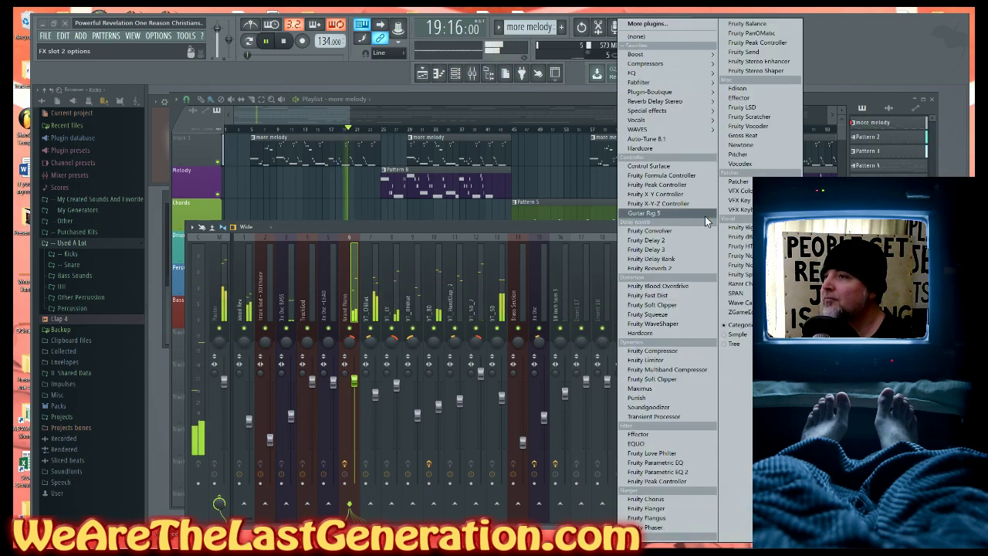
pyautogui.moveTo(634, 66)
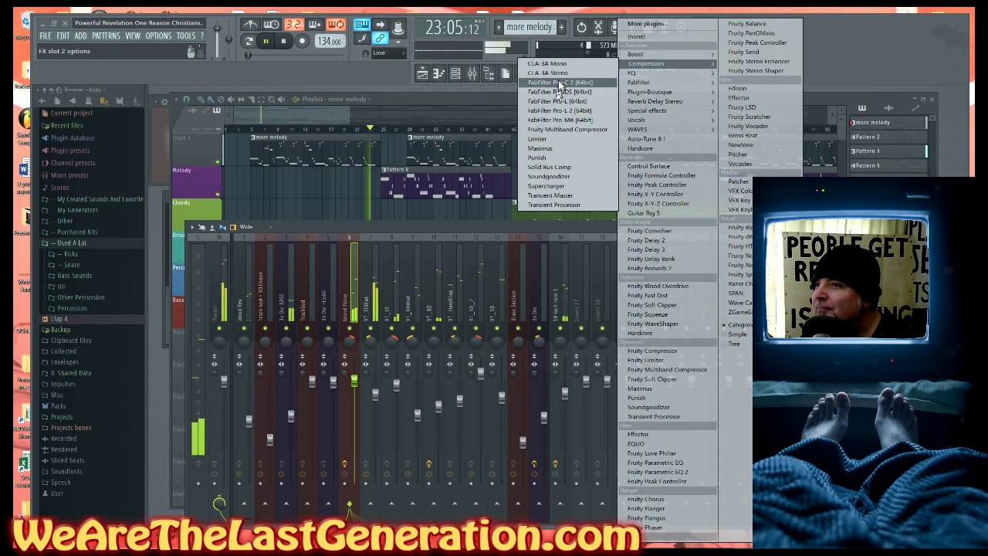
pyautogui.click(562, 178)
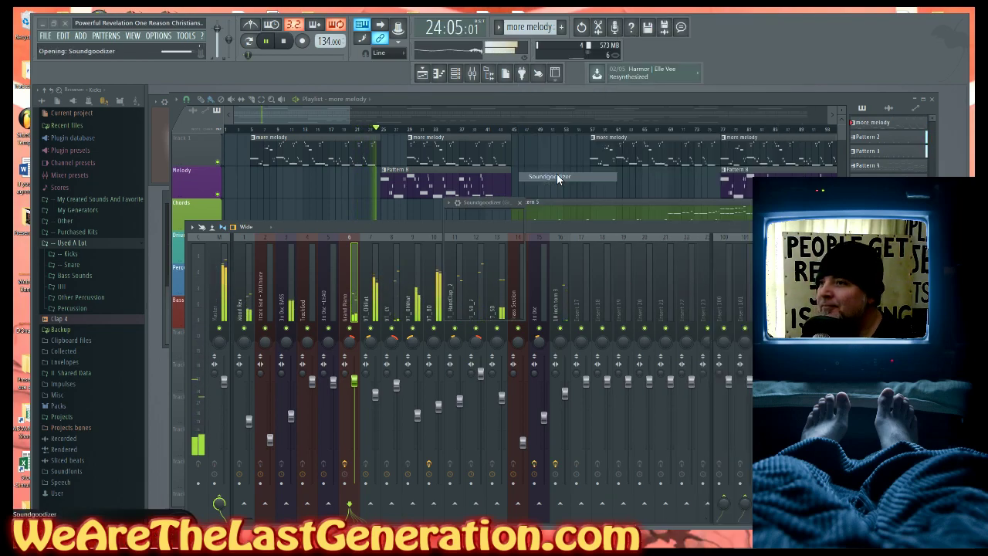
pyautogui.click(519, 202)
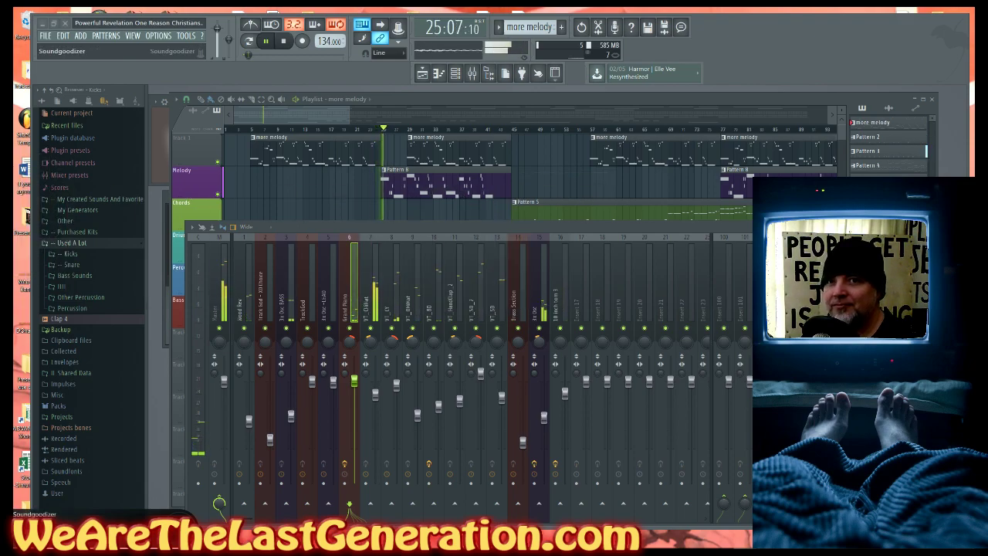
# - Solo and select the 3x Osc mixer track on insert 15, and replay the song from bar 25, where Pattern 8 starts
pyautogui.click(464, 183)
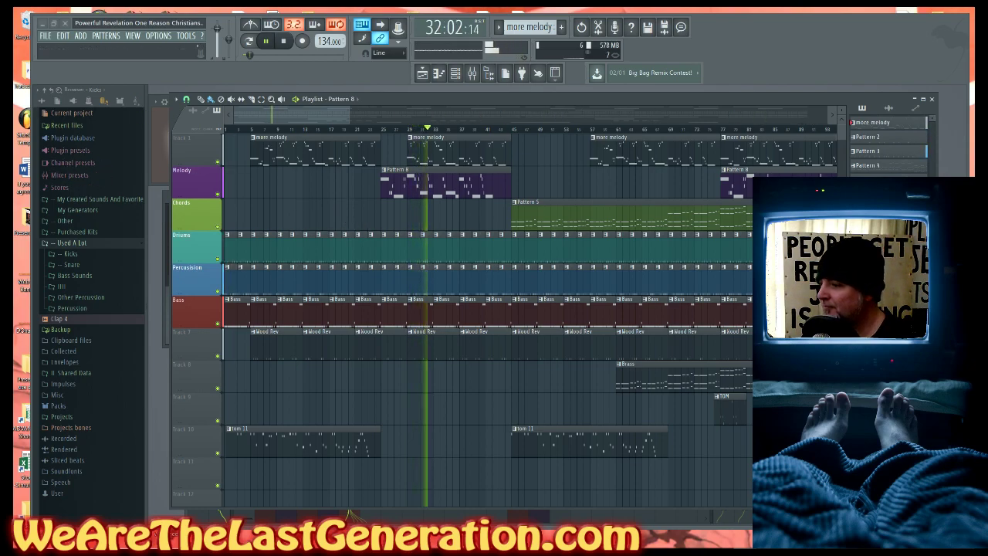
pyautogui.press('F9')
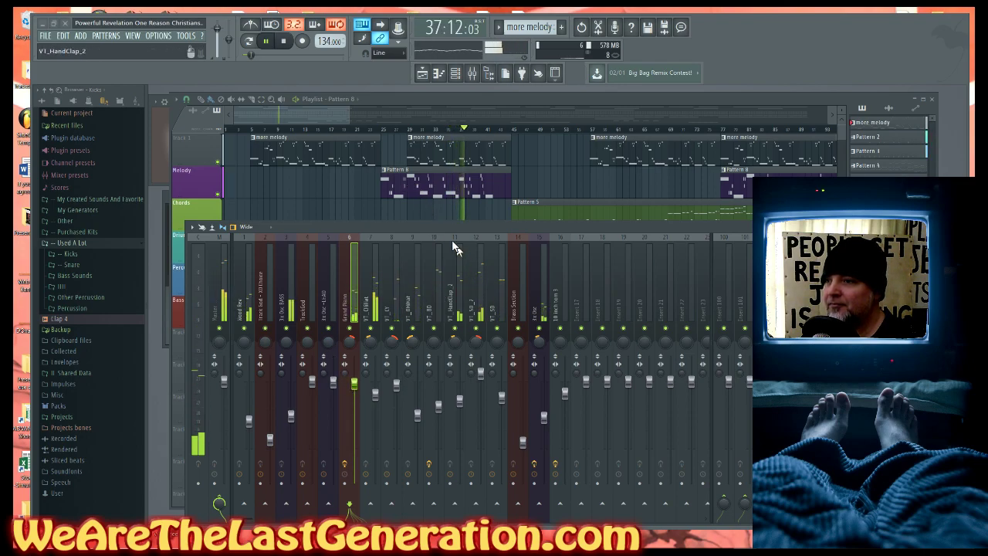
pyautogui.rightClick(541, 331)
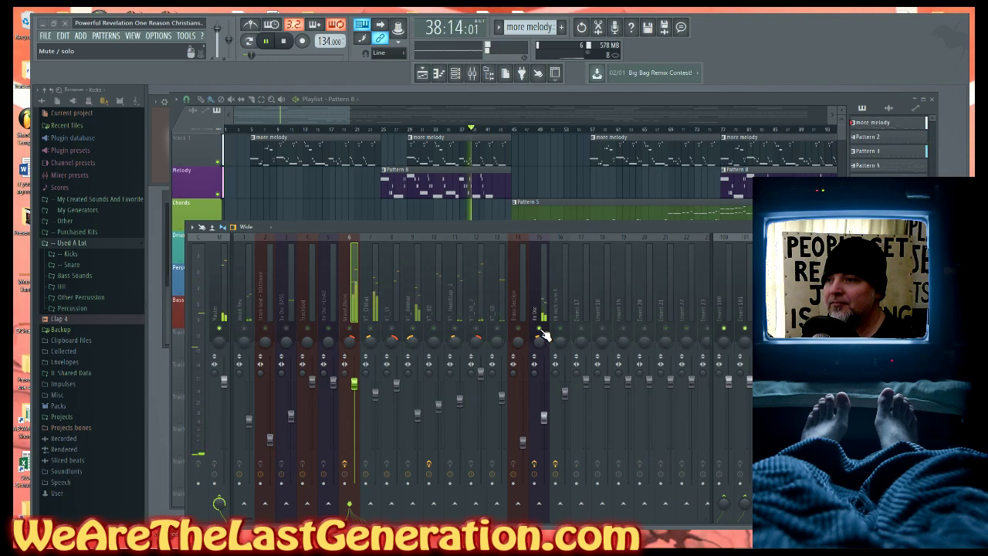
pyautogui.click(542, 317)
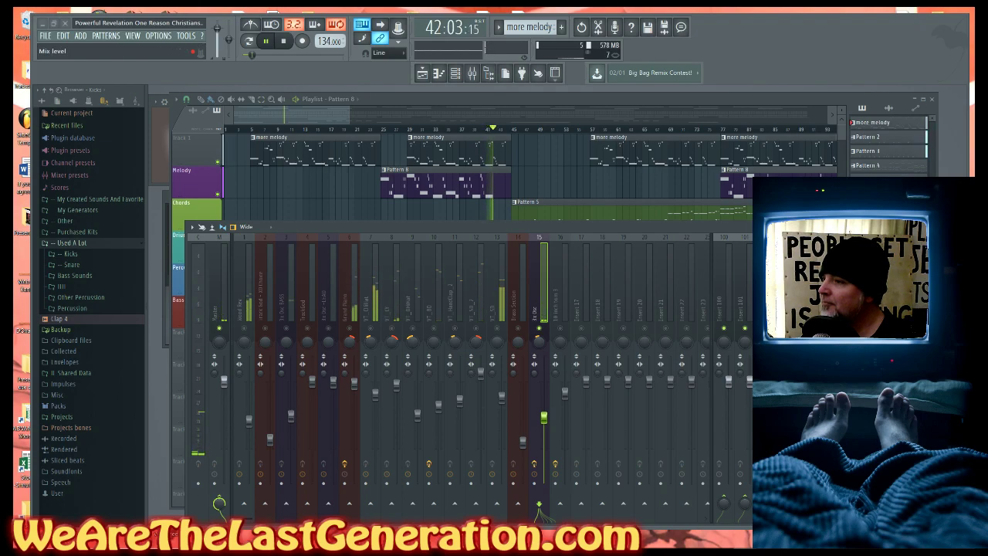
pyautogui.click(386, 131)
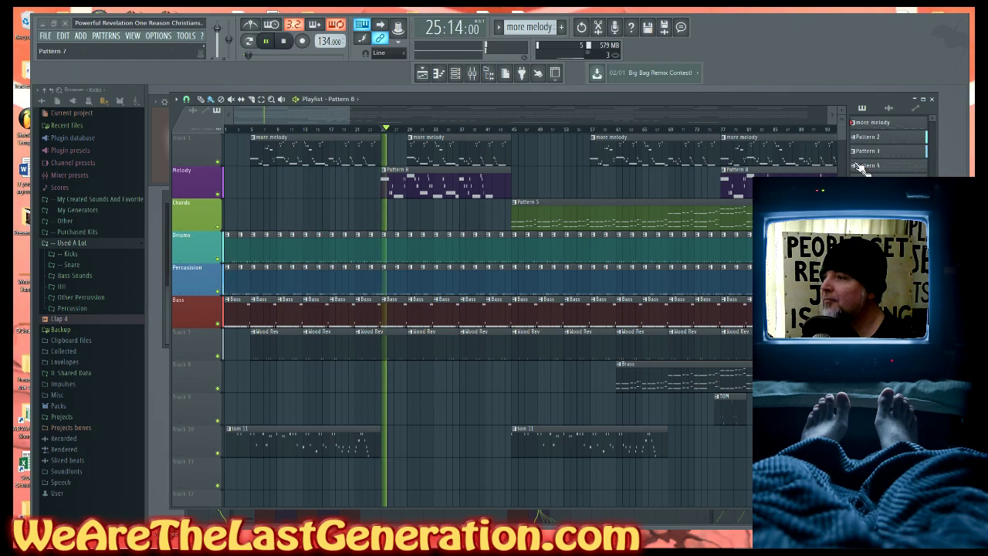
pyautogui.press('F9')
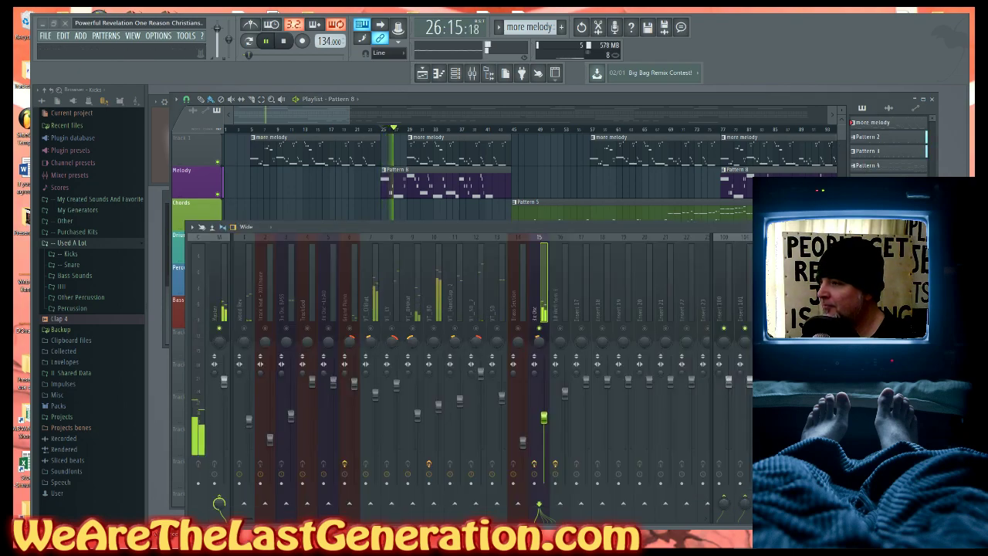
# - Load Soundgoodizer into effect slot 4 of the 3x Osc mixer track and close the plugin window
pyautogui.click(819, 294)
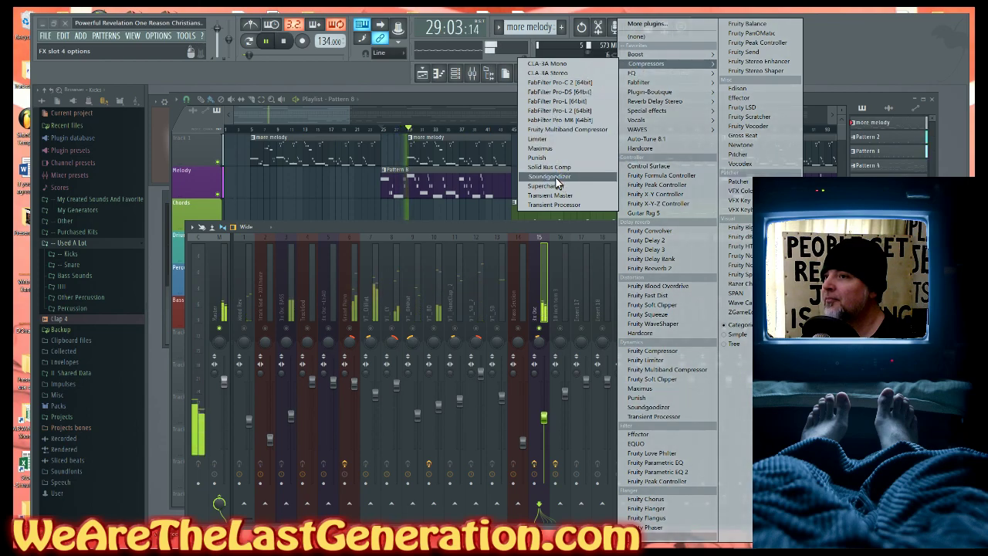
pyautogui.click(553, 176)
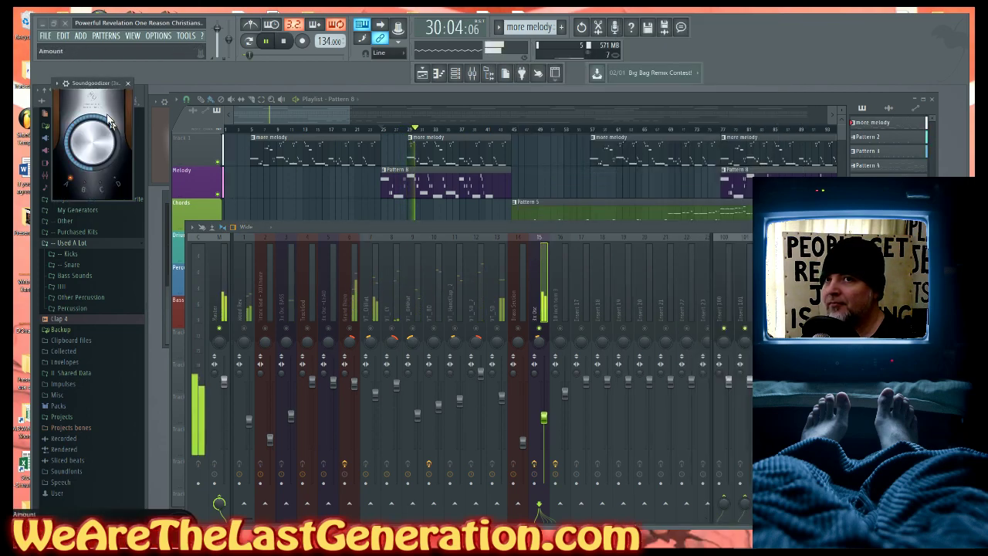
pyautogui.click(128, 83)
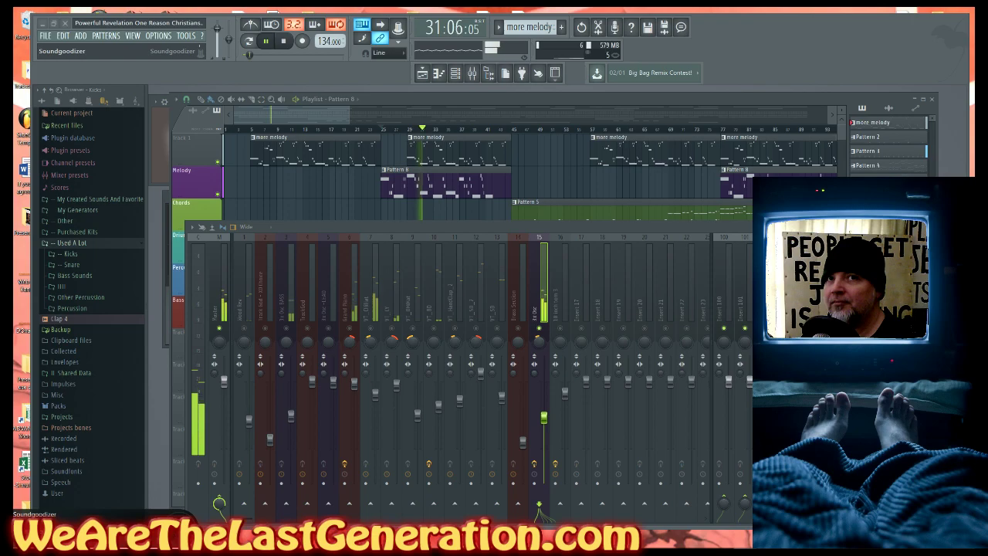
# - Move the Grand Piano mixer track to insert 14, beside the 3x Osc track, and stop playback
pyautogui.click(282, 203)
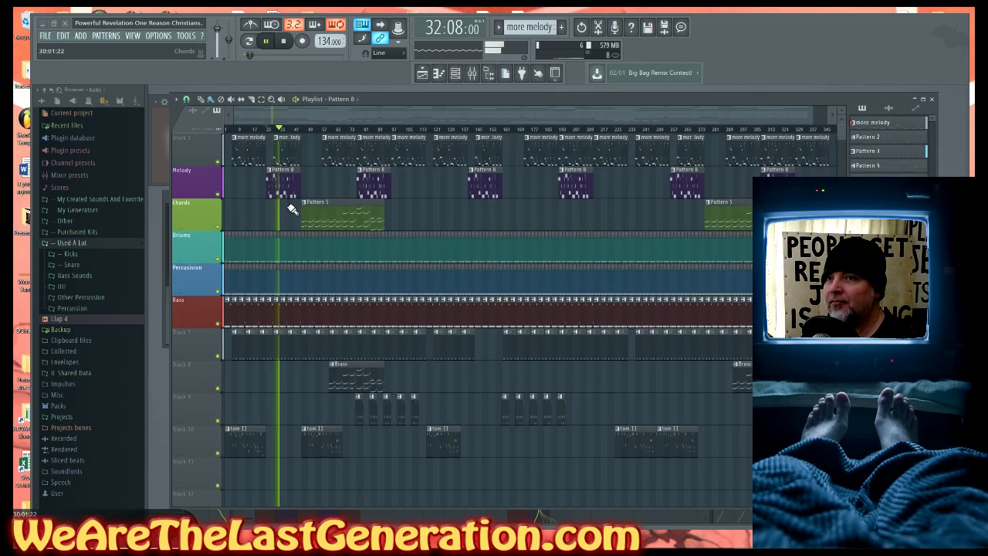
pyautogui.scroll(-5, 221, 207)
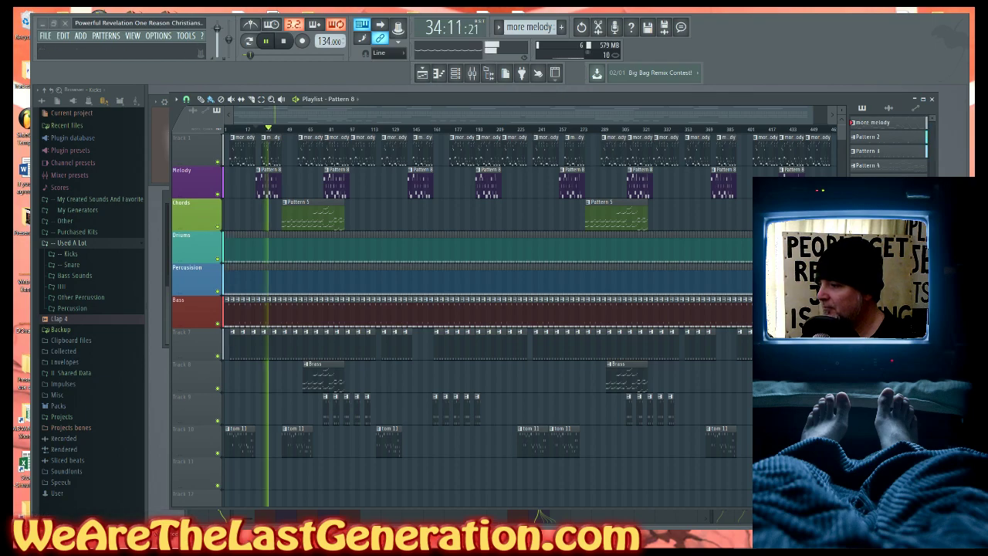
pyautogui.press('F9')
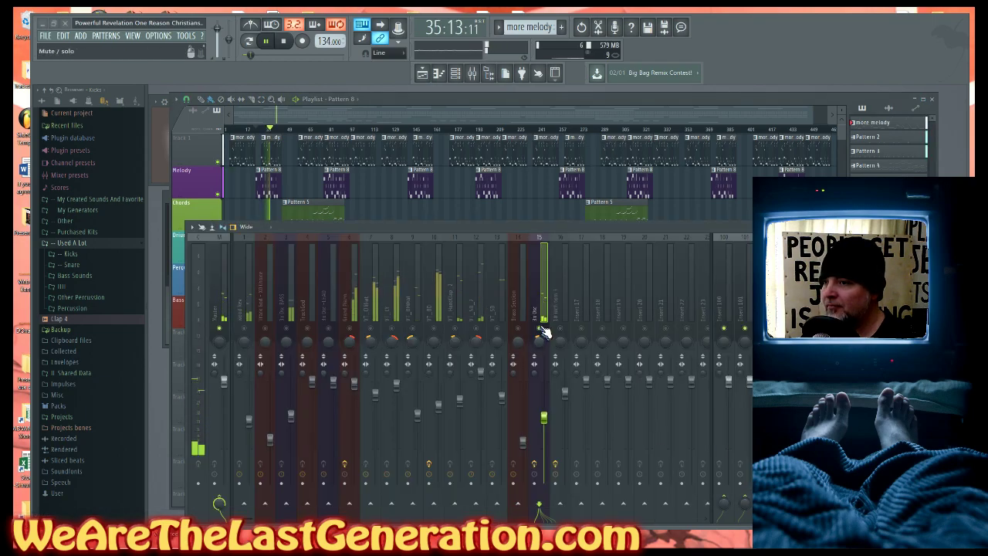
pyautogui.click(353, 310)
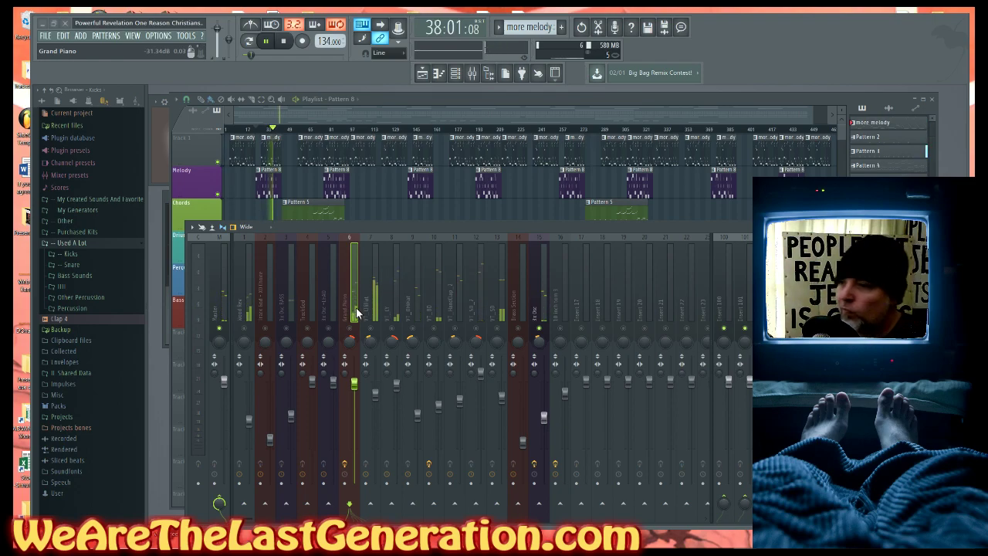
pyautogui.hotkey('alt', 'Right')
pyautogui.hotkey('alt', 'Right')
pyautogui.hotkey('alt', 'Right')
pyautogui.hotkey('alt', 'Right')
pyautogui.hotkey('alt', 'Right')
pyautogui.hotkey('alt', 'Right')
pyautogui.hotkey('alt', 'Right')
pyautogui.hotkey('alt', 'Right')
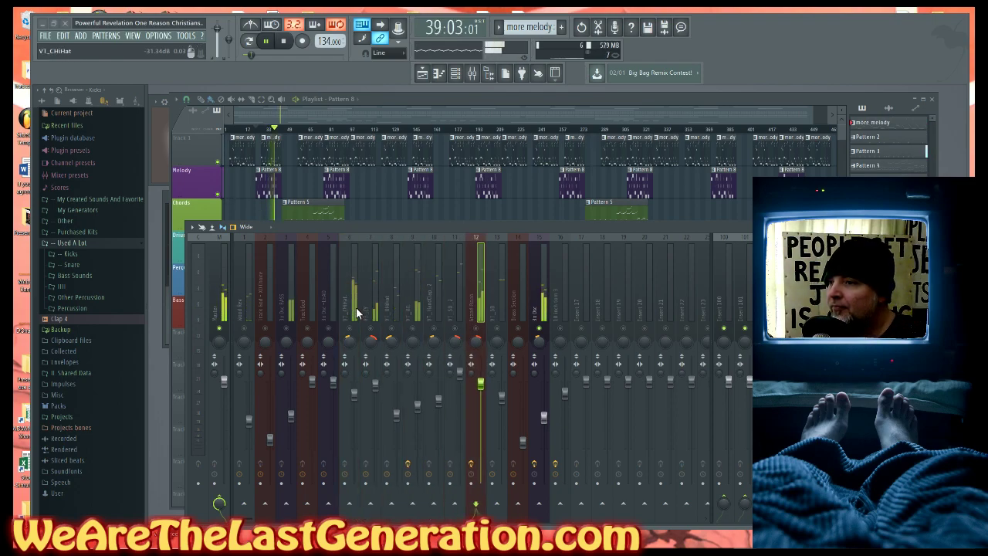
pyautogui.press('space')
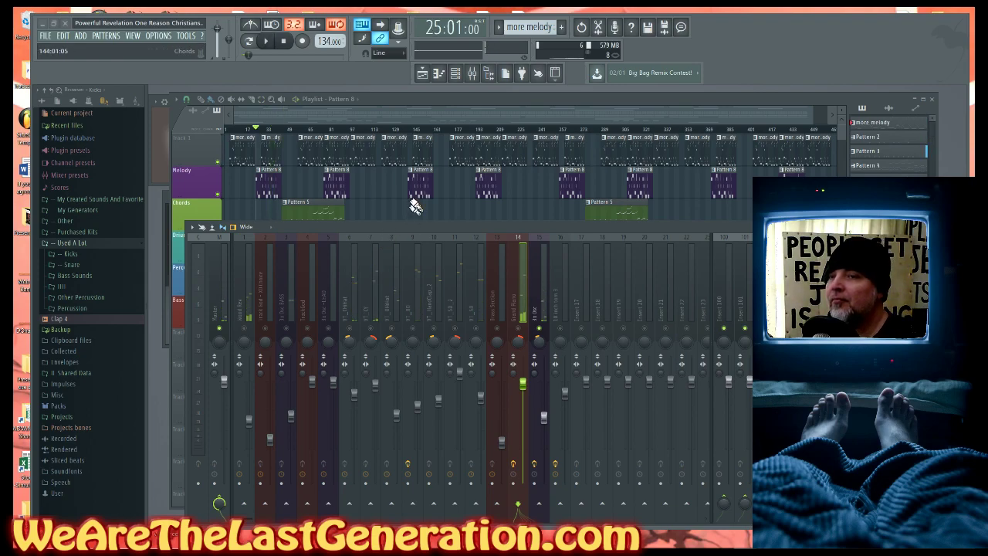
# - Unsolo the 3x Osc mixer track and play all tracks from bar 25
pyautogui.press('F9')
pyautogui.press('pageup')
pyautogui.press('pageup')
pyautogui.press('pageup')
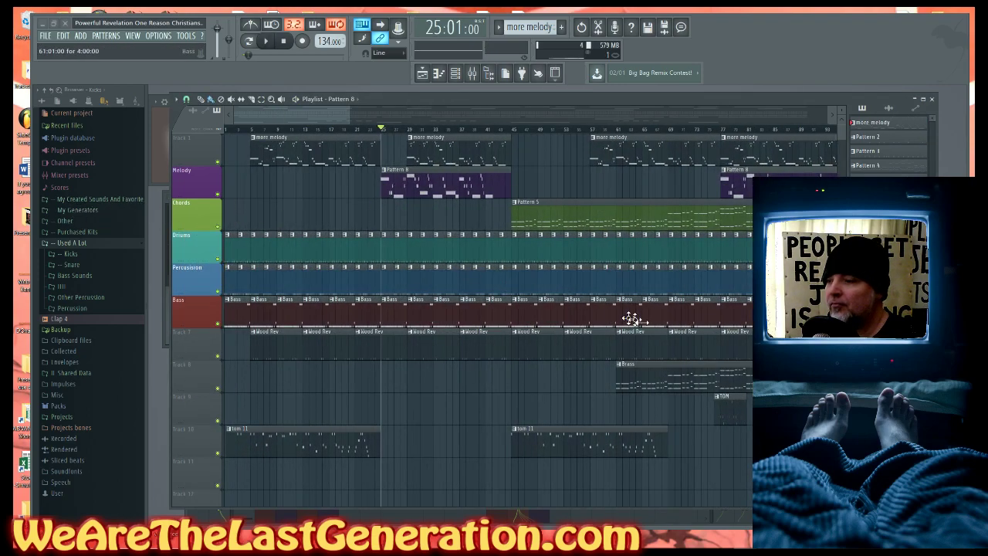
pyautogui.press('F9')
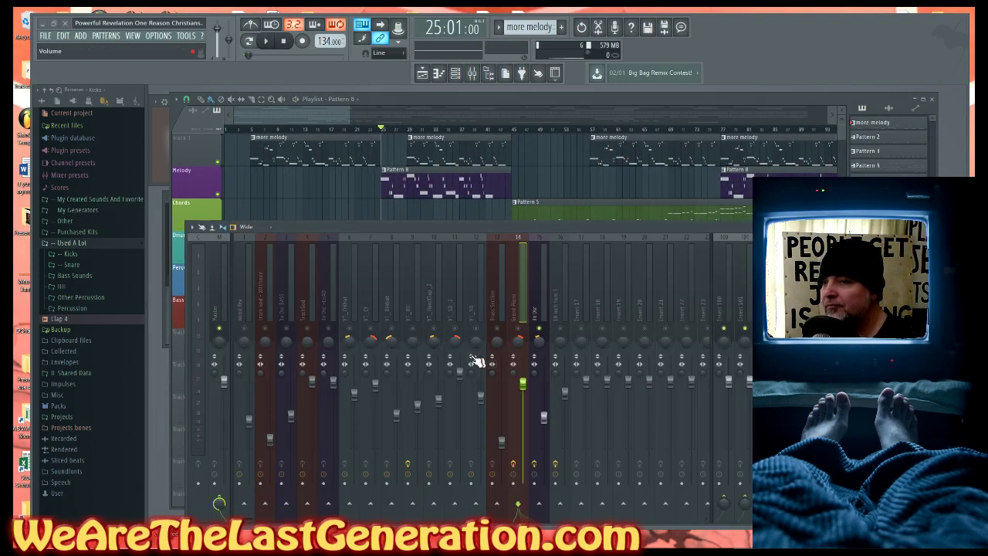
pyautogui.press('space')
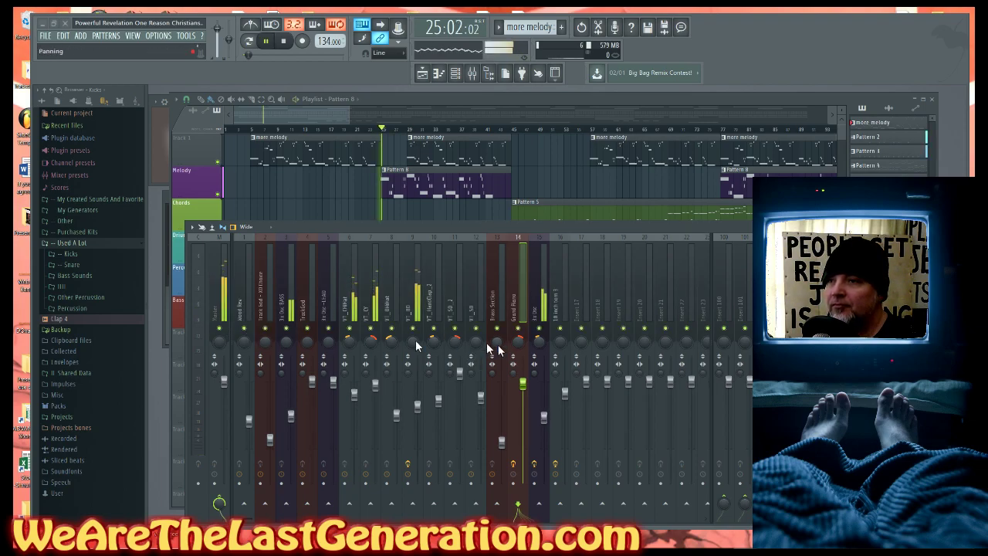
# - Examine the Melody, Drums, Percussion and Bass clips from about bar 25 in the playlist while the song plays
pyautogui.press('F9')
pyautogui.press('pagedown')
pyautogui.press('pagedown')
pyautogui.press('pagedown')
pyautogui.press('pageup')
pyautogui.press('pageup')
pyautogui.press('pageup')
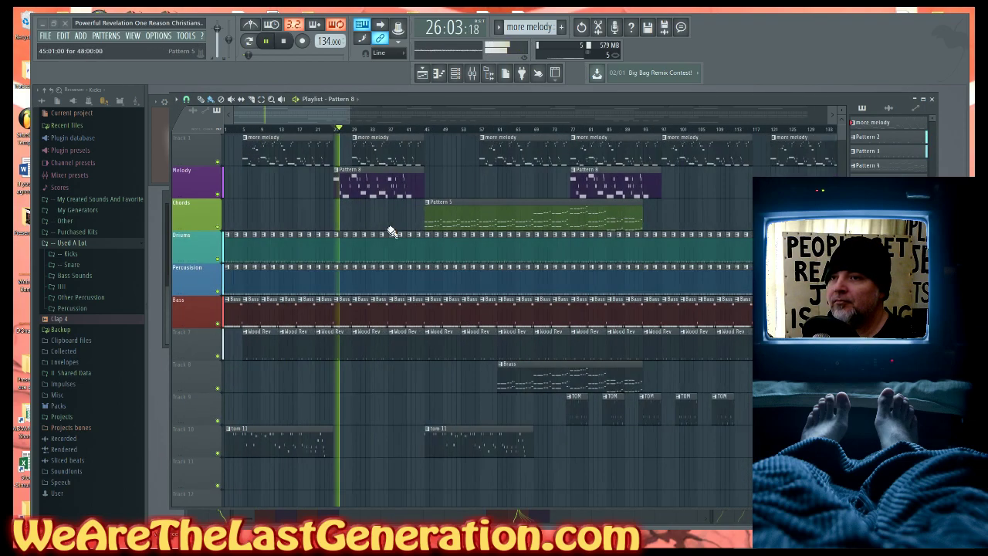
pyautogui.moveTo(377, 269); pyautogui.dragTo(579, 106)
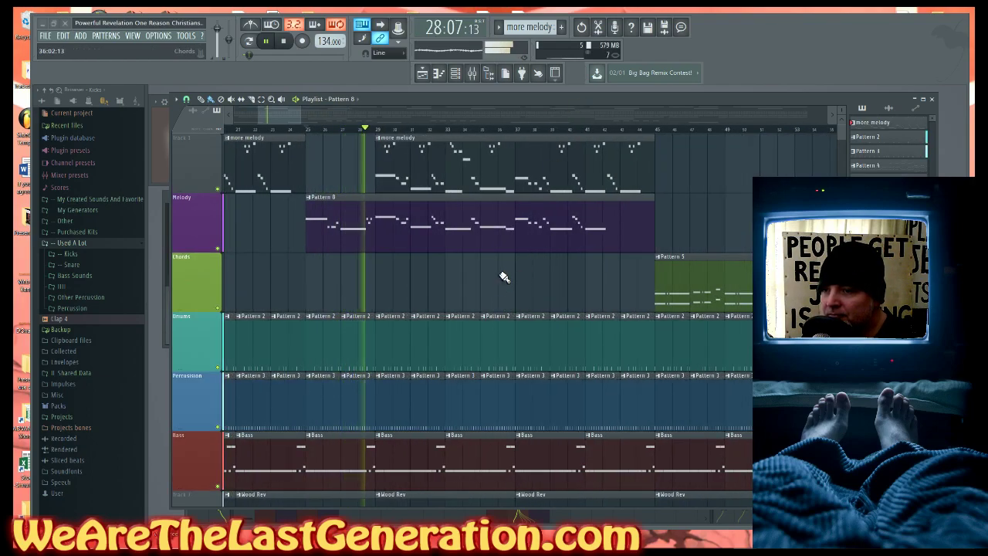
pyautogui.press('pagedown')
pyautogui.press('pagedown')
pyautogui.press('pagedown')
pyautogui.moveTo(263, 369)
pyautogui.mouseDown()
pyautogui.moveTo(262, 342)
pyautogui.moveTo(321, 232)
pyautogui.mouseUp()
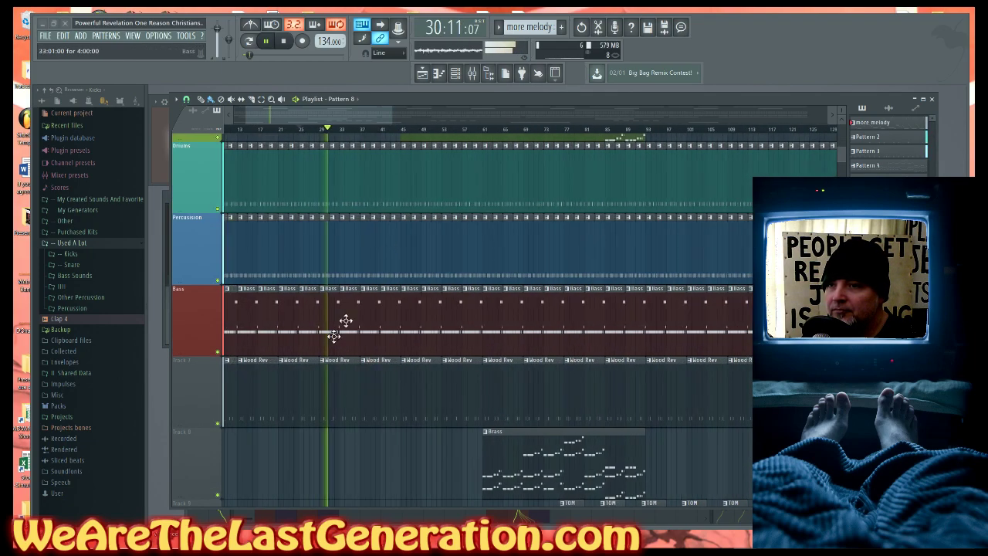
# - Solo the Bass playlist track, check its level in the mixer with the mixer window moved higher, and hide the mixer
pyautogui.rightClick(220, 354)
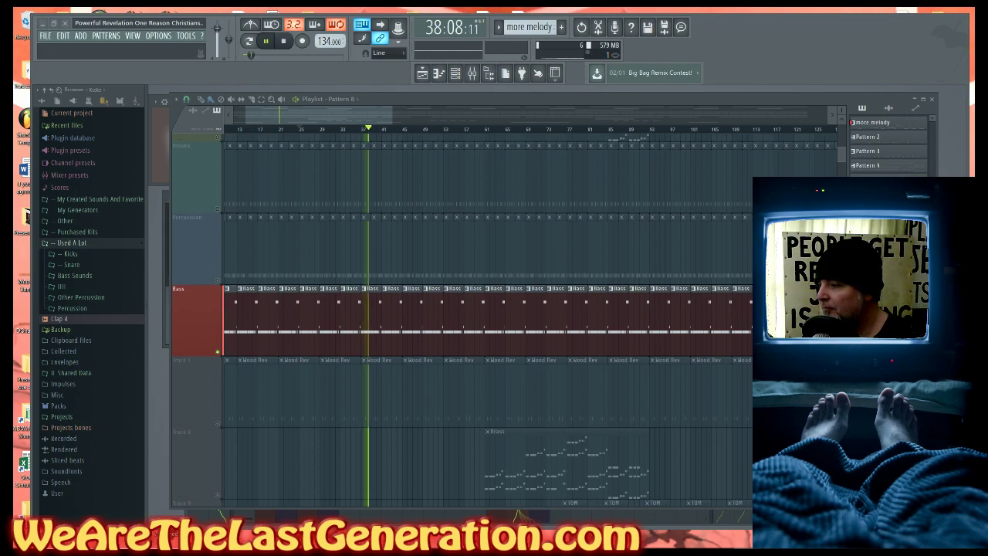
pyautogui.press('F9')
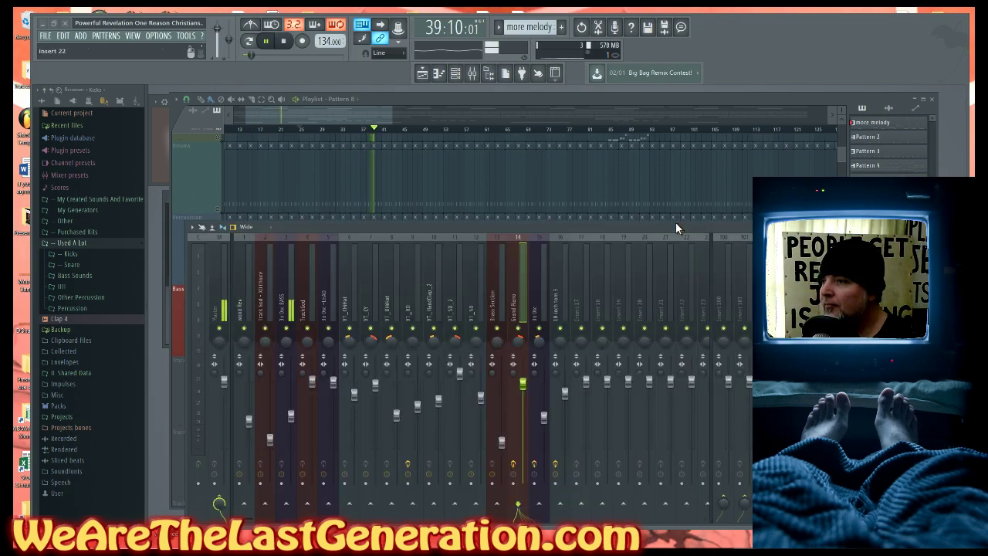
pyautogui.moveTo(674, 227); pyautogui.dragTo(676, 162)
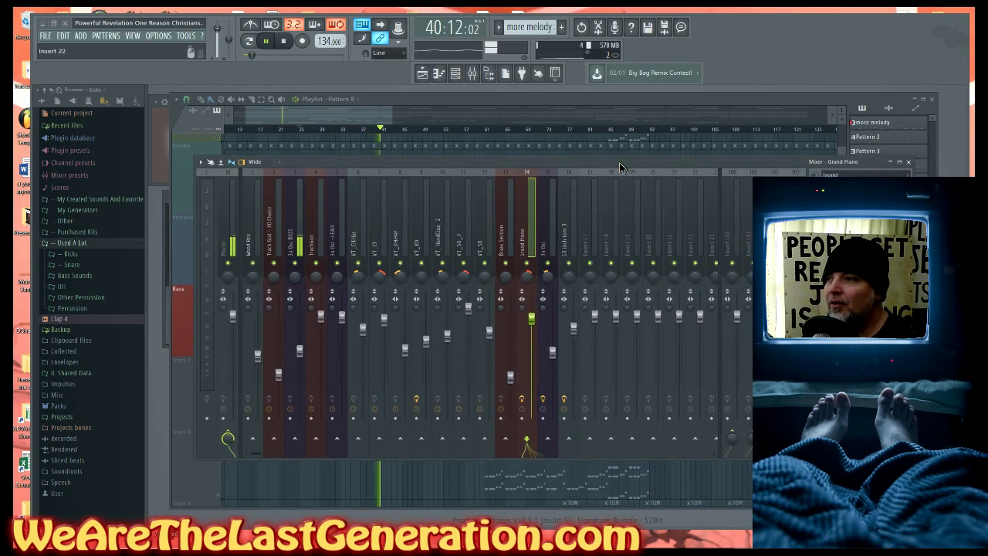
pyautogui.press('F9')
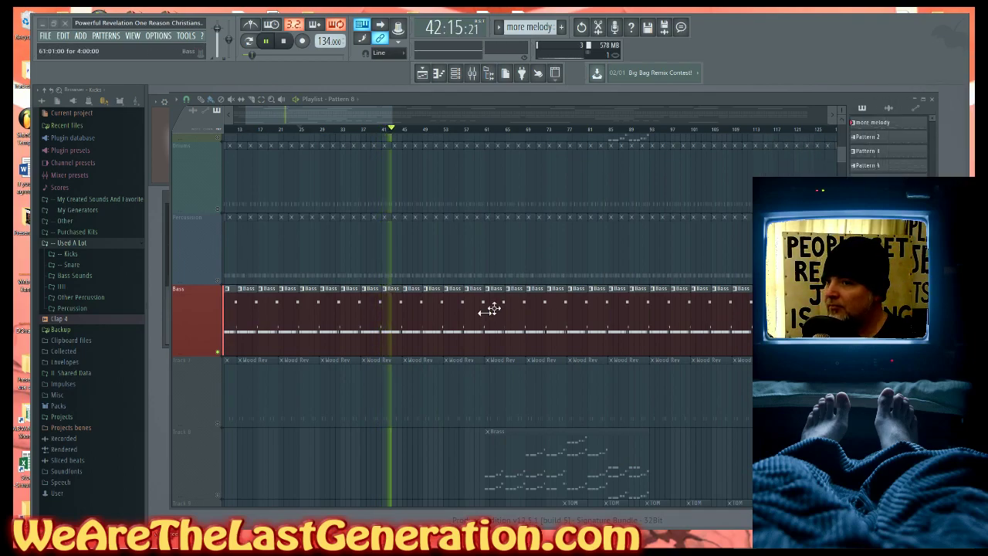
# - Replay the soloed Bass track from bar 25 and examine its notes up close in the playlist
pyautogui.moveTo(360, 214); pyautogui.dragTo(458, 425)
pyautogui.press('space')
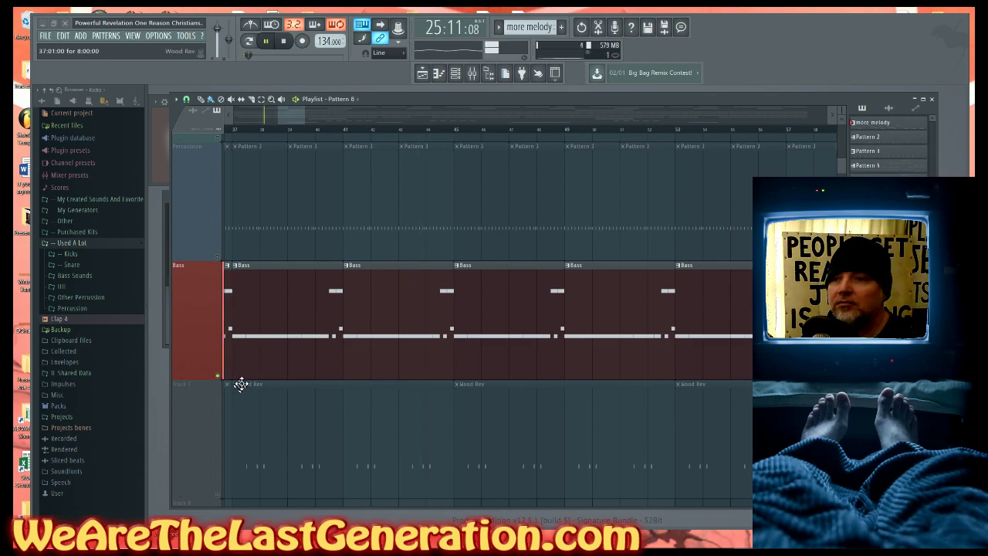
pyautogui.rightClick(302, 347)
pyautogui.rightClick(321, 293)
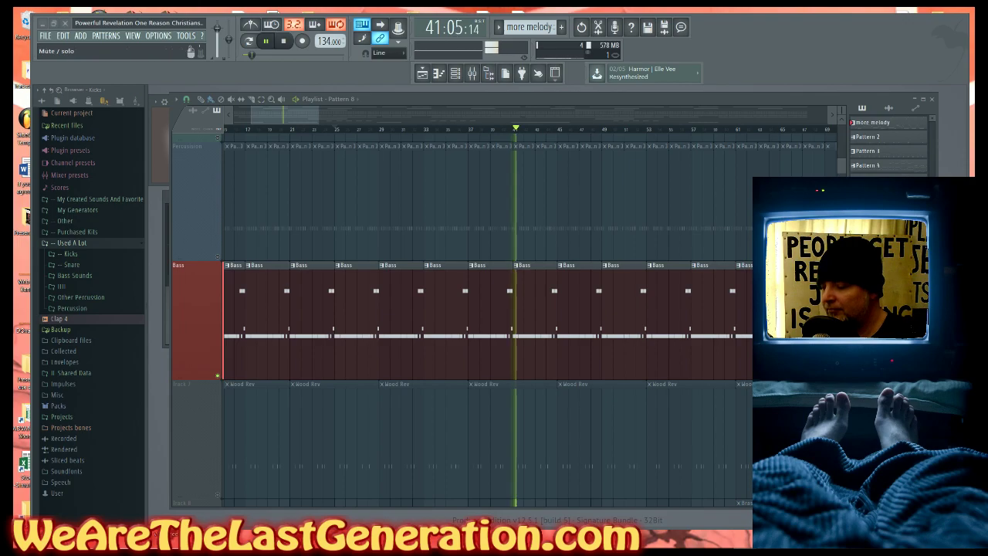
# - Lower the system volume and unsolo the Bass playlist track to play the full arrangement
pyautogui.press('XF86AudioLowerVolume')
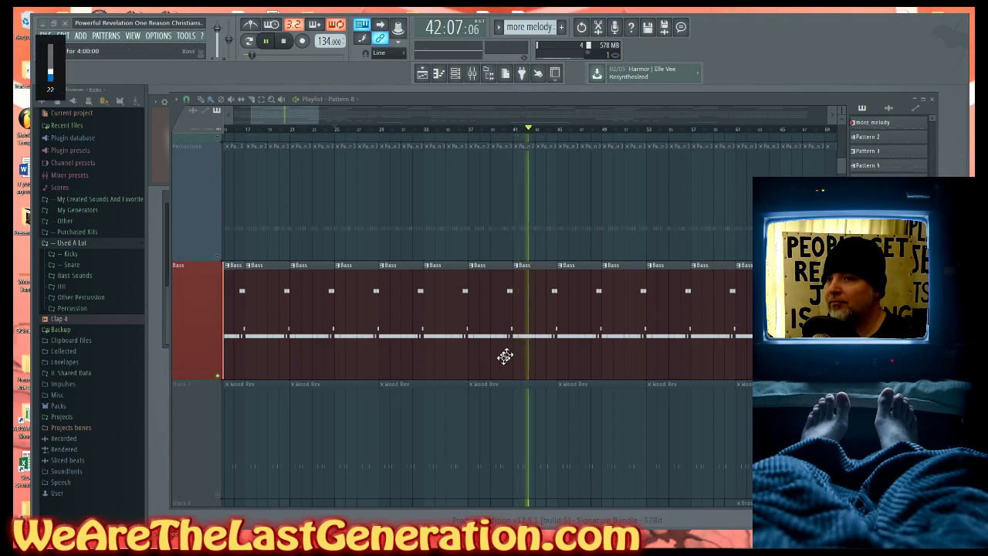
pyautogui.scroll(-5, 496, 371)
pyautogui.rightClick(222, 328)
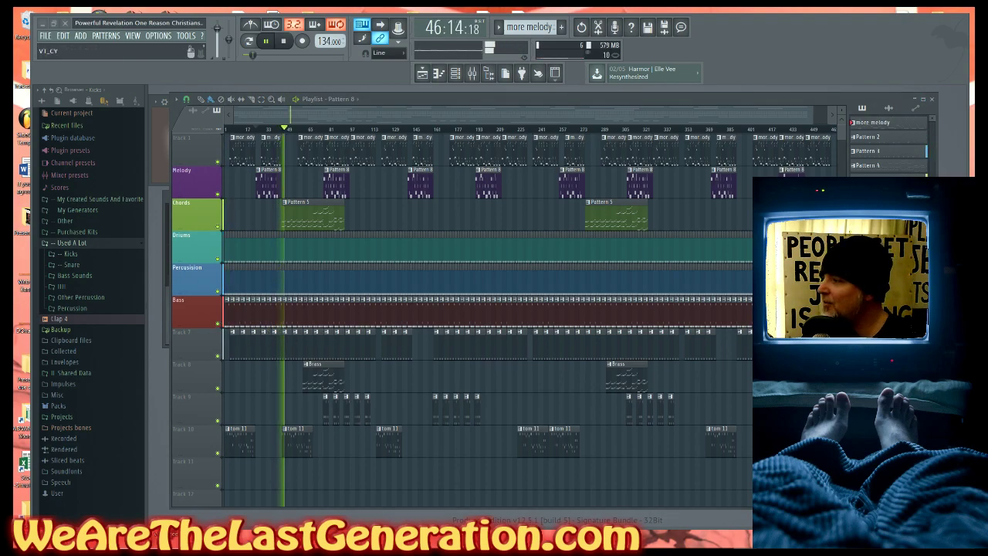
# - Stop playback, examine the first Chords clip's notes in the piano roll, and save the project
pyautogui.press('space')
pyautogui.moveTo(276, 245); pyautogui.dragTo(375, 193)
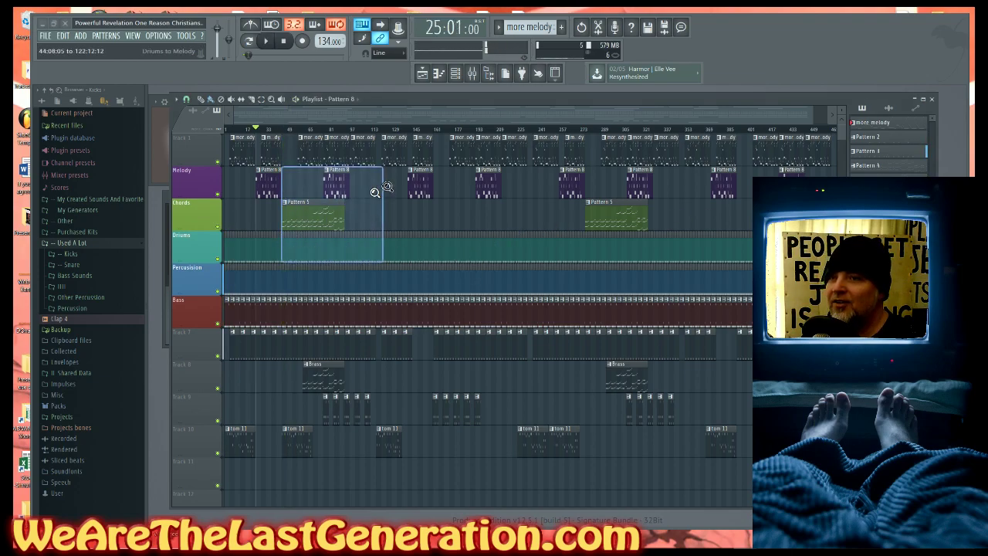
pyautogui.doubleClick(270, 299)
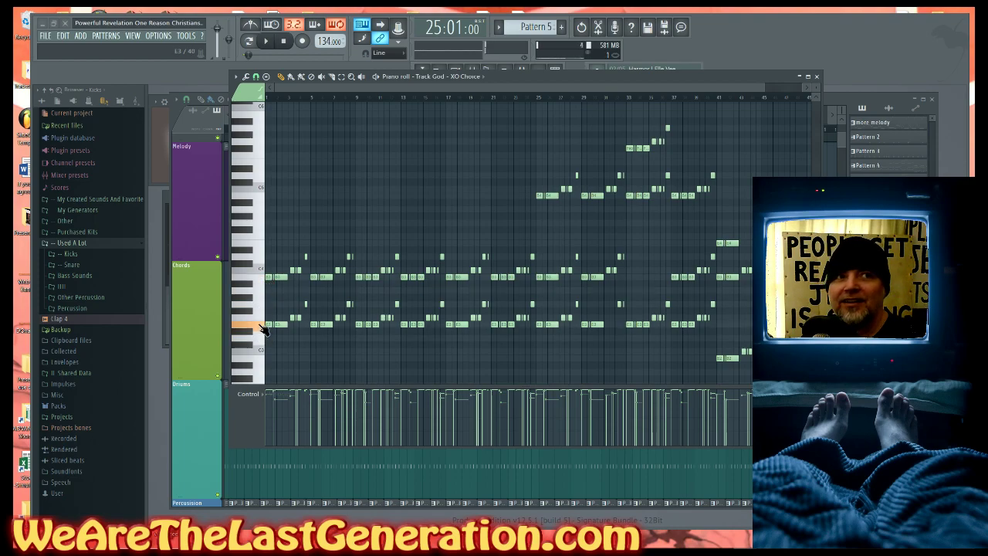
pyautogui.click(45, 36)
pyautogui.click(54, 84)
pyautogui.scroll(5, 464, 155)
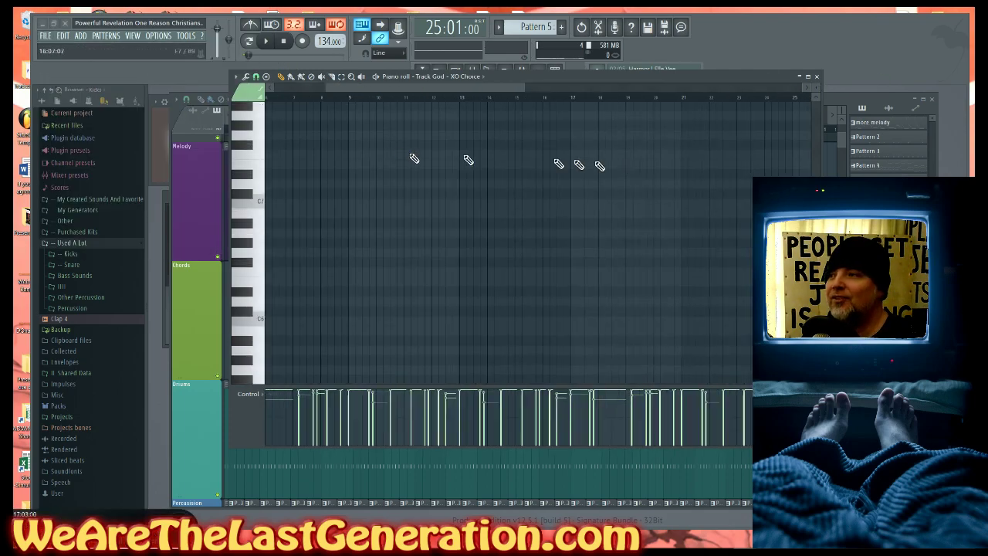
pyautogui.click(817, 76)
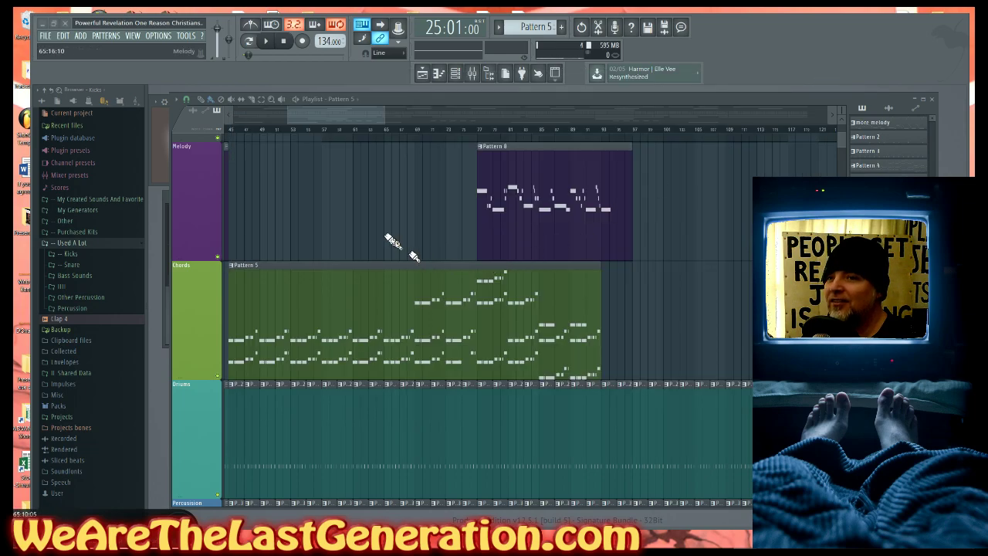
# - Play the arrangement briefly from bar 77, and save the project
pyautogui.click(477, 131)
pyautogui.press('space')
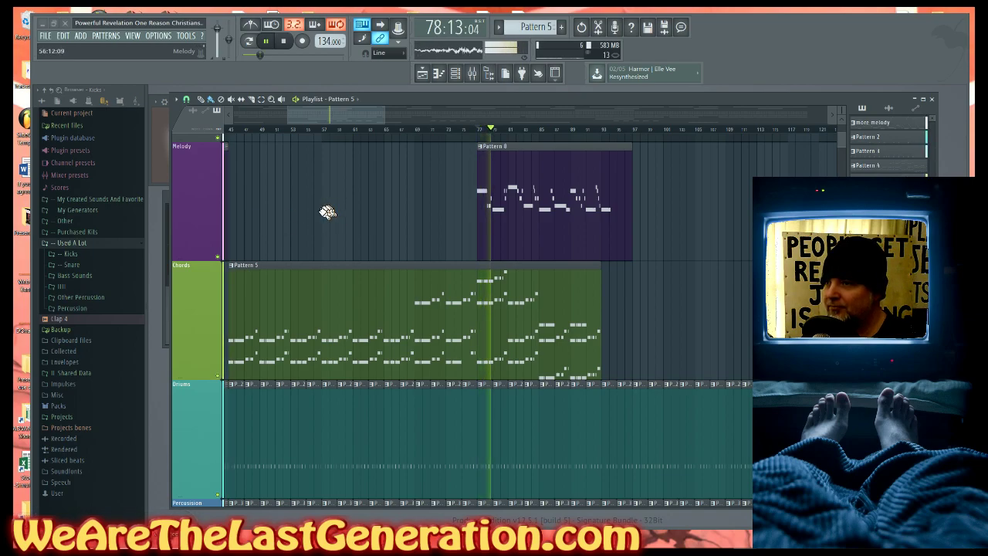
pyautogui.press('space')
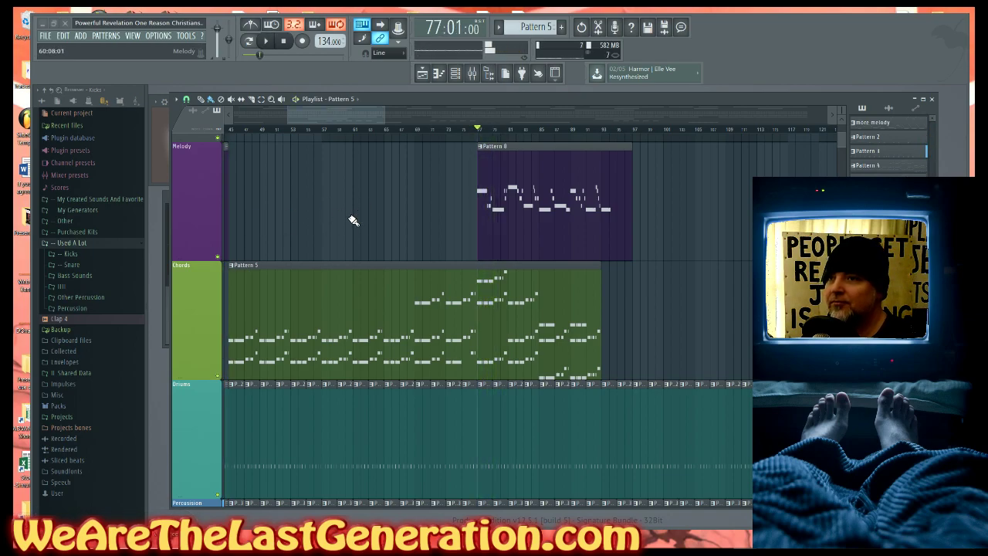
pyautogui.scroll(-5, 355, 220)
pyautogui.moveTo(281, 274); pyautogui.dragTo(378, 232)
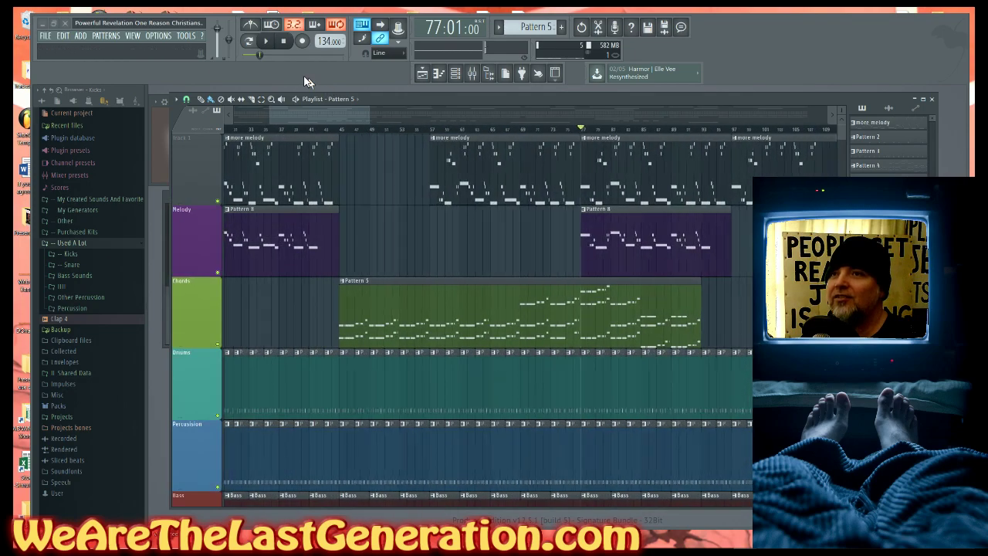
pyautogui.click(47, 36)
pyautogui.click(55, 80)
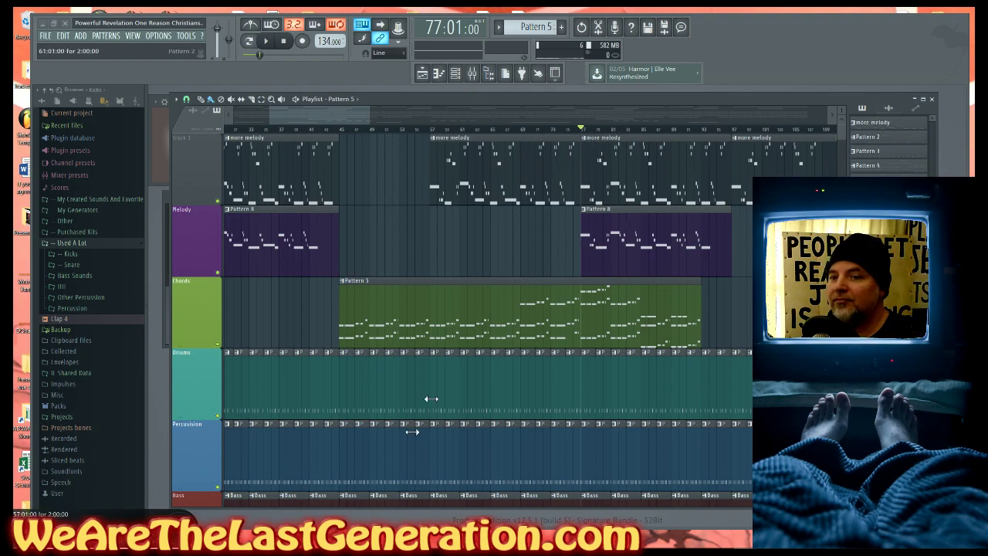
# - Check the files in the 3 - Powerful Revelation folder in File Explorer, then return to the FL Studio project
pyautogui.click(697, 539)
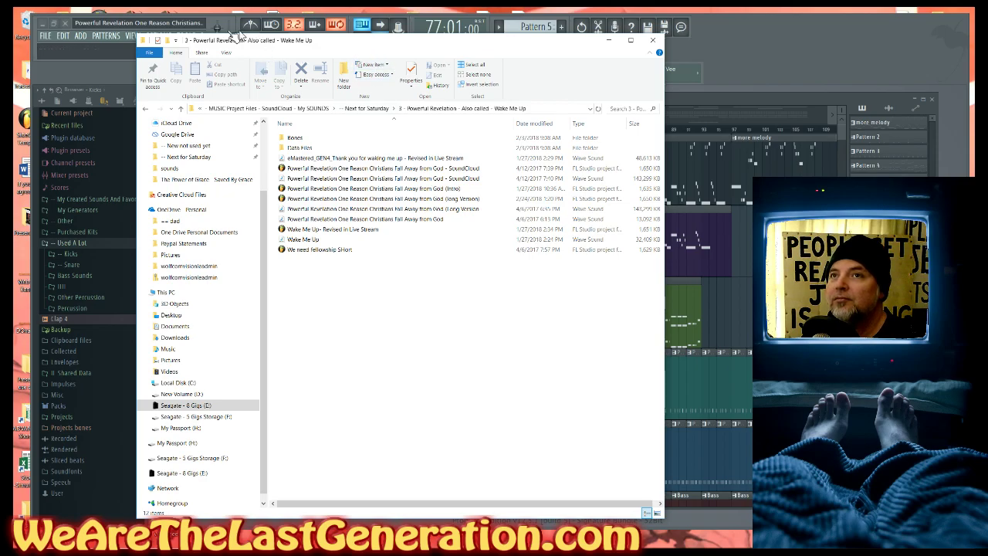
pyautogui.moveTo(477, 51)
pyautogui.mouseDown()
pyautogui.moveTo(506, 47)
pyautogui.moveTo(465, 48)
pyautogui.mouseUp()
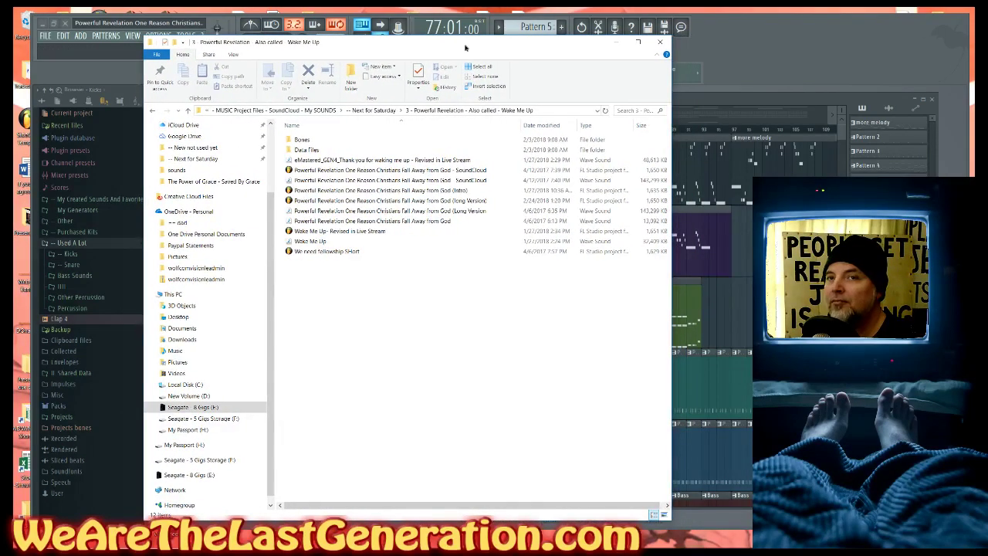
pyautogui.click(371, 220)
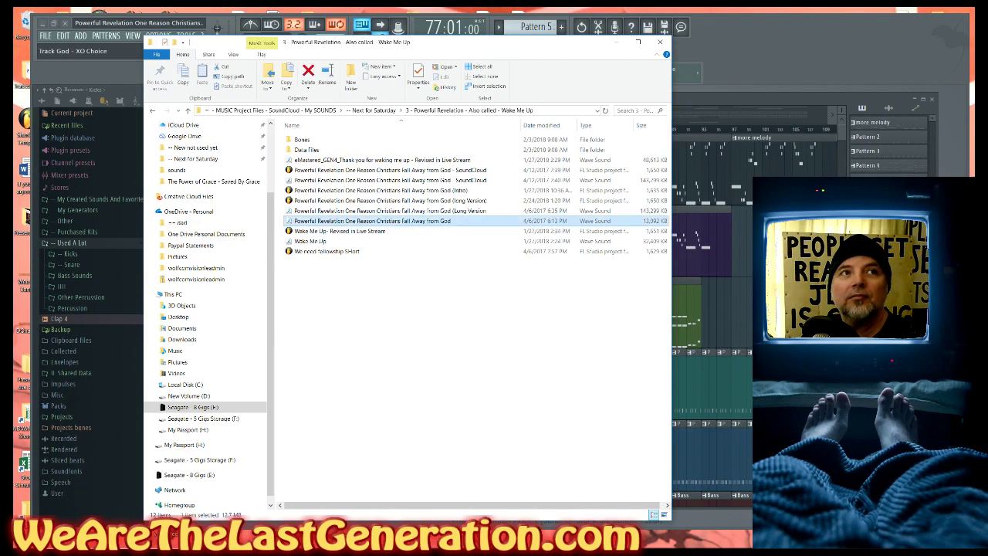
pyautogui.hotkey('alt', 'Tab')
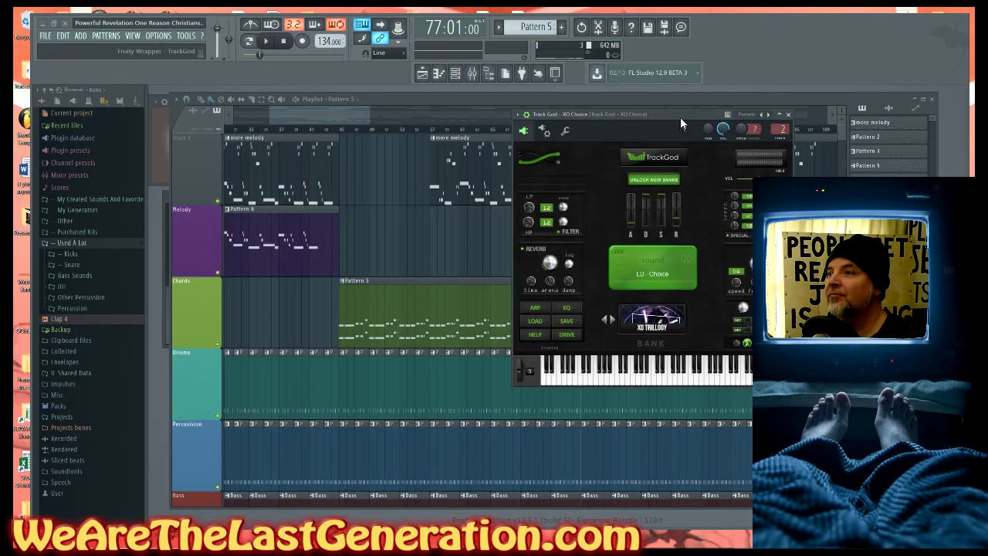
# - Switch the Track God synth from its LD - Choice sound to LD - Chris Brown and close the plugin window
pyautogui.moveTo(680, 117); pyautogui.dragTo(634, 112)
pyautogui.press('Escape')
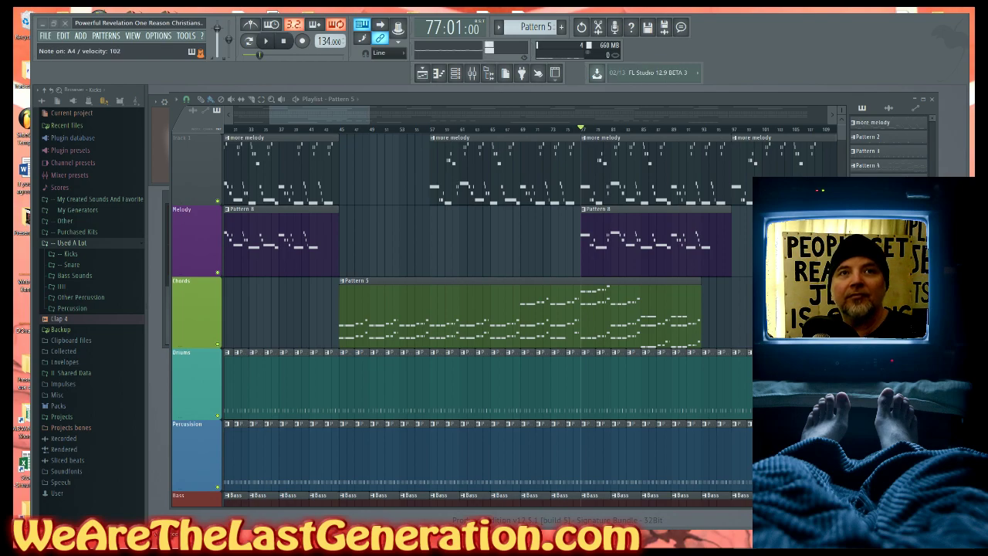
pyautogui.moveTo(306, 107); pyautogui.dragTo(530, 15)
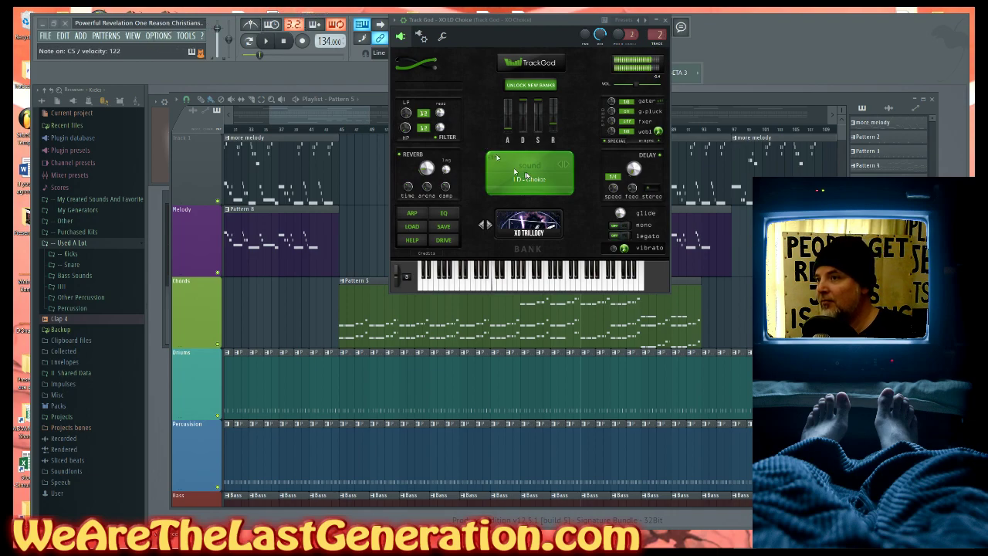
pyautogui.click(570, 165)
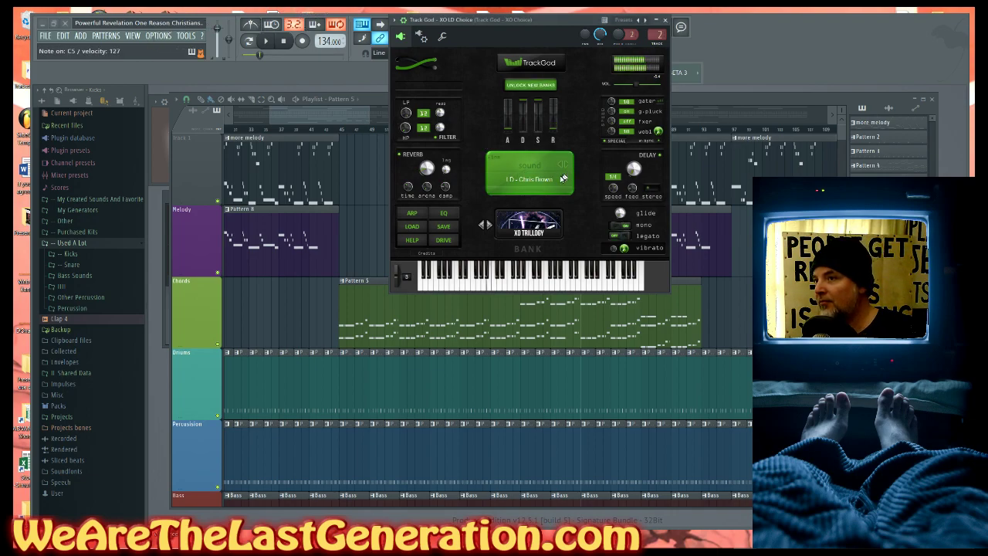
pyautogui.moveTo(540, 42); pyautogui.dragTo(520, 44)
pyautogui.click(645, 21)
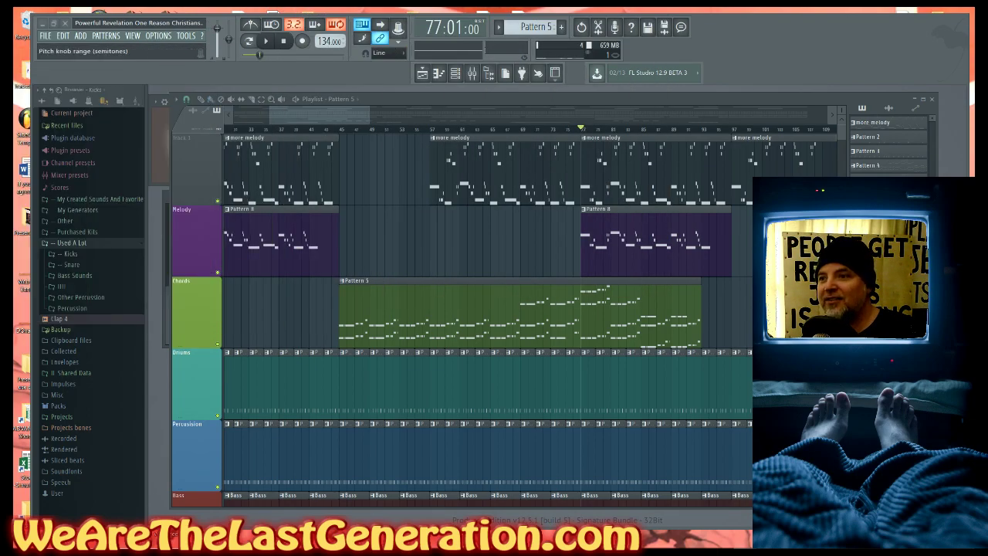
# - Play briefly from bar 45 and examine the Pattern 5 chord notes in the piano roll
pyautogui.click(344, 131)
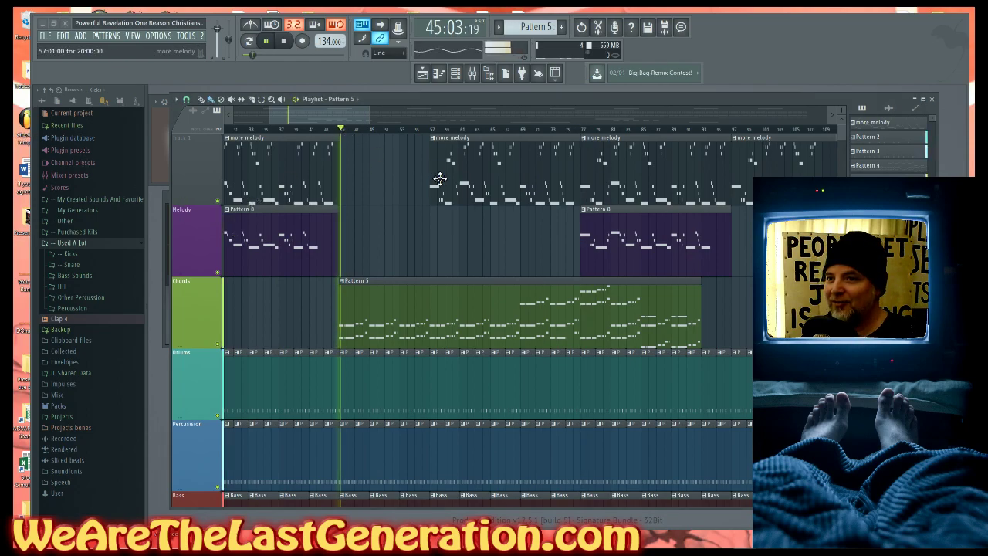
pyautogui.press('space')
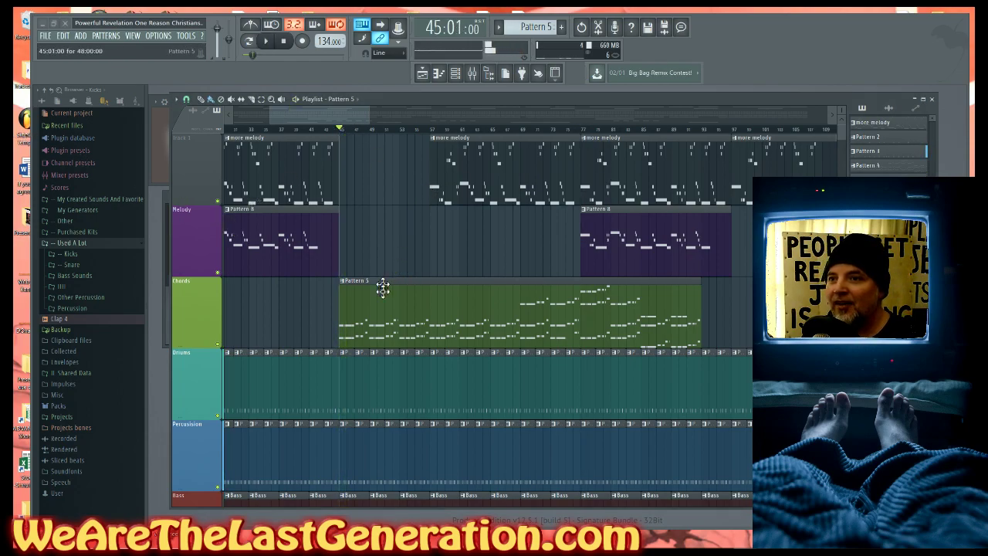
pyautogui.doubleClick(369, 302)
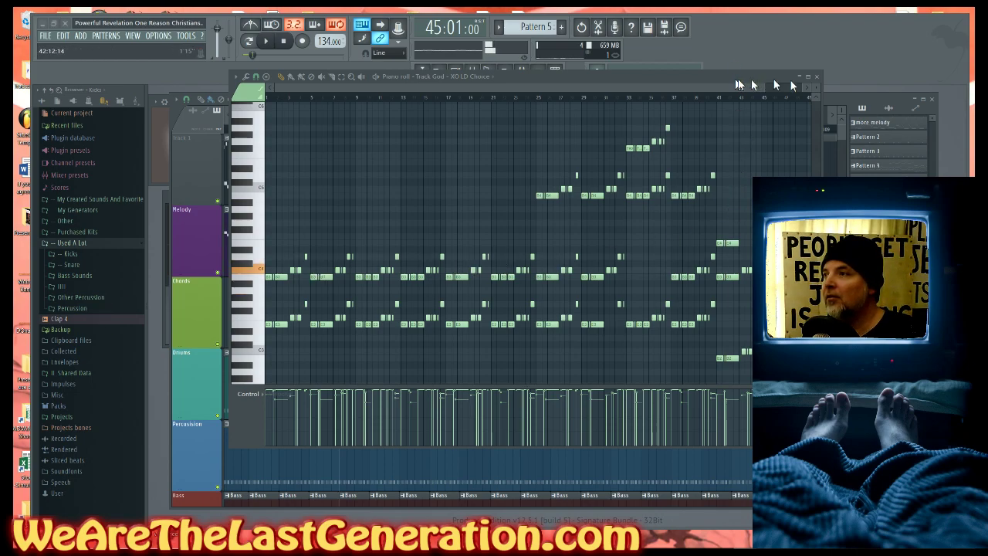
pyautogui.click(816, 76)
# - Play the song from bar 45 and solo Track 8 to examine its Brass clip up close
pyautogui.press('space')
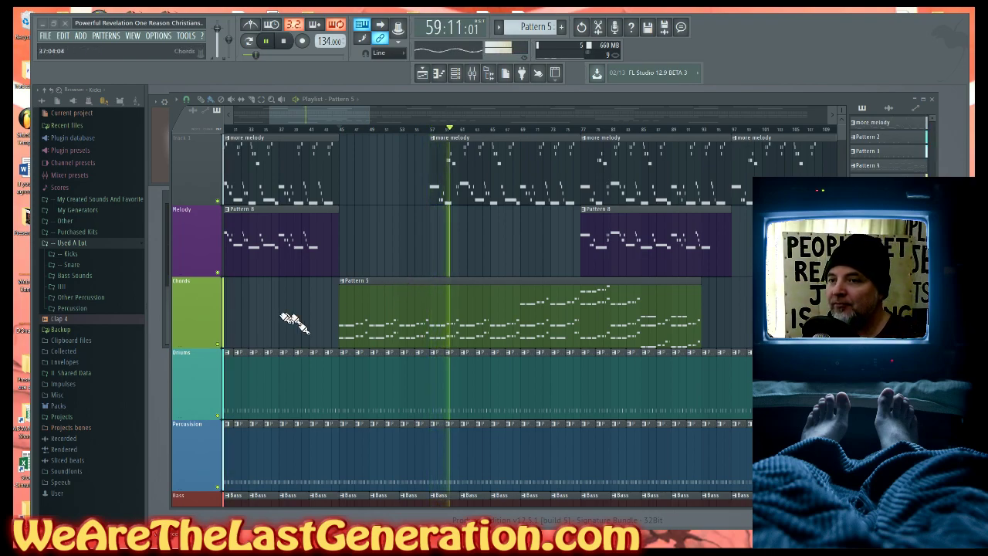
pyautogui.scroll(-5, 278, 316)
pyautogui.moveTo(269, 378); pyautogui.dragTo(446, 130)
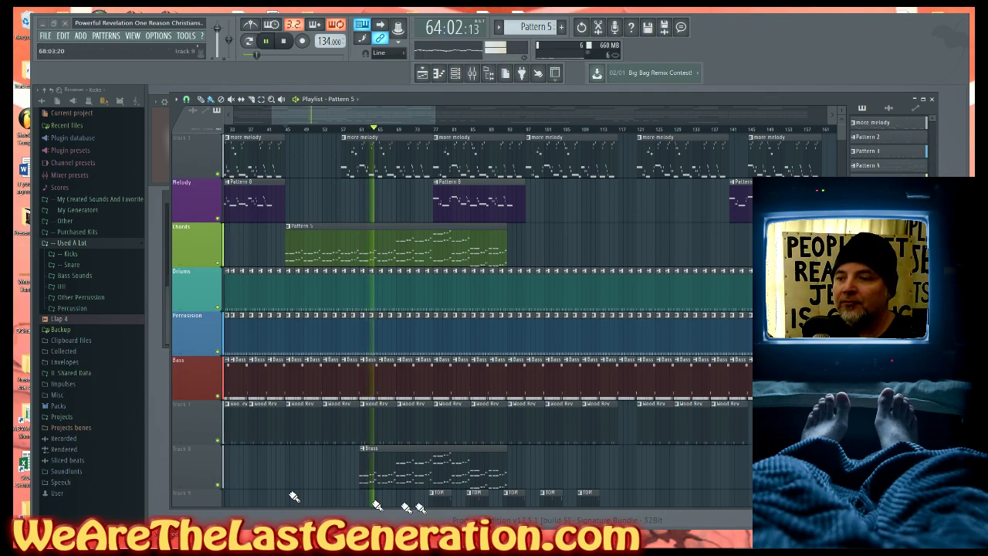
pyautogui.keyDown('ctrl'); pyautogui.rightClick(317, 478); pyautogui.keyUp('ctrl')
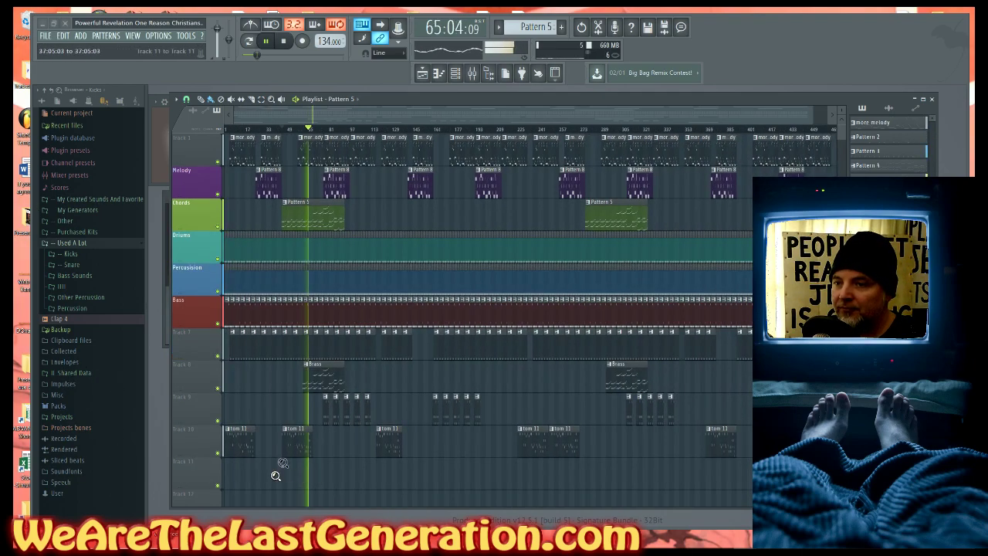
pyautogui.moveTo(276, 475); pyautogui.dragTo(423, 325)
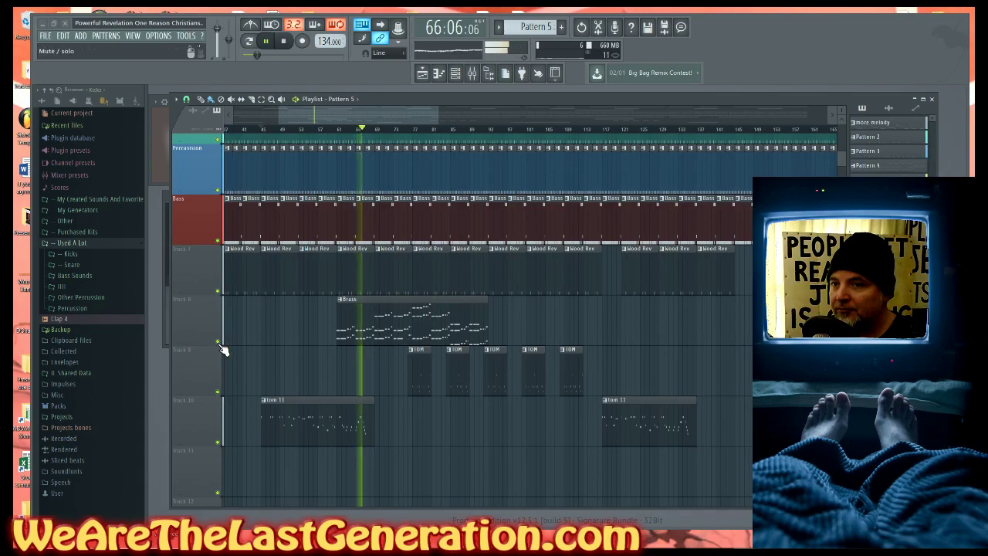
pyautogui.rightClick(218, 341)
pyautogui.moveTo(312, 397); pyautogui.dragTo(616, 244)
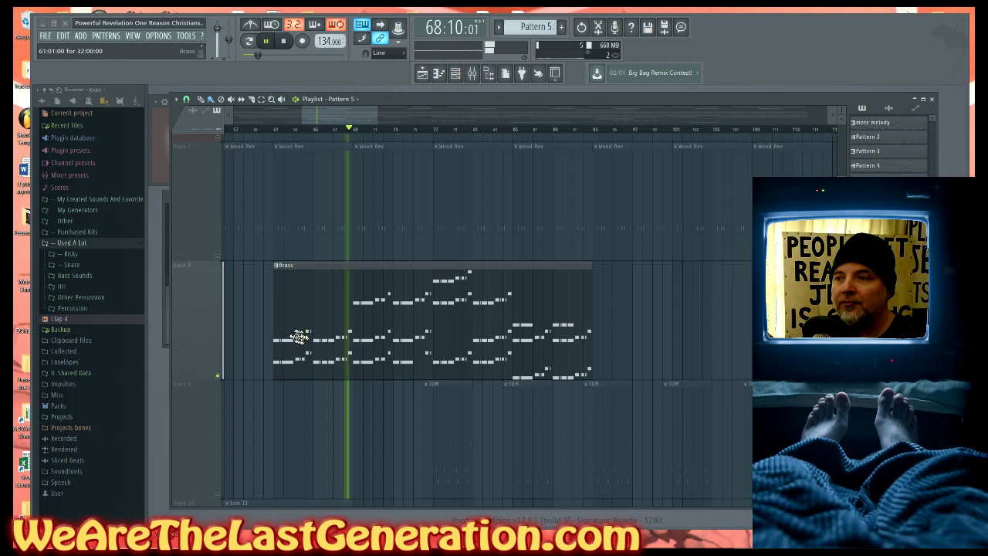
# - Toggle the Chords track against the soloed Brass track, and bring all playlist tracks back into the playback
pyautogui.rightClick(253, 333)
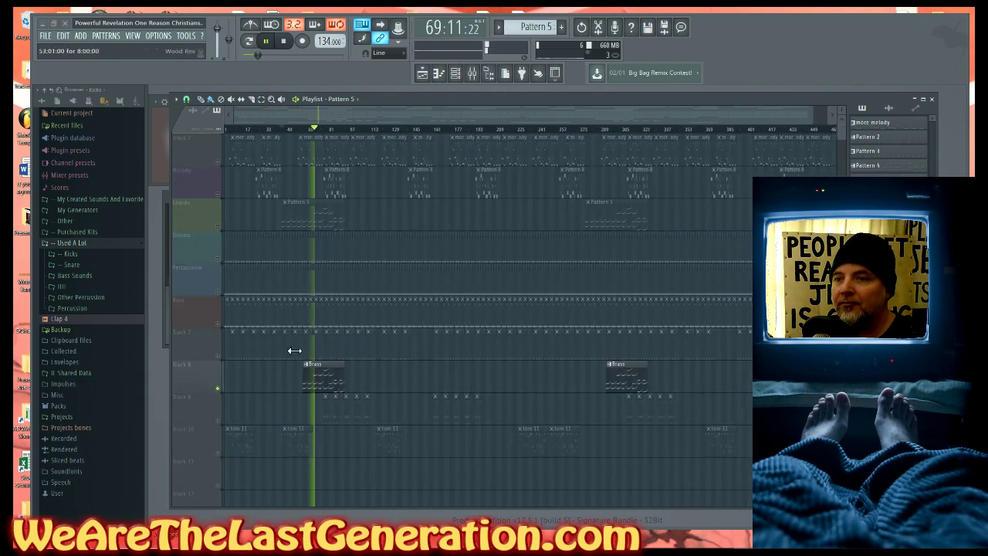
pyautogui.moveTo(285, 404); pyautogui.dragTo(424, 165)
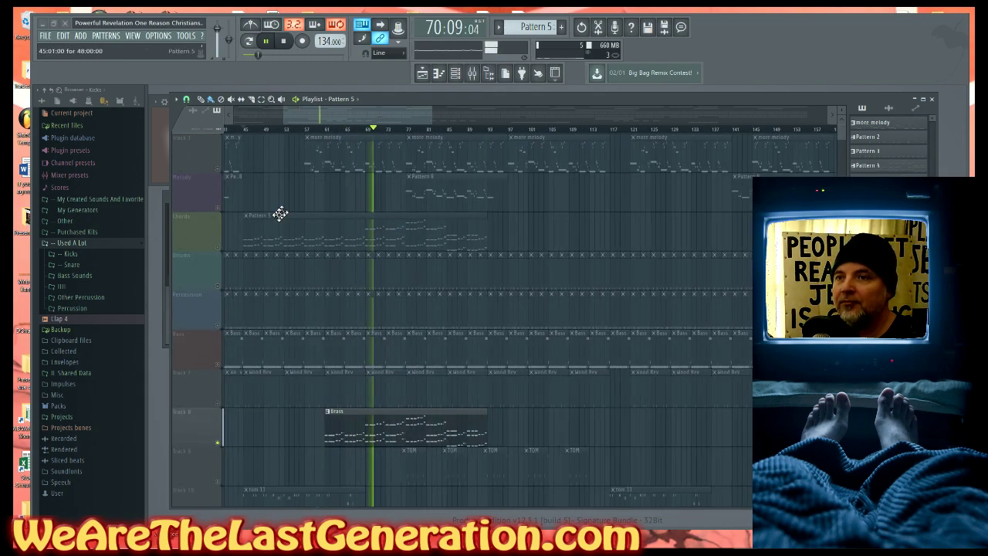
pyautogui.click(216, 249)
pyautogui.click(219, 250)
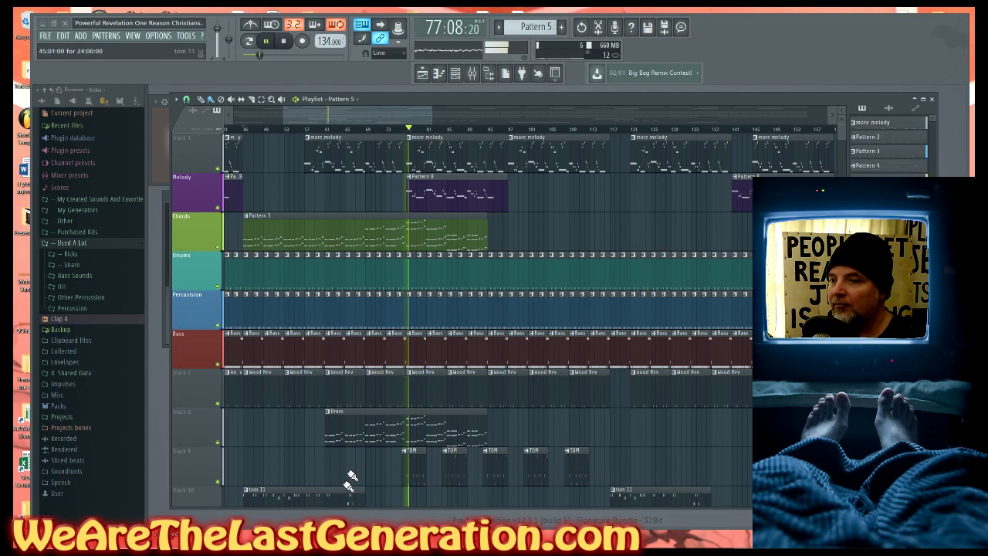
pyautogui.click(46, 37)
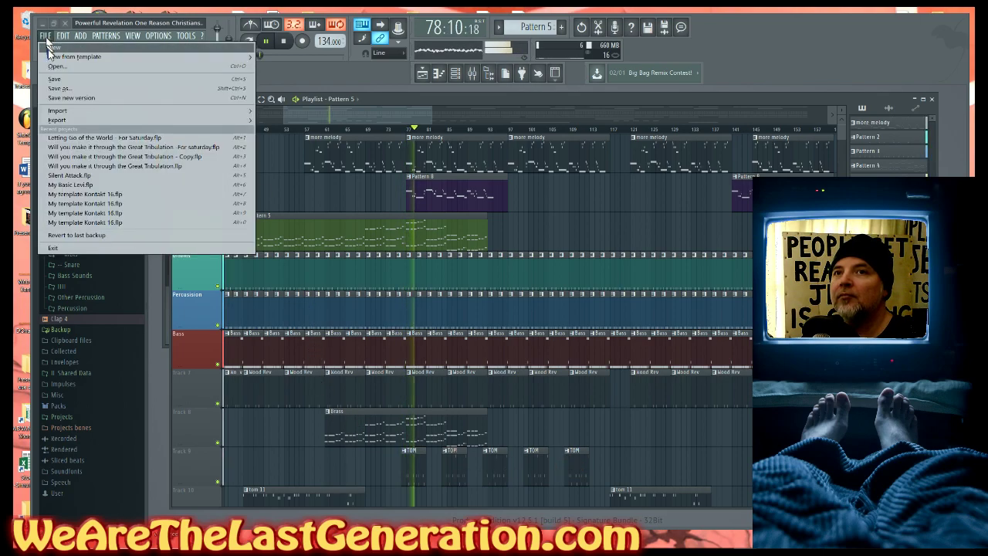
pyautogui.press('Escape')
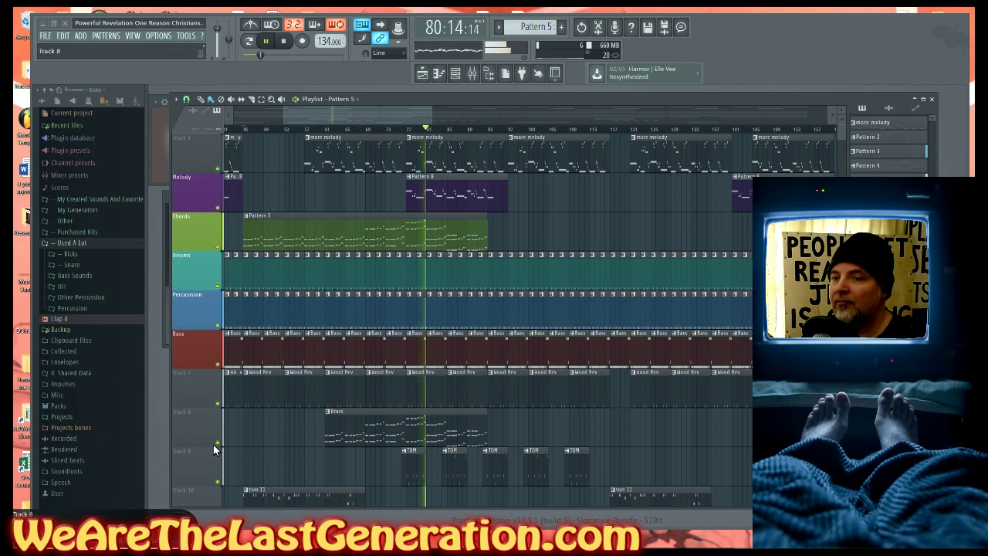
# - Solo the Melody playlist track and play it from bar 77
pyautogui.press('space')
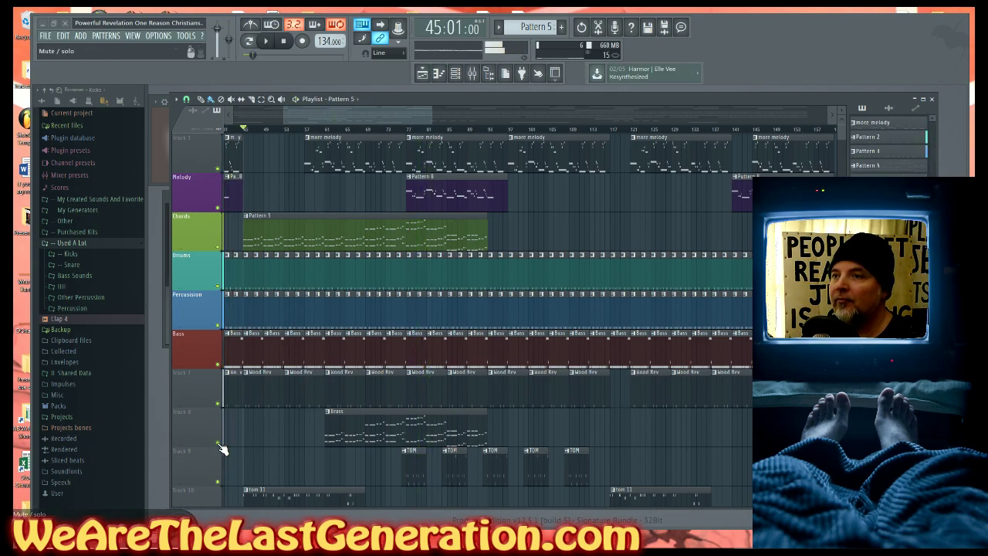
pyautogui.rightClick(218, 207)
pyautogui.press('space')
pyautogui.click(407, 129)
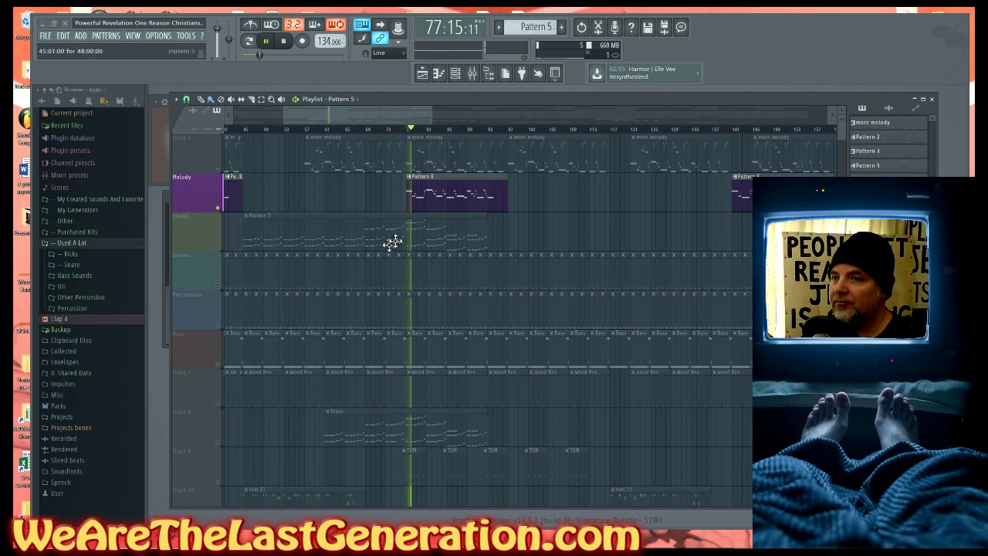
# - Unsolo the Melody track, mute Track 8 containing the Brass clip, and stop playback
pyautogui.rightClick(219, 443)
pyautogui.rightClick(218, 442)
pyautogui.click(218, 443)
pyautogui.press('space')
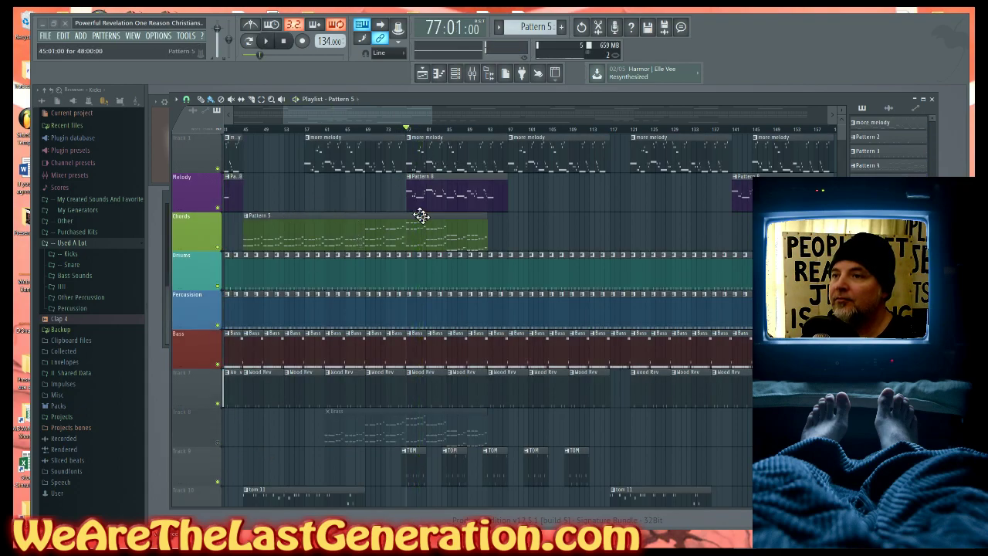
# - Mute and unmute the Chords track, and play a time selection from bar 45 to about bar 61
pyautogui.click(219, 249)
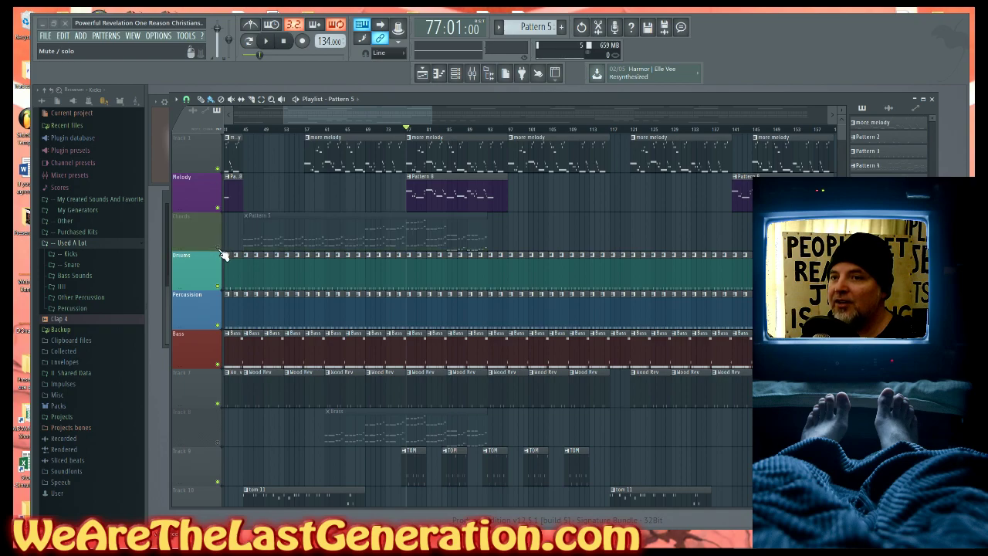
pyautogui.click(219, 249)
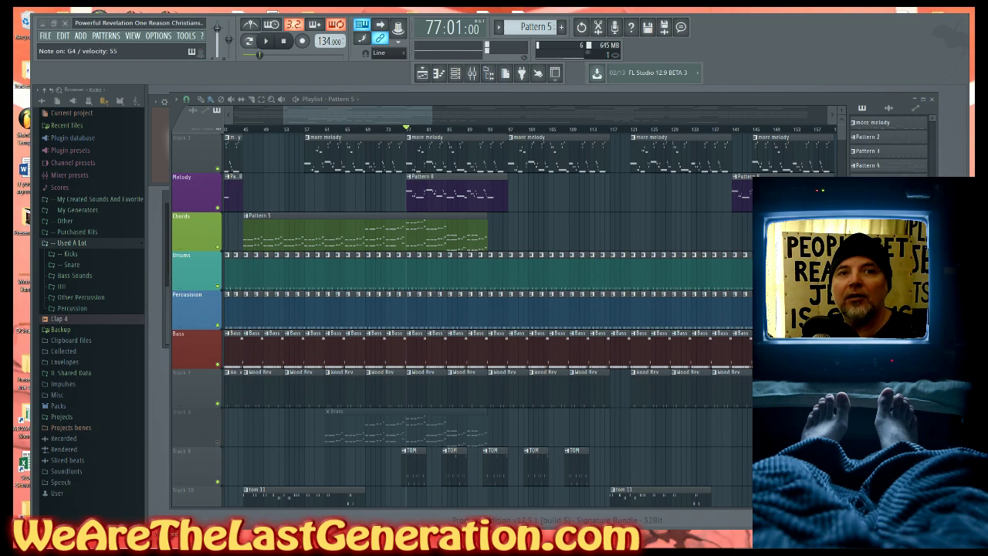
pyautogui.moveTo(247, 136); pyautogui.dragTo(333, 144)
pyautogui.press('space')
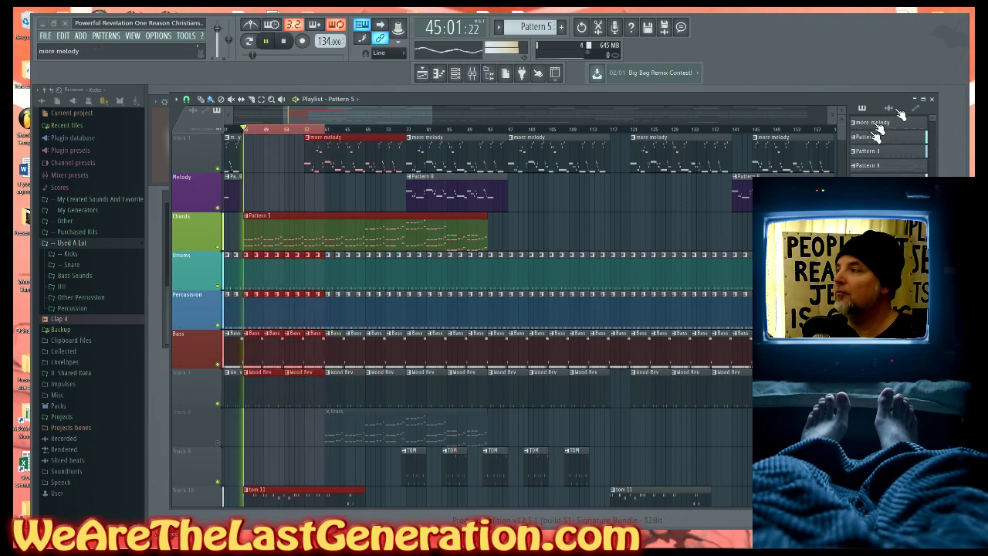
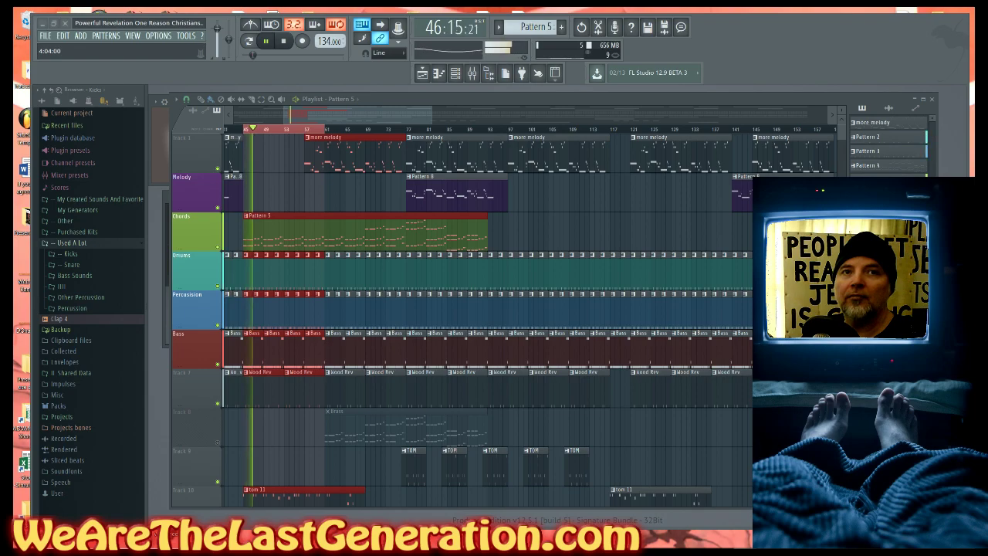
# - Stop playback, transpose all notes of the Chords track's pattern up one octave, and briefly play the result
pyautogui.press('space')
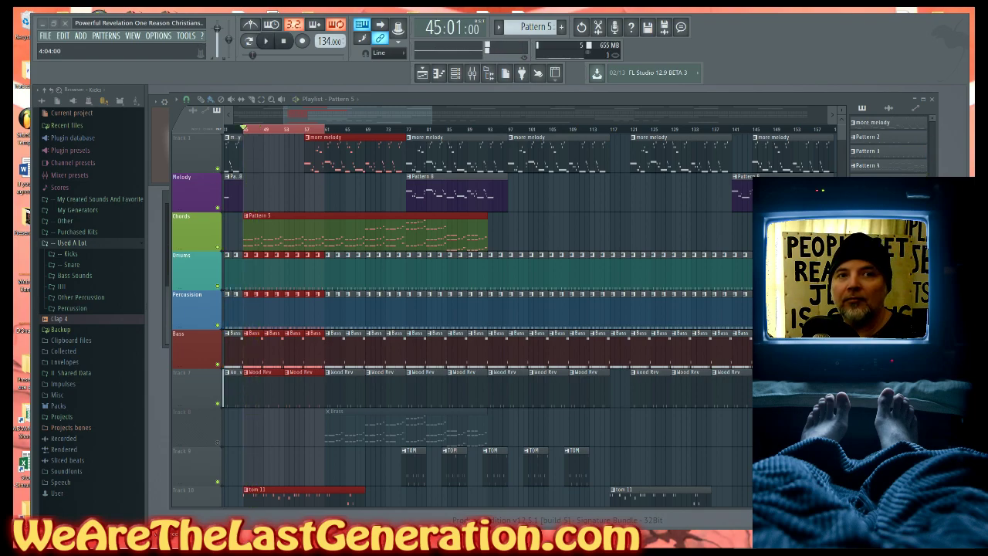
pyautogui.doubleClick(274, 237)
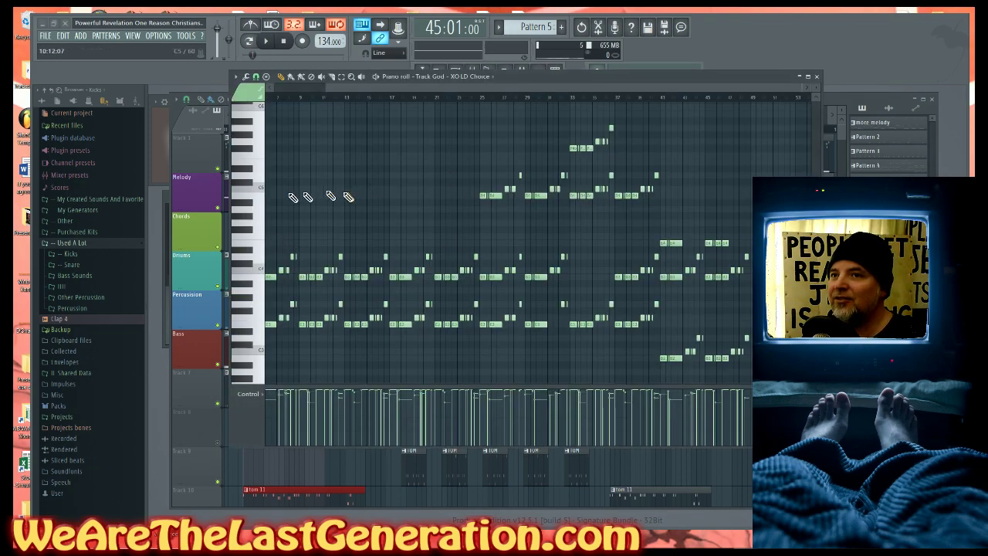
pyautogui.hscroll(-3, 363, 204)
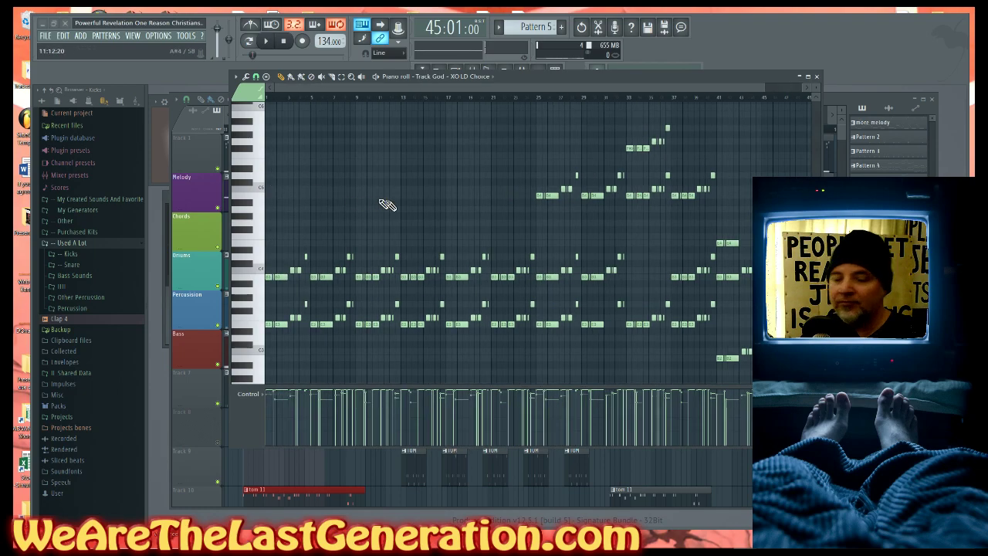
pyautogui.hotkey('ctrl', 'a')
pyautogui.hotkey('ctrl', 'Up')
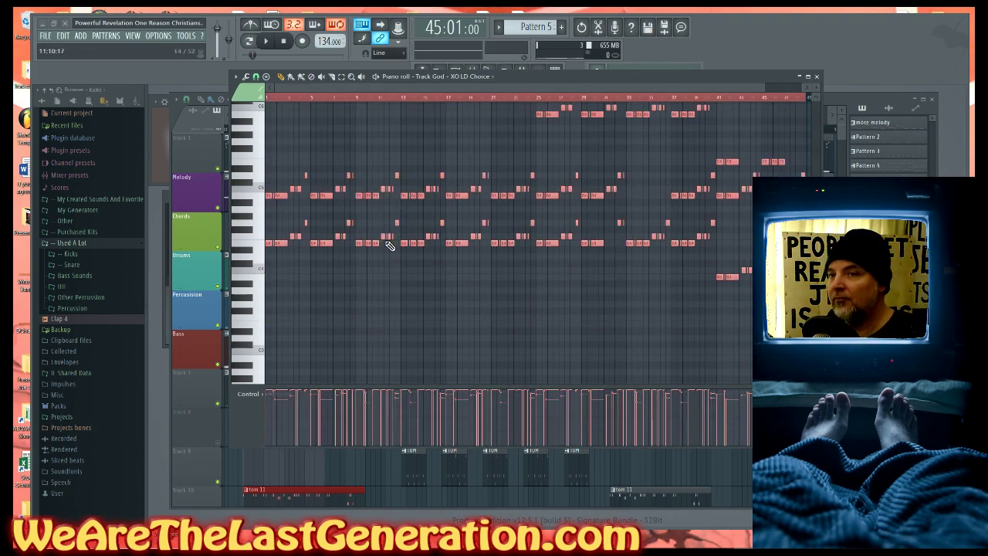
pyautogui.press('space')
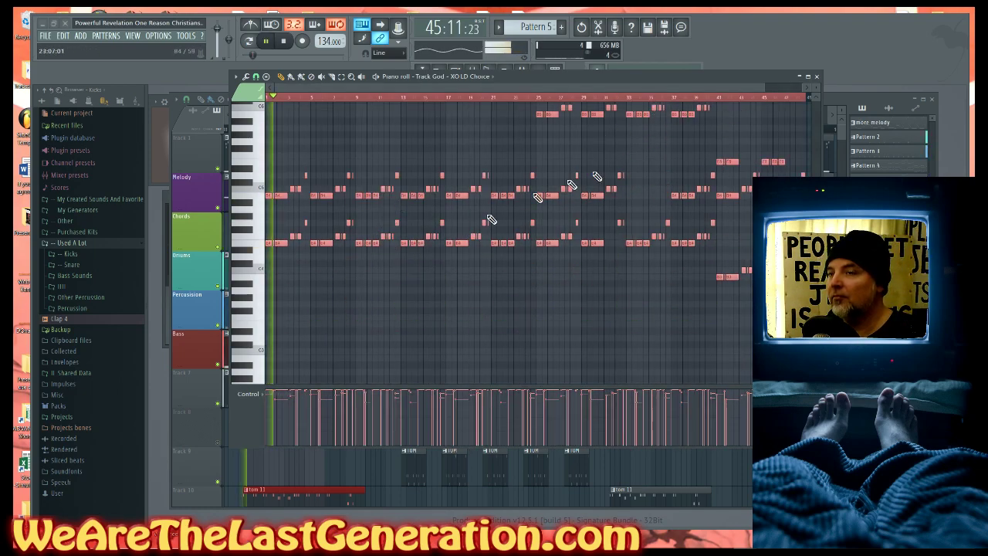
pyautogui.press('space')
pyautogui.click(817, 76)
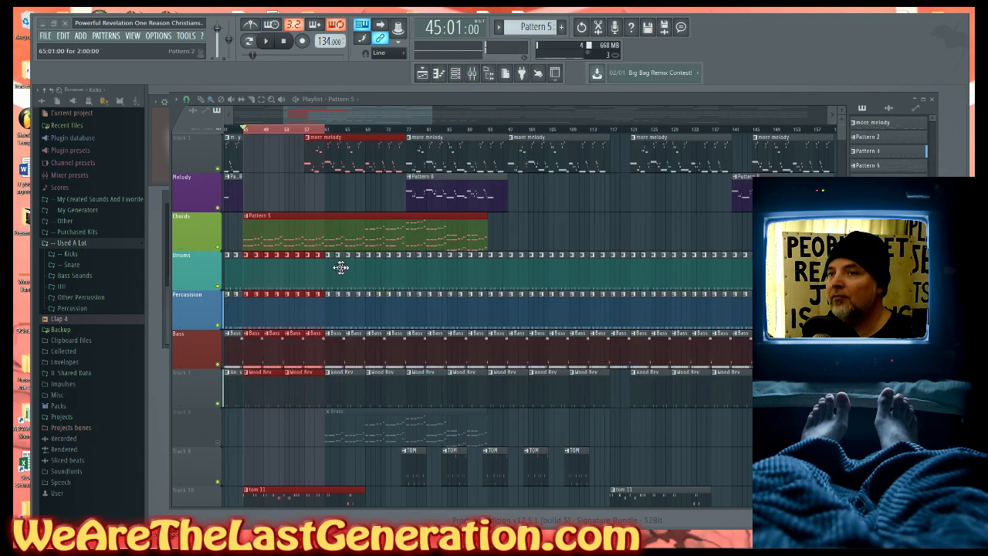
# - Deselect the clips, play the arrangement from bar 45 to hear the raised chords, and clear the time selection
pyautogui.click(280, 201)
pyautogui.press('space')
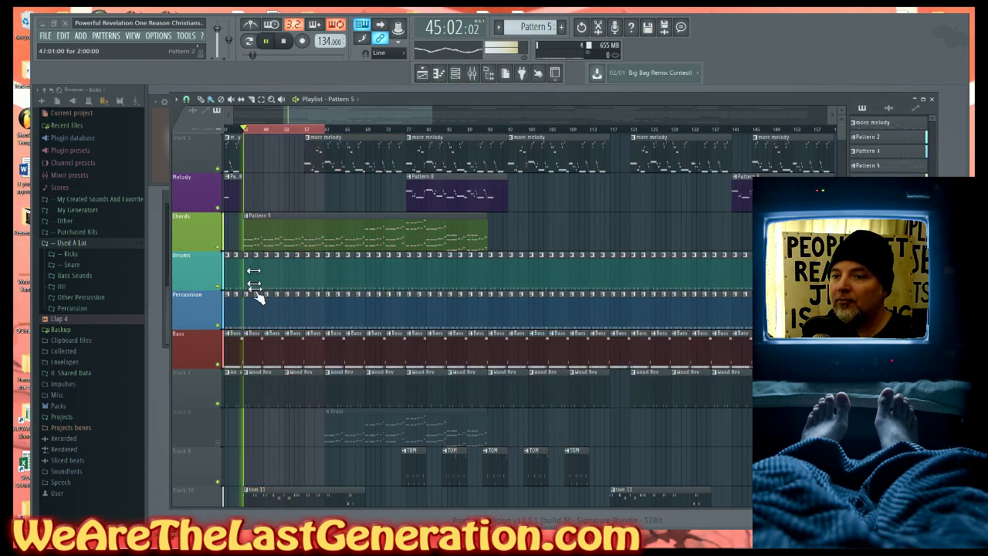
pyautogui.scroll(-3, 279, 438)
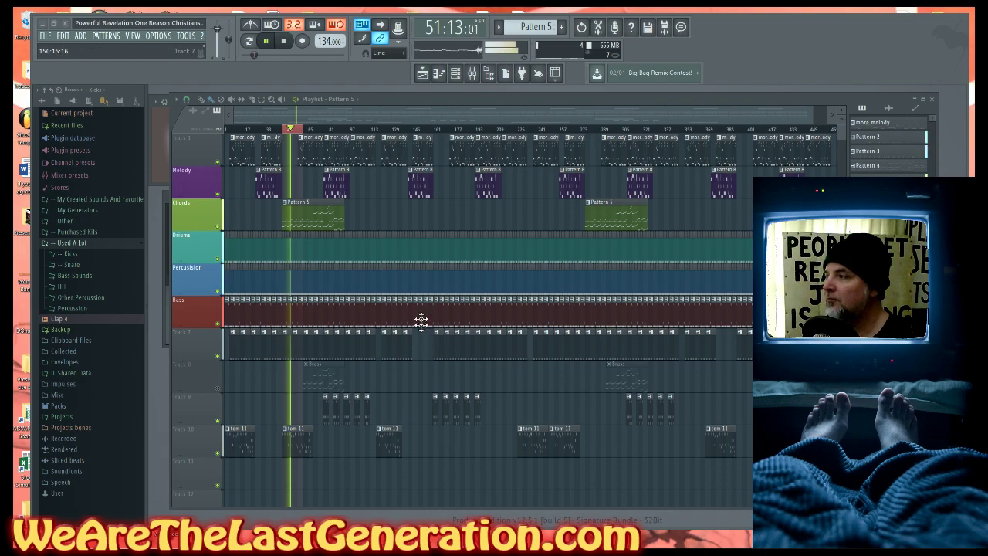
pyautogui.scroll(3, 382, 382)
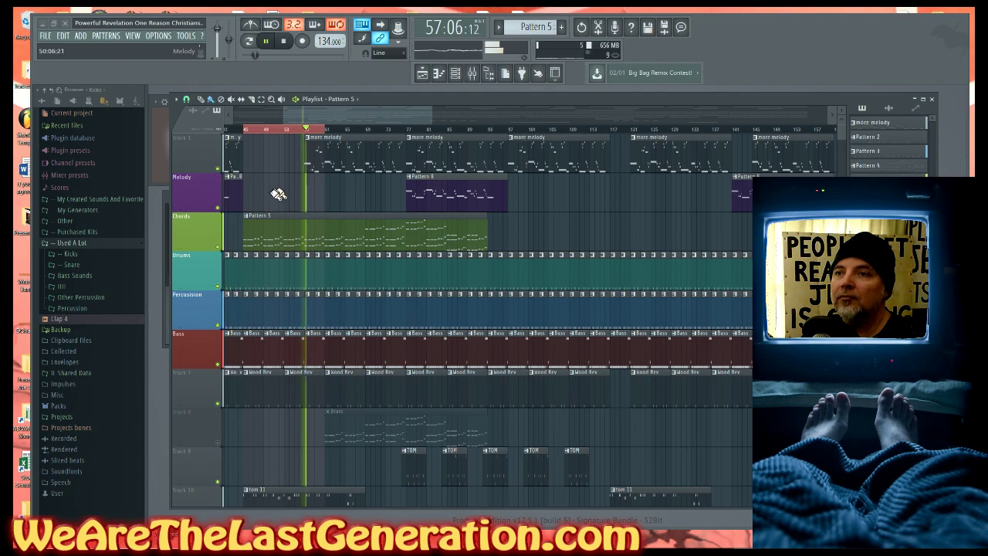
pyautogui.click(312, 136)
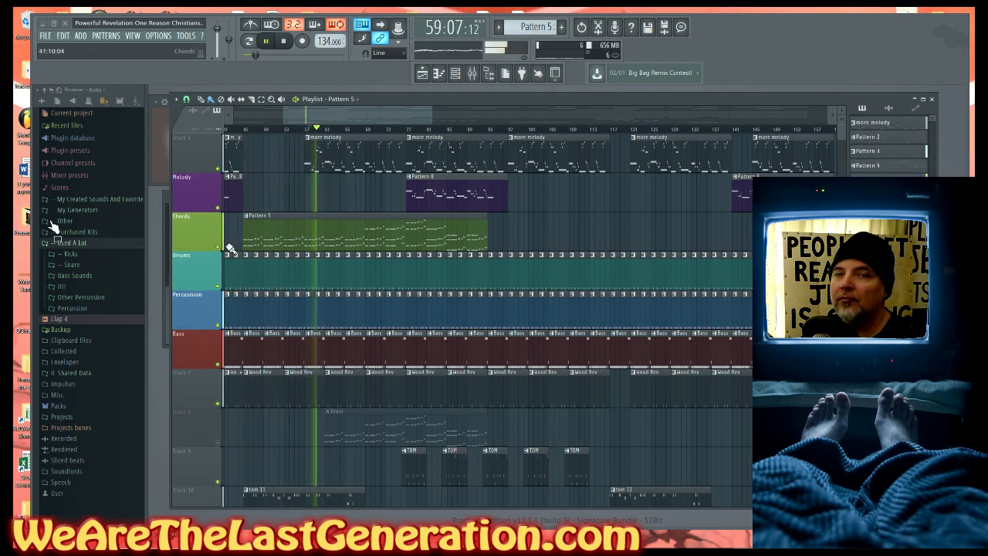
# - Transpose all notes of the Chords track's pattern up another octave, stop playback, and close the piano roll
pyautogui.doubleClick(302, 239)
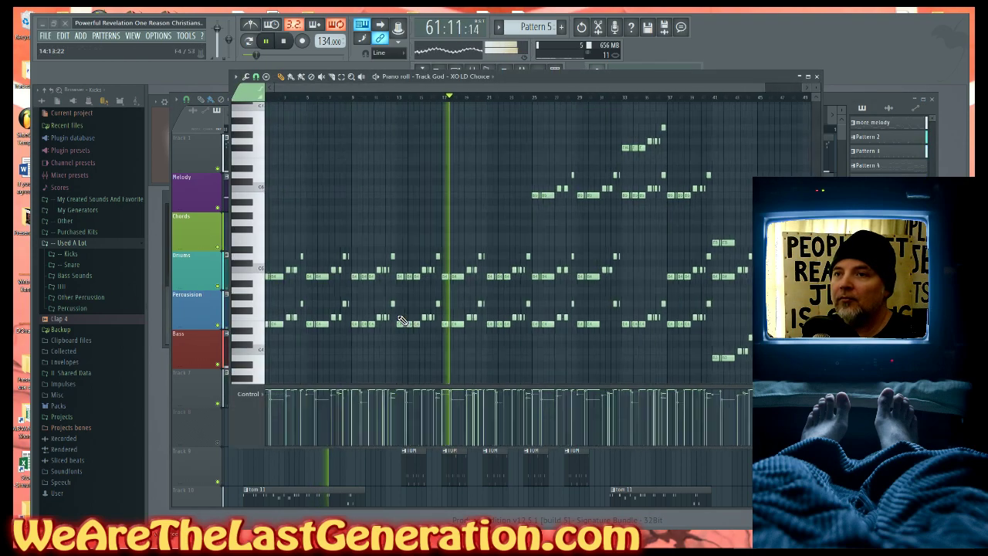
pyautogui.hotkey('ctrl', 'a')
pyautogui.hotkey('ctrl', 'Up')
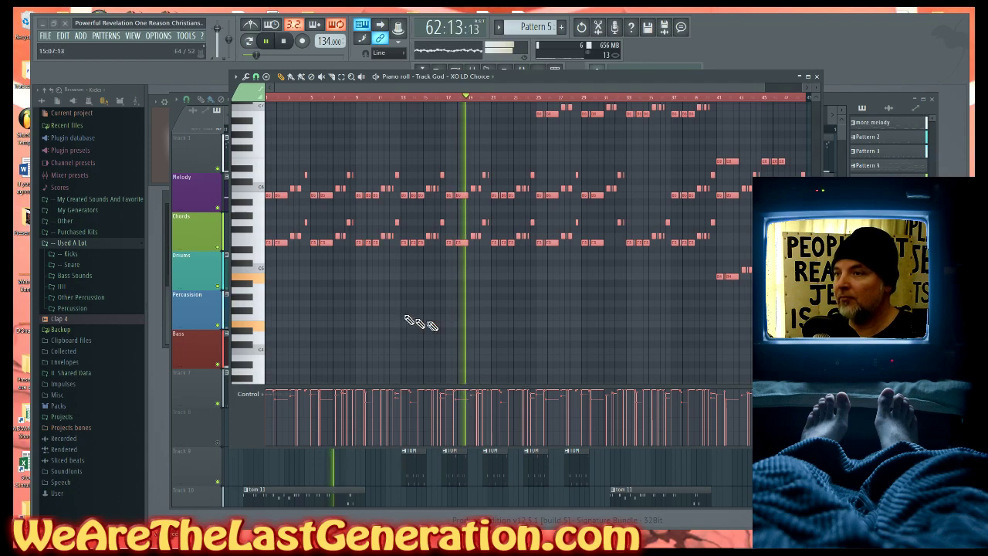
pyautogui.scroll(3, 441, 309)
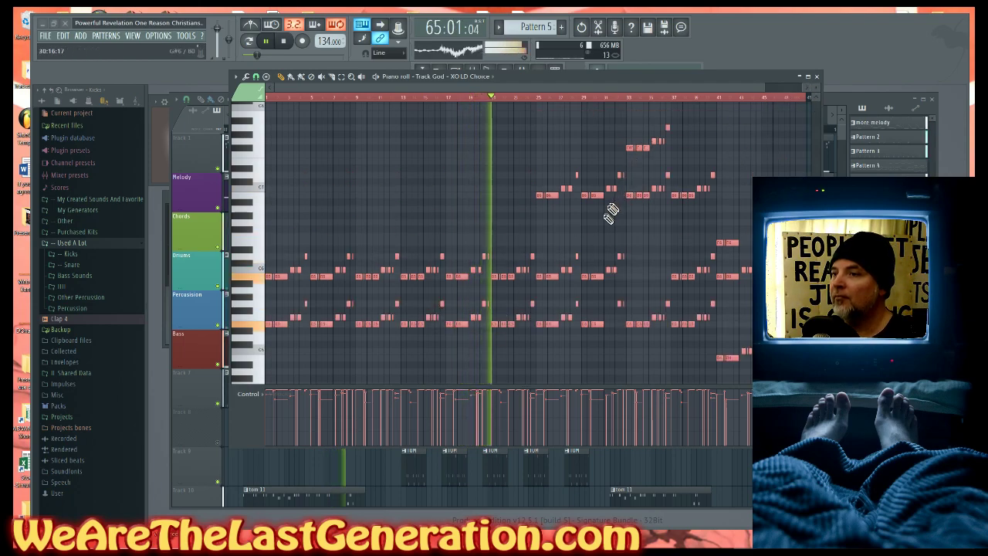
pyautogui.press('space')
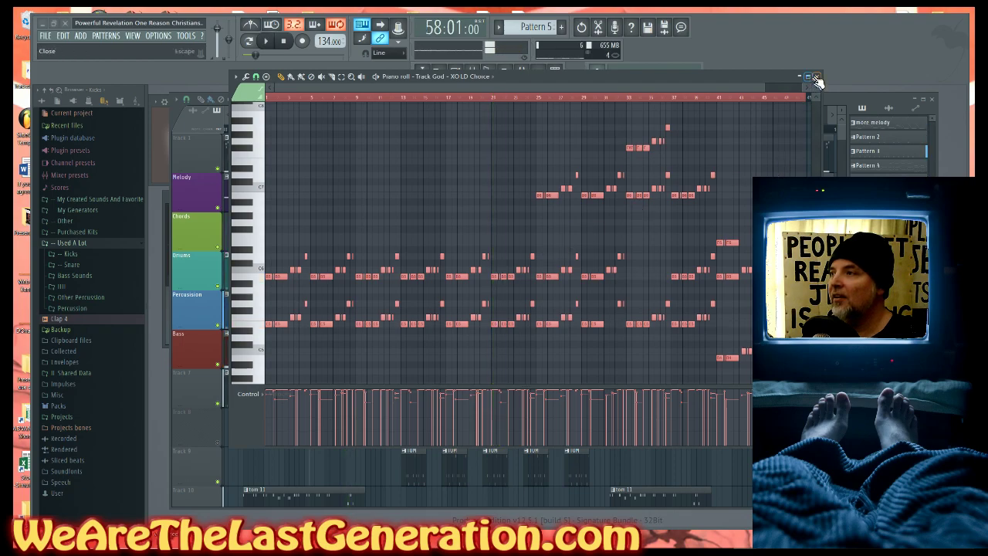
pyautogui.click(817, 77)
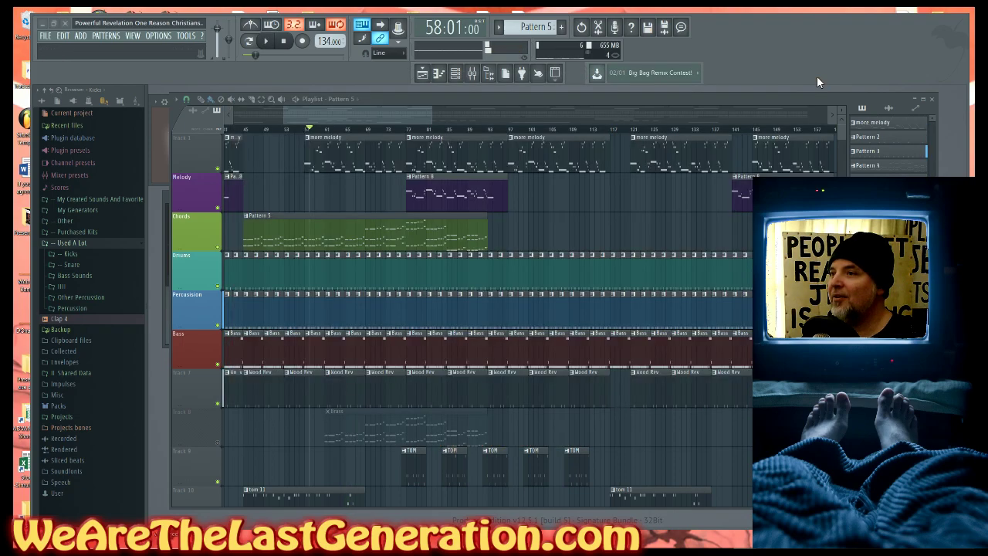
# - Mute the Chords track and play the arrangement from bar 58
pyautogui.click(219, 247)
pyautogui.scroll(-5, 544, 226)
pyautogui.press('space')
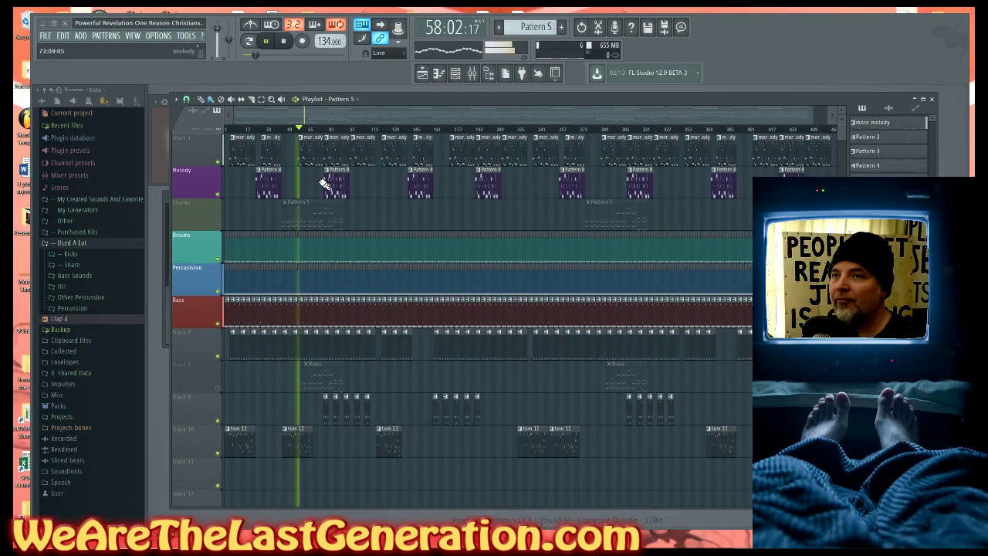
pyautogui.scroll(4, 345, 207)
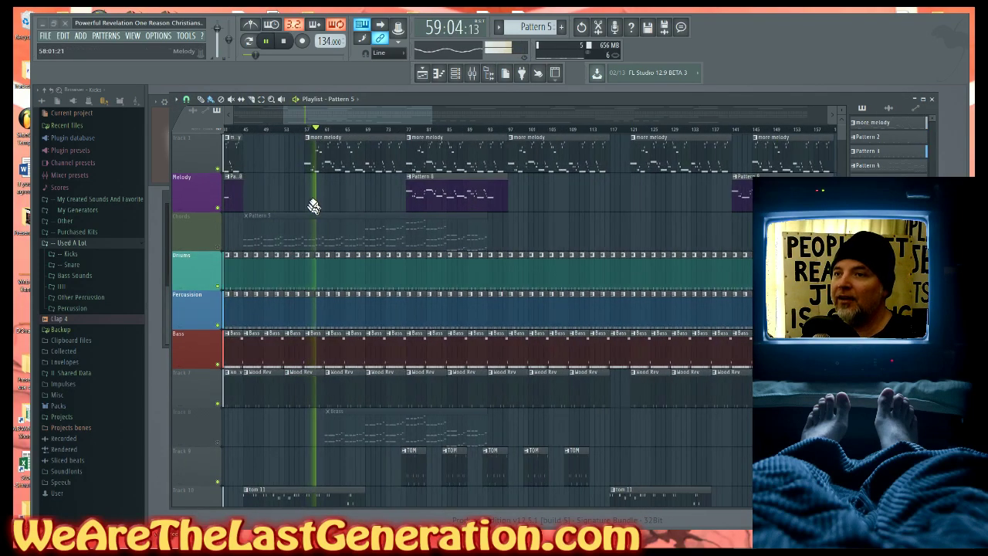
pyautogui.scroll(-5, 587, 207)
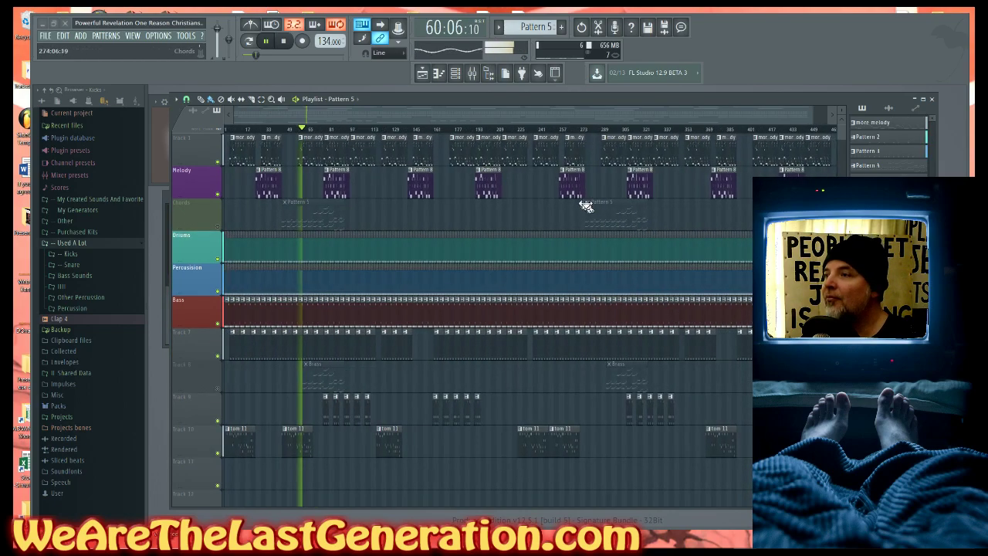
# - Save the Powerful Revelation project and close FL Studio
pyautogui.click(45, 35)
pyautogui.click(55, 80)
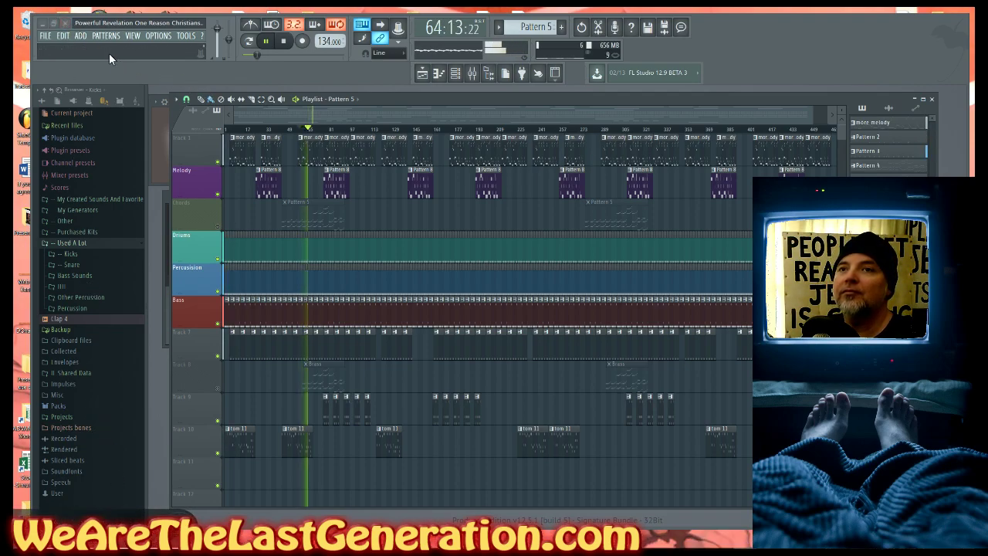
pyautogui.click(67, 28)
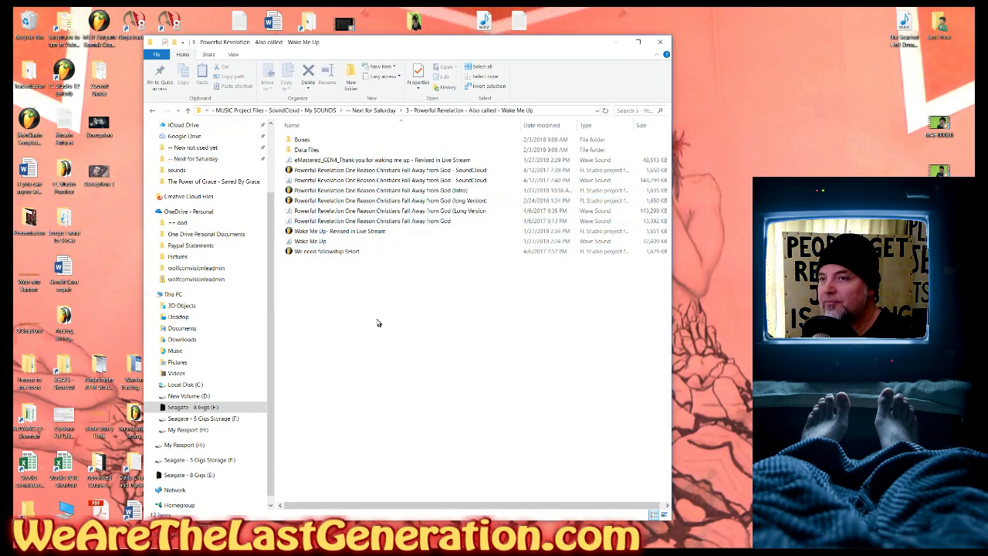
# - Open The Mystery of Faith folder, audition "background without piano with (Lower Bass Drum)", and return to Next for Saturday
pyautogui.press('BackSpace')
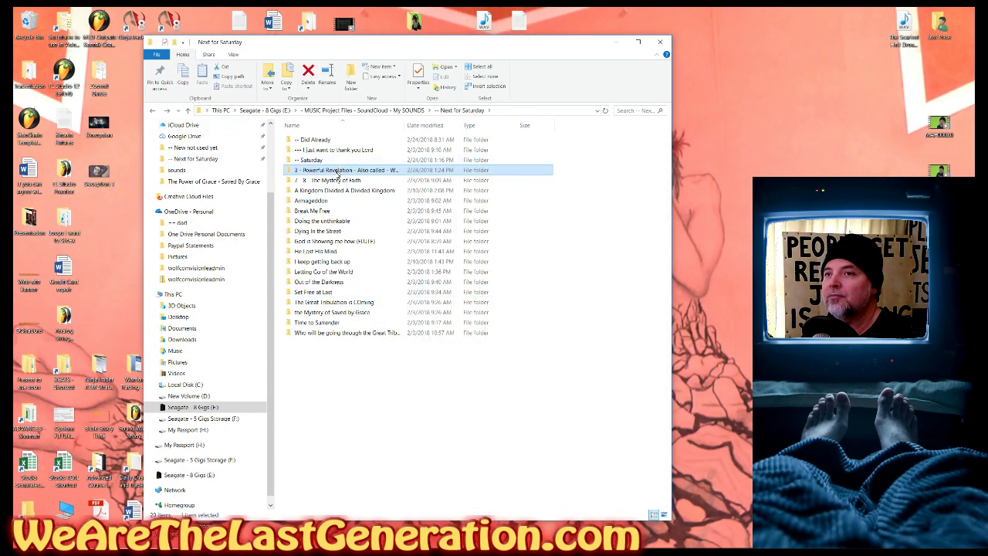
pyautogui.doubleClick(328, 182)
pyautogui.click(319, 192)
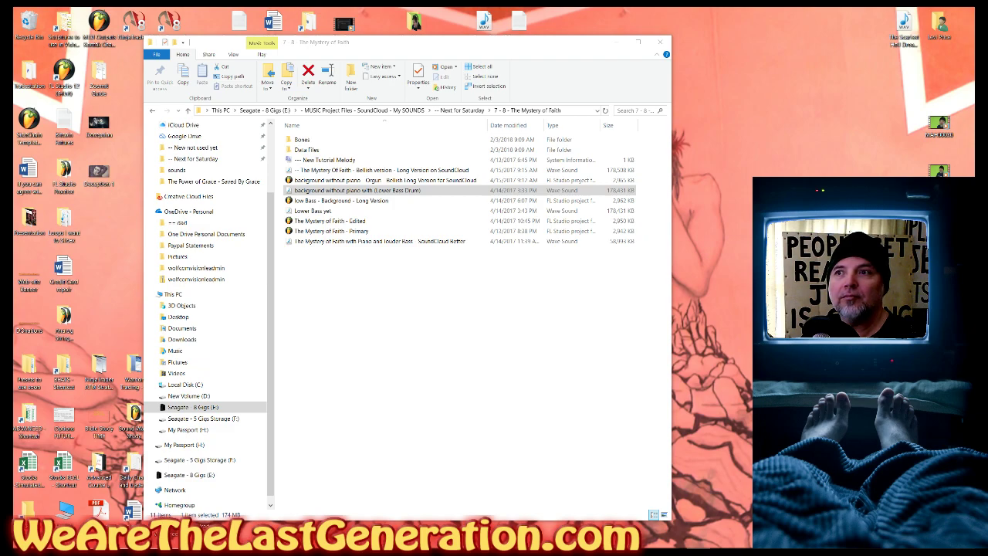
pyautogui.press('BackSpace')
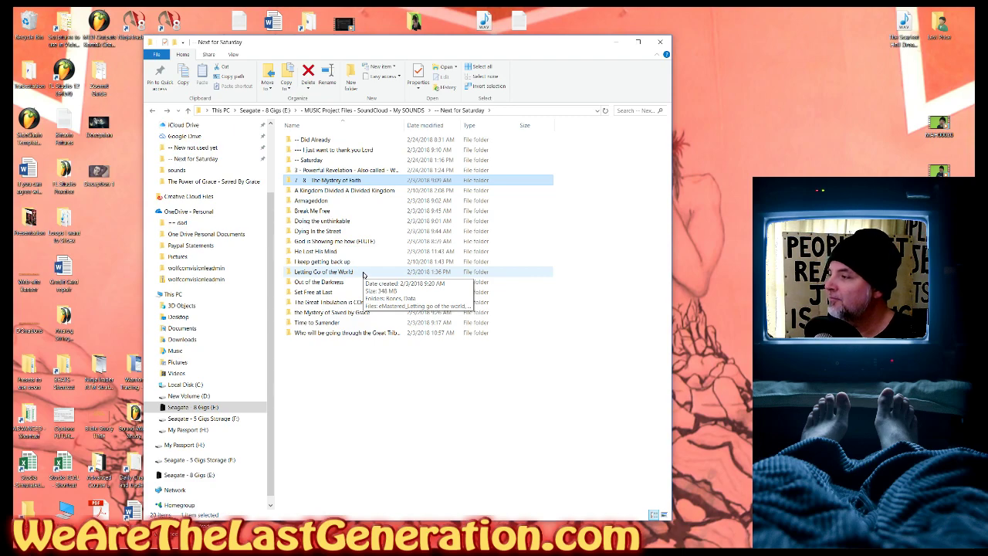
# - Open the Armageddon folder, audition the "Armageddon - Grunge" wave file, and return to the Next for Saturday folder
pyautogui.doubleClick(315, 199)
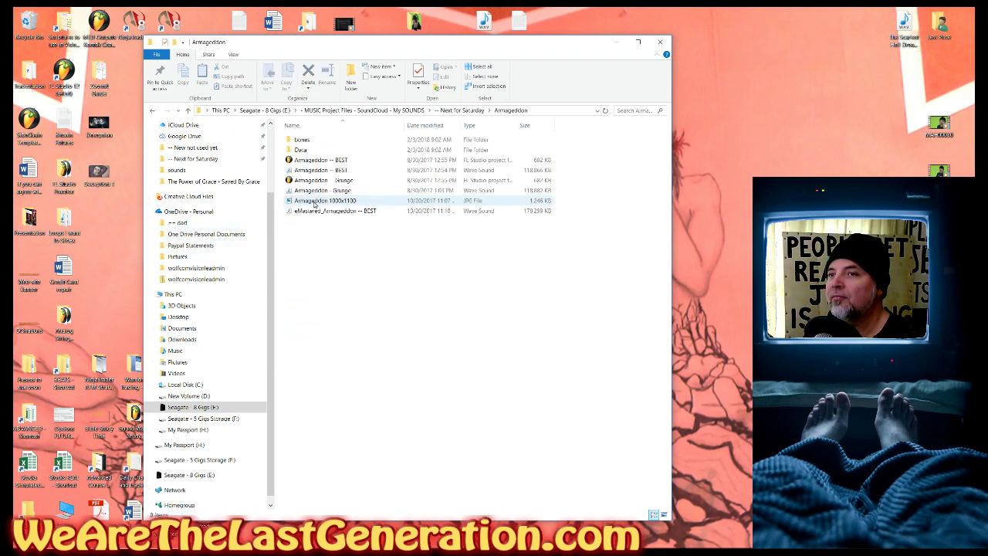
pyautogui.click(315, 193)
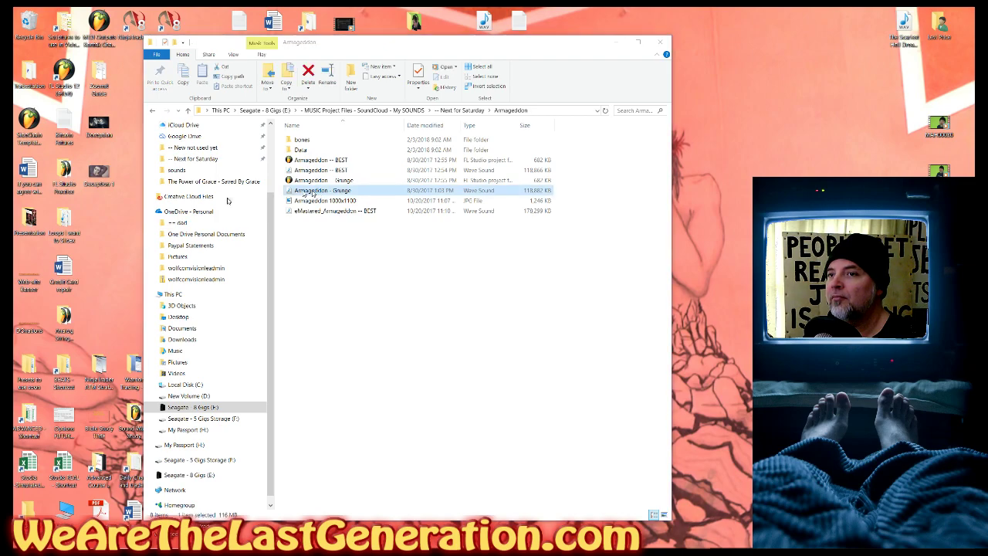
pyautogui.doubleClick(313, 193)
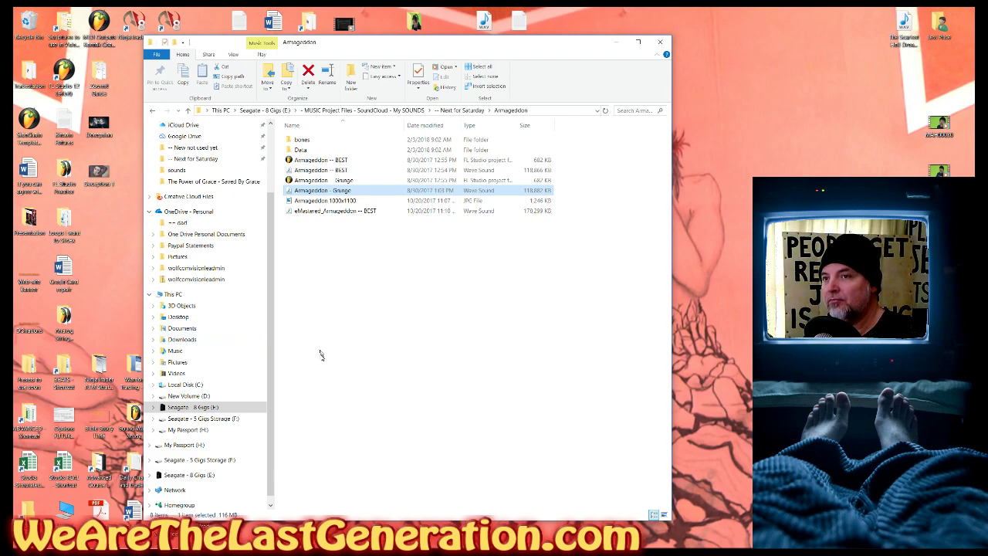
pyautogui.hotkey('alt', 'Left')
pyautogui.click(351, 377)
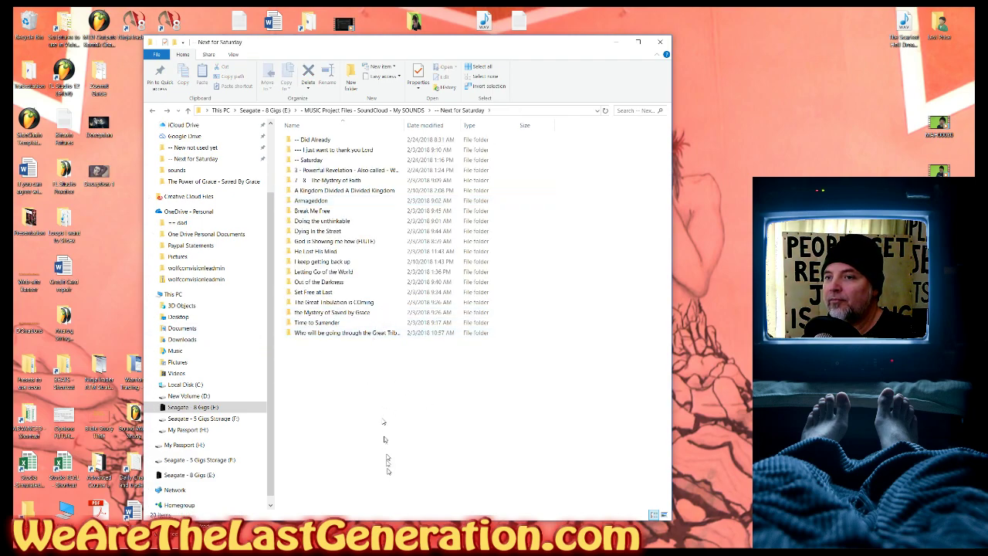
# - Launch 64-bit FL Studio with an empty project, close the mixer, and show the channel rack over the playlist's upper tracks
pyautogui.doubleClick(62, 74)
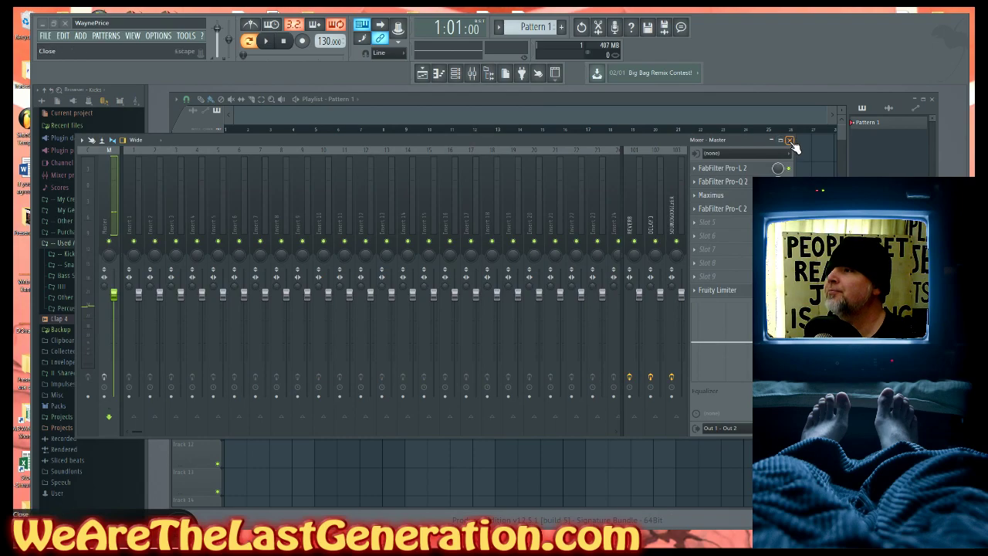
pyautogui.click(790, 140)
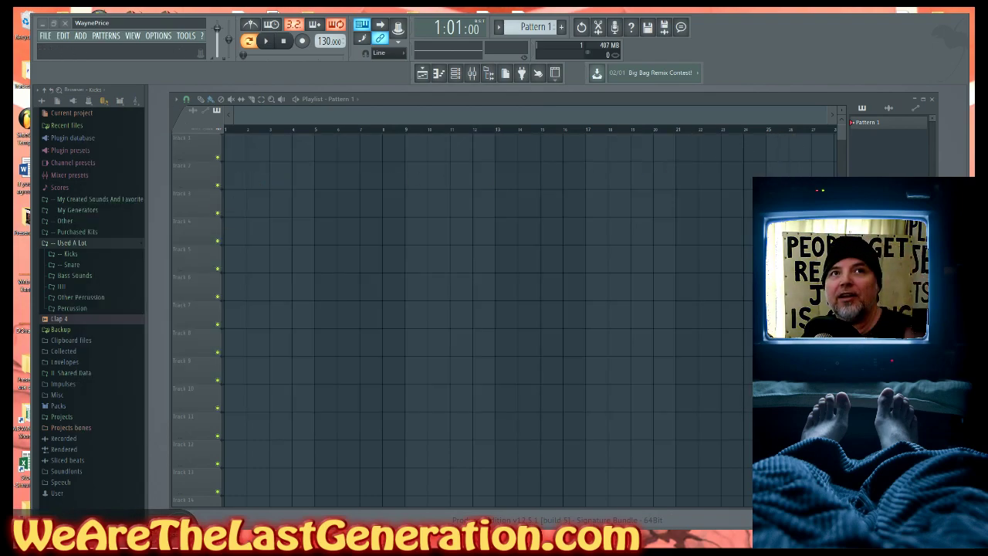
pyautogui.press('F6')
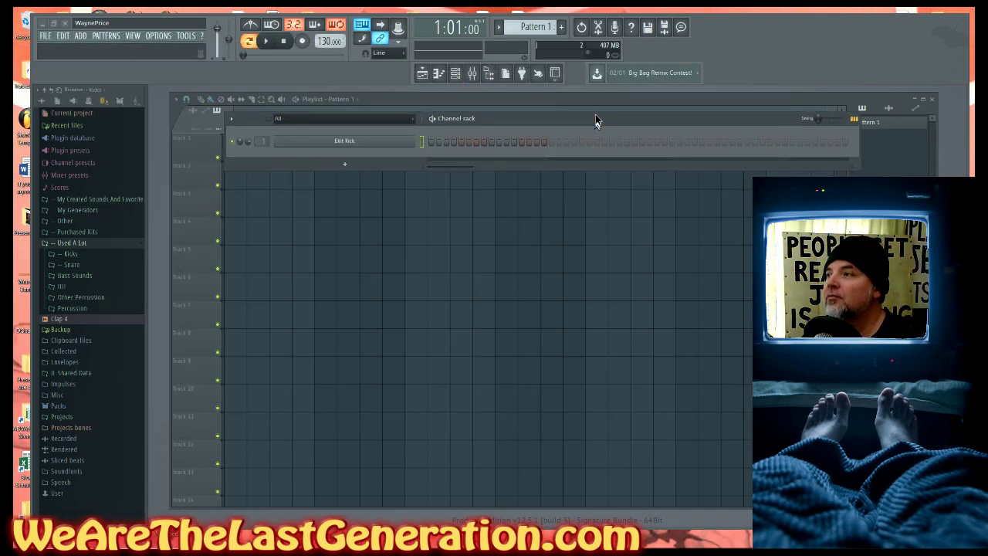
pyautogui.moveTo(581, 117); pyautogui.dragTo(530, 145)
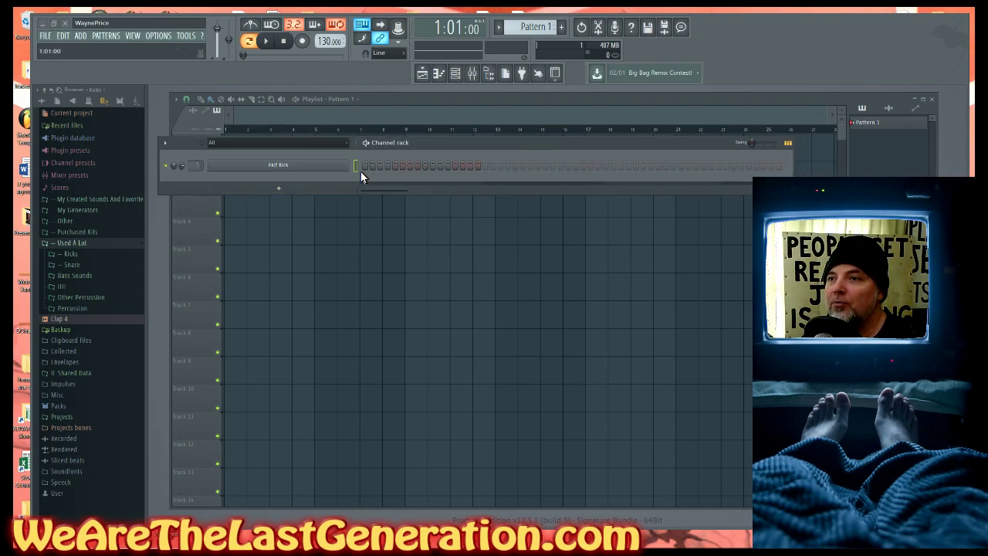
# - Add a Kontakt 5 channel to the project and reposition its plugin window so the whole interface is visible
pyautogui.click(279, 187)
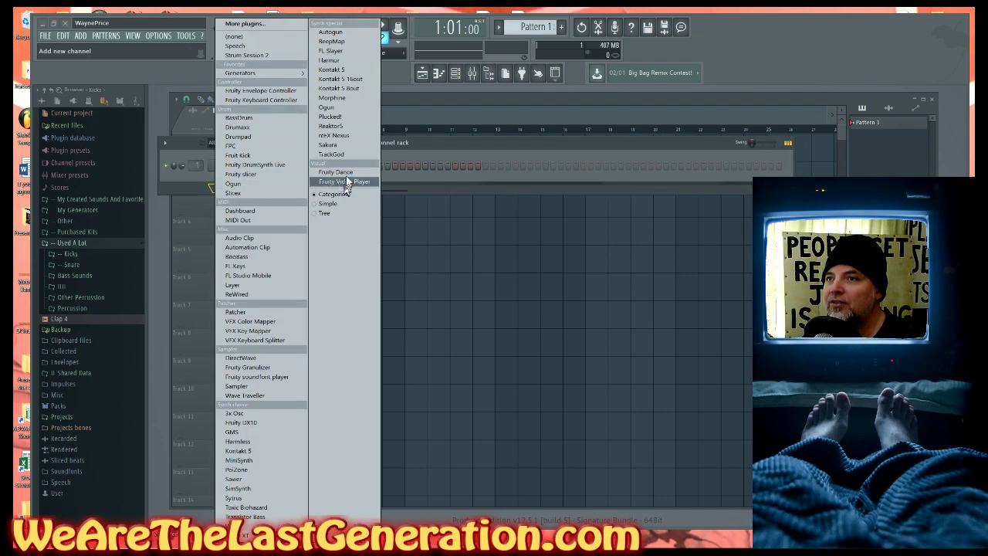
pyautogui.click(336, 71)
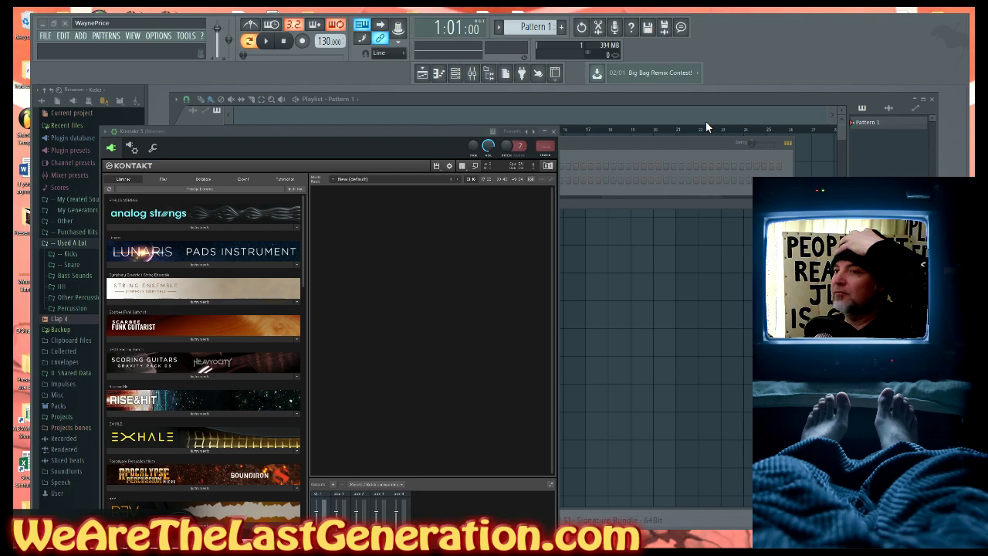
pyautogui.moveTo(390, 133); pyautogui.dragTo(511, 60)
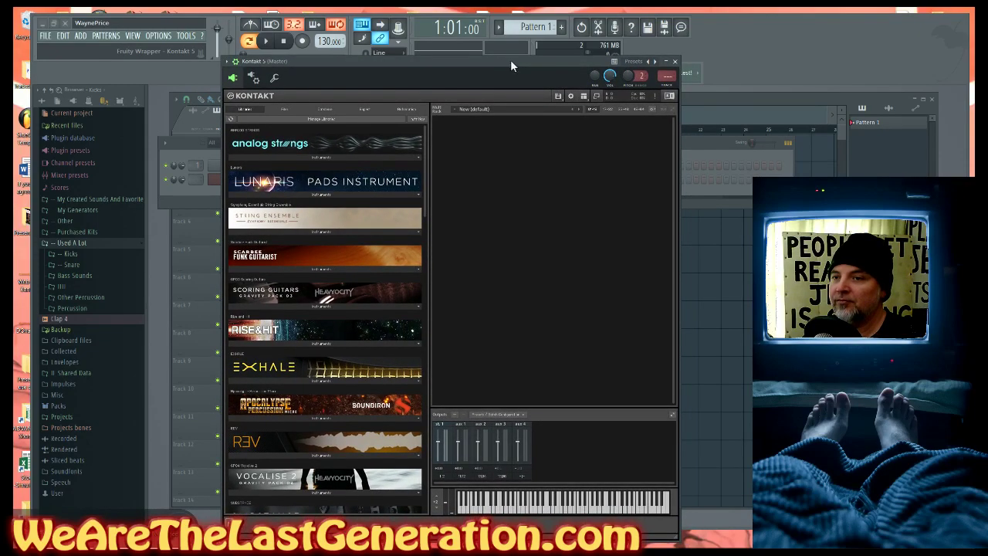
# - Expand the EXHALE library's instruments and load EXHALE - (Legacy) into the Kontakt rack
pyautogui.click(417, 382)
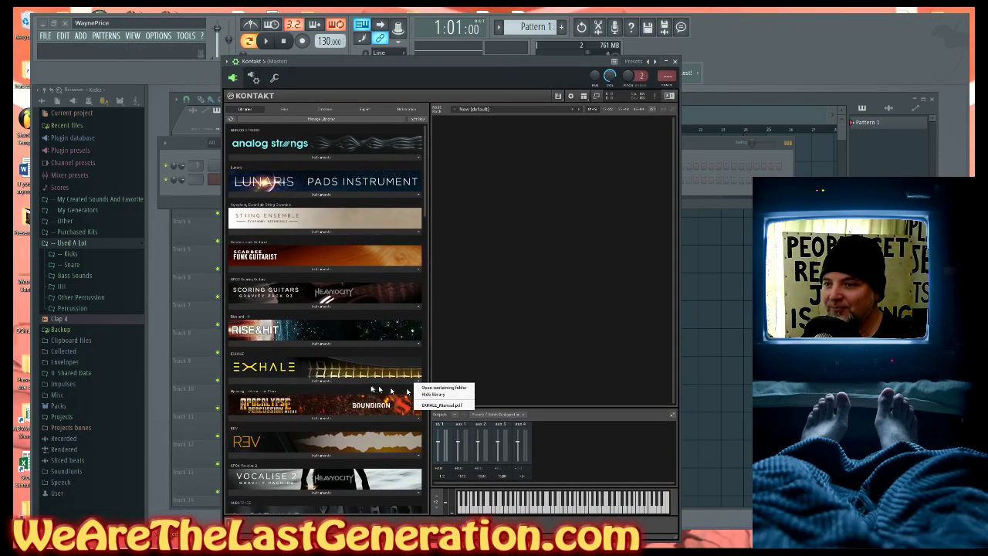
pyautogui.click(323, 383)
pyautogui.click(243, 392)
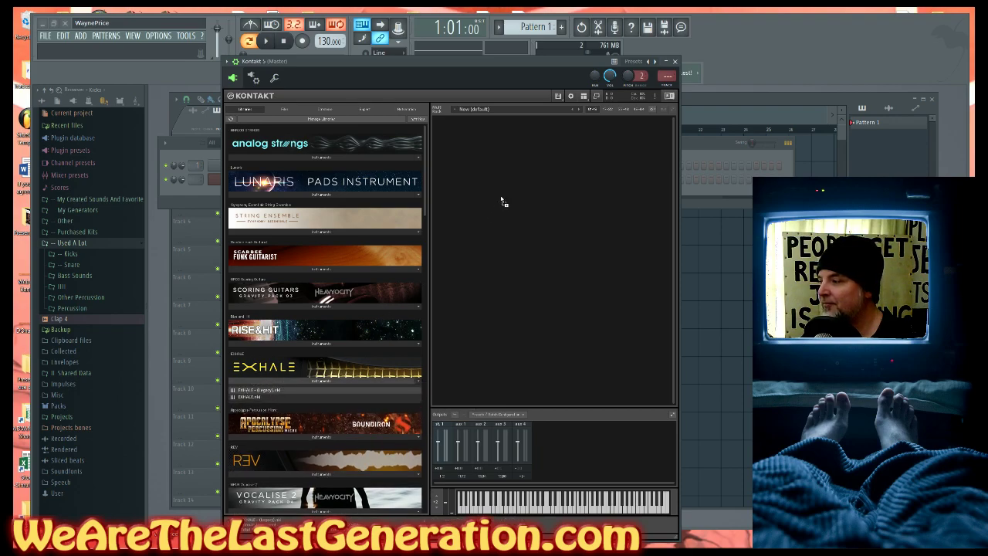
pyautogui.moveTo(502, 201); pyautogui.dragTo(502, 202)
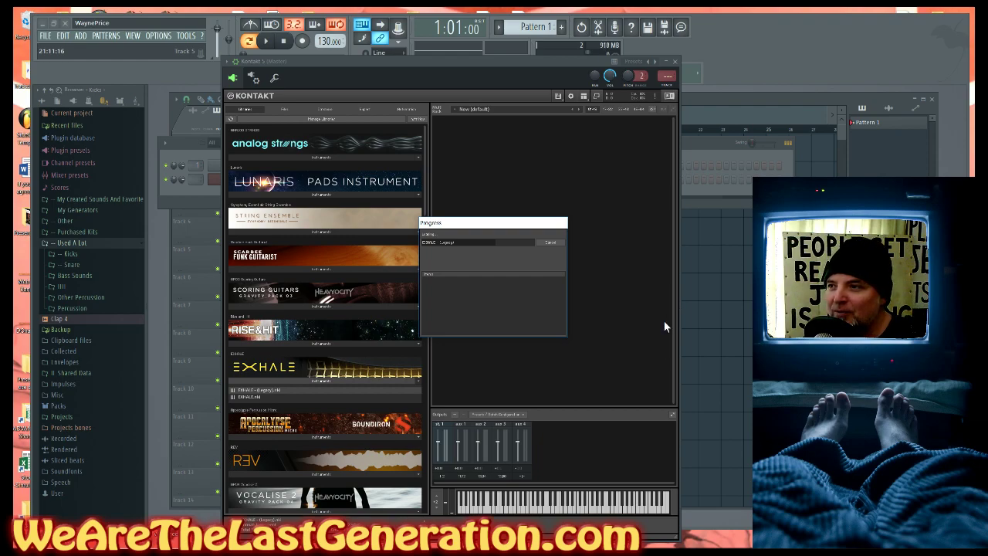
pyautogui.moveTo(488, 222); pyautogui.dragTo(651, 221)
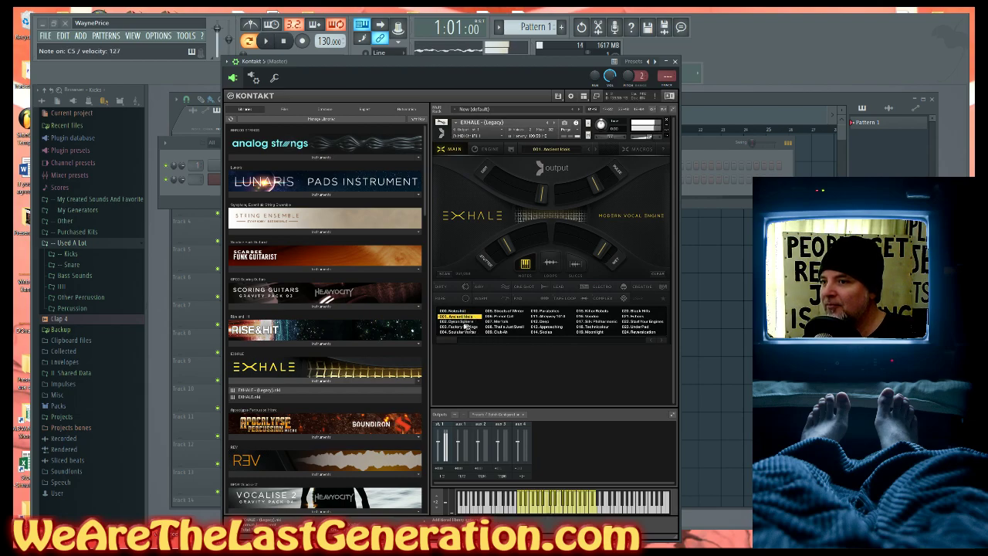
# - Audition the EXHALE presets numbered 002 to 005, including Factory Settings and Streets of Winter, and load 006 Primal Call
pyautogui.moveTo(509, 60); pyautogui.dragTo(454, 38)
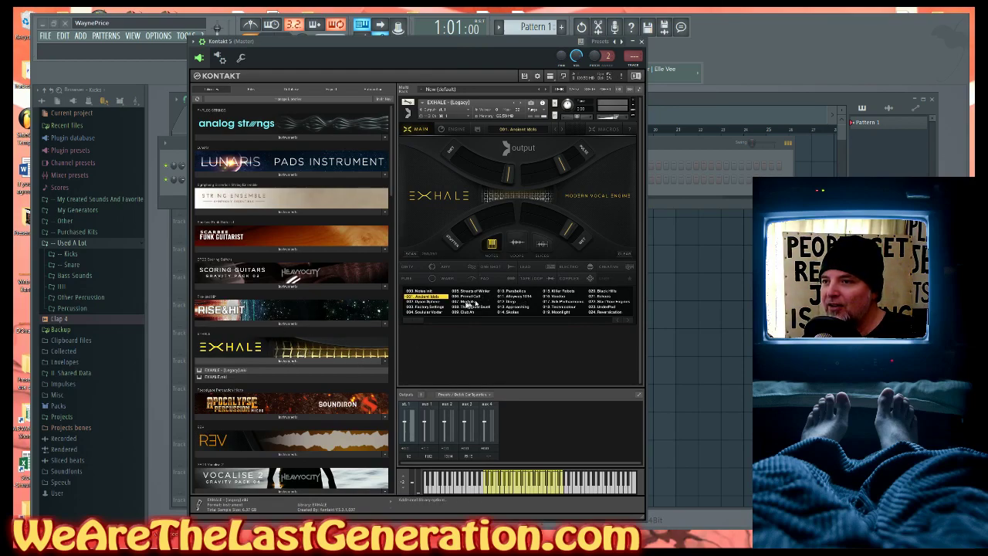
pyautogui.moveTo(436, 41); pyautogui.dragTo(443, 43)
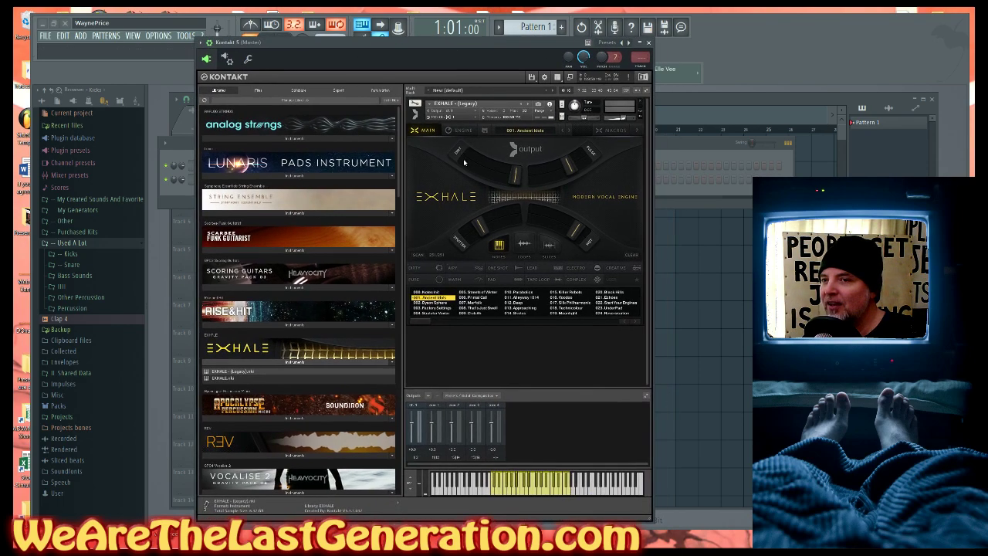
pyautogui.click(430, 302)
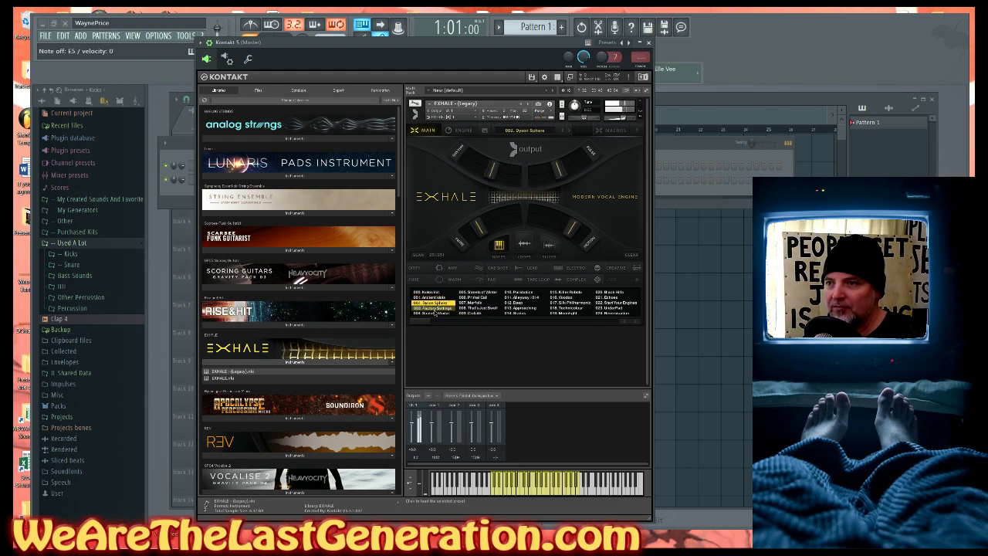
pyautogui.click(441, 311)
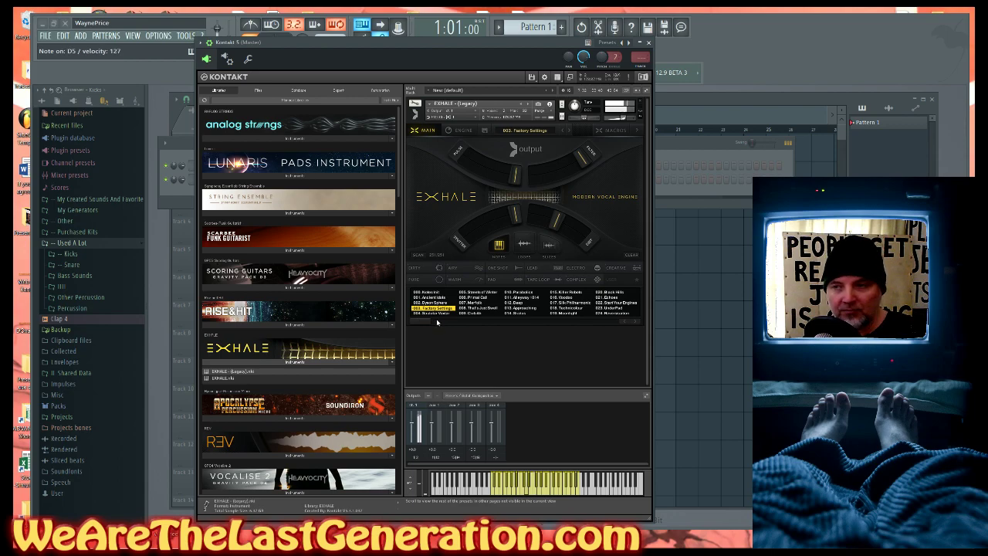
pyautogui.click(433, 313)
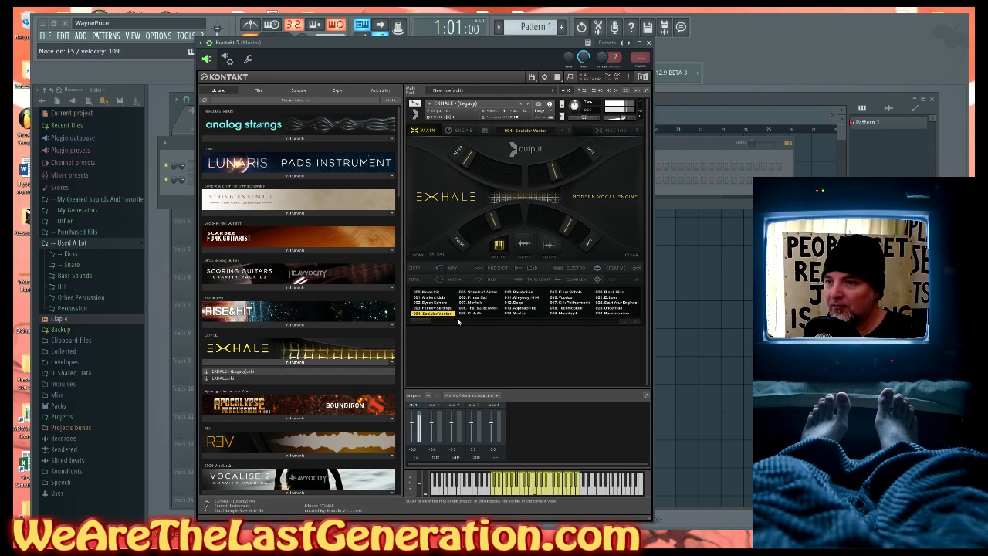
pyautogui.click(478, 293)
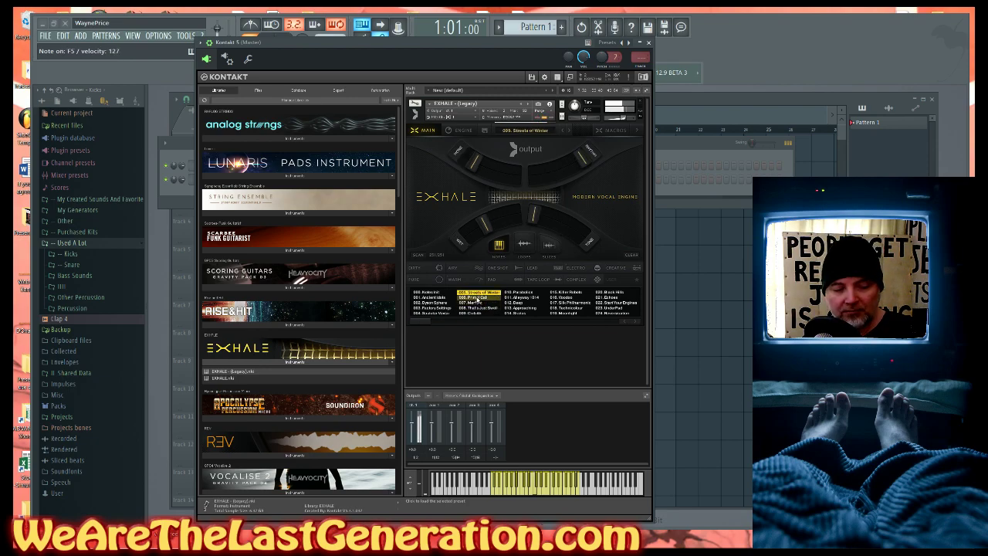
pyautogui.click(479, 297)
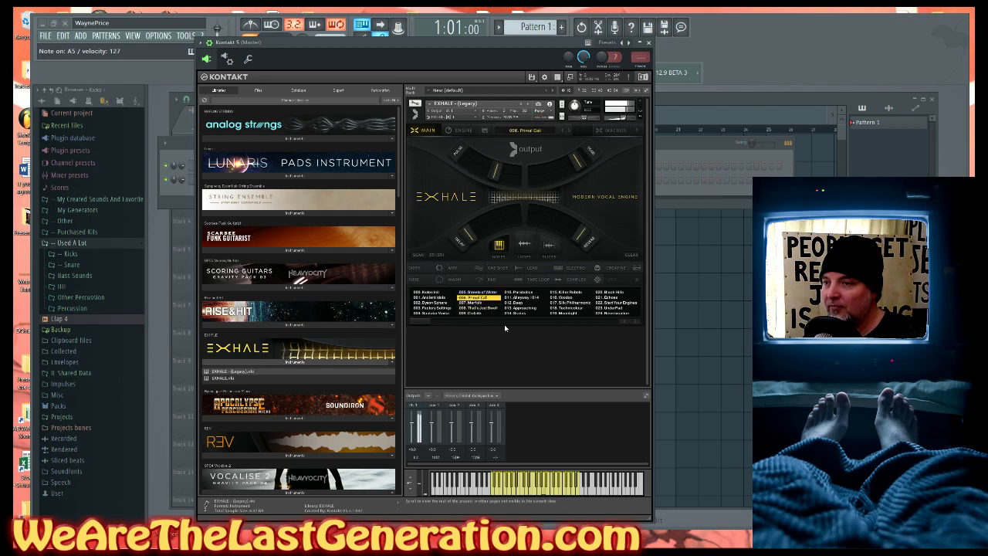
# - Move the Kontakt window and channel rack apart and open the piano roll for the Kontakt 5 channel
pyautogui.moveTo(509, 42); pyautogui.dragTo(622, 44)
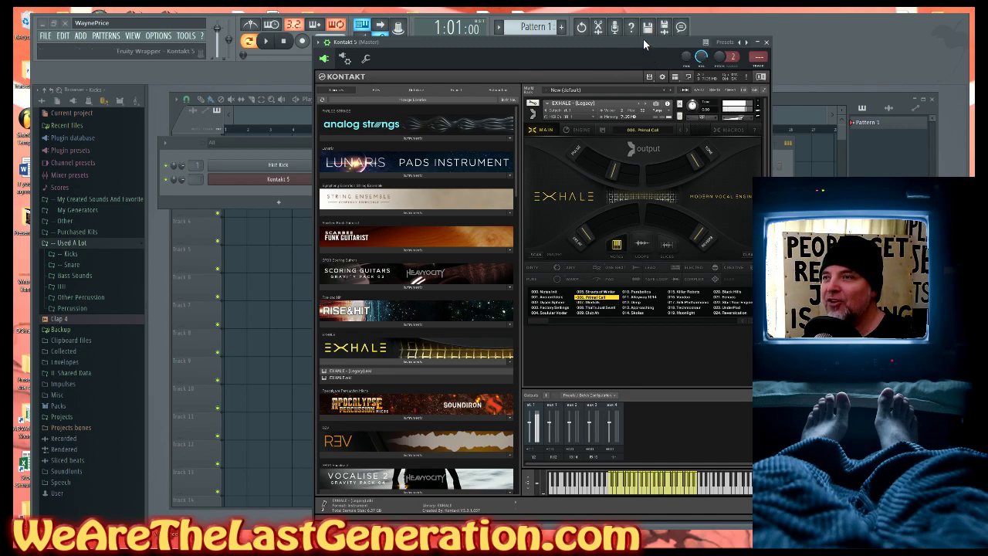
pyautogui.moveTo(643, 38); pyautogui.dragTo(8, 23)
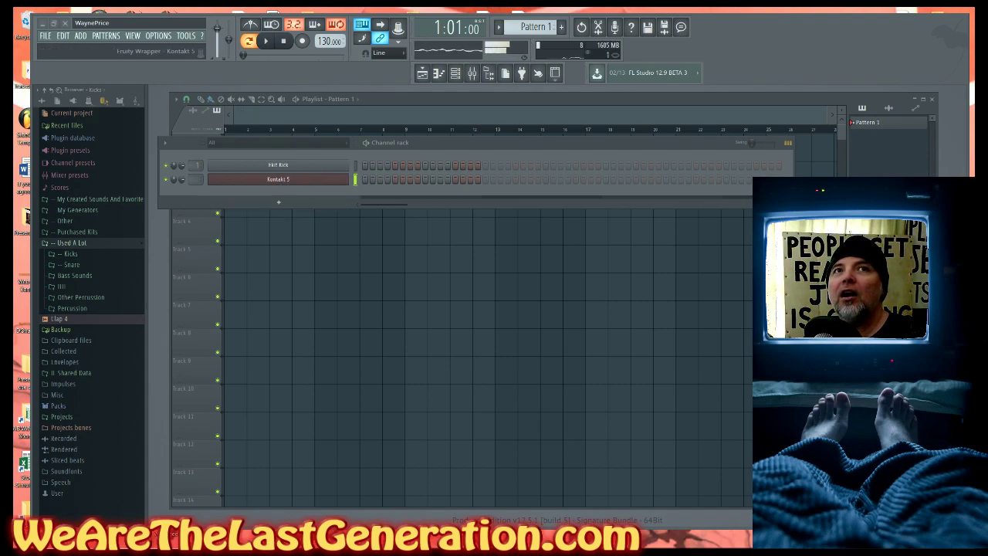
pyautogui.click(314, 186)
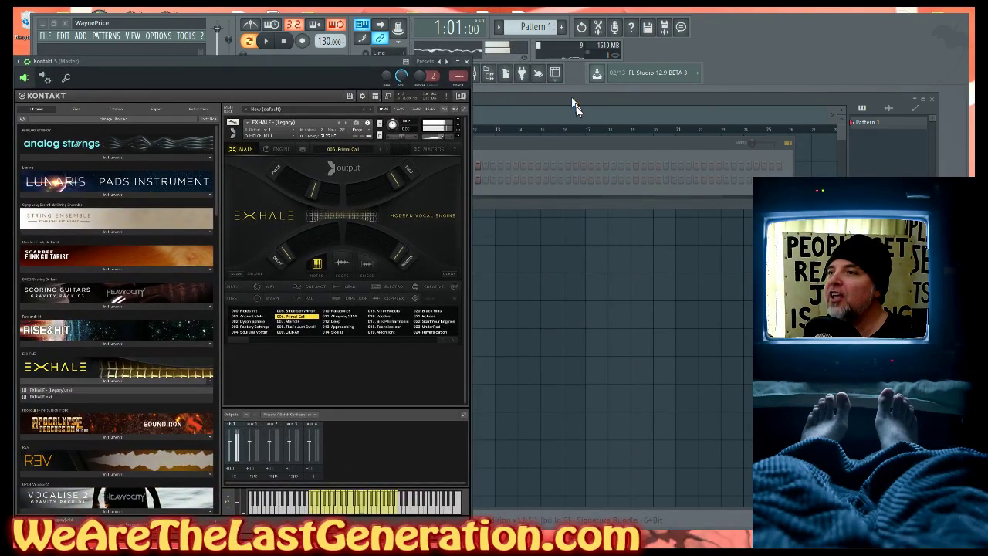
pyautogui.moveTo(561, 140); pyautogui.dragTo(603, 188)
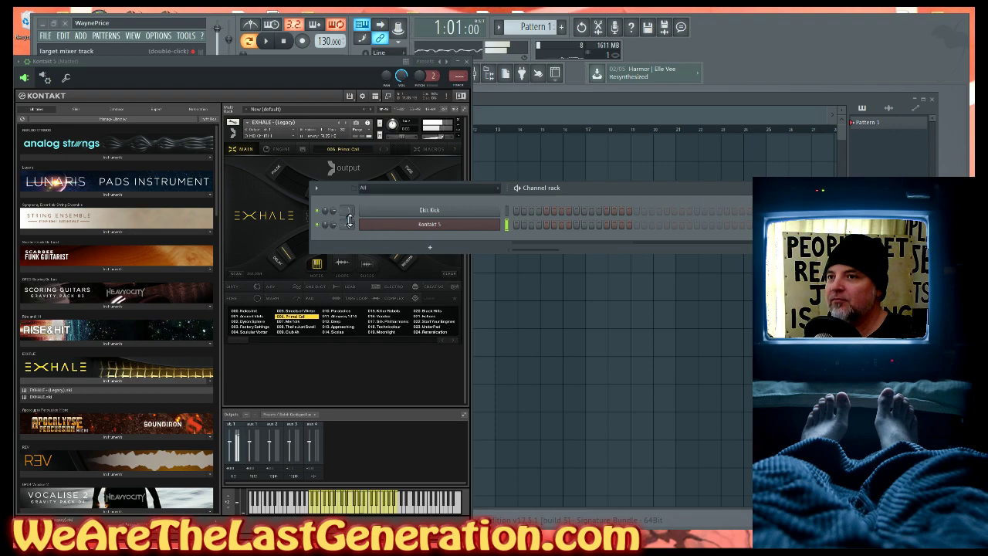
pyautogui.rightClick(446, 224)
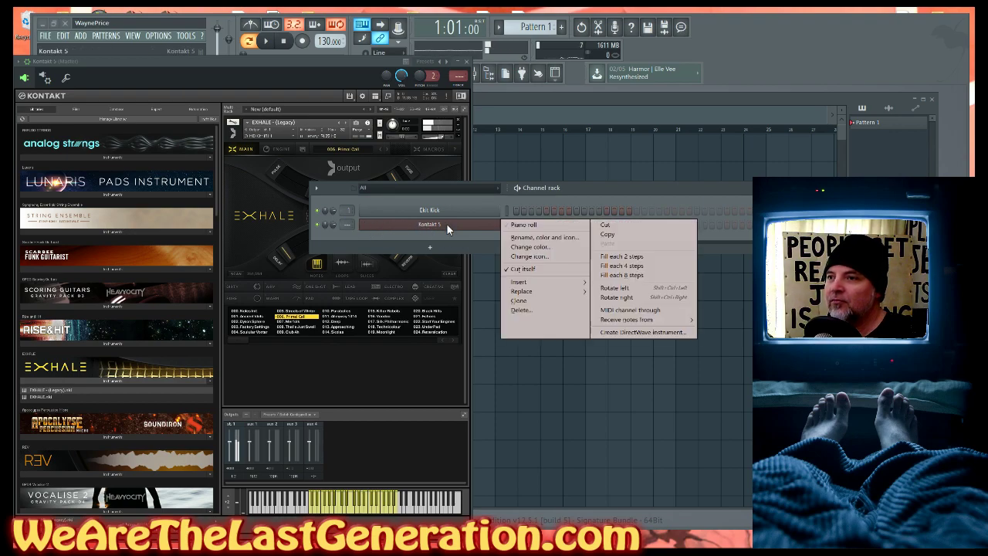
pyautogui.click(526, 225)
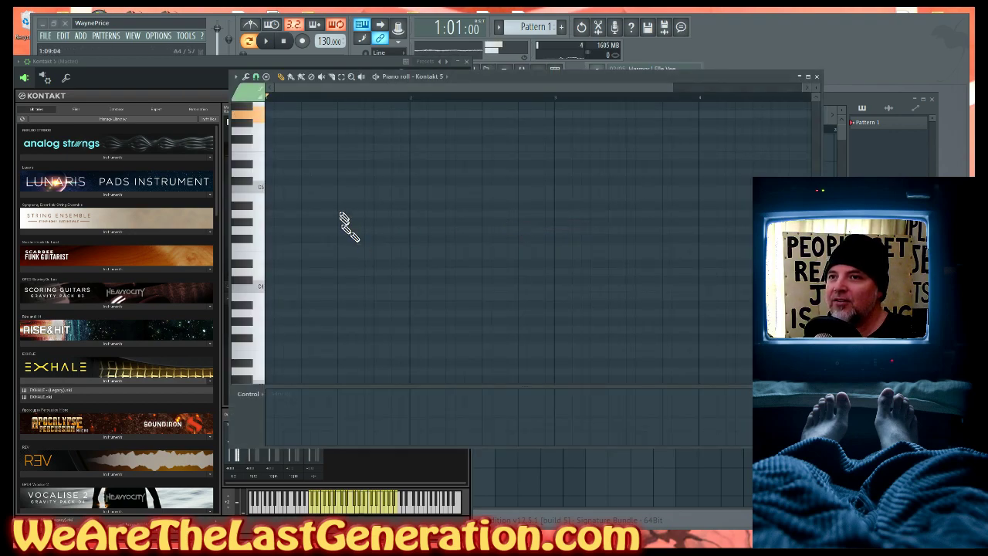
# - Draw an A5 note starting at bar 1, play it back, and lengthen it to four bars
pyautogui.click(277, 115)
pyautogui.moveTo(283, 115); pyautogui.dragTo(700, 128)
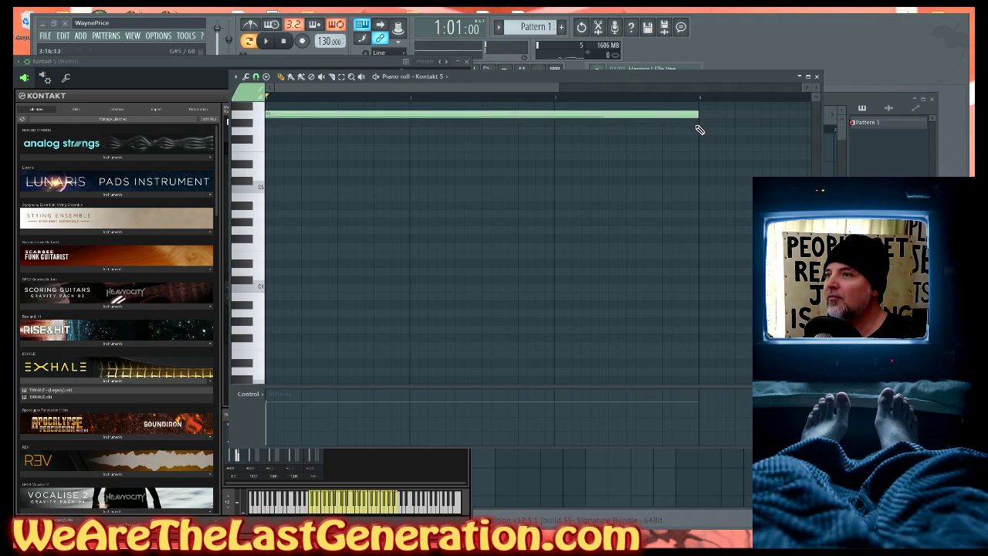
pyautogui.press('space')
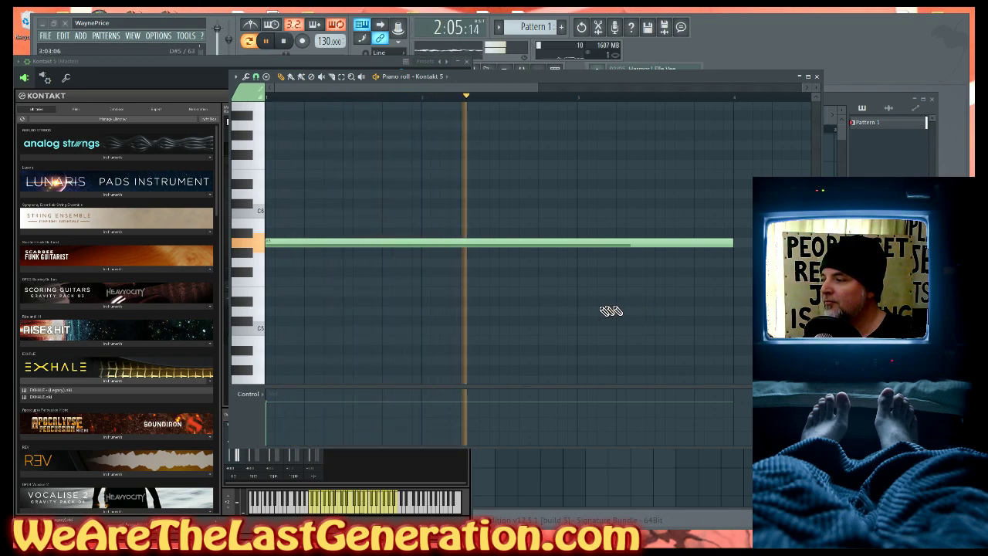
pyautogui.moveTo(538, 85); pyautogui.dragTo(803, 84)
pyautogui.press('space')
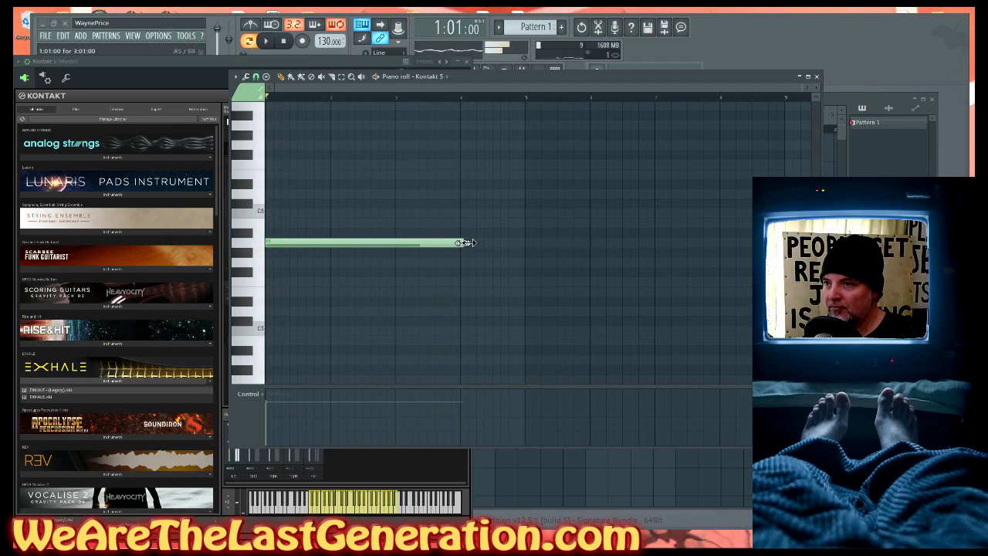
pyautogui.moveTo(463, 243); pyautogui.dragTo(523, 244)
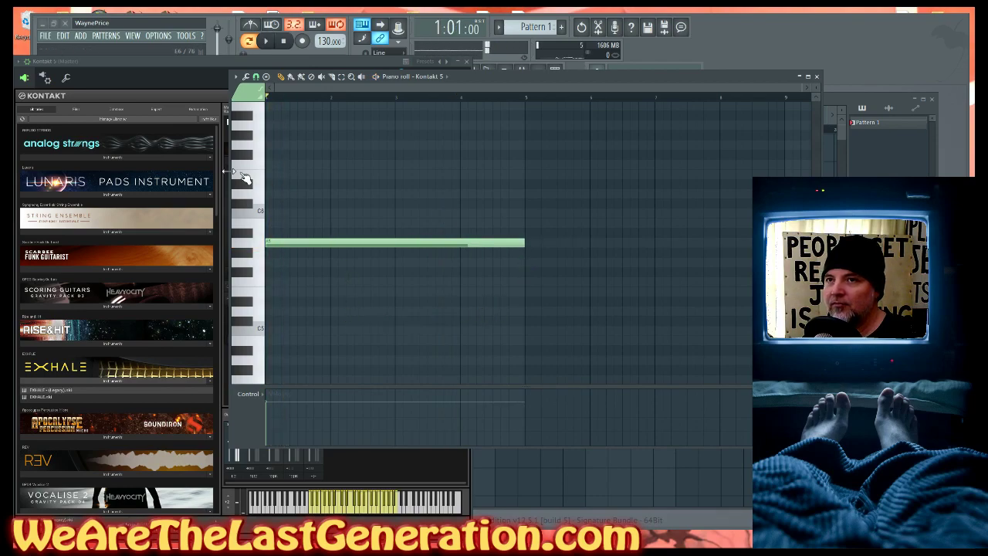
# - Close the Kontakt window and, during playback, copy the four-bar A5 note to bars 7 and 13
pyautogui.click(467, 61)
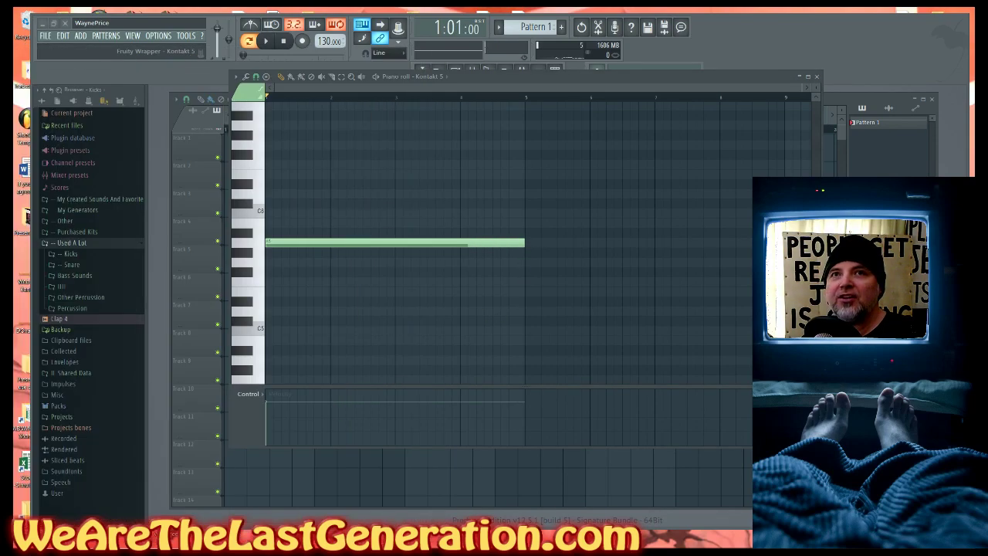
pyautogui.press('space')
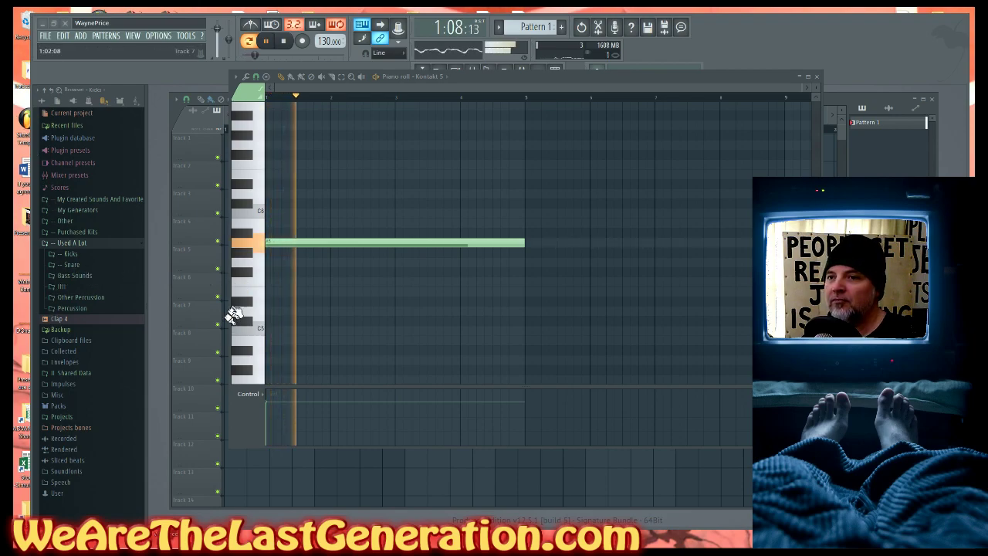
pyautogui.keyDown('shift'); pyautogui.moveTo(332, 242); pyautogui.dragTo(555, 248); pyautogui.keyUp('shift')
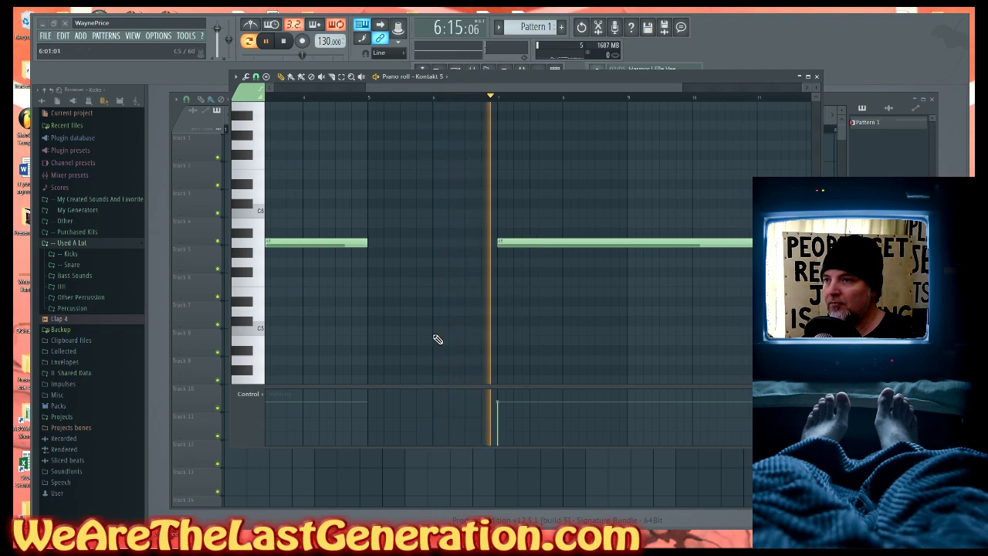
pyautogui.keyDown('ctrl'); pyautogui.scroll(-2, 427, 340); pyautogui.keyUp('ctrl')
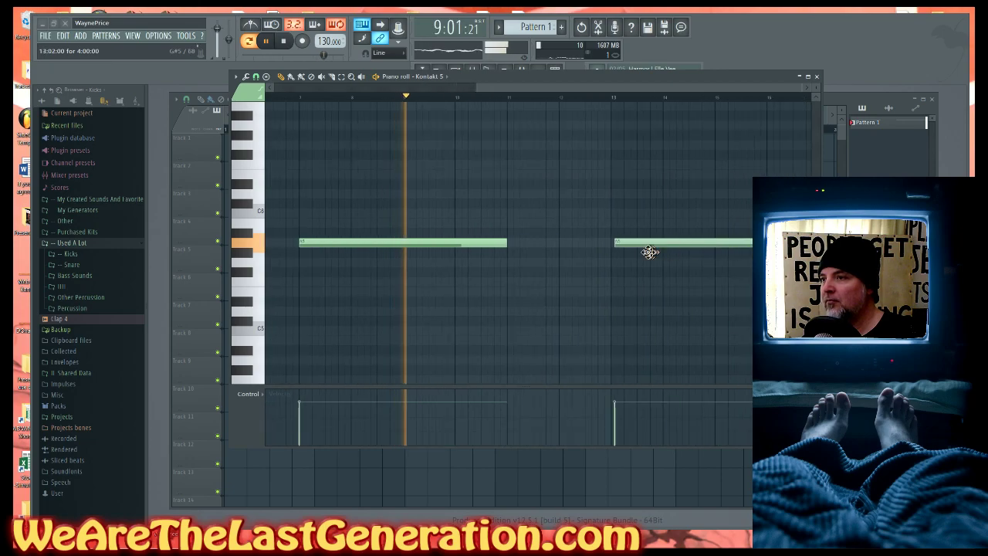
pyautogui.keyDown('ctrl'); pyautogui.scroll(-2, 622, 300); pyautogui.keyUp('ctrl')
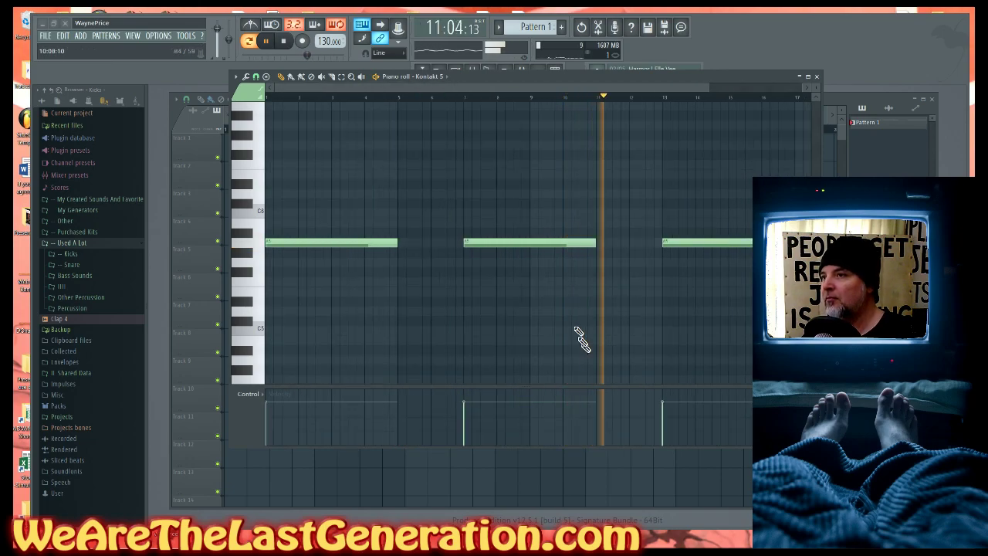
pyautogui.moveTo(555, 76); pyautogui.dragTo(557, 78)
pyautogui.press('space')
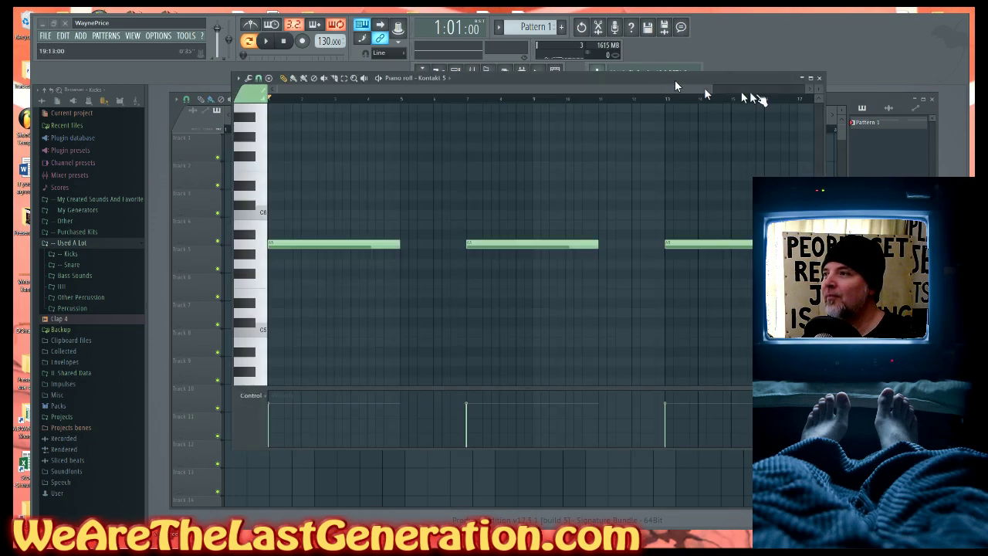
# - Close the piano roll and show the channel rack over the playlist's upper tracks
pyautogui.click(820, 78)
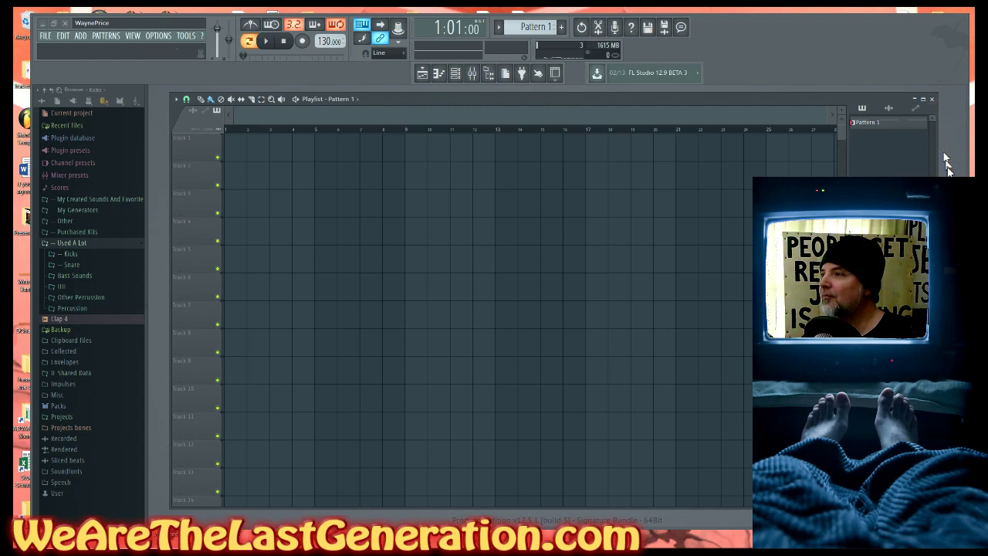
pyautogui.press('F6')
pyautogui.moveTo(830, 188); pyautogui.dragTo(682, 186)
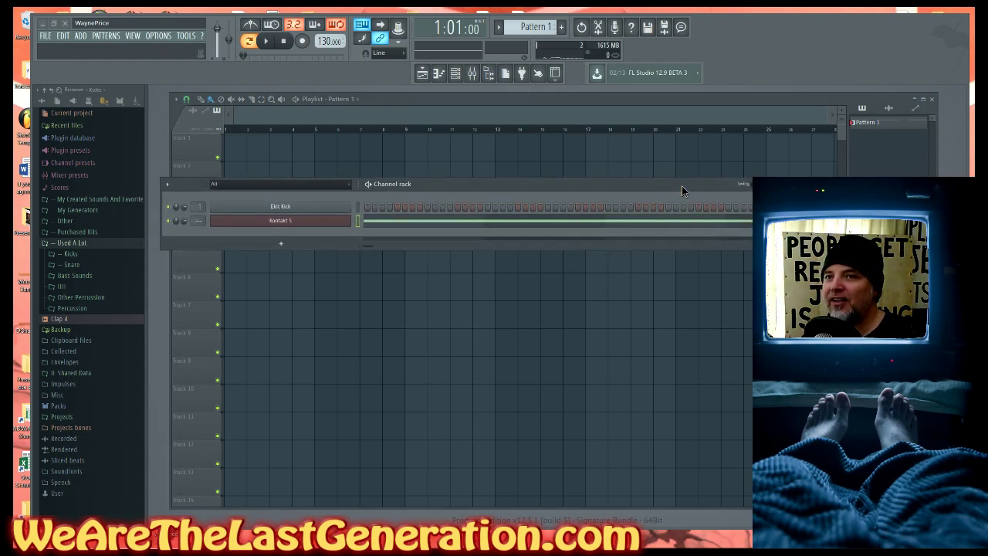
# - Look through the Most Used kicks and open the Kicks folder of Oracle's Drumul8 (Bonus Kit) in Purchased Kits
pyautogui.click(67, 254)
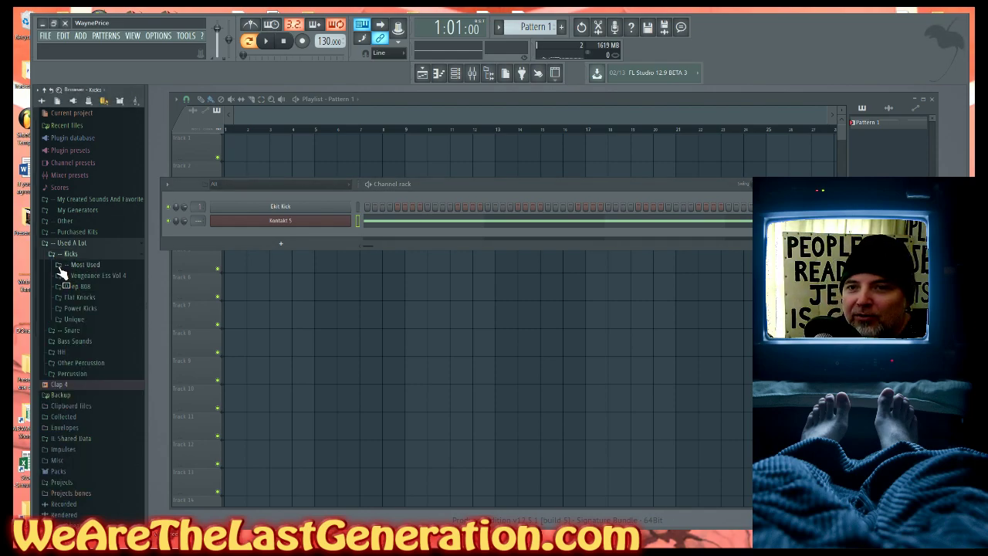
pyautogui.click(59, 266)
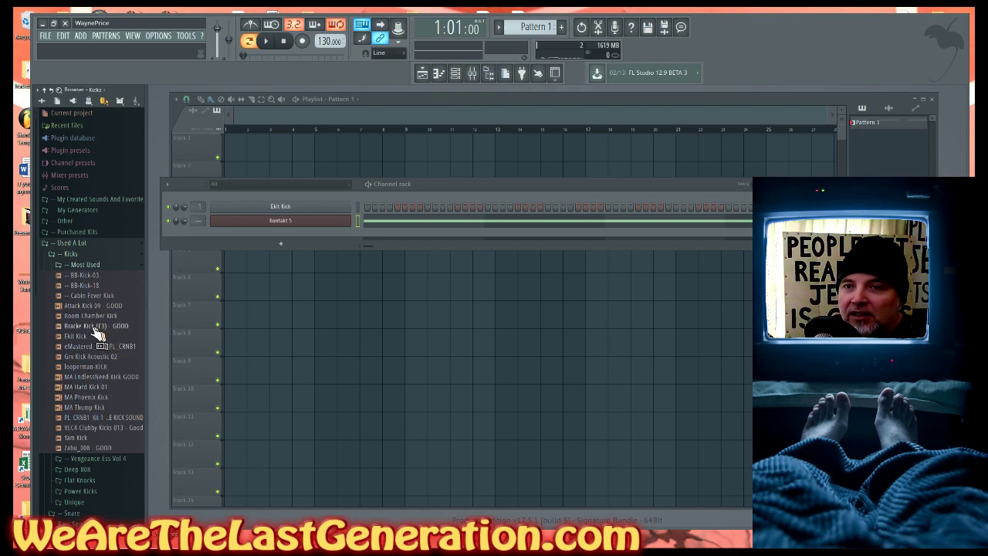
pyautogui.moveTo(81, 330); pyautogui.dragTo(68, 362)
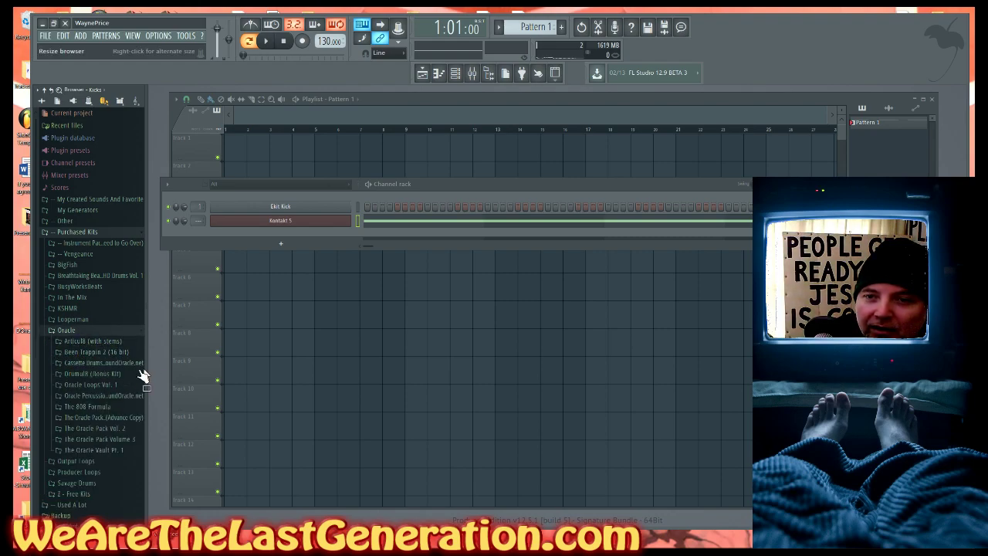
pyautogui.moveTo(114, 378); pyautogui.dragTo(60, 376)
pyautogui.moveTo(94, 424); pyautogui.dragTo(71, 340)
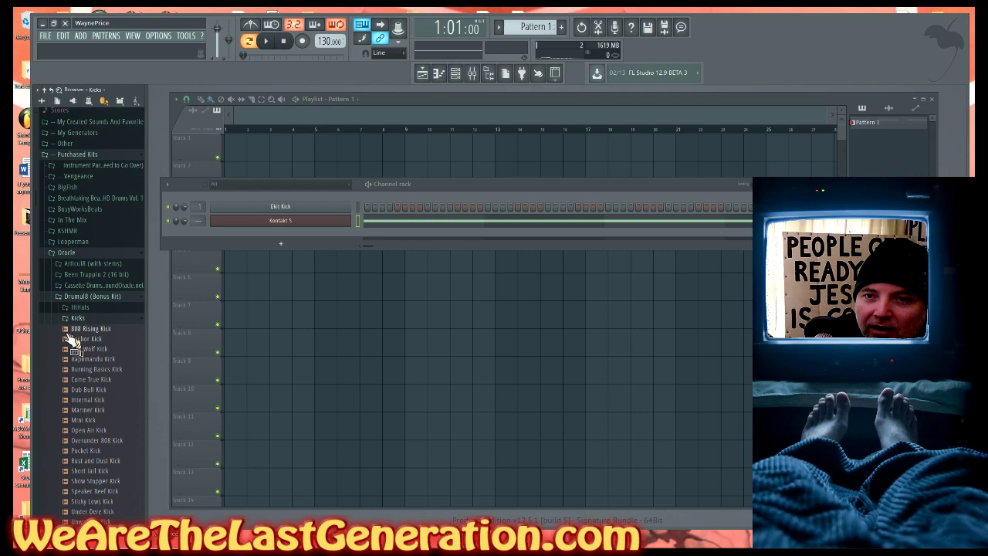
# - Preview Anchor Kick, Dub Bull Kick and other samples in Drumul8's Kicks folder and collapse the kit
pyautogui.click(69, 332)
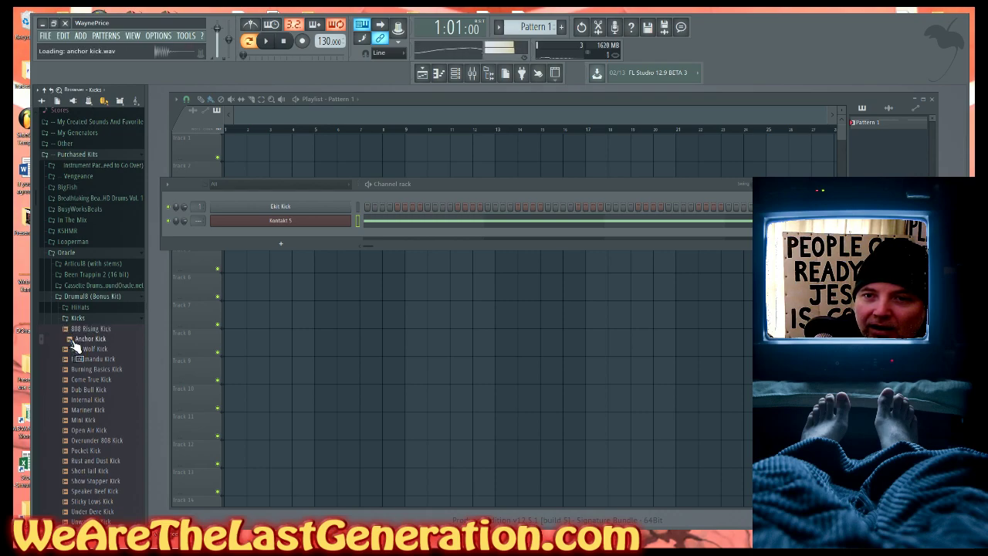
pyautogui.click(77, 358)
pyautogui.click(87, 390)
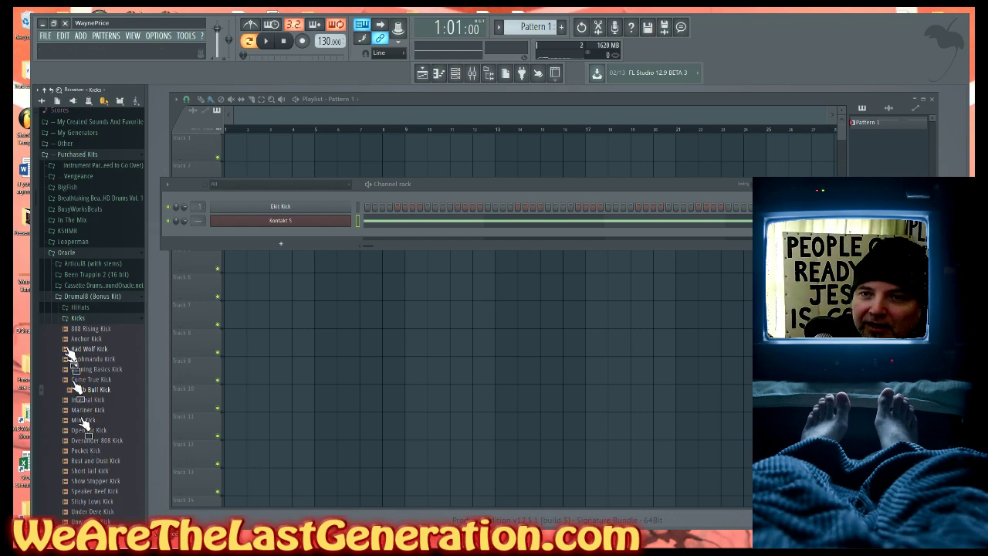
pyautogui.click(61, 298)
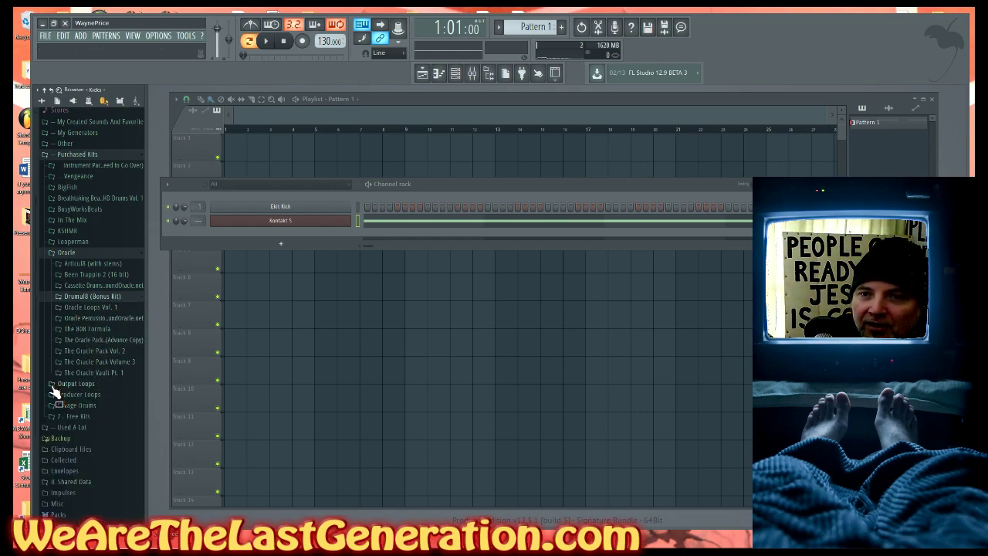
# - Search the Oracle folder for 808 and focus on the 808 folder of Been Trappin 2 (16 bit)
pyautogui.rightClick(68, 254)
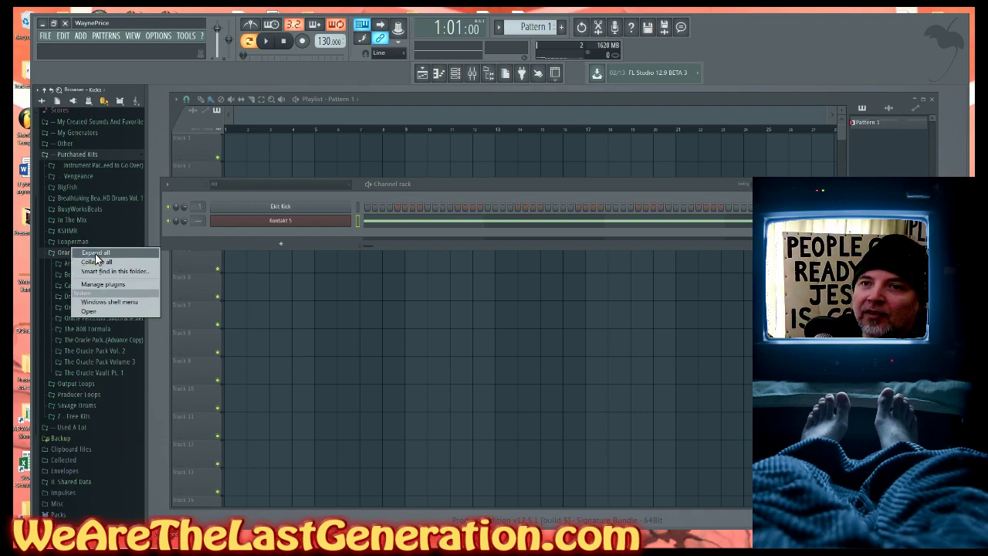
pyautogui.click(96, 270)
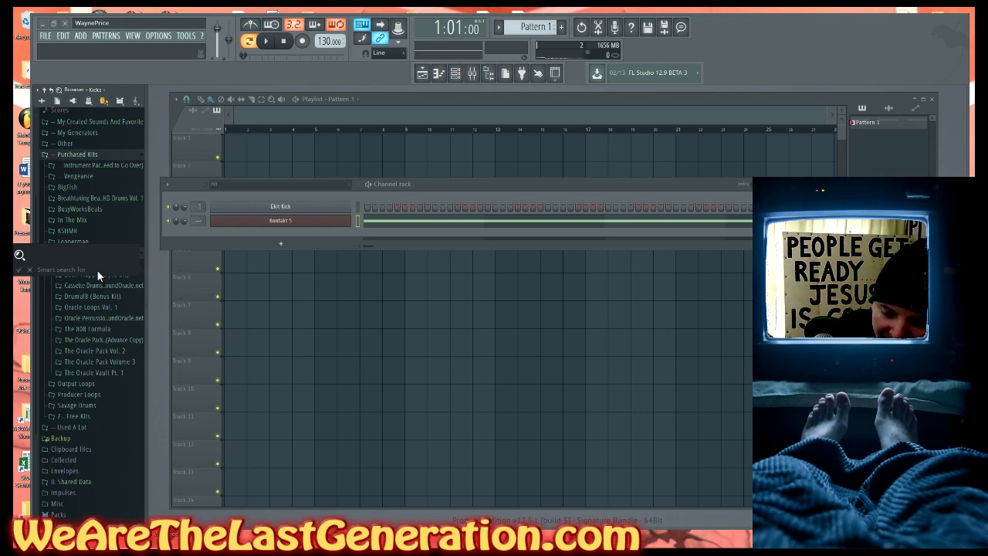
pyautogui.write('808')
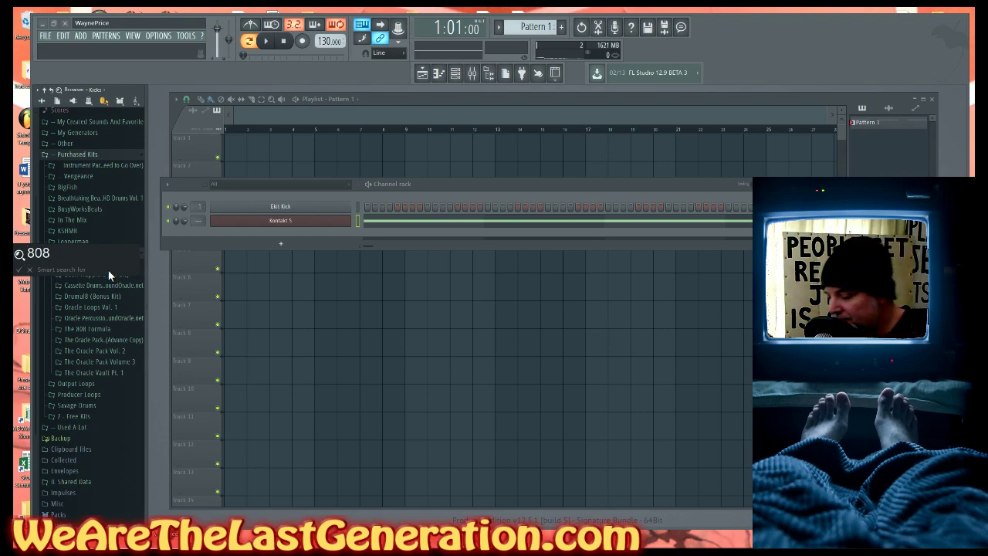
pyautogui.press('Return')
pyautogui.click(71, 286)
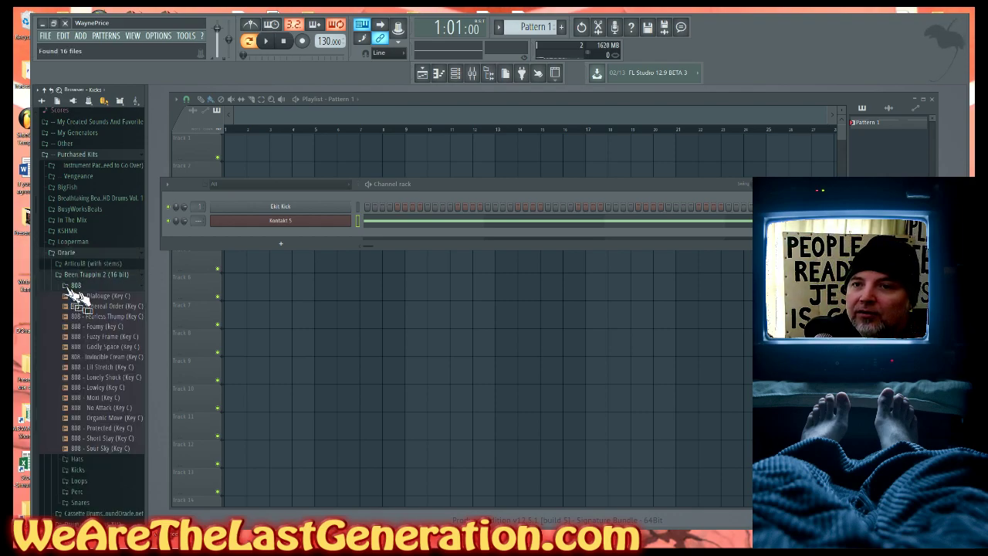
# - Preview the 808 samples from Dialouge through Godly Space in Been Trappin 2, adjusting the system volume
pyautogui.click(77, 297)
pyautogui.click(72, 306)
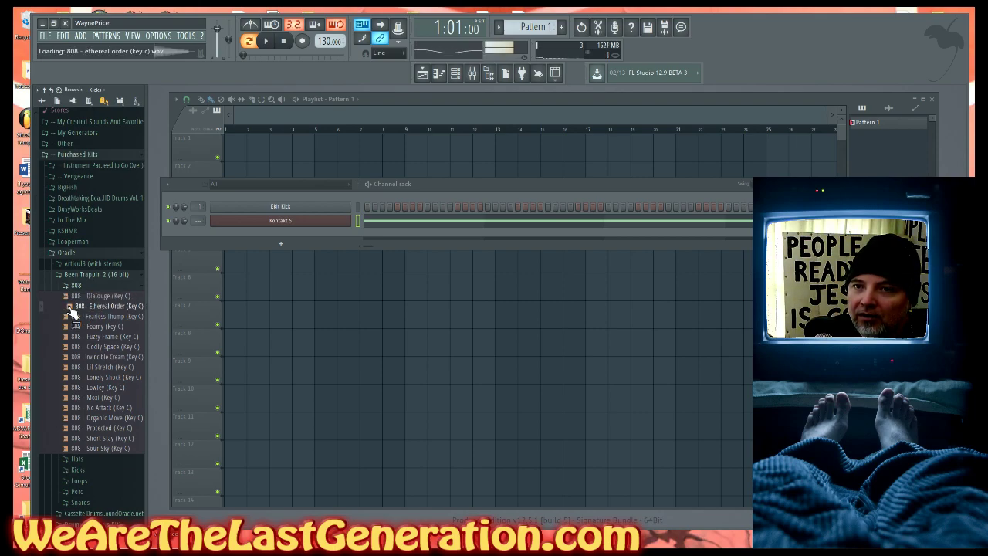
pyautogui.click(71, 316)
pyautogui.press('XF86AudioLowerVolume')
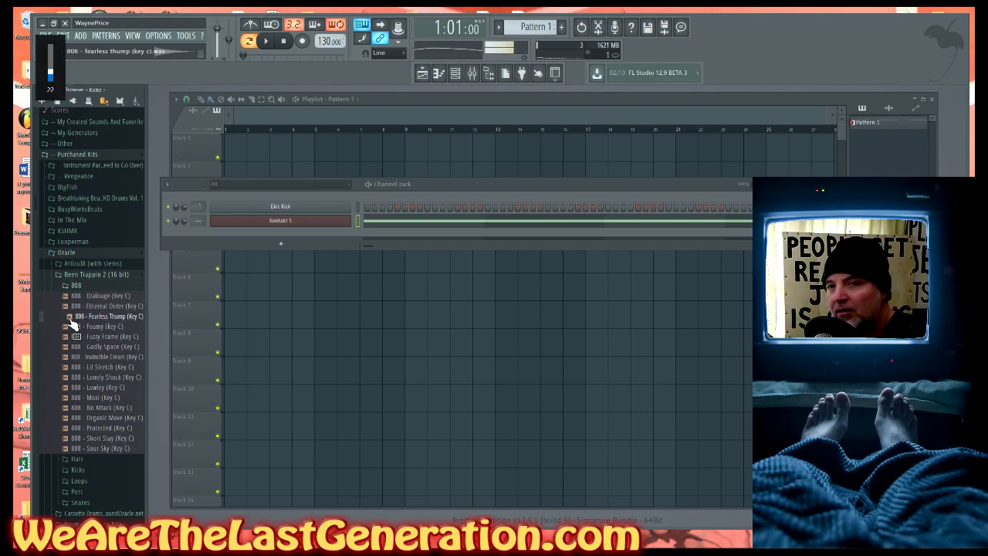
pyautogui.click(71, 326)
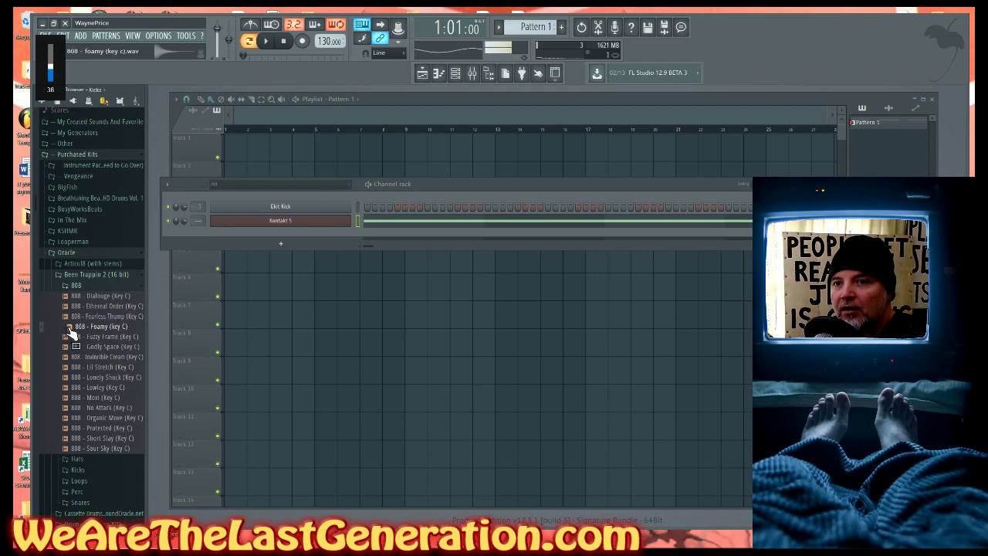
pyautogui.click(71, 337)
pyautogui.click(73, 346)
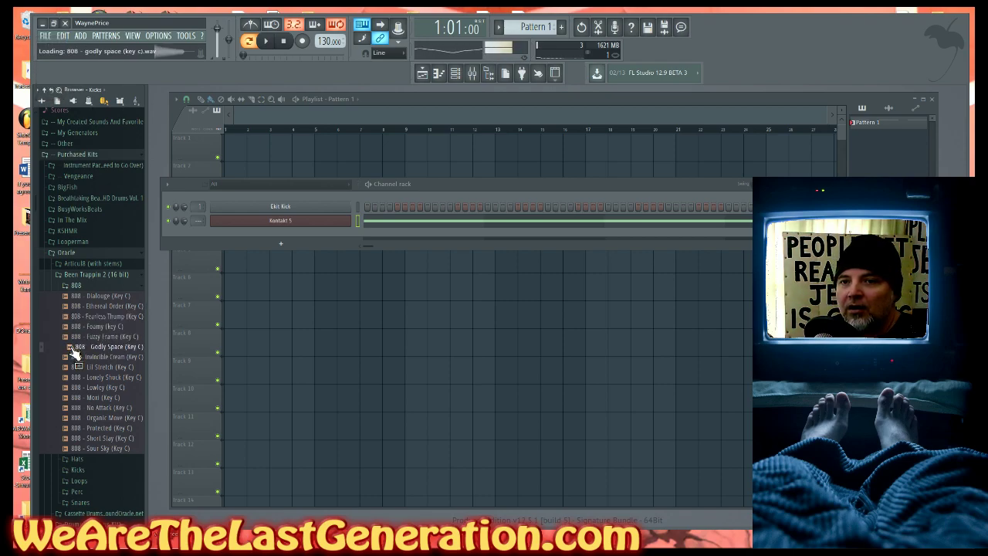
# - Add 808 - Foamy (Key C) as a new channel below Kontakt 5 and close the channel rack
pyautogui.click(70, 328)
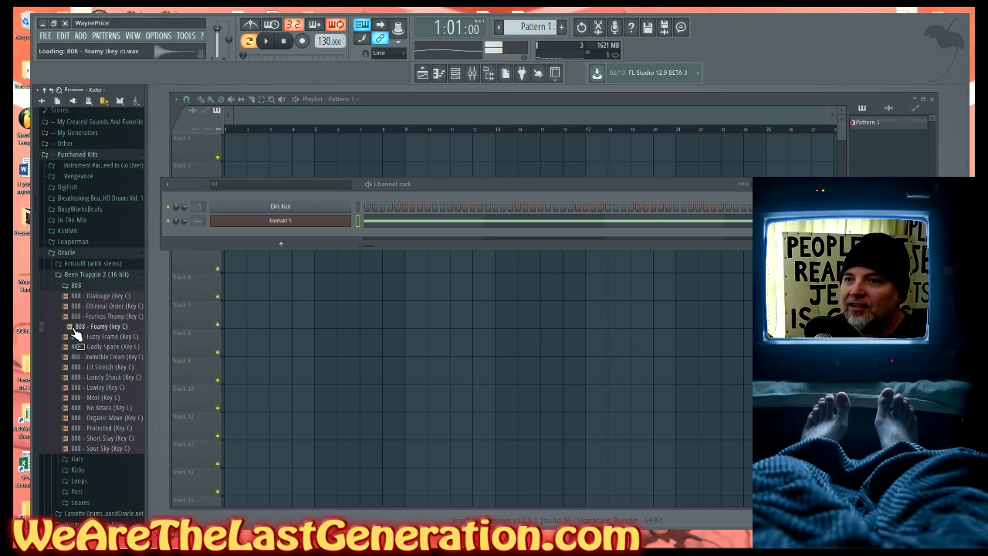
pyautogui.moveTo(75, 330); pyautogui.dragTo(370, 236)
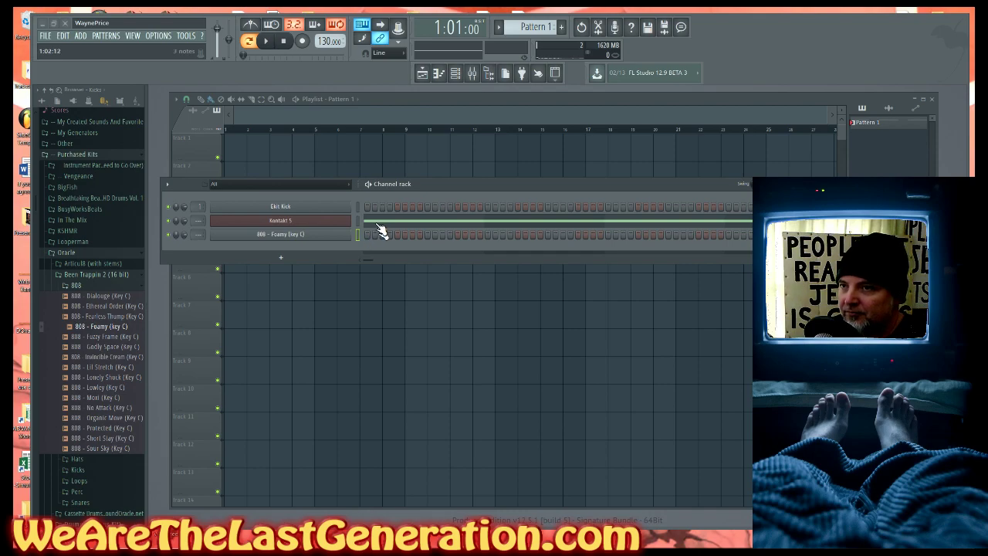
pyautogui.moveTo(437, 184); pyautogui.dragTo(45, 221)
pyautogui.press('F6')
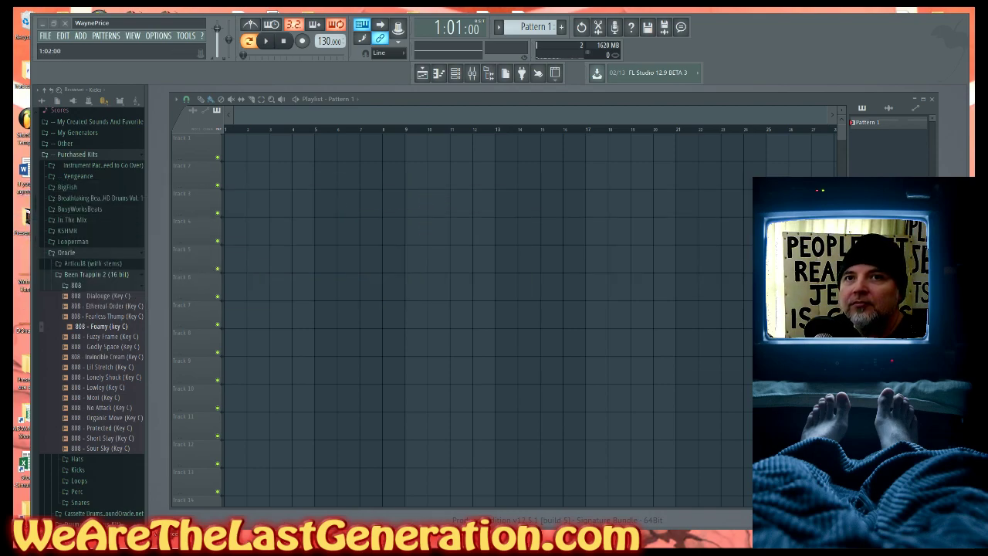
# - Place Pattern 1 at bar 1 of track 1 in the playlist and play it back
pyautogui.scroll(5, 435, 318)
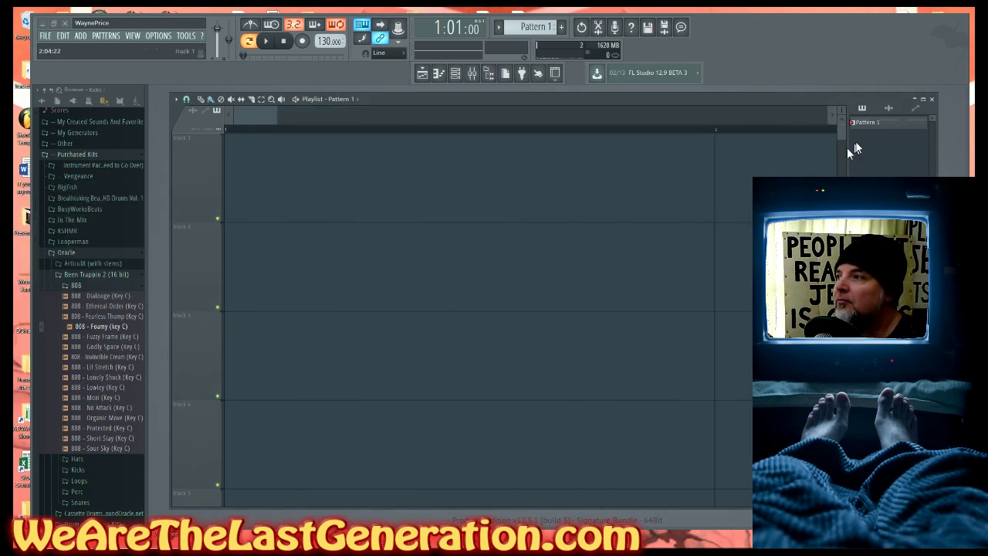
pyautogui.moveTo(878, 127); pyautogui.dragTo(302, 177)
pyautogui.scroll(-5, 332, 247)
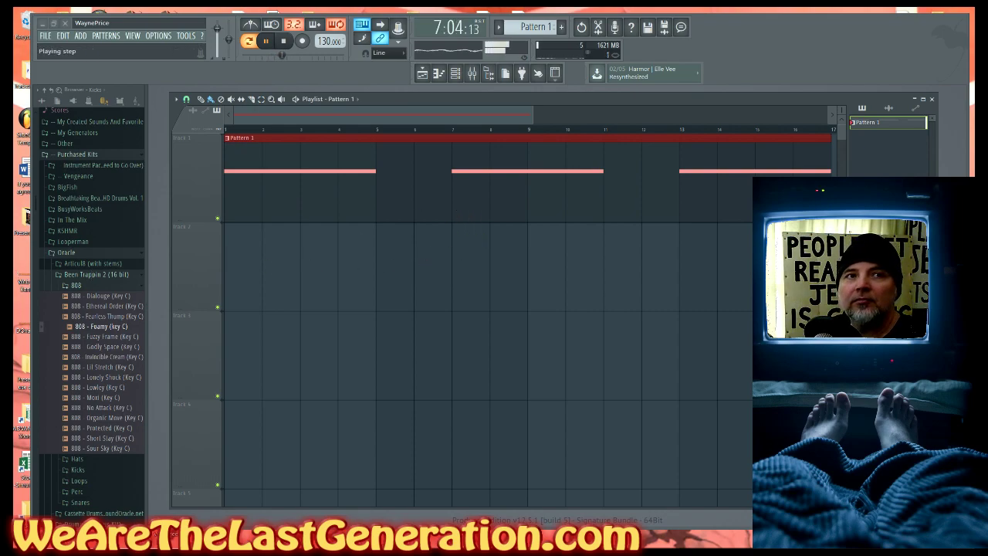
pyautogui.moveTo(231, 349); pyautogui.dragTo(92, 338)
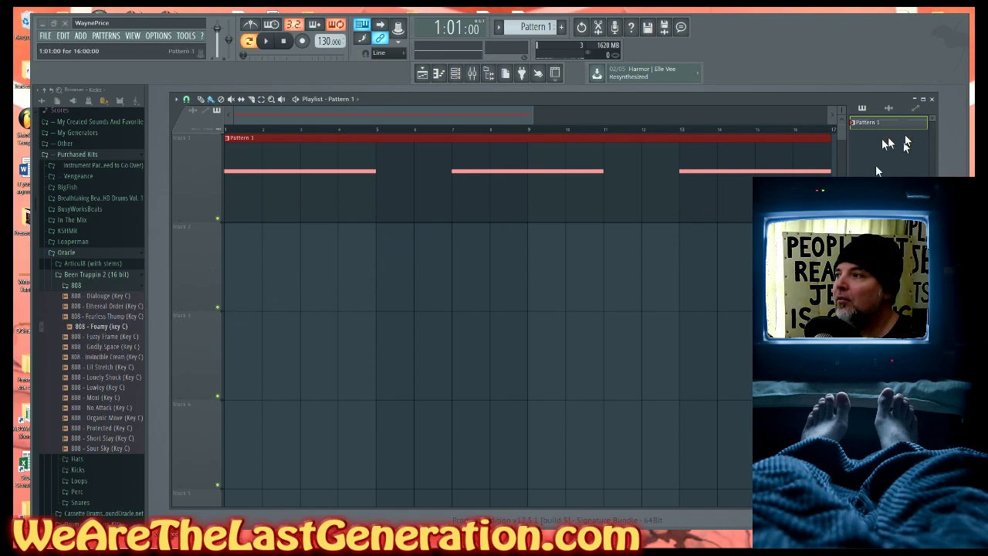
# - Create a new pattern named Kicks and place its clip at bar 1 of track 2
pyautogui.click(561, 26)
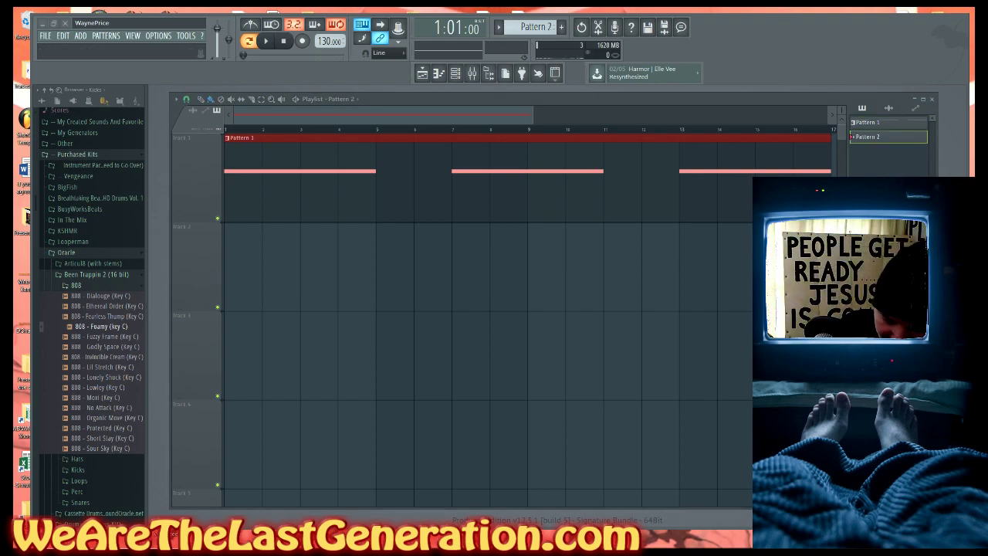
pyautogui.write('Kicks')
pyautogui.press('Return')
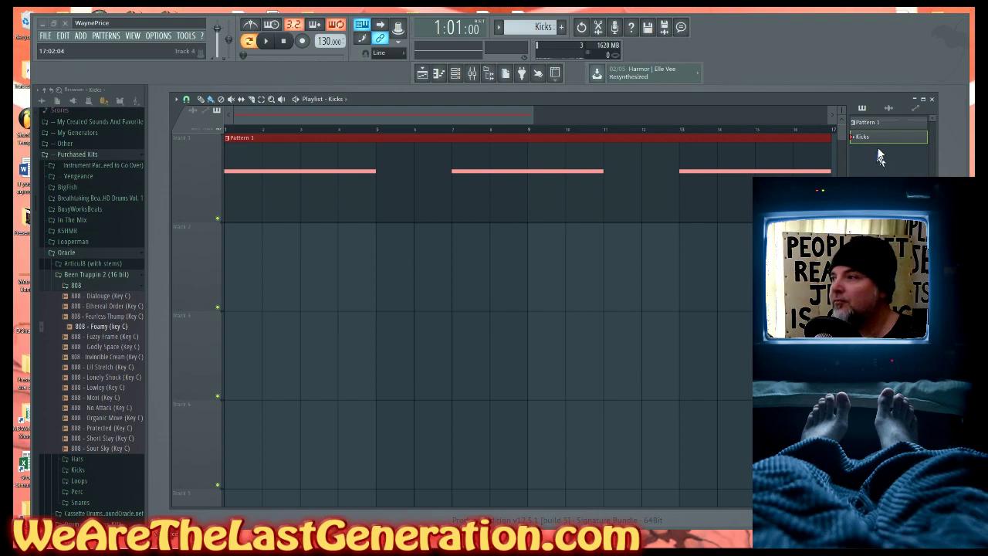
pyautogui.moveTo(888, 143); pyautogui.dragTo(363, 272)
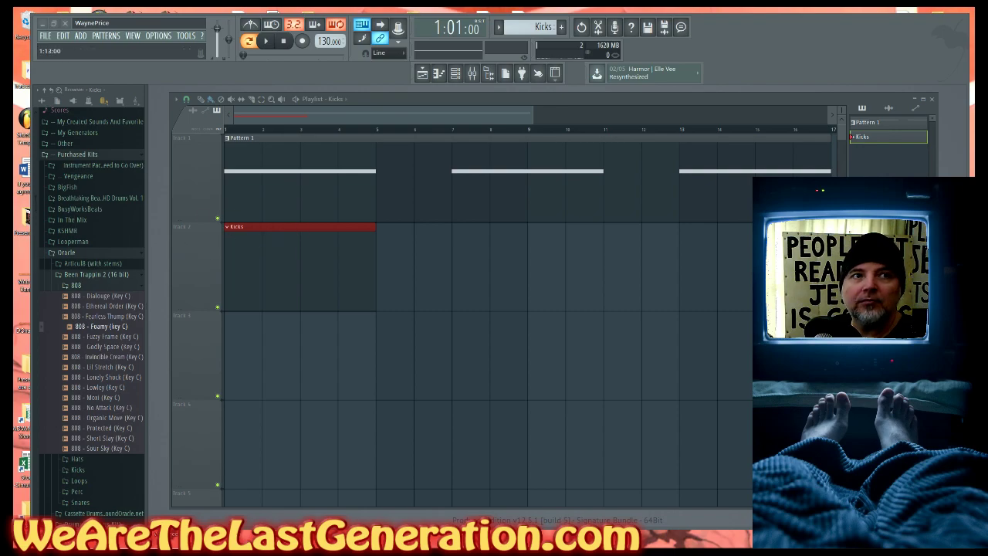
# - Play the arrangement in song mode and move the Kicks clip on track 2 to bar 5
pyautogui.press('space')
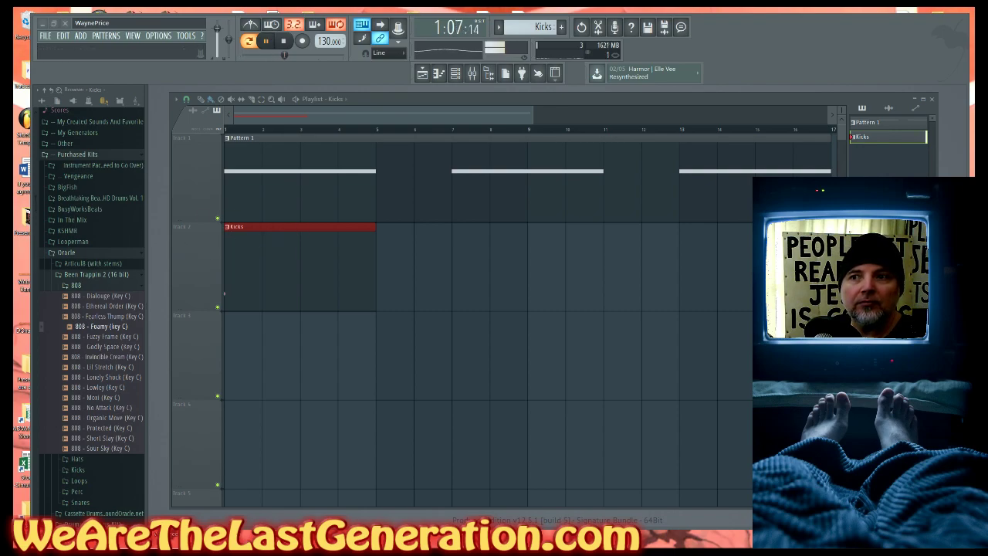
pyautogui.click(241, 138)
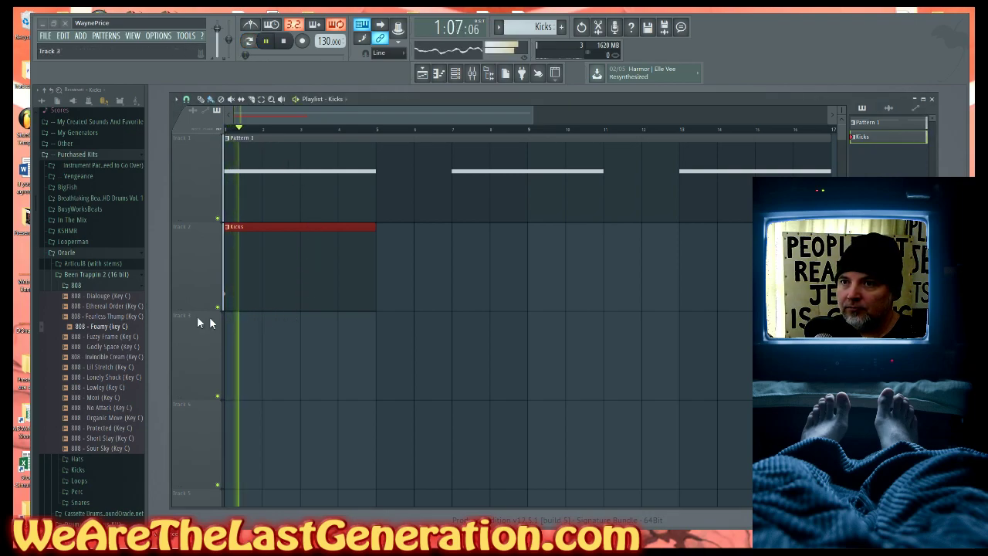
pyautogui.moveTo(259, 290); pyautogui.dragTo(373, 289)
pyautogui.press('space')
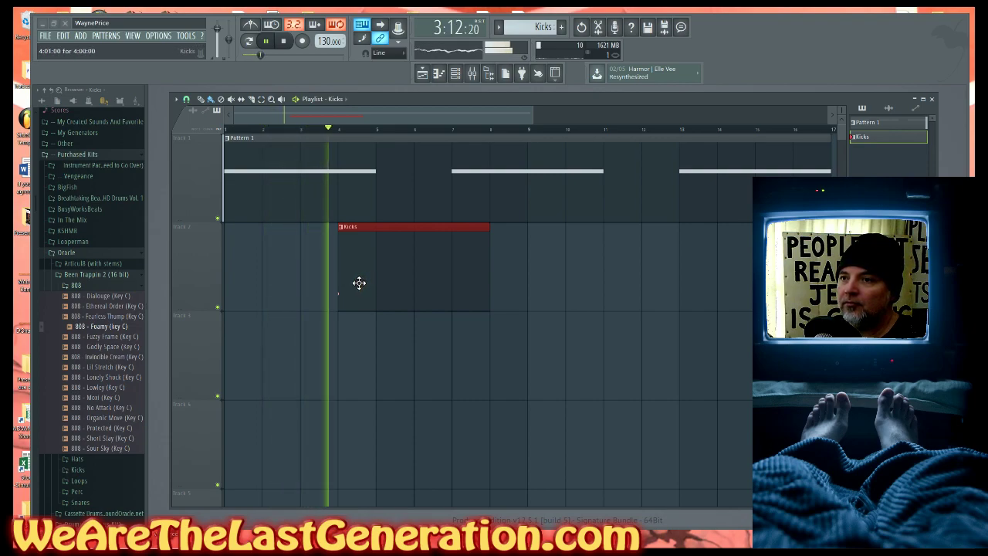
pyautogui.moveTo(360, 285); pyautogui.dragTo(375, 286)
pyautogui.press('space')
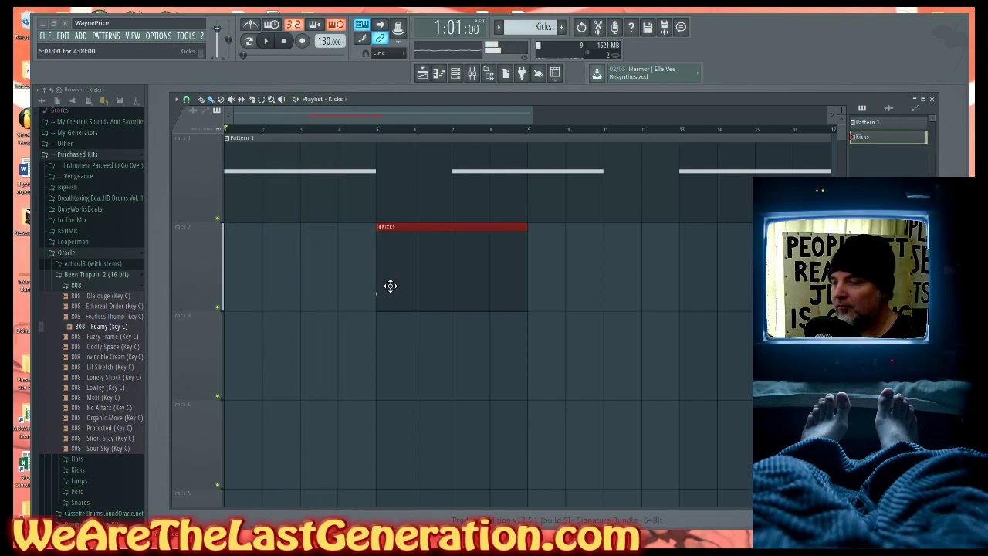
# - Set the playlist's grid snap to 1/4 beat and, during playback, move the Kicks clip to bar 7
pyautogui.click(186, 99)
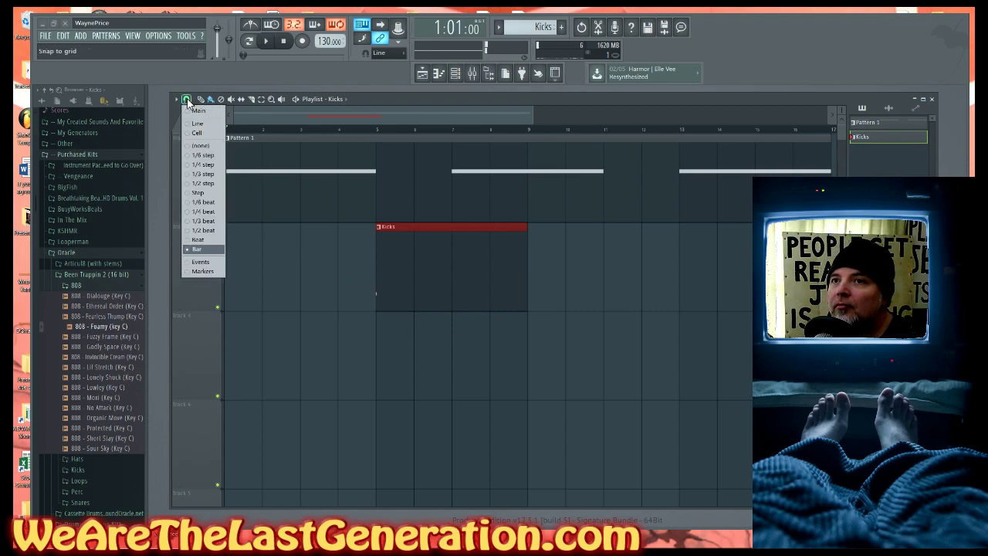
pyautogui.click(198, 213)
pyautogui.press('space')
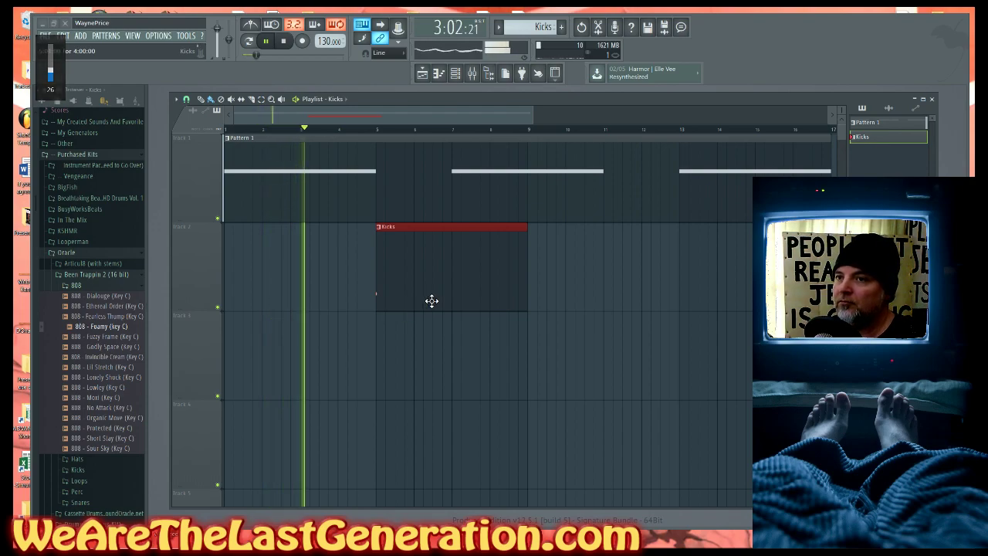
pyautogui.moveTo(406, 280); pyautogui.dragTo(474, 280)
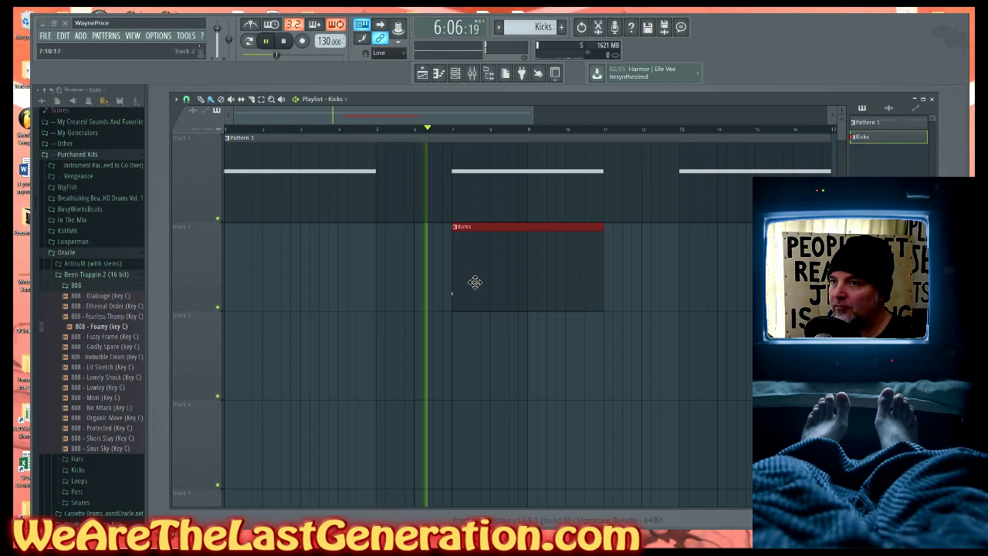
pyautogui.press('space')
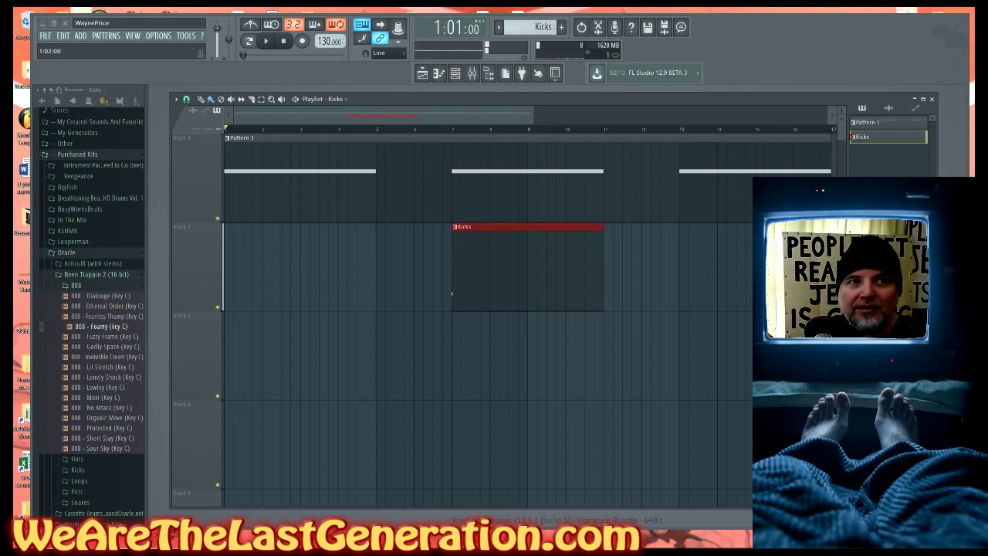
# - Preview the Invincible Cream, Lil Stretch and Lonely Shock 808 samples against short song playback
pyautogui.click(100, 357)
pyautogui.click(101, 368)
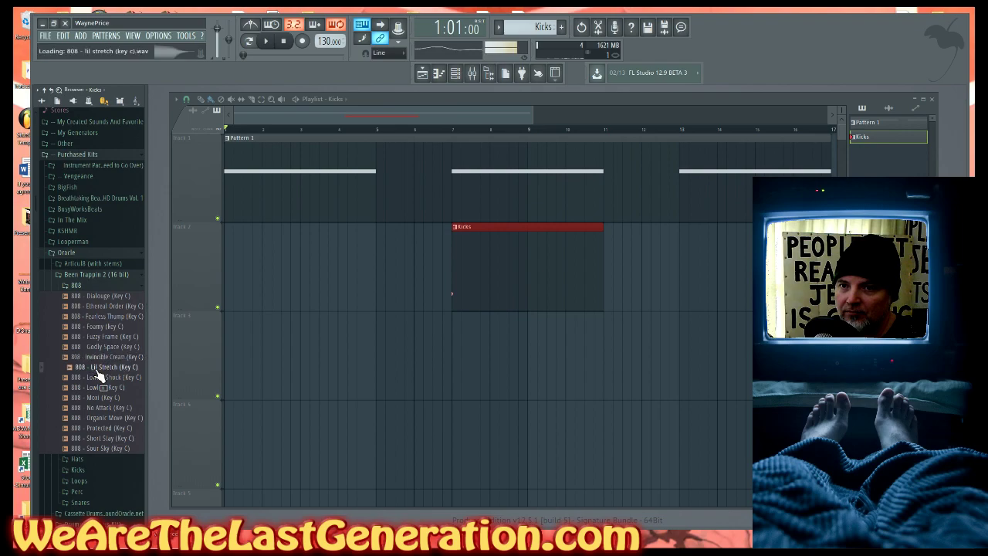
pyautogui.press('space')
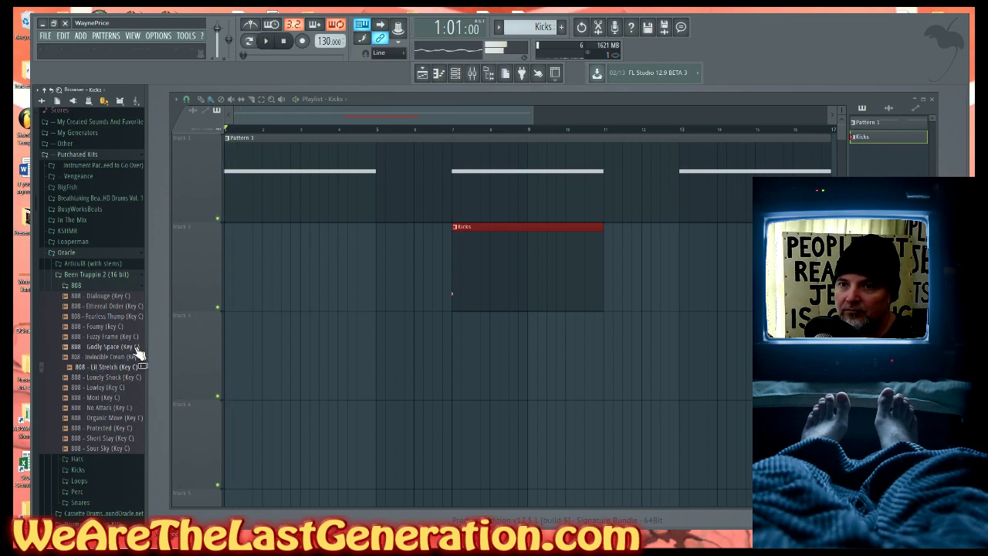
pyautogui.click(97, 369)
pyautogui.click(96, 378)
pyautogui.press('space')
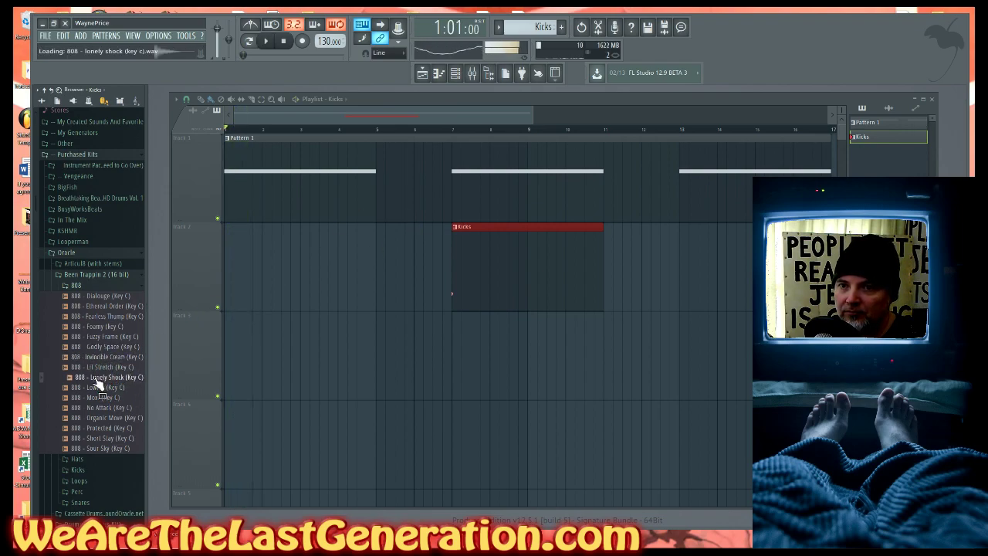
pyautogui.press('space')
pyautogui.press('space')
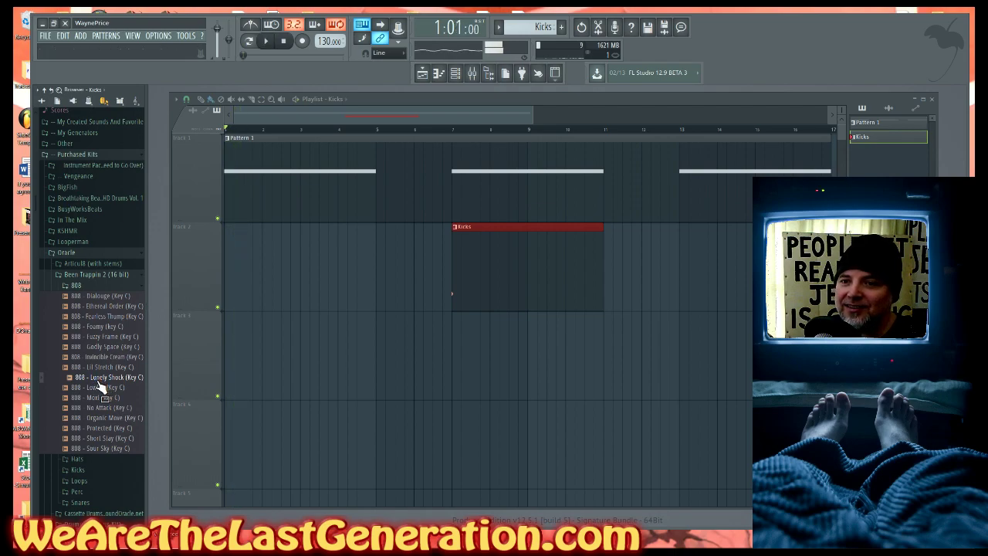
pyautogui.press('space')
# - Preview the Lowley, No Attack, Protected, Short Stay and Sour Sky 808 samples with song playback
pyautogui.click(98, 388)
pyautogui.press('space')
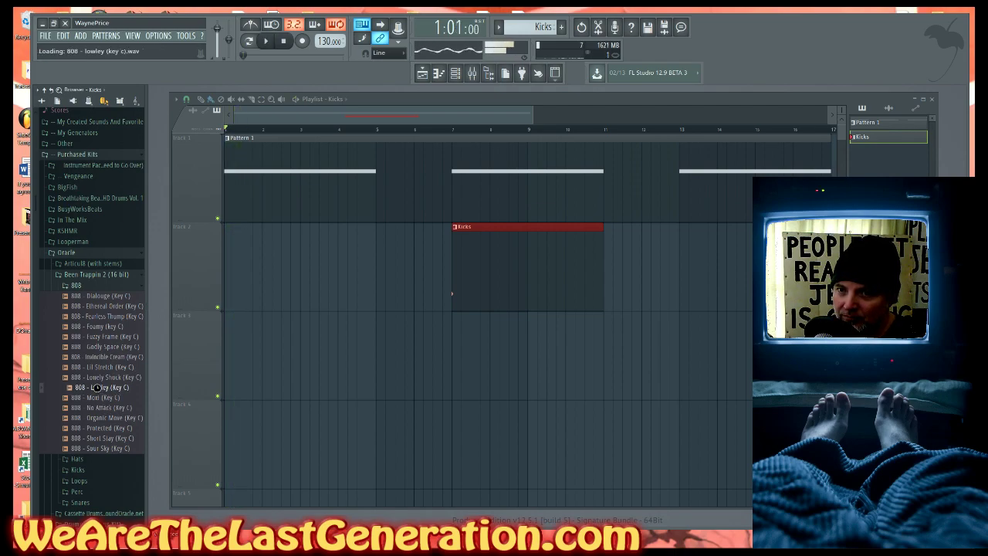
pyautogui.click(99, 407)
pyautogui.press('space')
pyautogui.press('space')
pyautogui.click(98, 429)
pyautogui.press('space')
pyautogui.press('space')
pyautogui.click(98, 438)
pyautogui.press('space')
pyautogui.press('space')
pyautogui.click(96, 449)
# - Widen the sample browser beside the playlist
pyautogui.moveTo(95, 454); pyautogui.dragTo(67, 245)
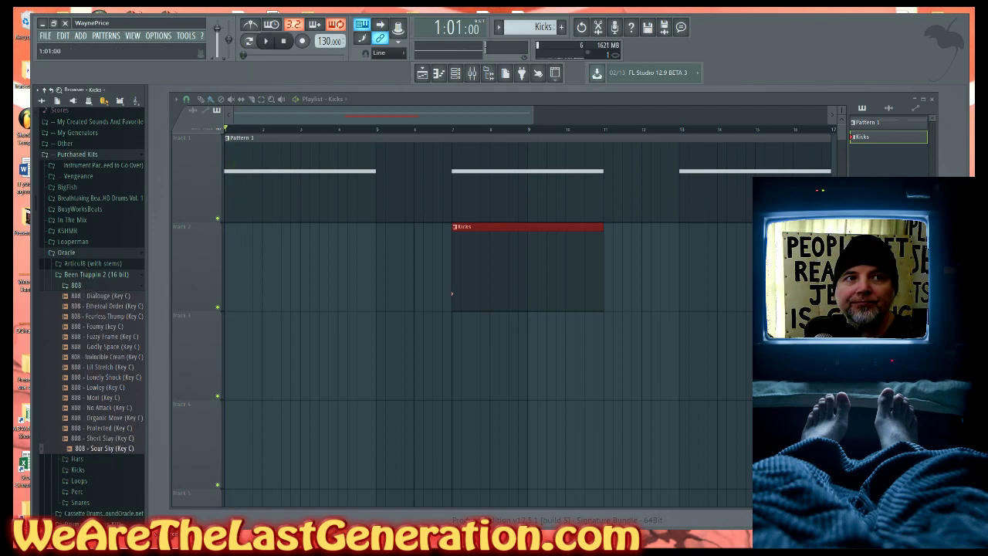
pyautogui.moveTo(135, 268); pyautogui.dragTo(219, 253)
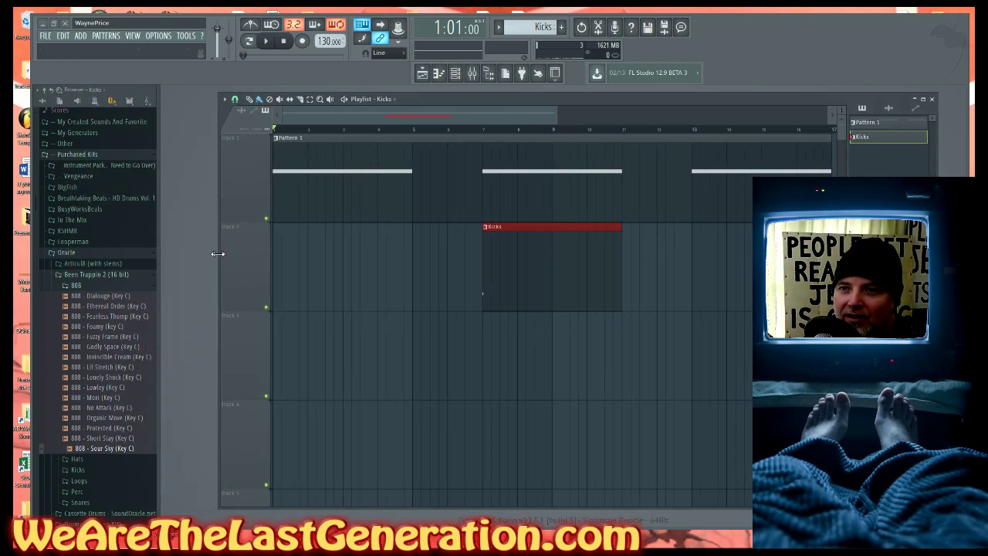
# - Preview the Able Too, Bizarre Prize, Chemical Mine, Clean Shape and Dynamic Twin samples in the Been Trappin 2 Kicks folder
pyautogui.moveTo(158, 253); pyautogui.dragTo(186, 252)
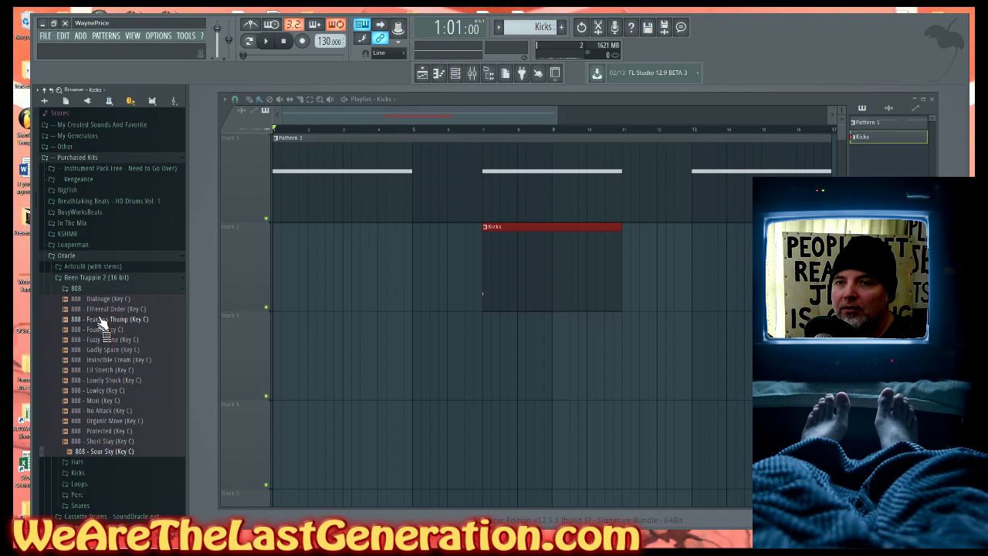
pyautogui.click(70, 289)
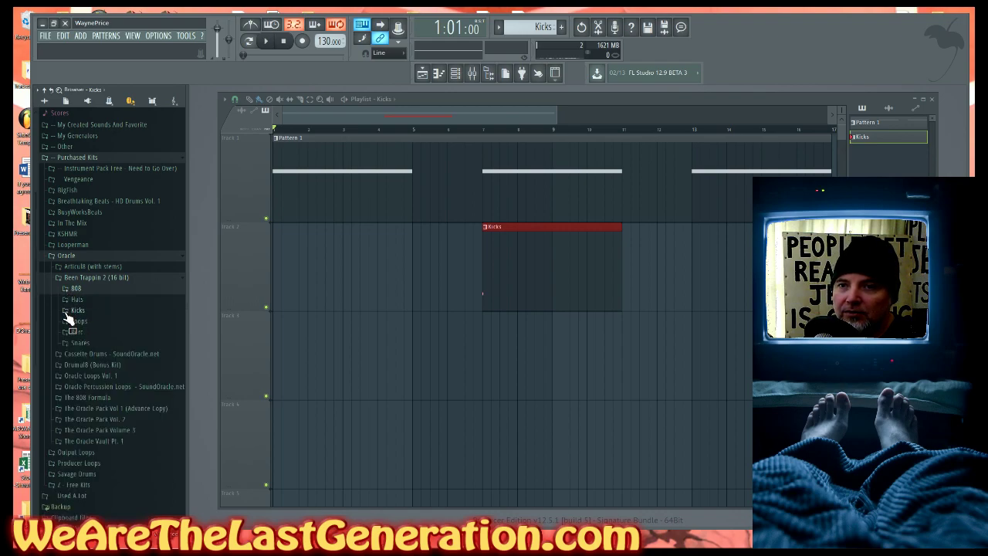
pyautogui.click(71, 311)
pyautogui.click(98, 322)
pyautogui.click(95, 340)
pyautogui.click(101, 351)
pyautogui.click(99, 362)
pyautogui.click(100, 382)
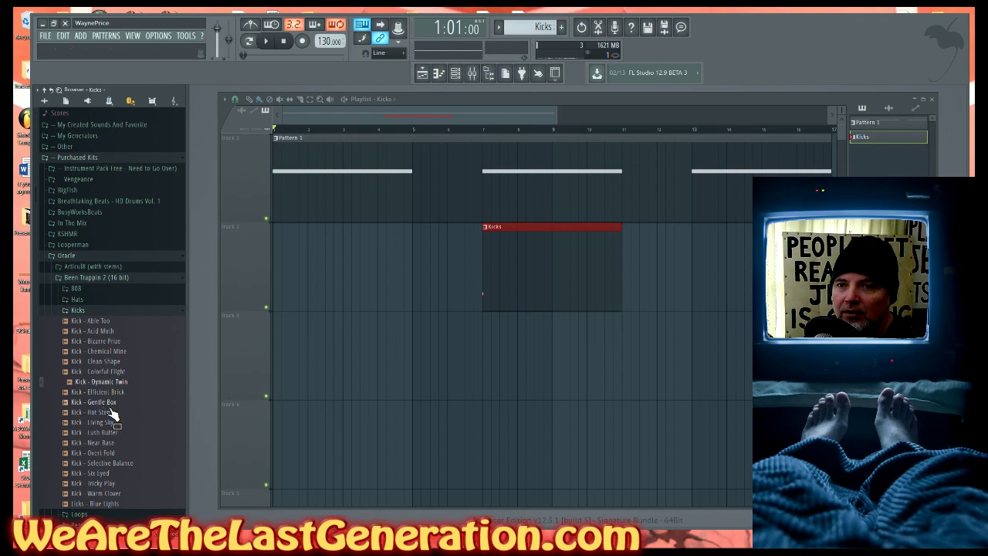
# - Move the Kicks clip to bar 5 and onward to the middle of bar 5, checking each change with song playback
pyautogui.moveTo(112, 461); pyautogui.dragTo(258, 311)
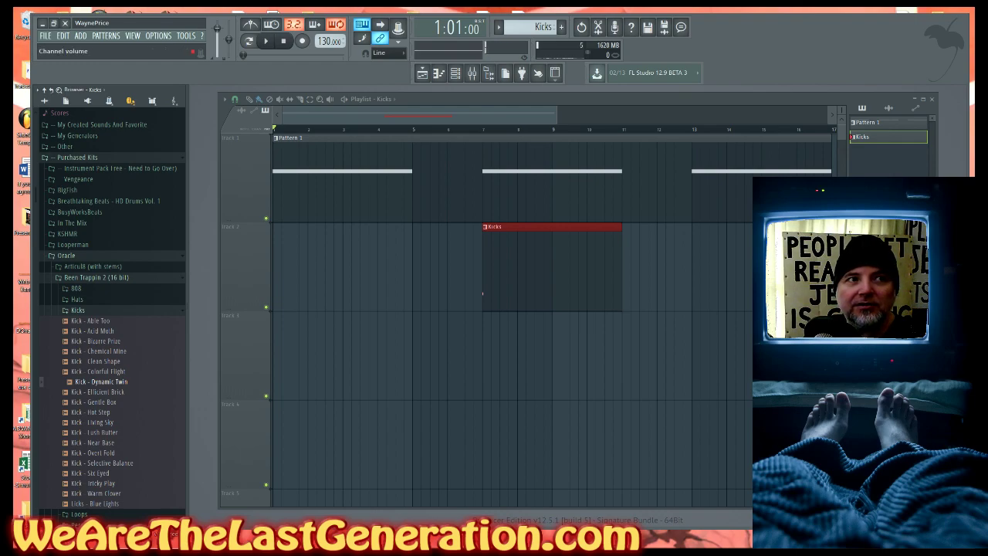
pyautogui.press('space')
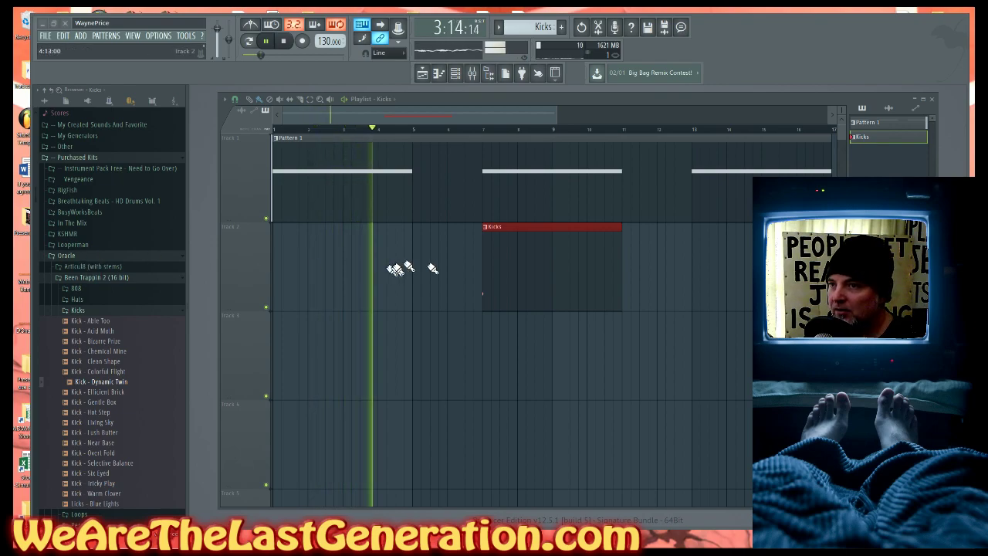
pyautogui.moveTo(530, 276); pyautogui.dragTo(440, 275)
pyautogui.press('space')
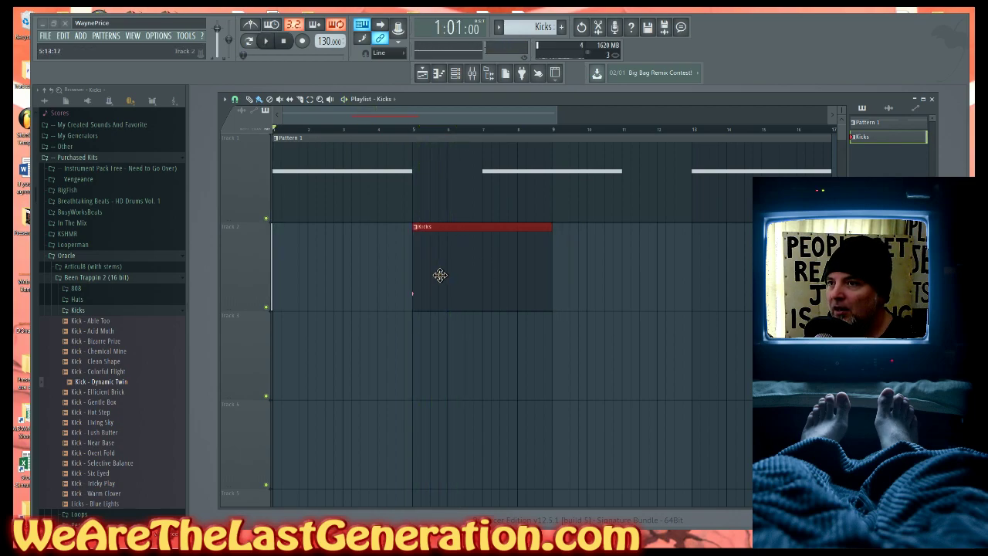
pyautogui.press('space')
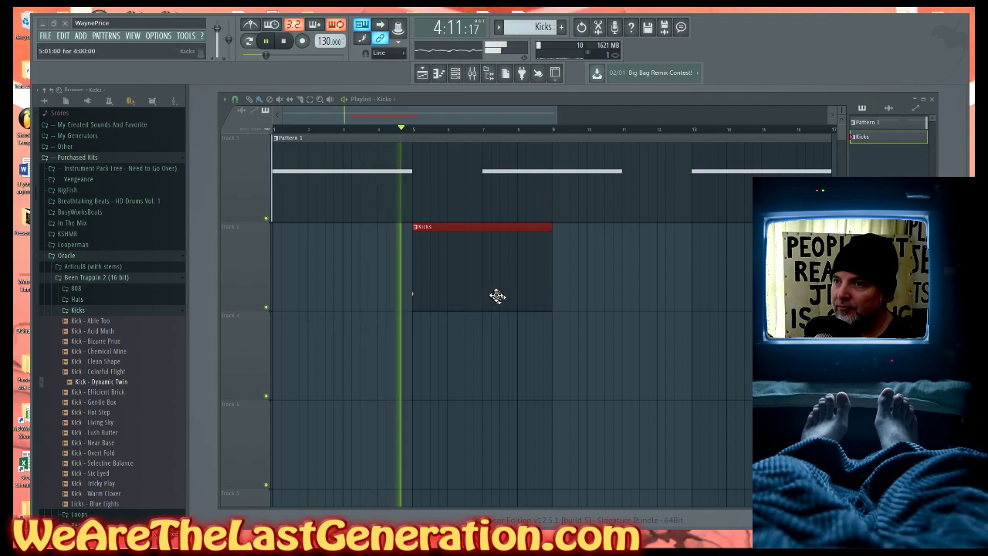
pyautogui.press('space')
pyautogui.moveTo(437, 294); pyautogui.dragTo(457, 293)
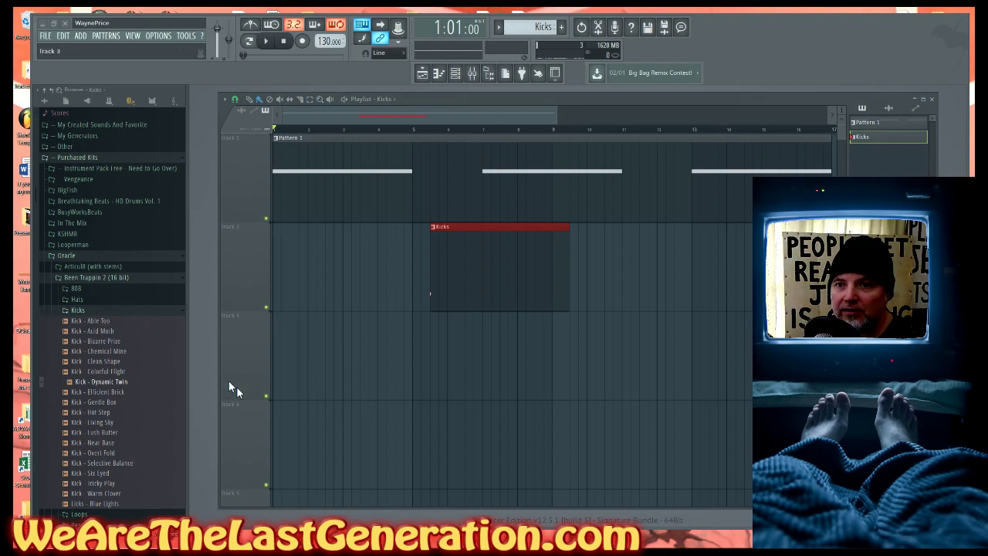
# - Preview the Near Base, Warm Clover and Tricky Play kick samples
pyautogui.click(98, 443)
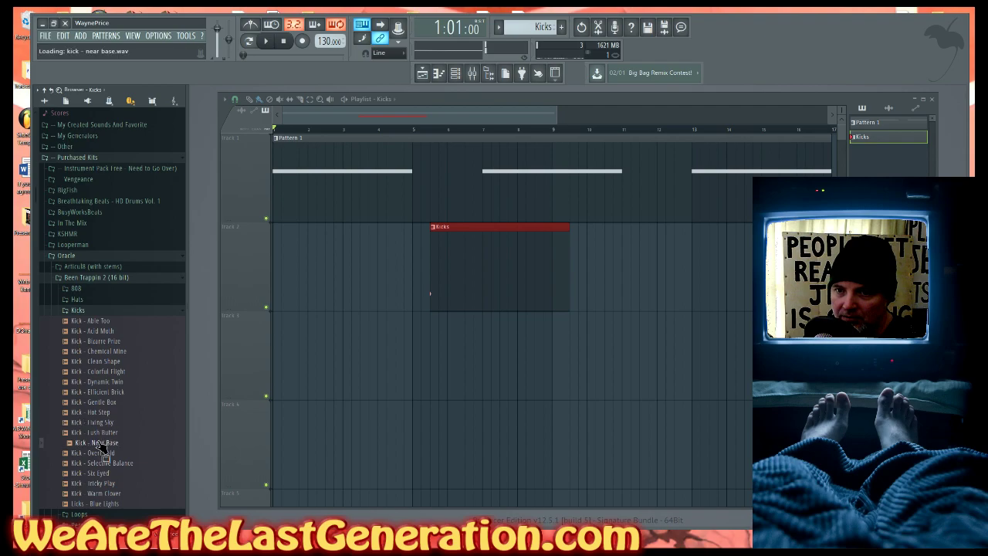
pyautogui.click(99, 493)
pyautogui.click(98, 483)
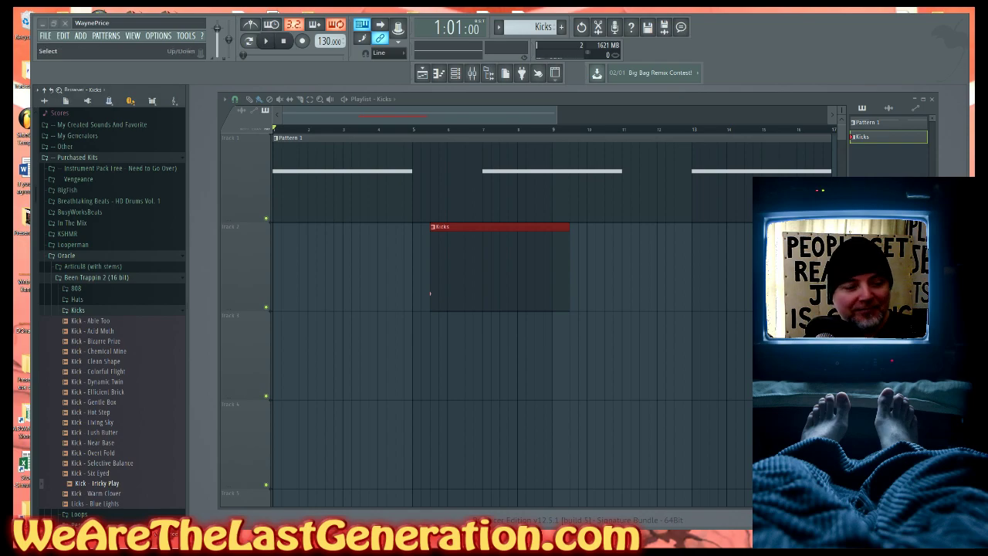
pyautogui.press('z')
pyautogui.press('b')
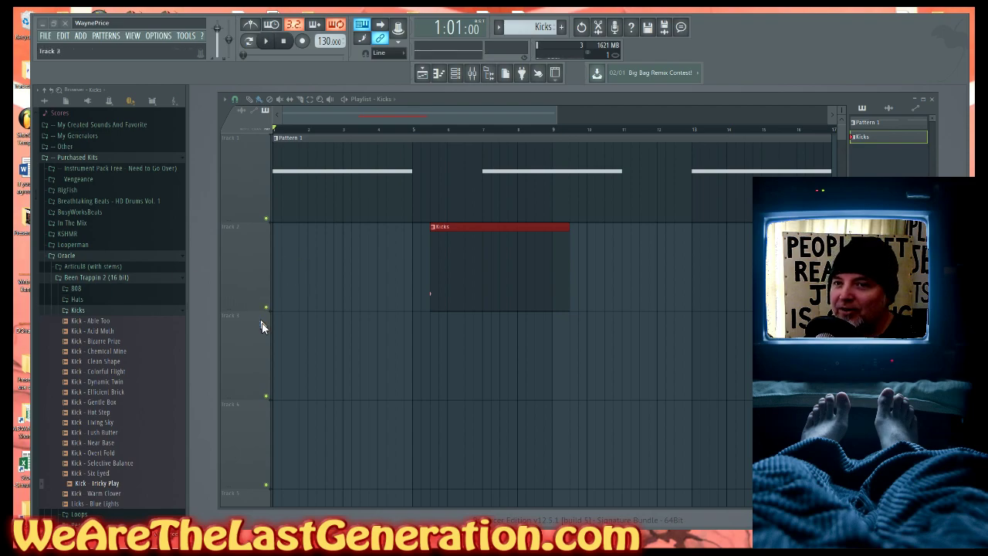
# - Collapse the Purchased Kits folder and preview BB-Kick-03 and Cabin Fever Kick from the Most Used kicks in Used A Lot
pyautogui.click(62, 266)
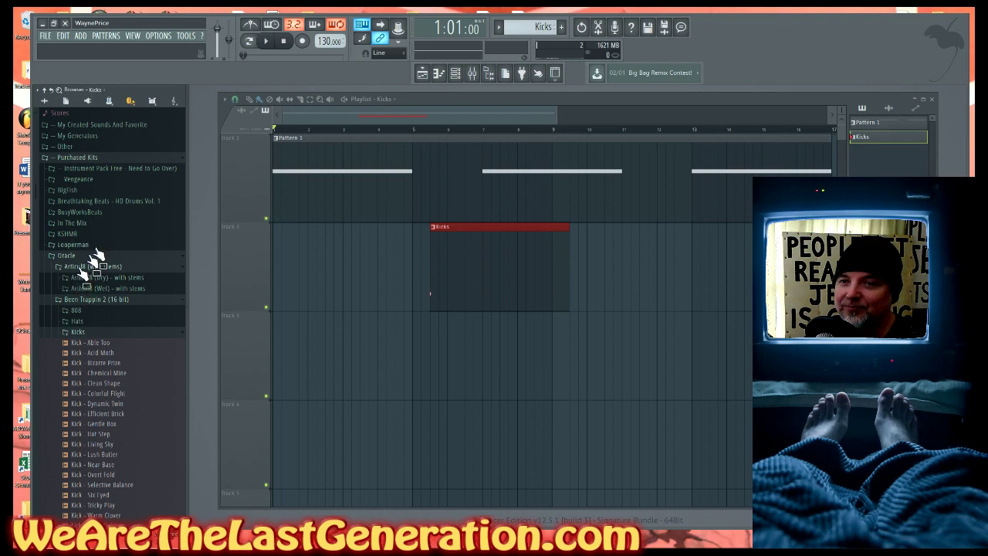
pyautogui.click(43, 168)
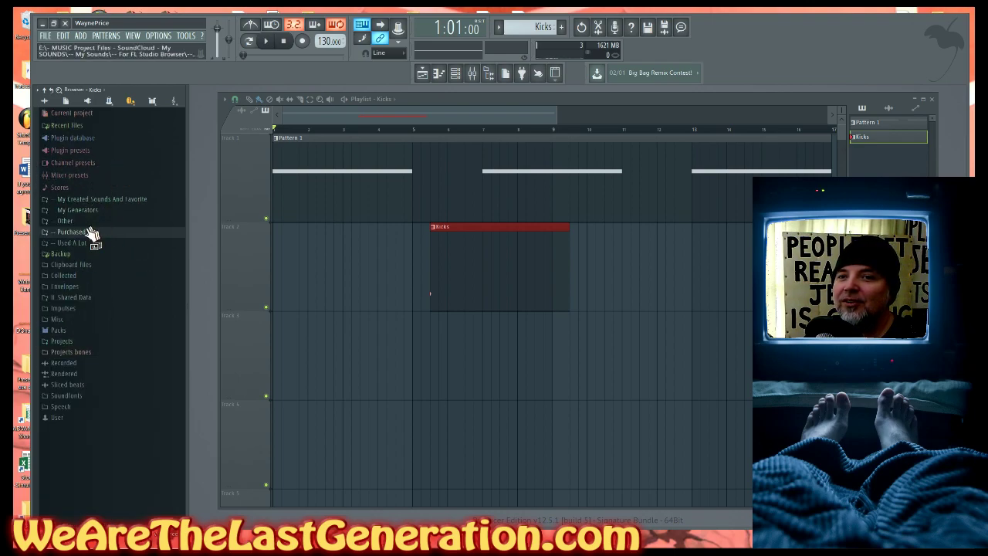
pyautogui.click(48, 244)
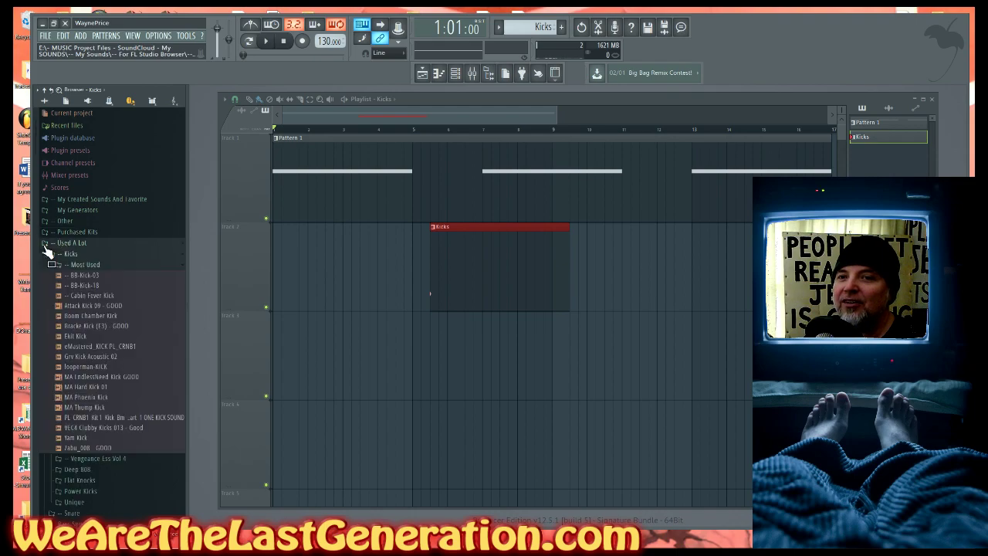
pyautogui.click(82, 275)
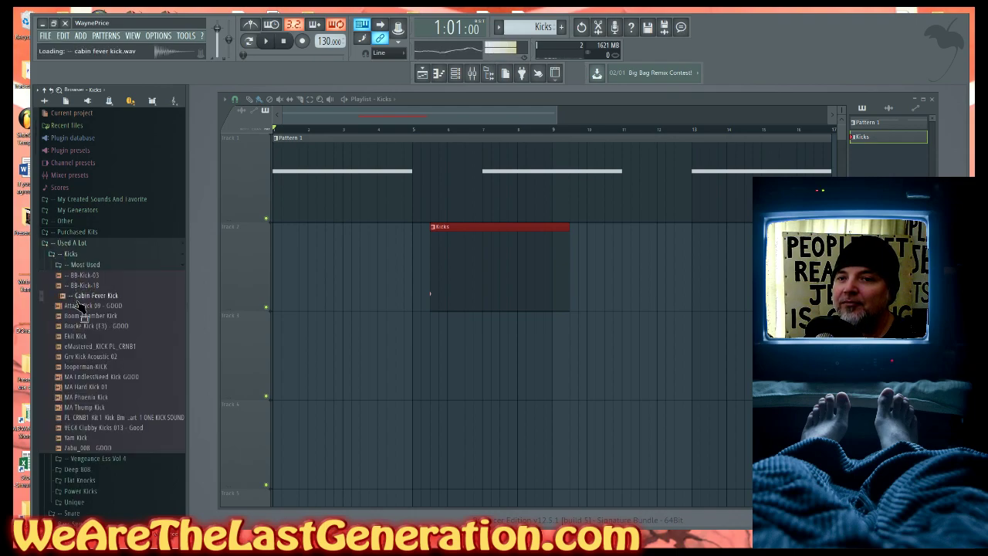
pyautogui.moveTo(81, 284)
pyautogui.mouseDown()
pyautogui.moveTo(316, 287)
pyautogui.moveTo(82, 275)
pyautogui.moveTo(86, 284)
pyautogui.mouseUp()
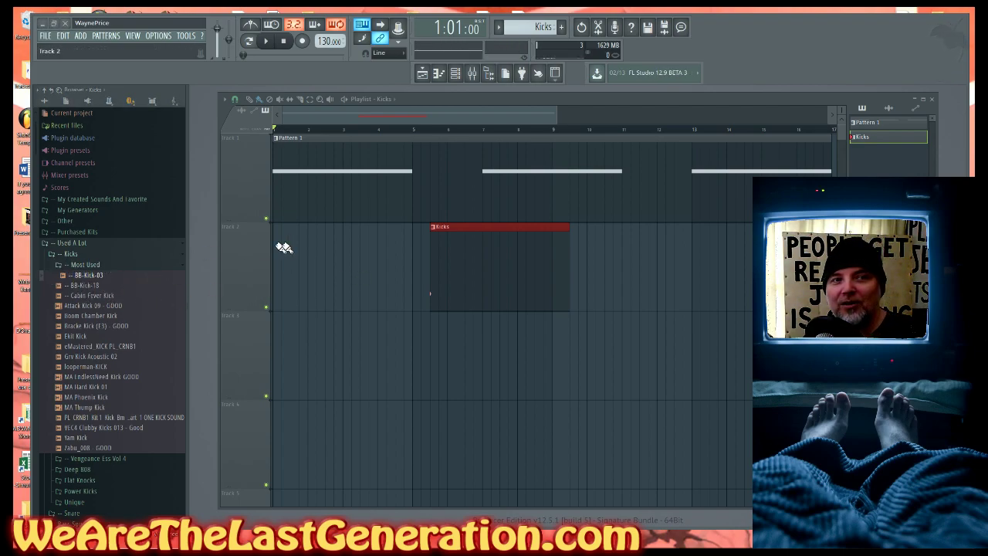
# - Move the Kicks clip to bar 7 and play the opening of the song
pyautogui.moveTo(496, 239); pyautogui.dragTo(514, 274)
pyautogui.press('space')
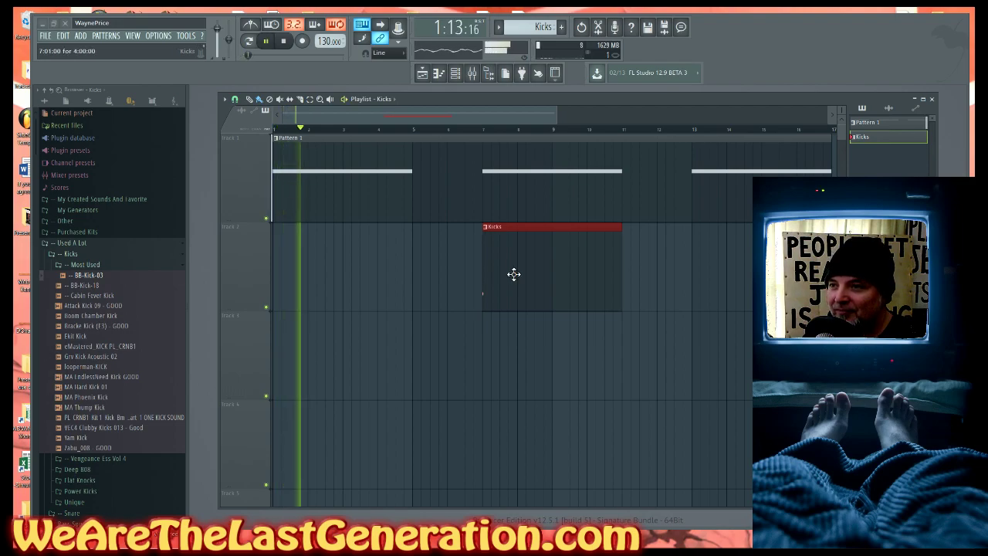
pyautogui.press('space')
pyautogui.press('space')
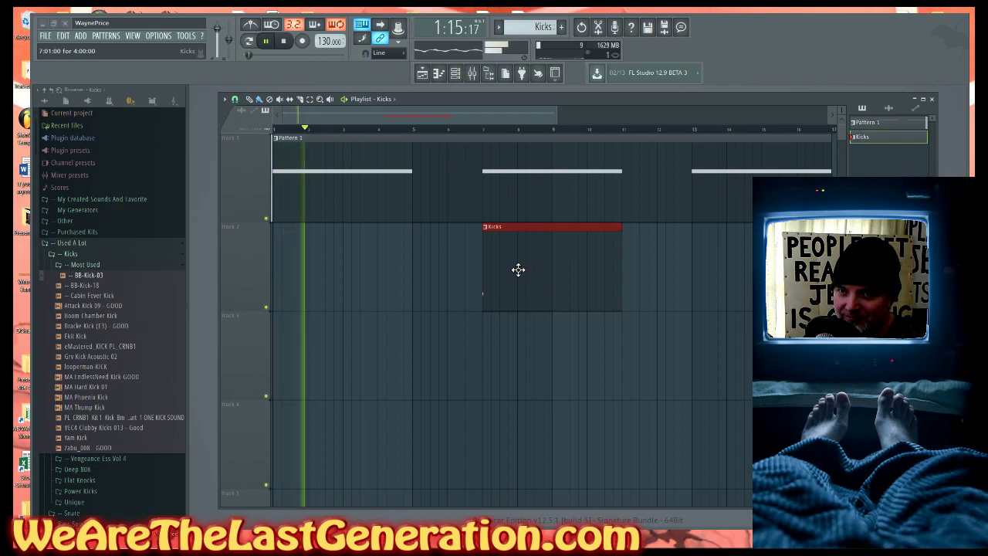
pyautogui.press('space')
# - Preview the Cabin Fever Kick and Attack Kick 09 - GOOD samples with brief song playback
pyautogui.click(88, 295)
pyautogui.click(92, 306)
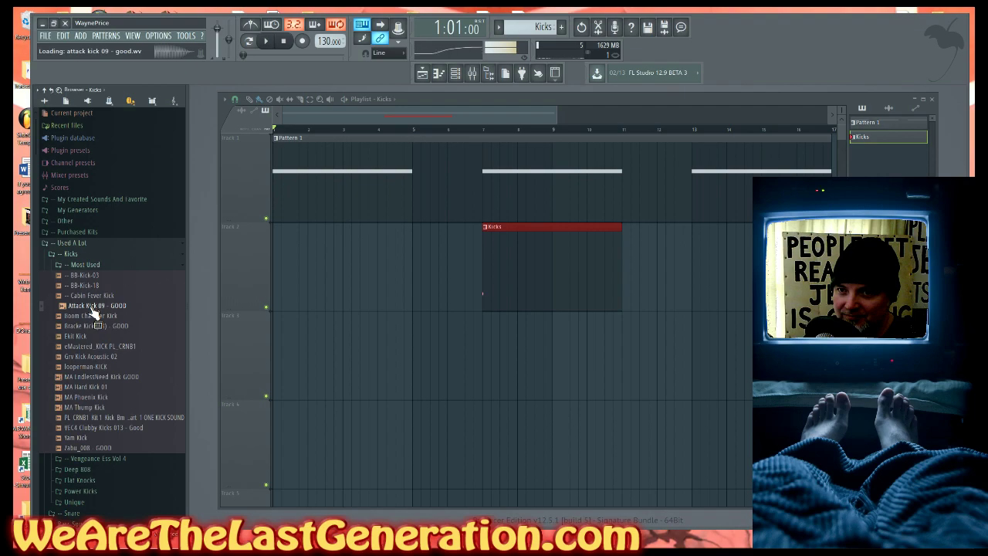
pyautogui.press('space')
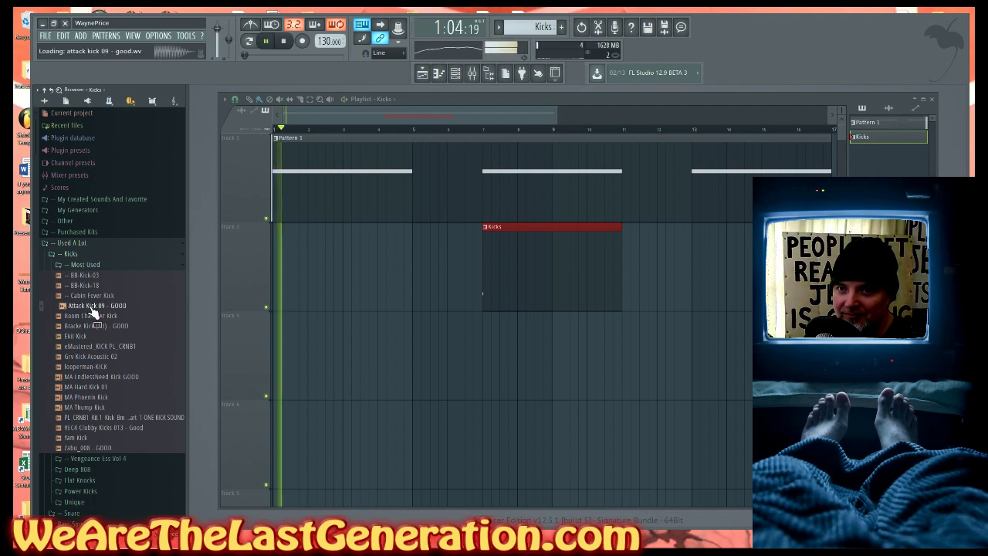
pyautogui.press('space')
# - Move the Kicks clip to the start of bar 1 on Track 2 and play it with the vocal pattern
pyautogui.moveTo(91, 310); pyautogui.dragTo(317, 273)
pyautogui.press('space')
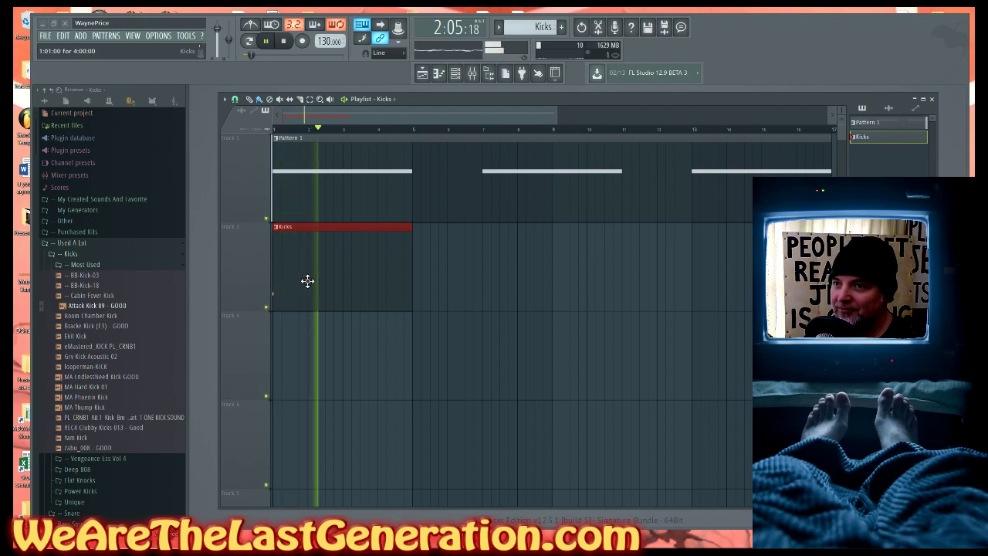
pyautogui.press('space')
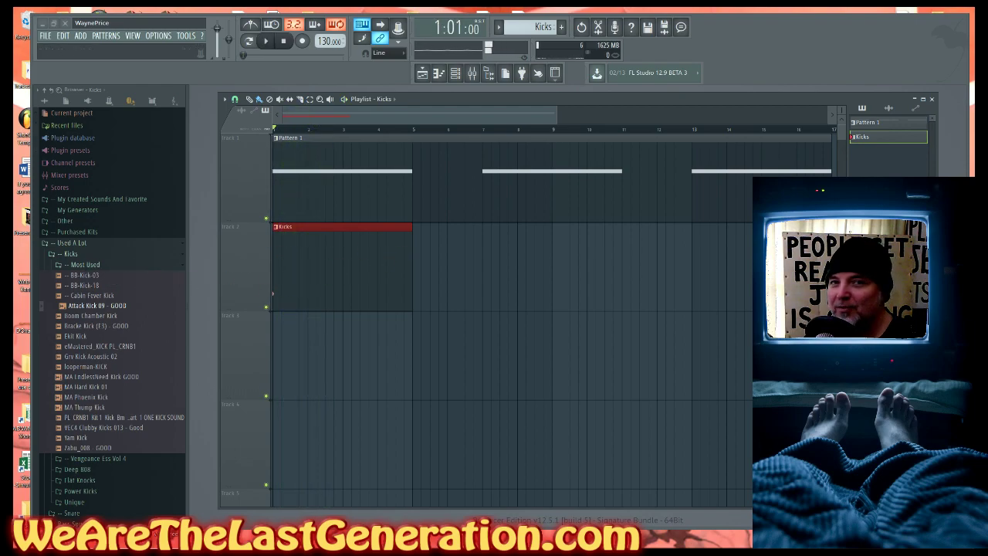
# - Try a kick hit at bar 3 and a pair of hits in the last beat of bar 2 against song playback
pyautogui.press('space')
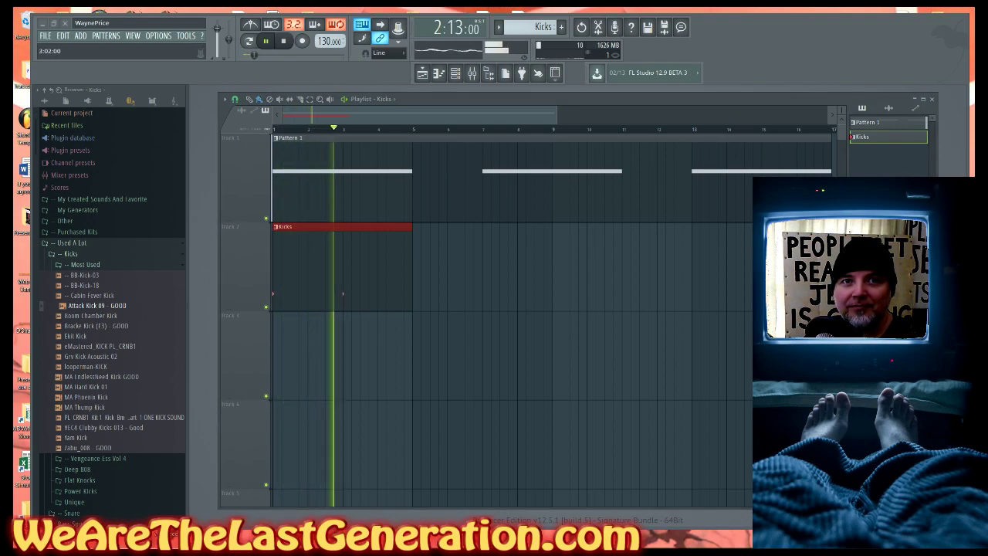
pyautogui.press('space')
pyautogui.press('space')
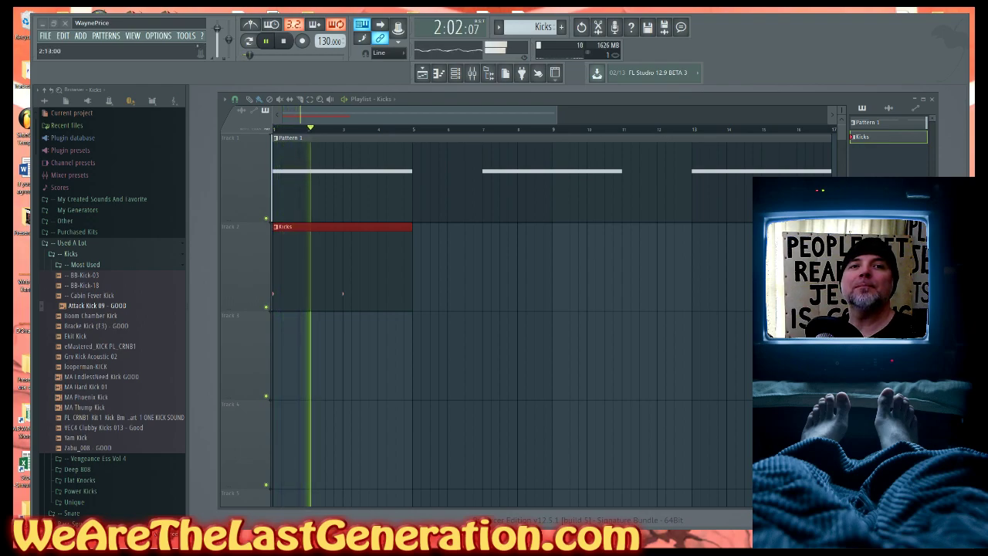
pyautogui.press('space')
pyautogui.press('space')
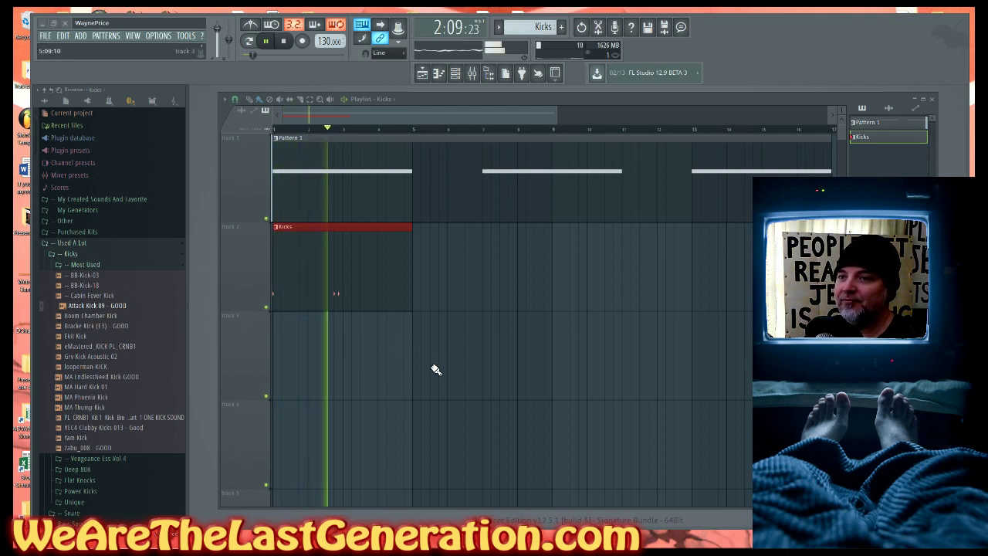
pyautogui.press('space')
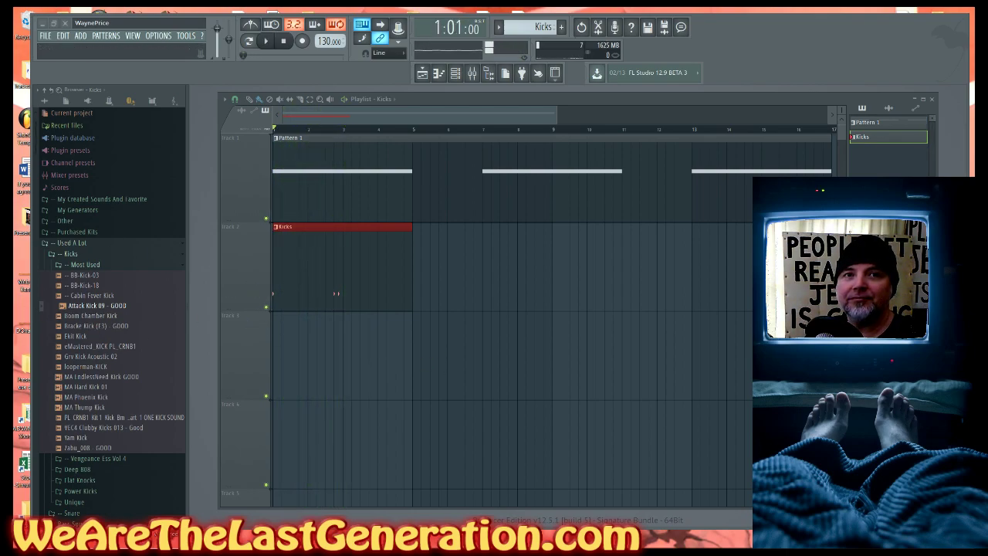
# - Test kick hits at different points in bar 2 with song playback, settling on one at the middle of the bar
pyautogui.press('space')
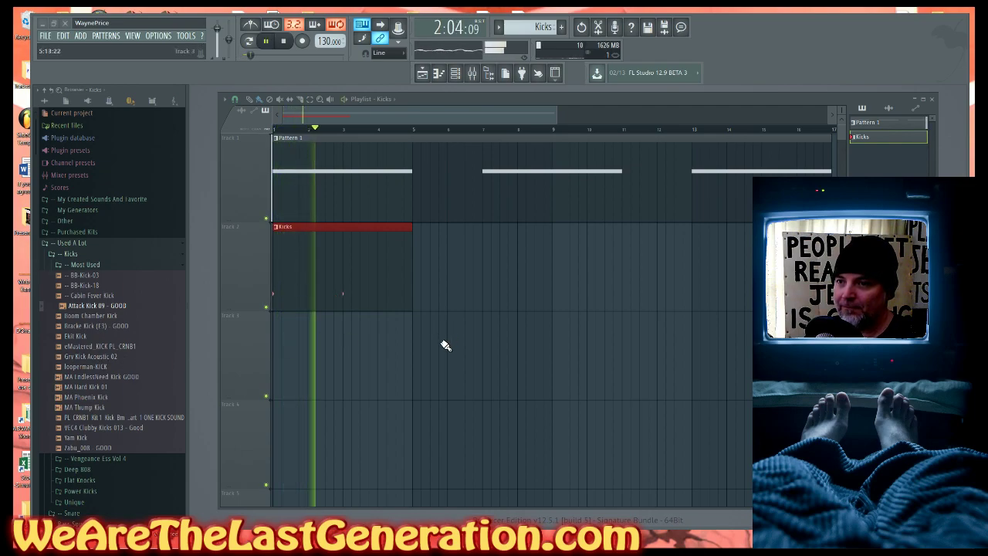
pyautogui.press('space')
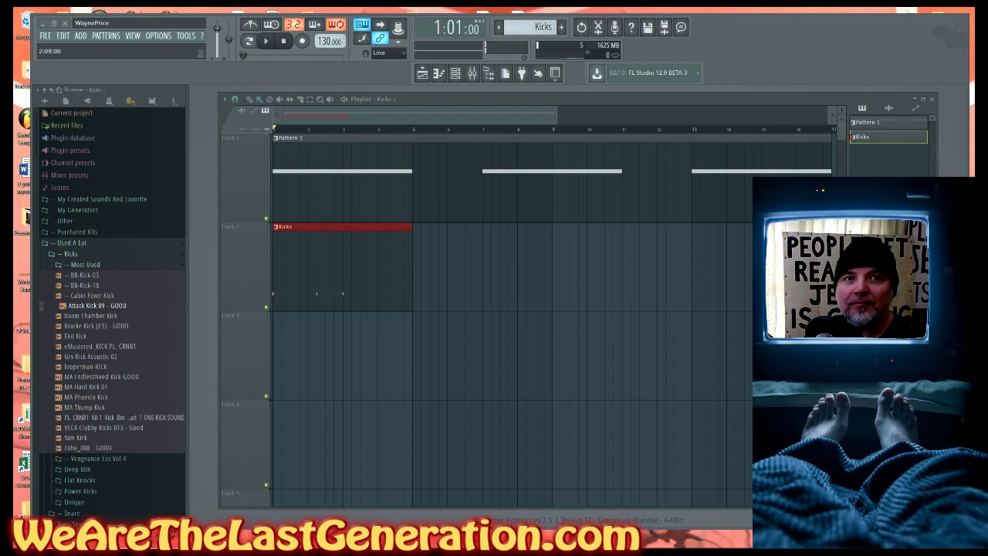
pyautogui.press('space')
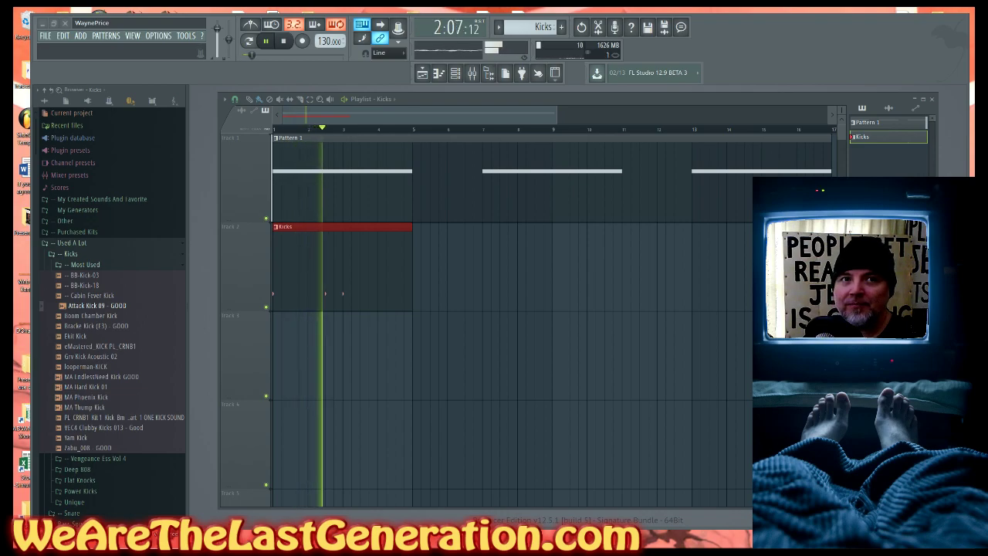
pyautogui.press('space')
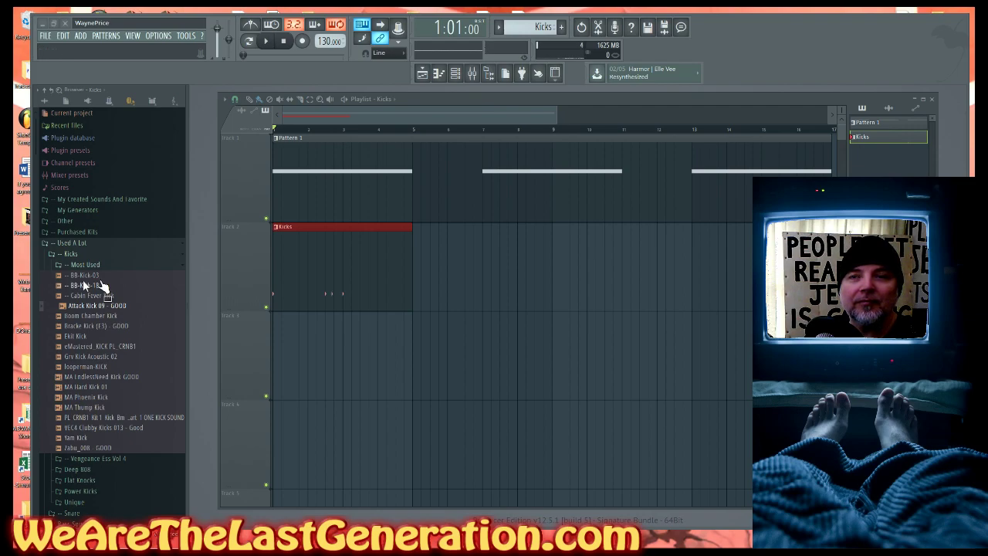
pyautogui.press('space')
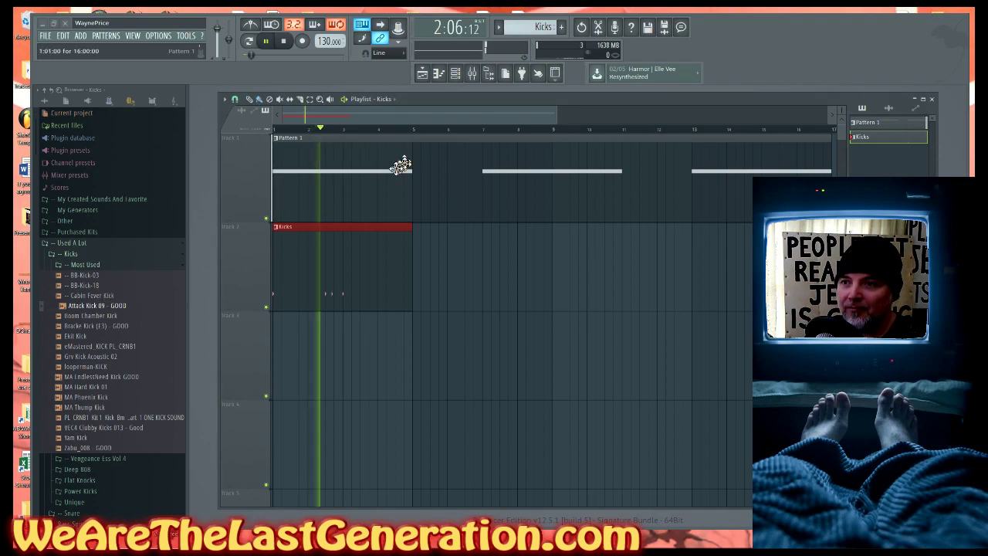
pyautogui.press('space')
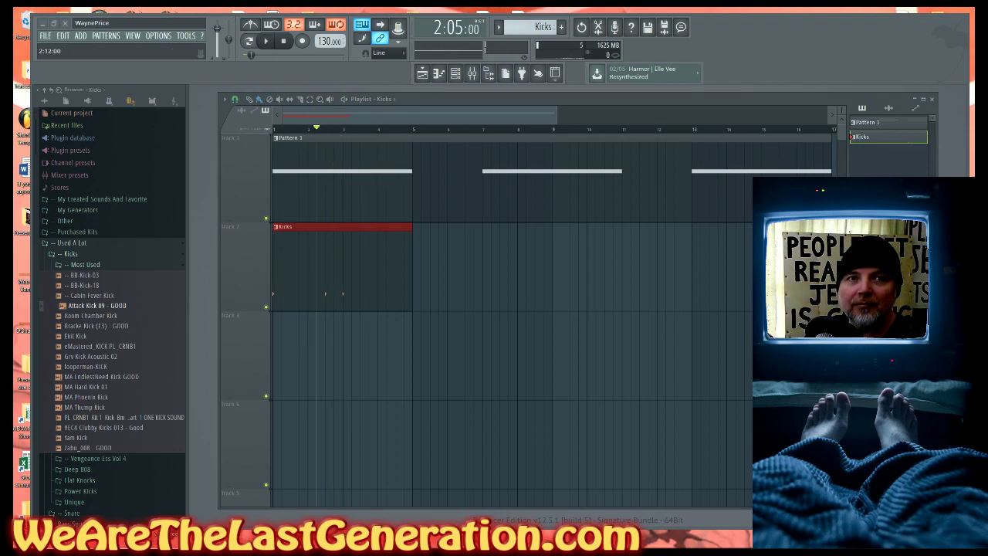
# - Replace the kick hit at bar 3 with two hits in the last beat of bar 2 and play from the song start
pyautogui.press('space')
pyautogui.press('space')
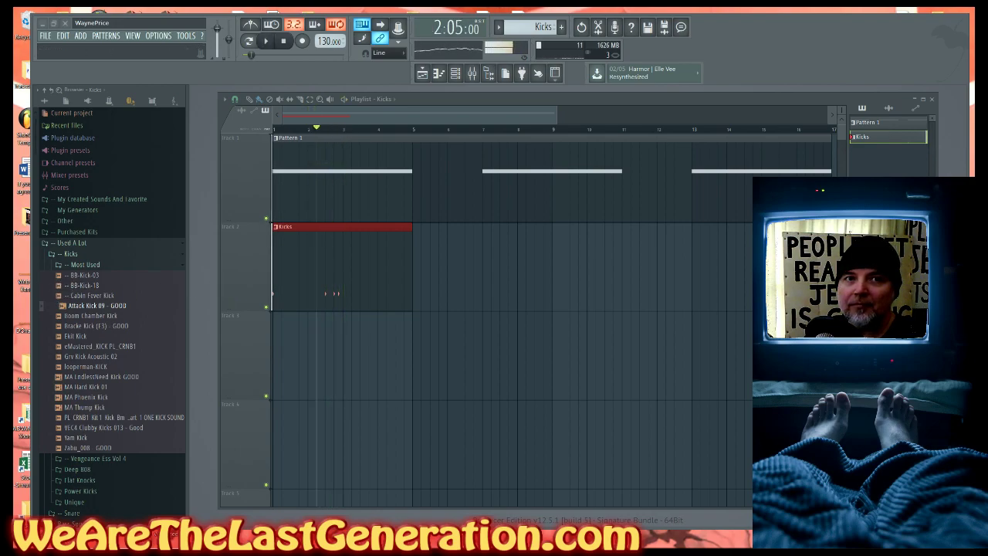
pyautogui.click(275, 129)
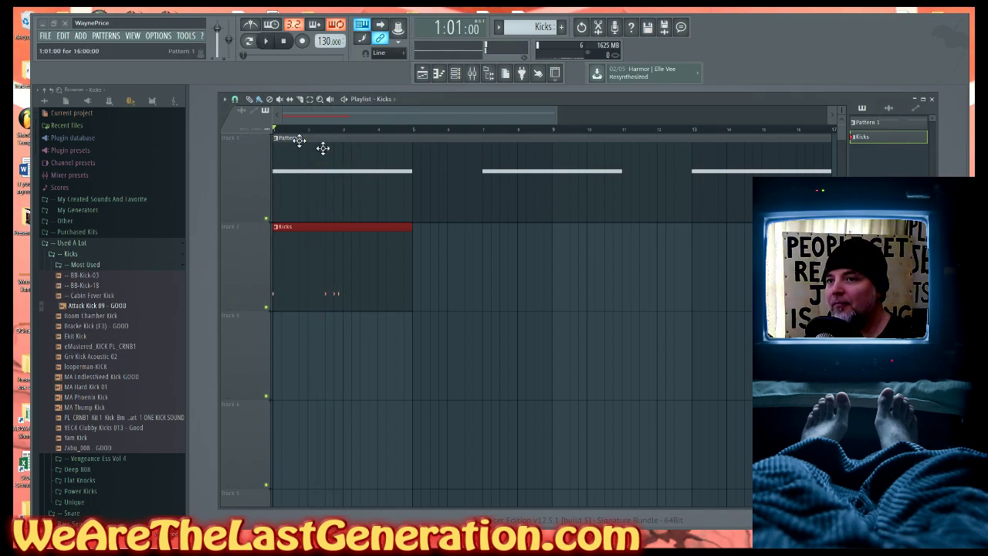
pyautogui.press('space')
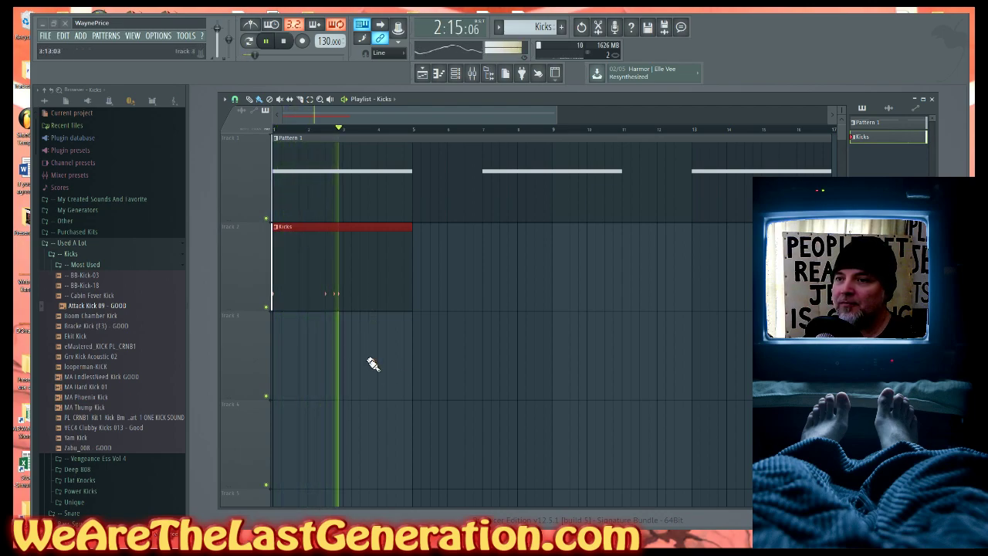
# - Set the song tempo to 146 BPM with the tempo tapper and play the vocal and kicks from the start
pyautogui.press('space')
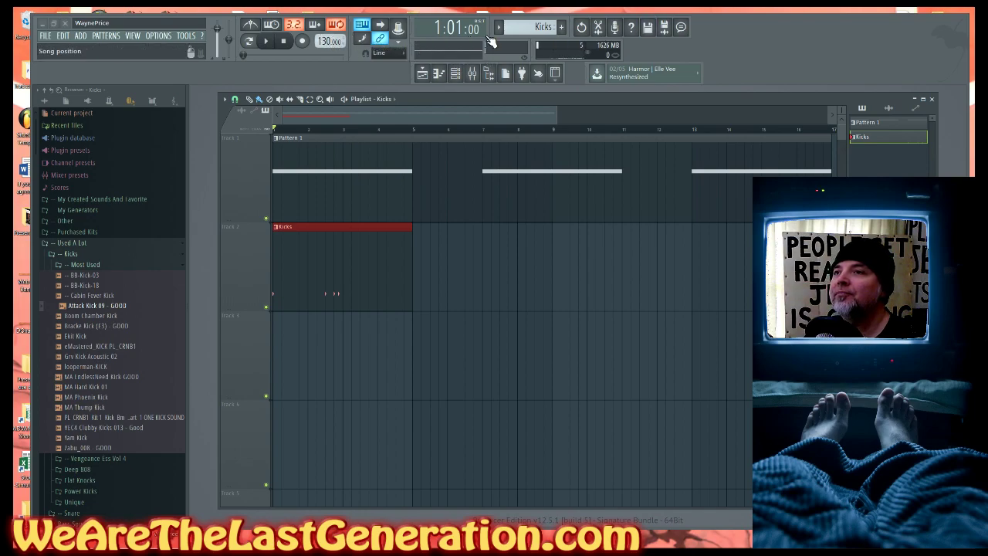
pyautogui.rightClick(324, 41)
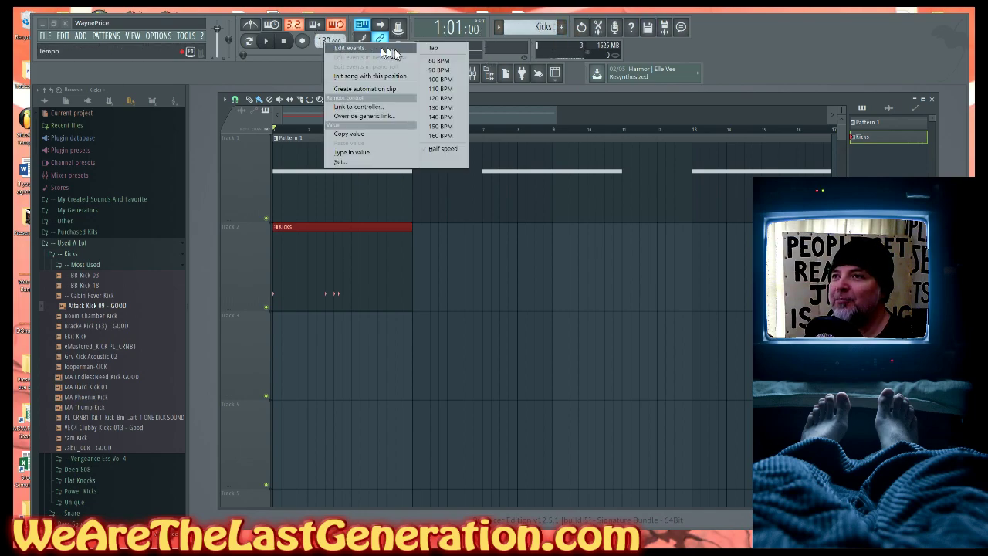
pyautogui.click(356, 51)
pyautogui.click(500, 268)
pyautogui.click(499, 268)
pyautogui.click(500, 268)
pyautogui.click(500, 268)
pyautogui.click(499, 268)
pyautogui.click(500, 268)
pyautogui.click(499, 268)
pyautogui.click(499, 268)
pyautogui.click(500, 268)
pyautogui.click(500, 268)
pyautogui.click(523, 221)
pyautogui.press('space')
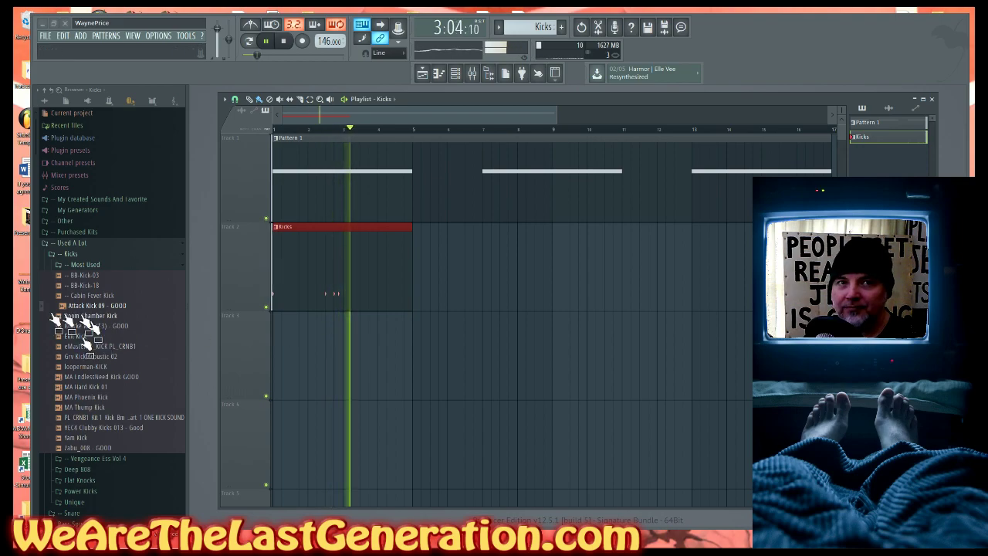
pyautogui.press('space')
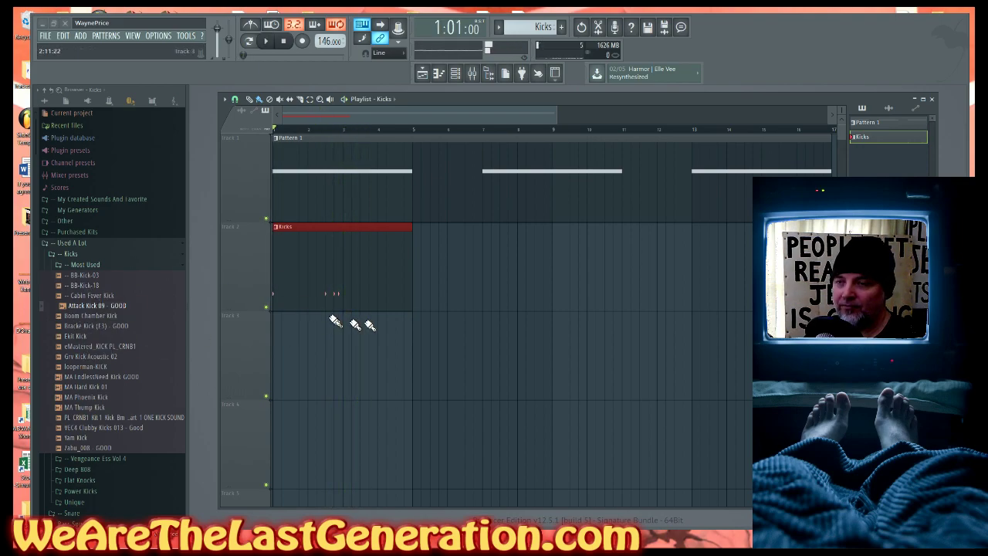
pyautogui.press('space')
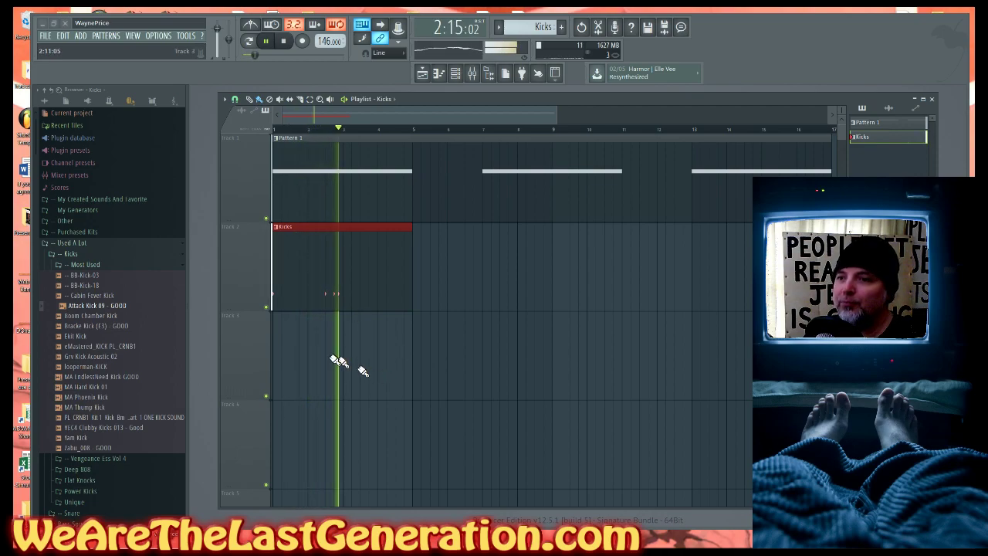
# - Shorten the Kicks clip on Track 2 to three bars and place a second three-bar Kicks clip at bar 5
pyautogui.moveTo(412, 288); pyautogui.dragTo(473, 287)
pyautogui.press('space')
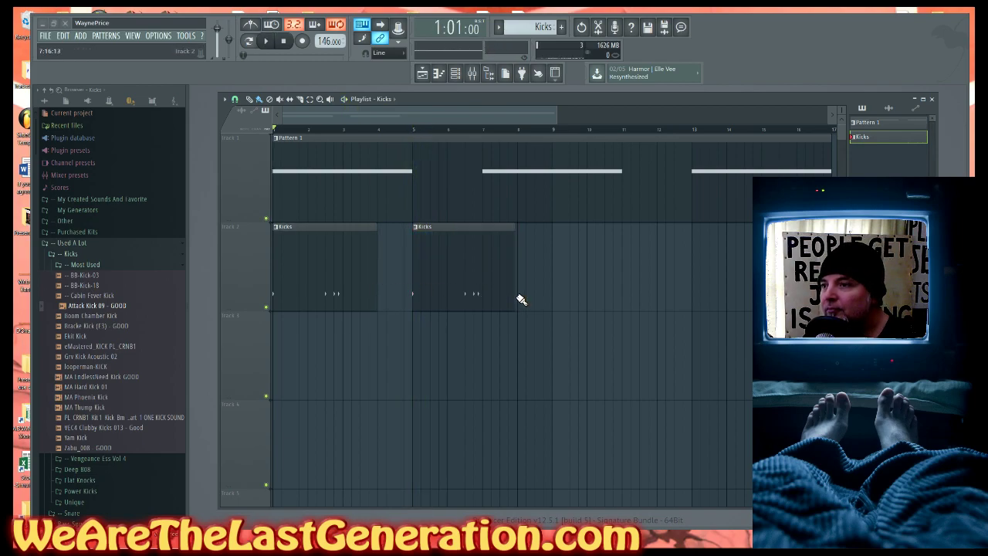
pyautogui.press('space')
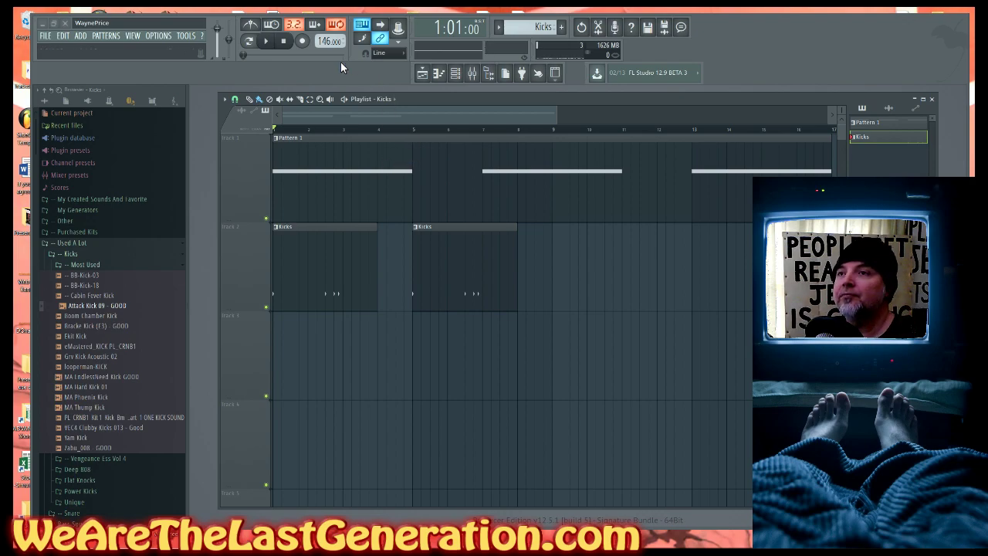
# - Set the song tempo to 144 BPM with the tempo tapper and check it with song playback
pyautogui.rightClick(326, 39)
pyautogui.click(439, 46)
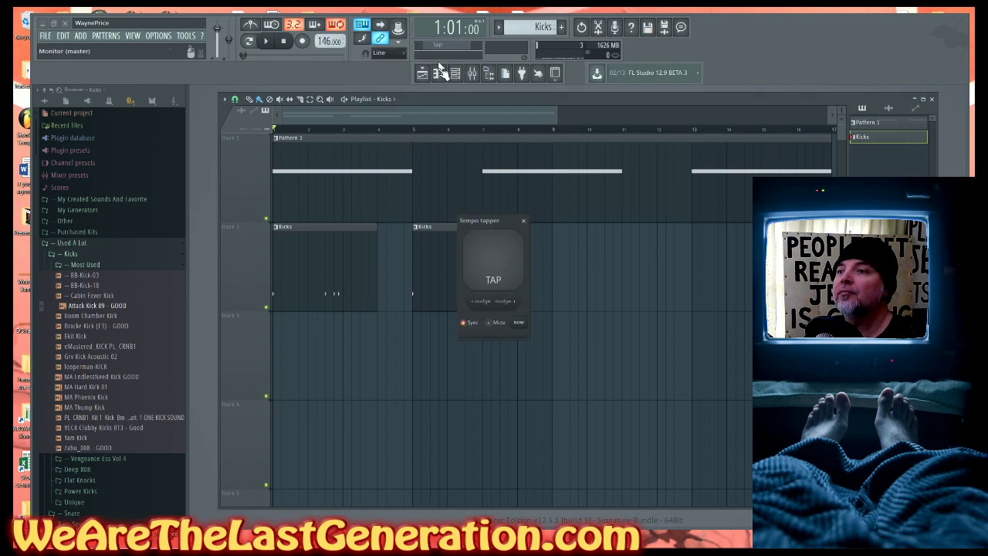
pyautogui.click(498, 276)
pyautogui.click(498, 277)
pyautogui.click(498, 276)
pyautogui.click(498, 276)
pyautogui.click(498, 276)
pyautogui.click(498, 276)
pyautogui.click(498, 277)
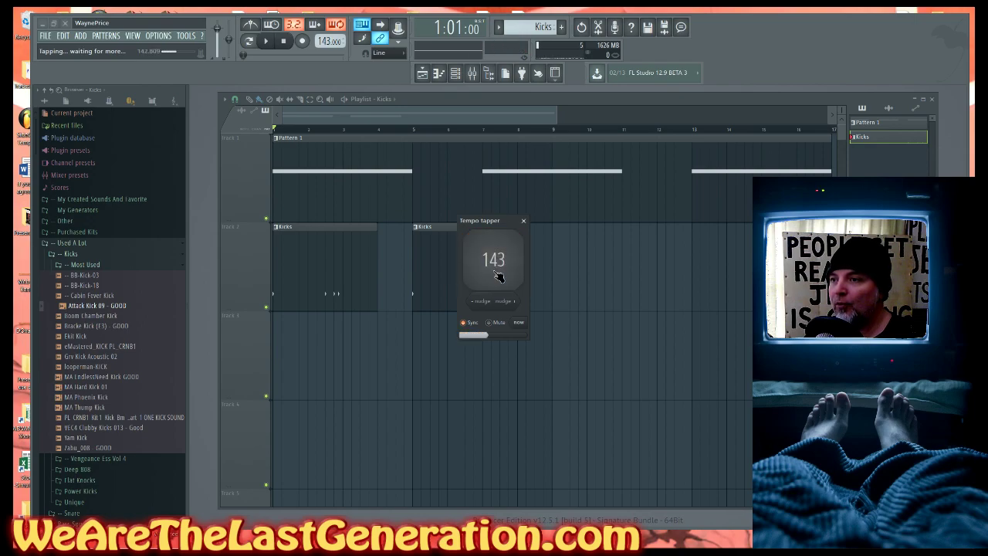
pyautogui.click(498, 276)
pyautogui.click(498, 277)
pyautogui.click(498, 277)
pyautogui.click(498, 276)
pyautogui.click(498, 276)
pyautogui.click(498, 277)
pyautogui.click(498, 276)
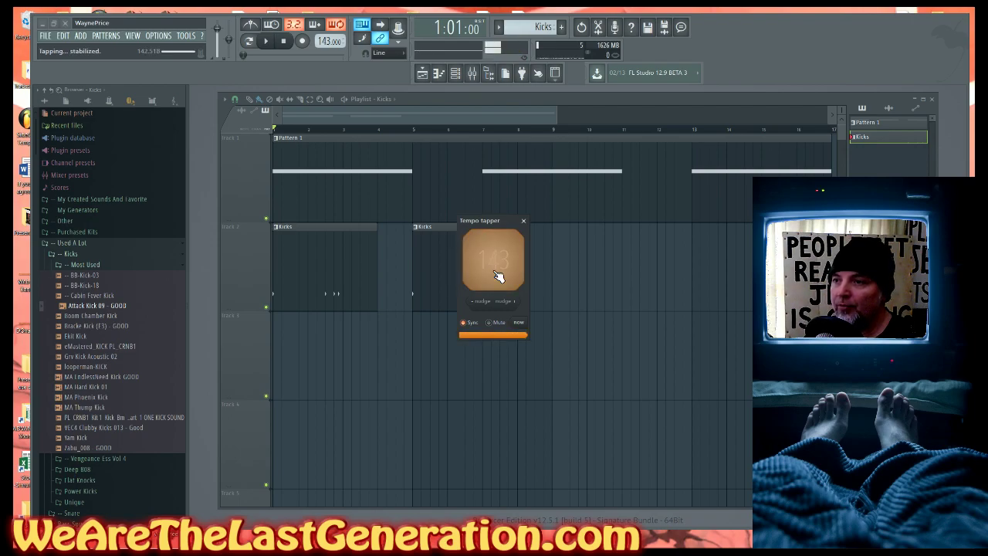
pyautogui.click(498, 277)
pyautogui.click(498, 276)
pyautogui.click(498, 277)
pyautogui.click(498, 277)
pyautogui.click(498, 276)
pyautogui.click(498, 277)
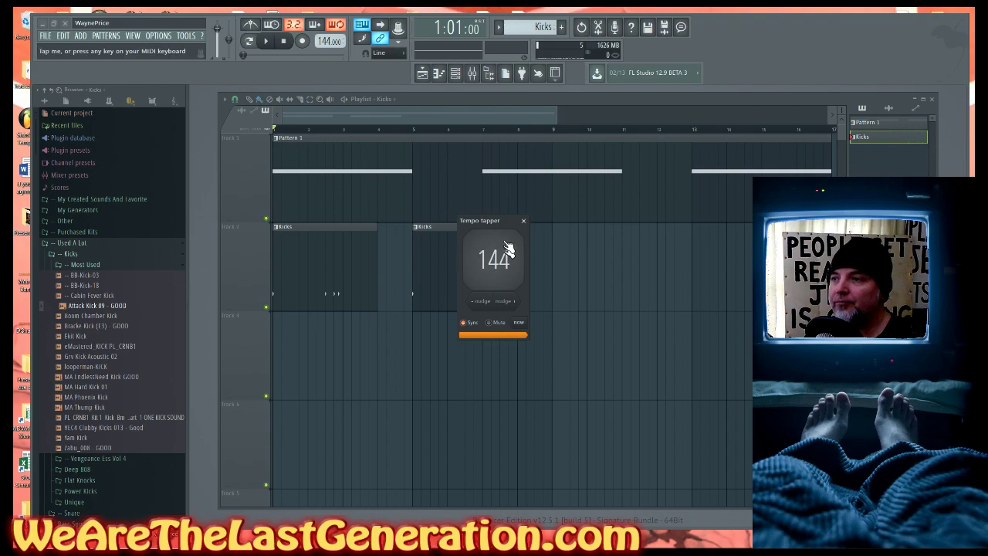
pyautogui.click(525, 222)
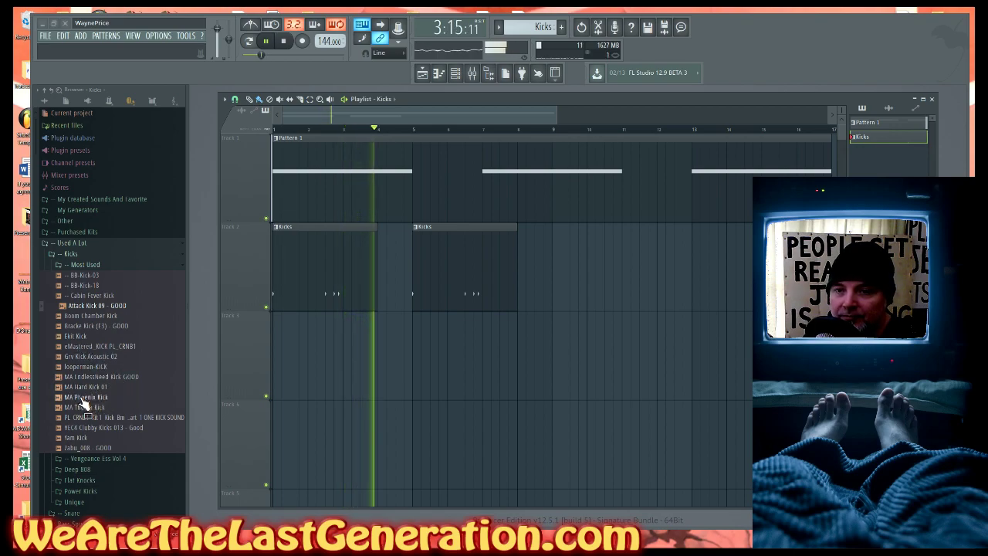
pyautogui.press('space')
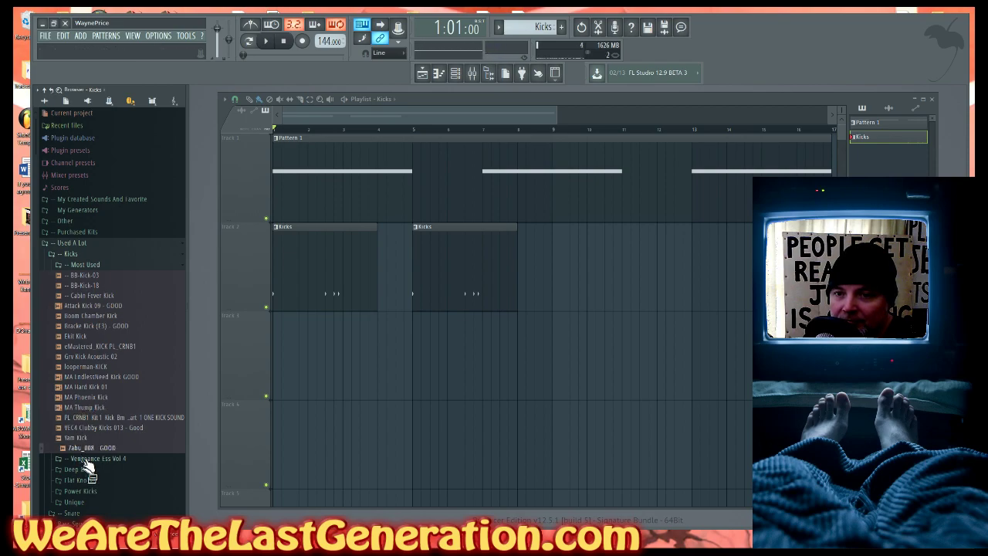
# - Add the Gunrange Snare sample from the Favorite Snares folder to the Kicks pattern's beat
pyautogui.press('space')
pyautogui.press('space')
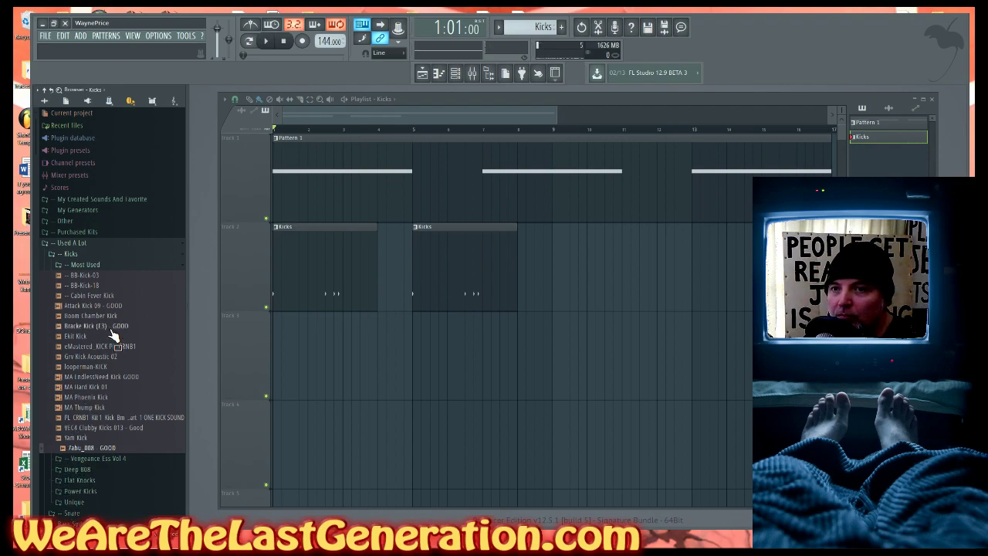
pyautogui.click(54, 256)
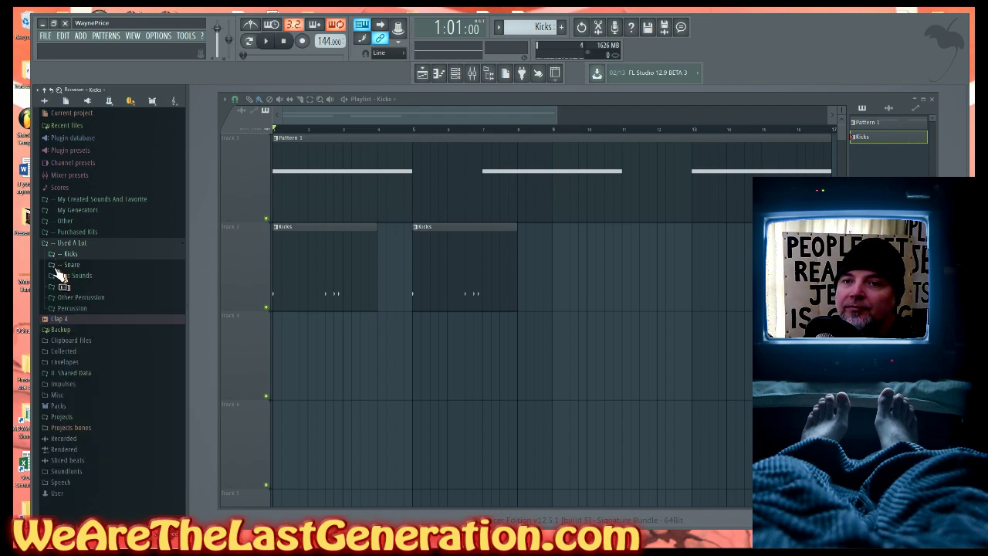
pyautogui.click(54, 265)
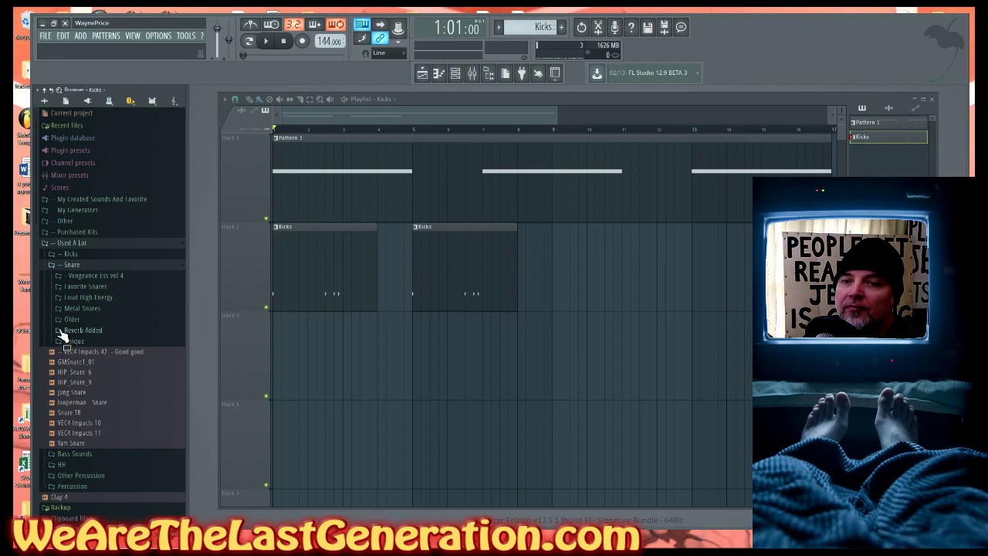
pyautogui.click(65, 292)
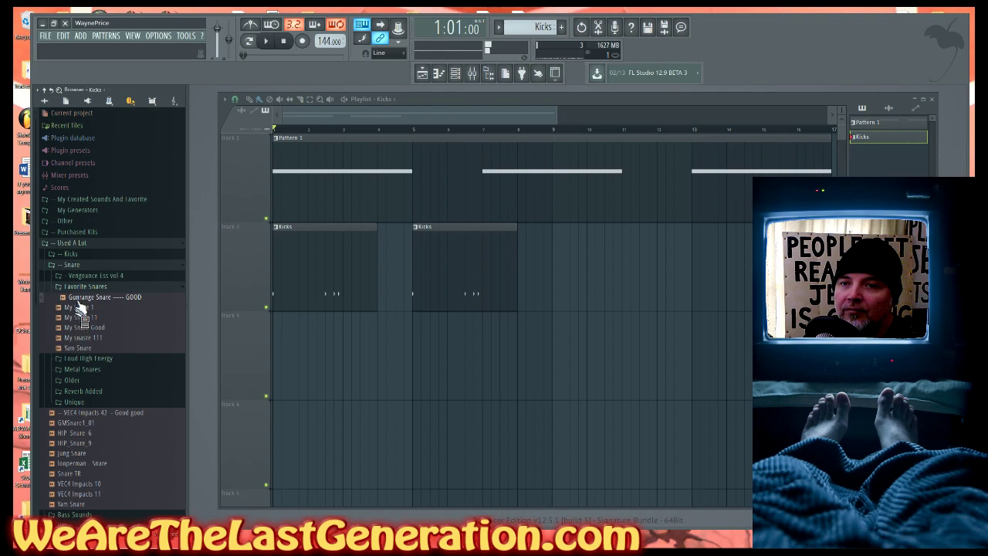
pyautogui.click(74, 298)
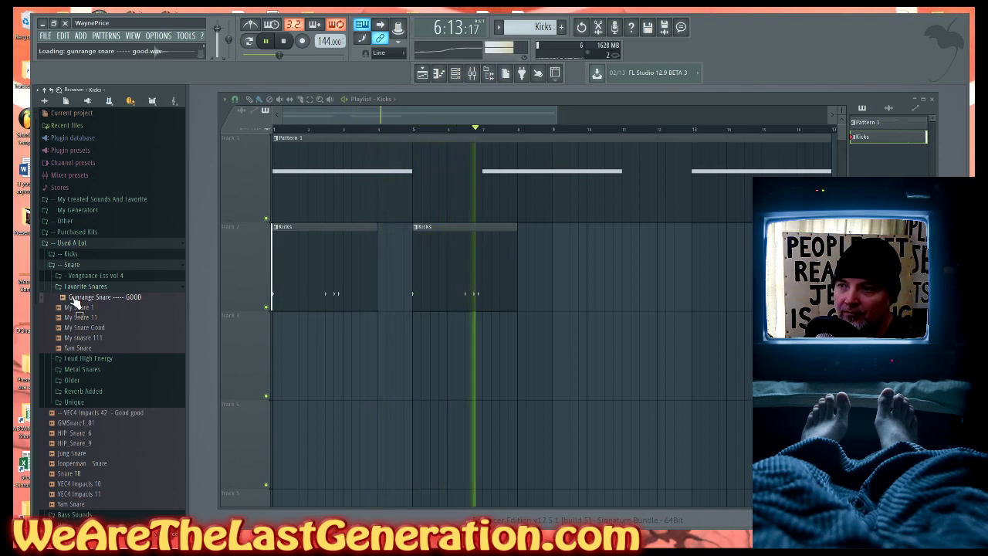
pyautogui.press('space')
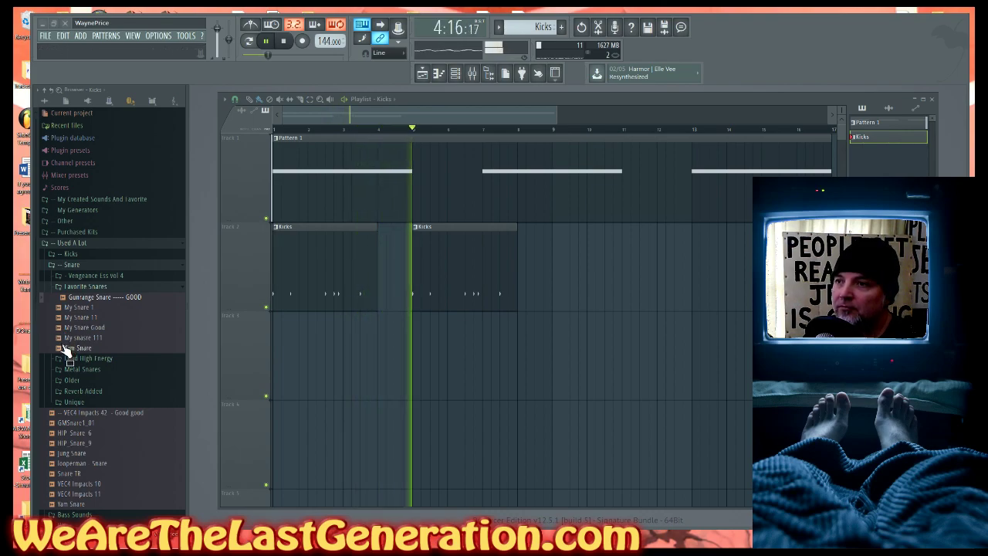
# - Play back the beat and shift the snare hit in bar 3 of the Kicks pattern slightly earlier
pyautogui.moveTo(66, 347); pyautogui.dragTo(297, 376)
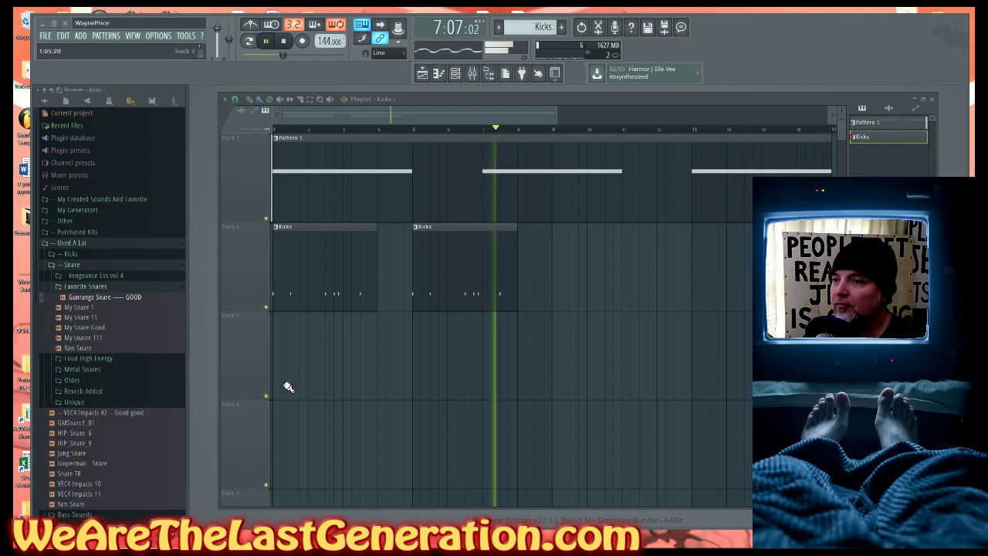
pyautogui.press('space')
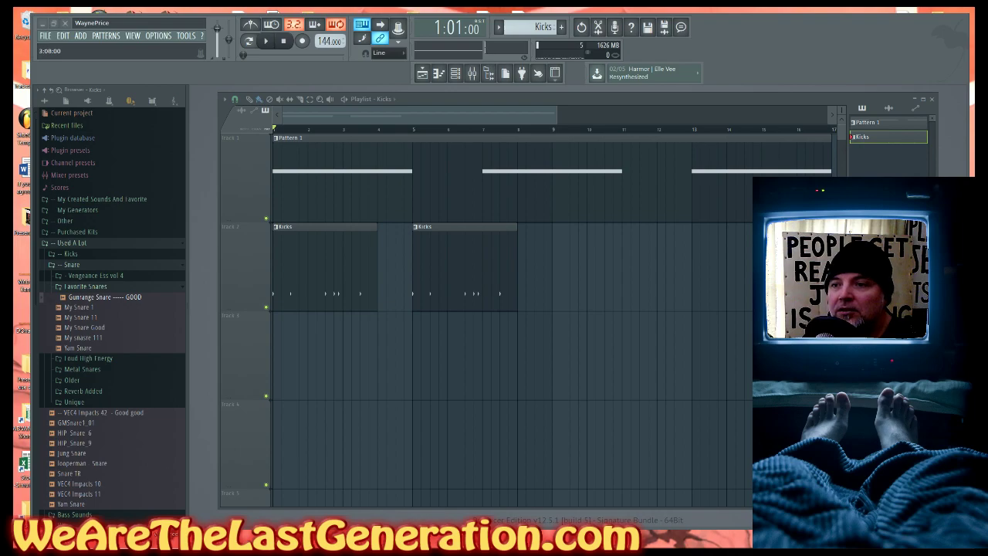
pyautogui.press('space')
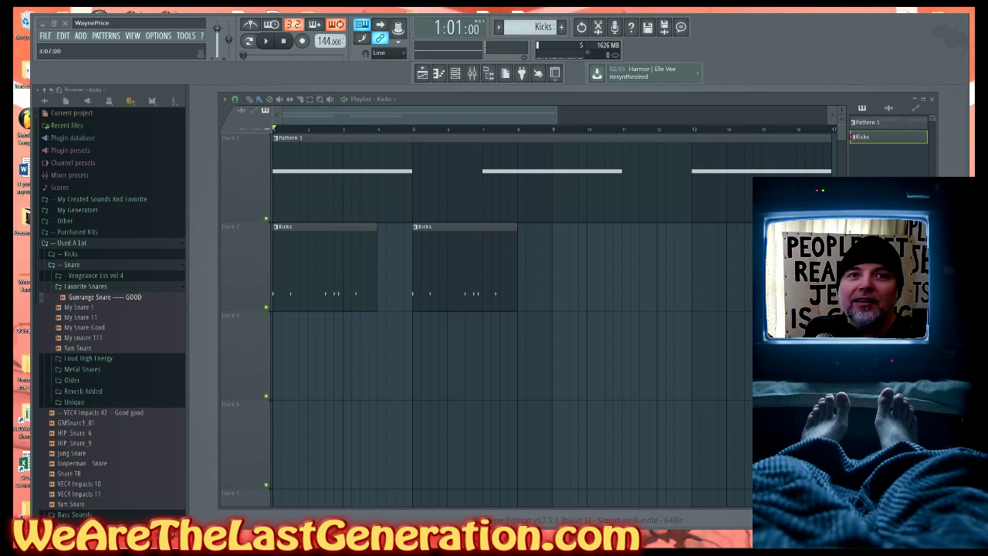
pyautogui.press('space')
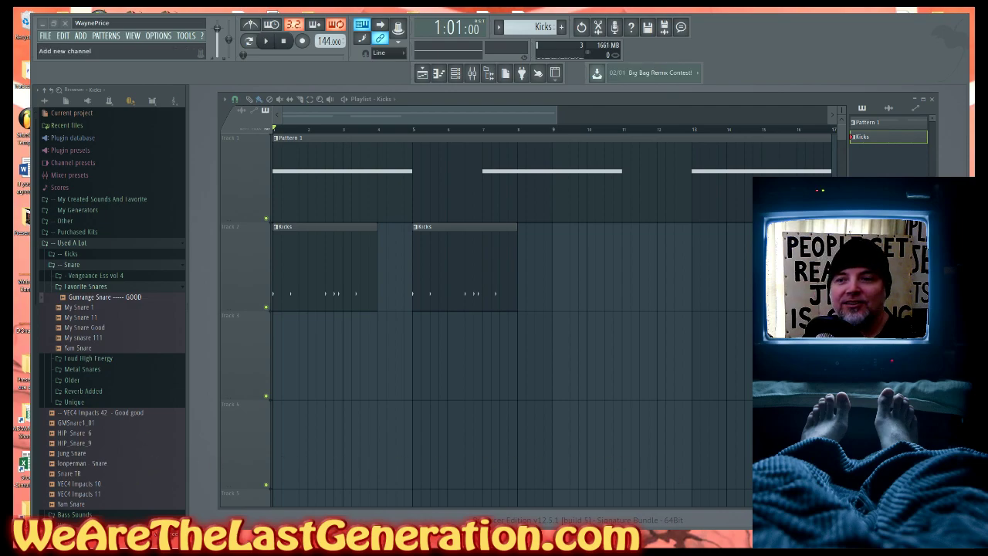
# - Audition other snares in the Loud High Energy, Metal Snares and Older folders, plus VEC4 Impacts 42 and Yam Snare
pyautogui.click(76, 360)
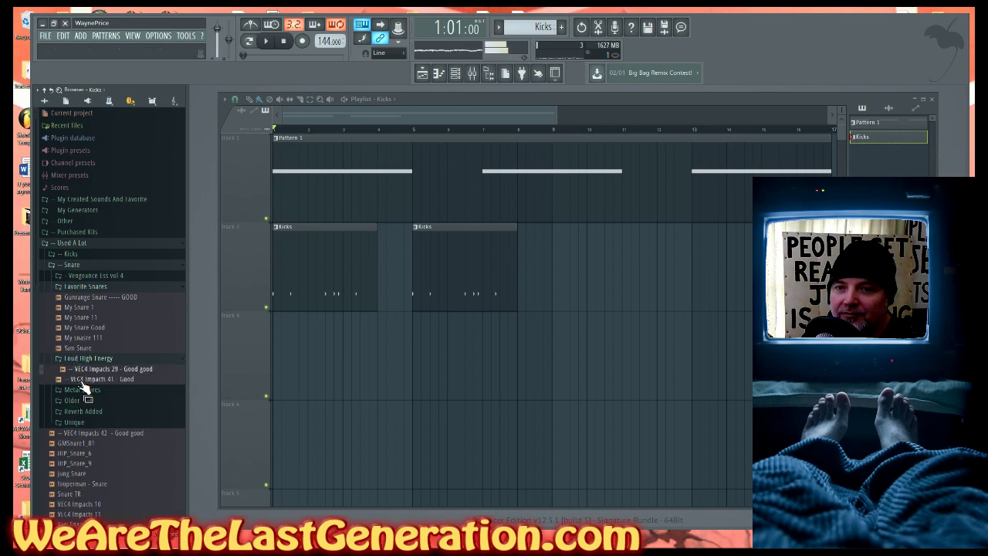
pyautogui.click(77, 391)
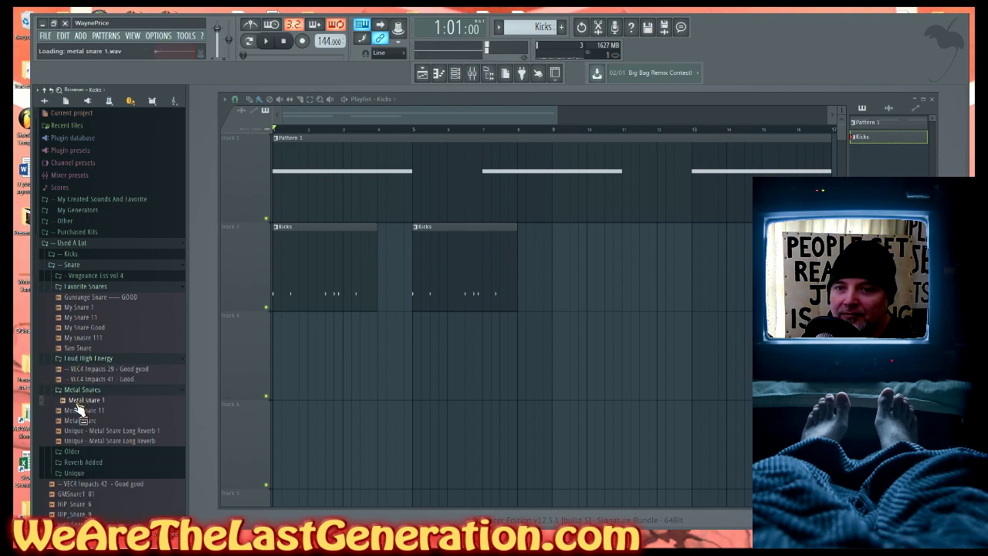
pyautogui.click(71, 453)
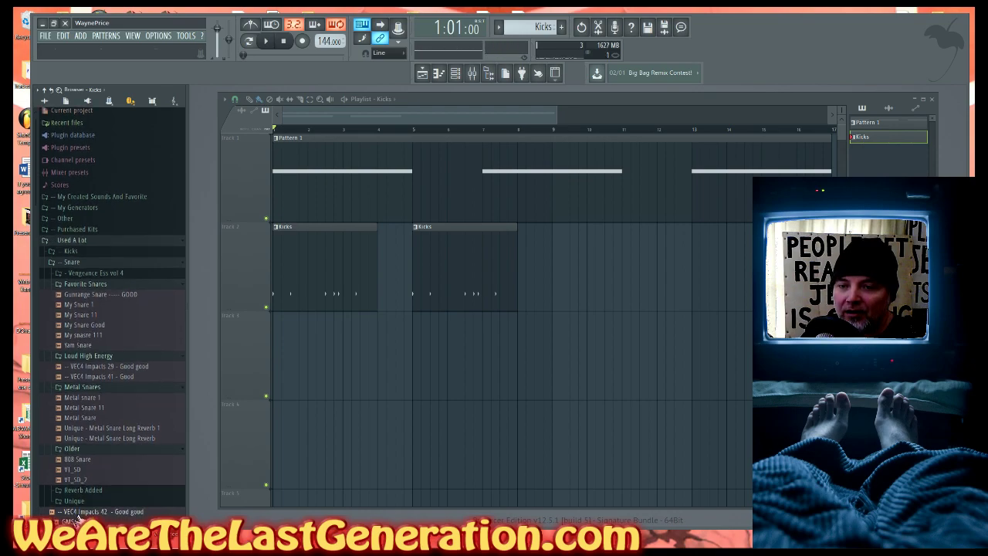
pyautogui.press('space')
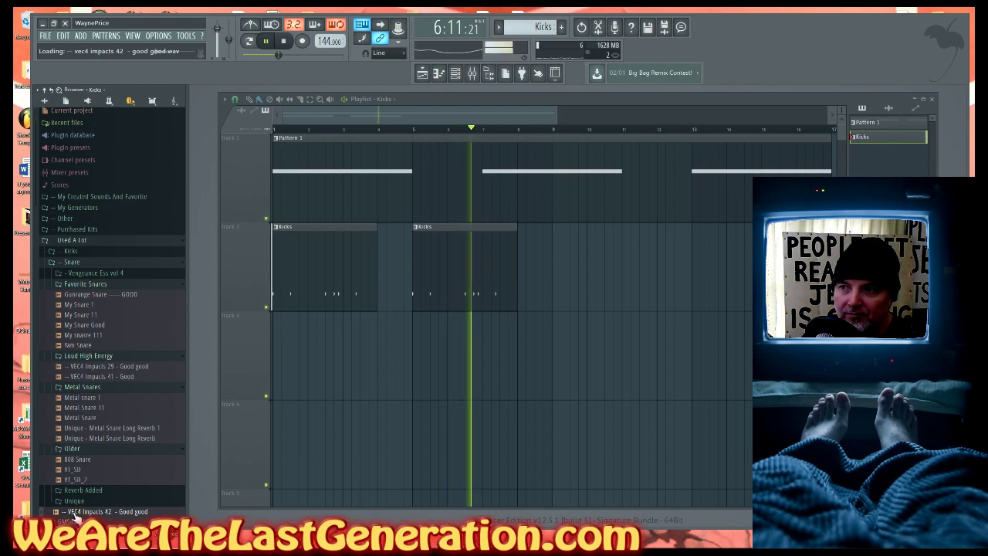
pyautogui.moveTo(73, 515); pyautogui.dragTo(75, 418)
pyautogui.press('space')
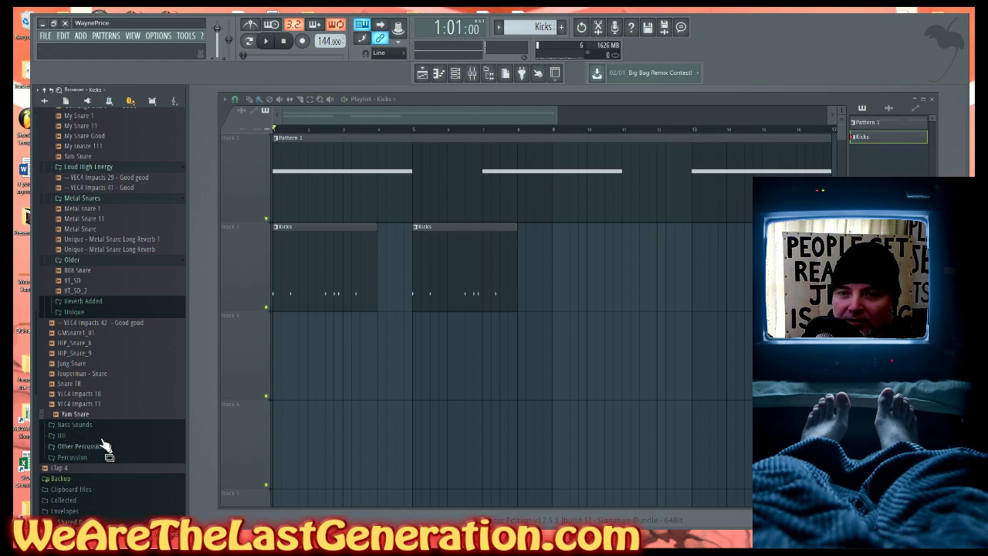
# - Add the Grv CH 07 hi-hat from the HH Short folder and fill the Kicks pattern with evenly spaced hits
pyautogui.moveTo(67, 446); pyautogui.dragTo(68, 467)
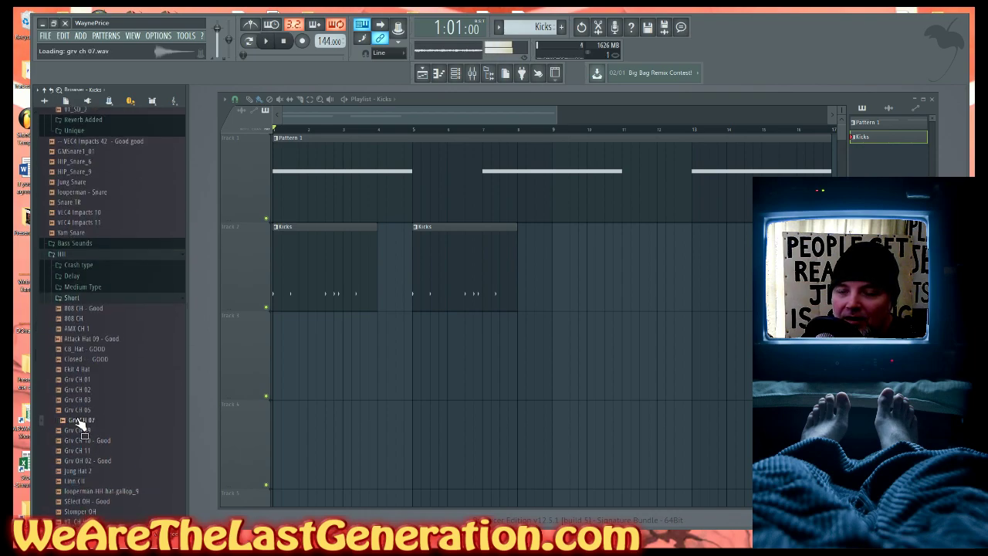
pyautogui.press('space')
pyautogui.moveTo(80, 425)
pyautogui.mouseDown()
pyautogui.moveTo(81, 479)
pyautogui.moveTo(87, 429)
pyautogui.mouseUp()
pyautogui.press('space')
pyautogui.press('space')
pyautogui.press('space')
pyautogui.press('space')
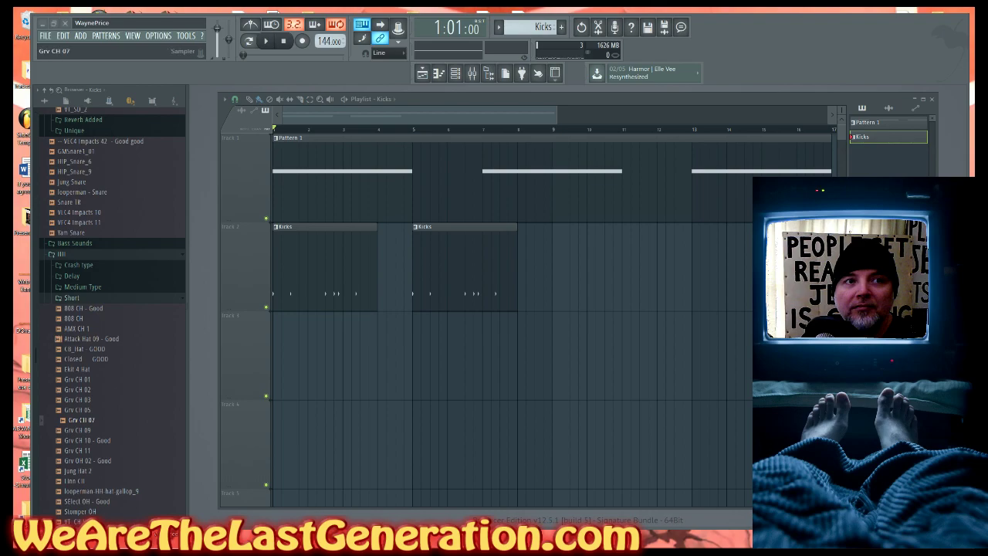
pyautogui.press('space')
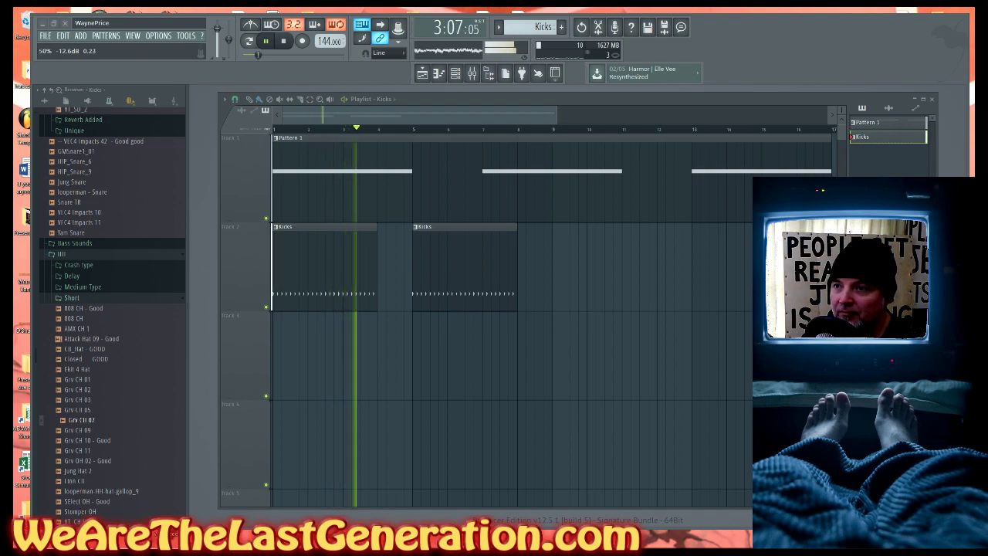
pyautogui.press('space')
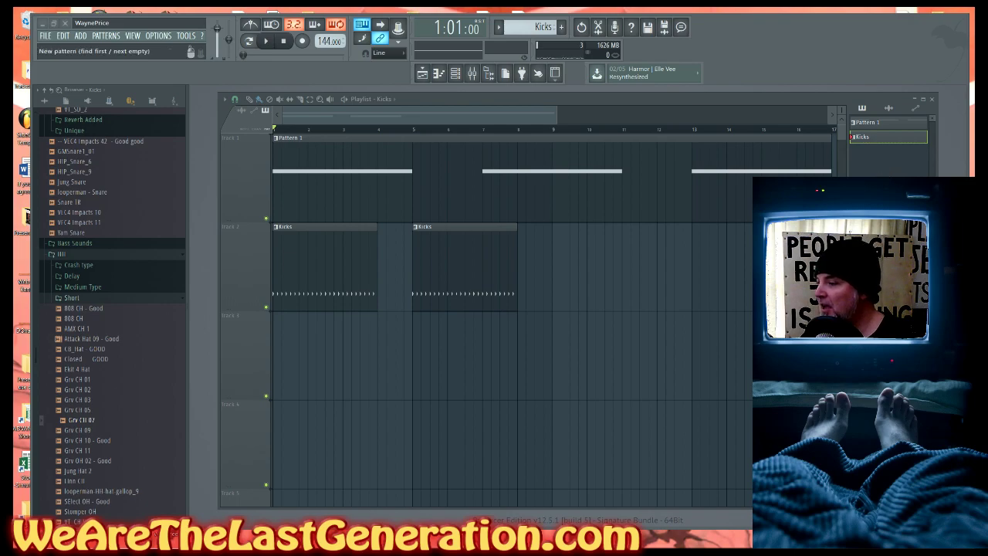
# - Create a pattern named HH for the hi-hat hits and place two clips of it back to back on Track 3
pyautogui.press('F4')
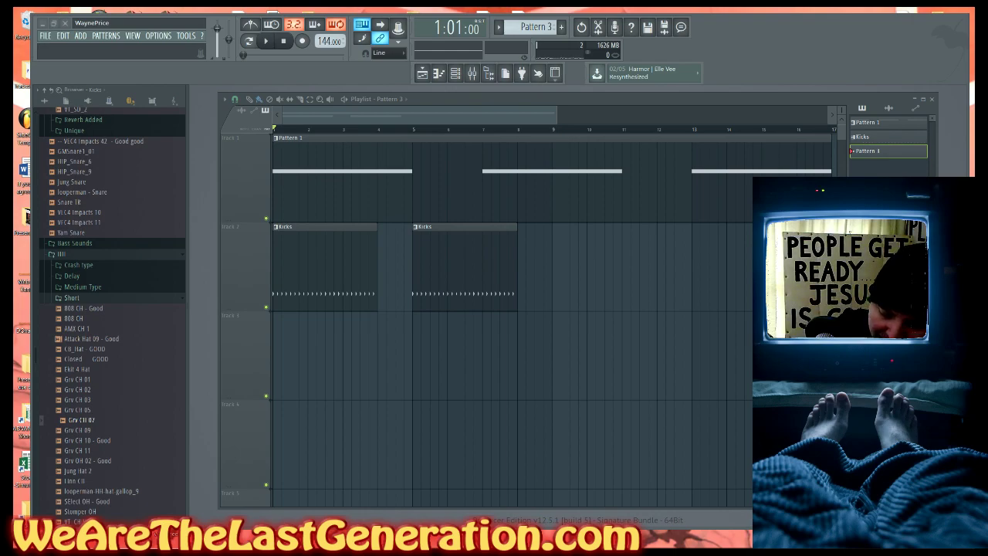
pyautogui.press('Return')
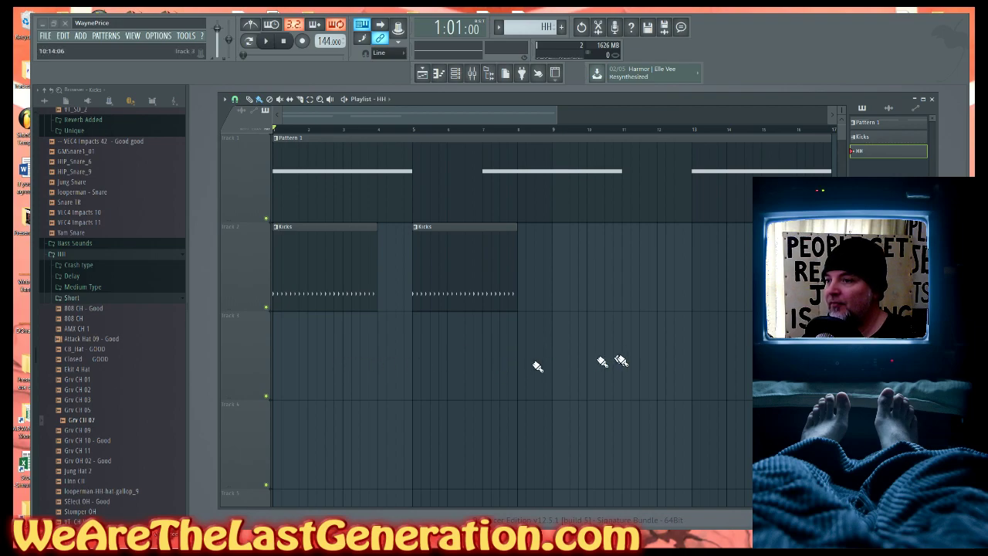
pyautogui.click(569, 379)
pyautogui.moveTo(600, 375); pyautogui.dragTo(638, 375)
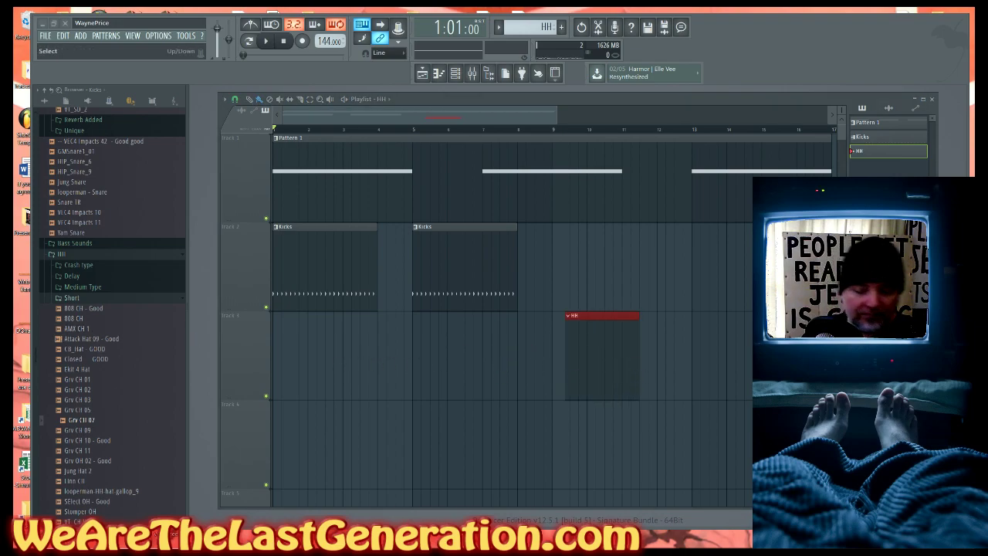
pyautogui.moveTo(584, 361)
pyautogui.mouseDown()
pyautogui.moveTo(303, 371)
pyautogui.moveTo(392, 359)
pyautogui.moveTo(376, 364)
pyautogui.mouseUp()
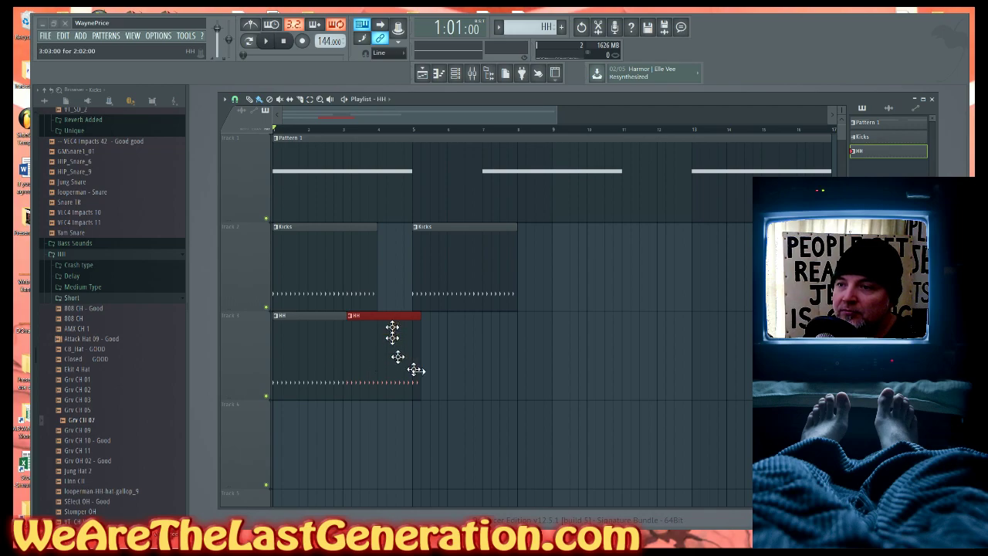
# - Remove the hi-hat hits from the Kicks pattern and play the arrangement to check it
pyautogui.doubleClick(276, 318)
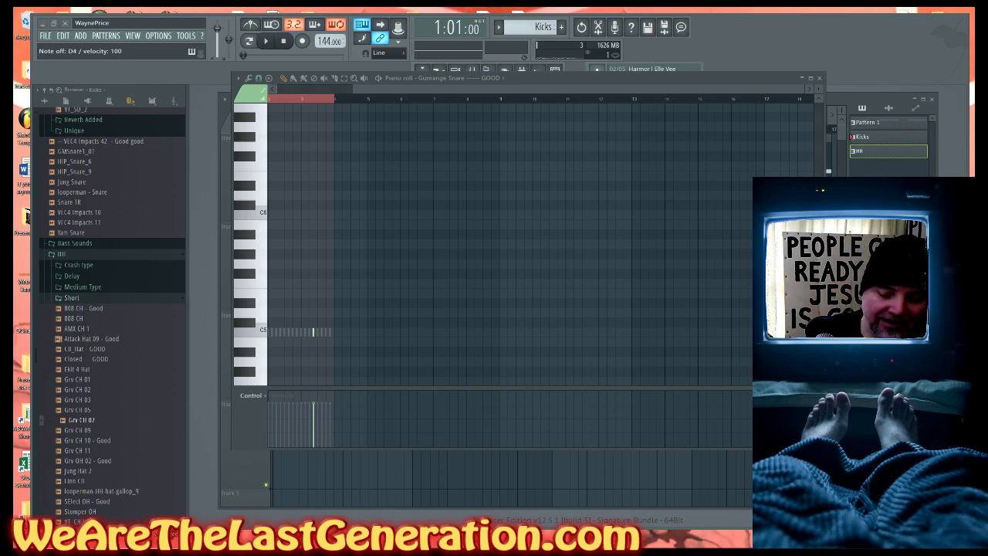
pyautogui.hotkey('ctrl', 'z')
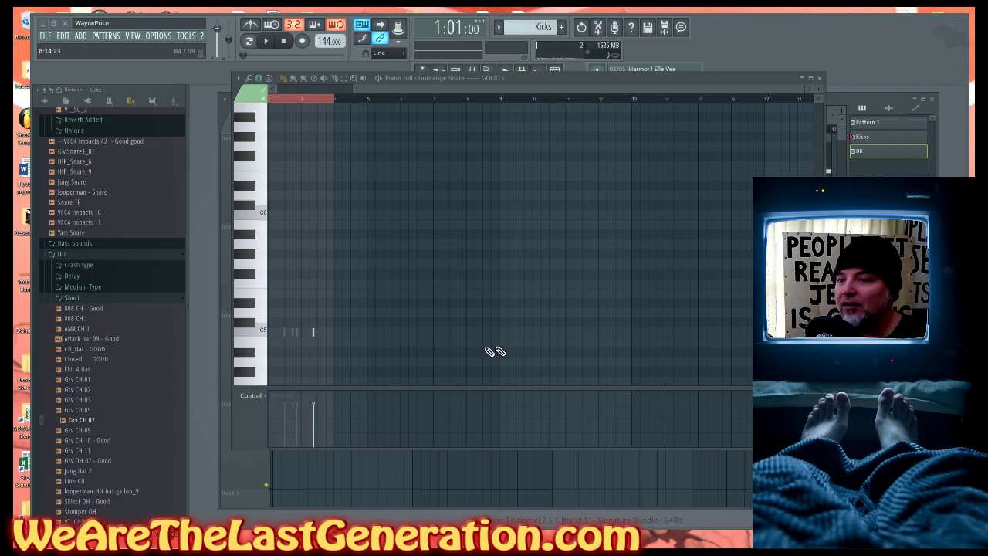
pyautogui.click(523, 456)
pyautogui.press('space')
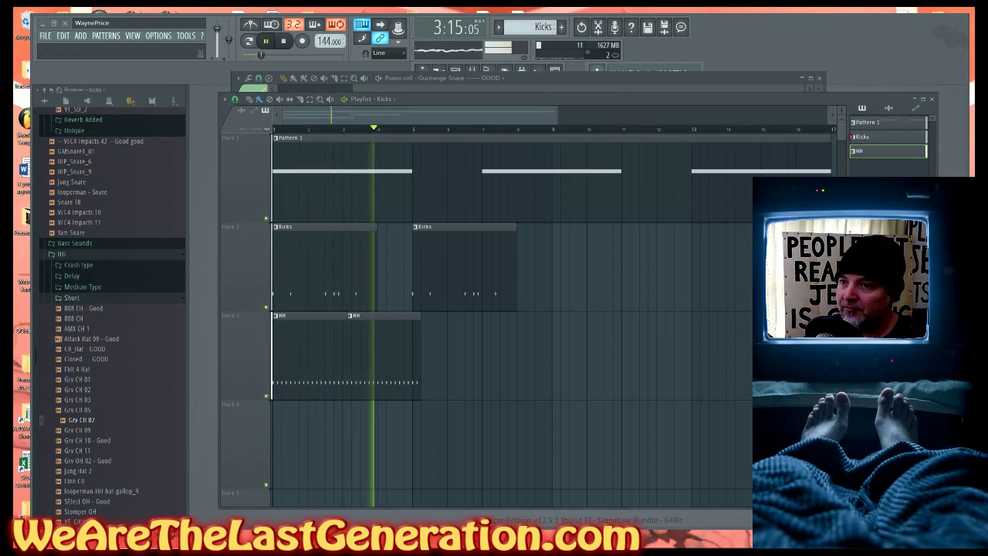
pyautogui.press('space')
# - Move the second HH clip further along Track 3 and extend the run of hi-hat hits inside the HH pattern
pyautogui.moveTo(387, 351); pyautogui.dragTo(412, 351)
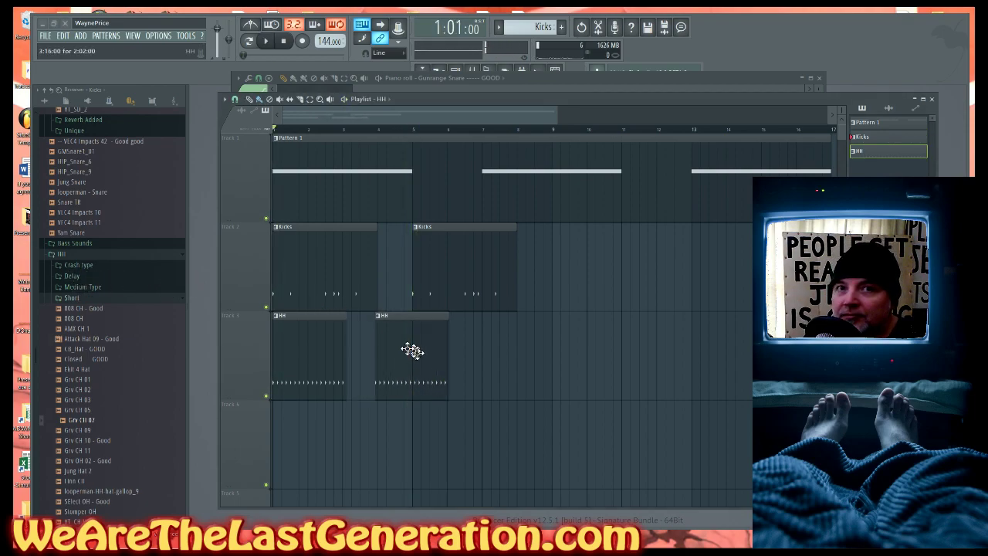
pyautogui.doubleClick(301, 363)
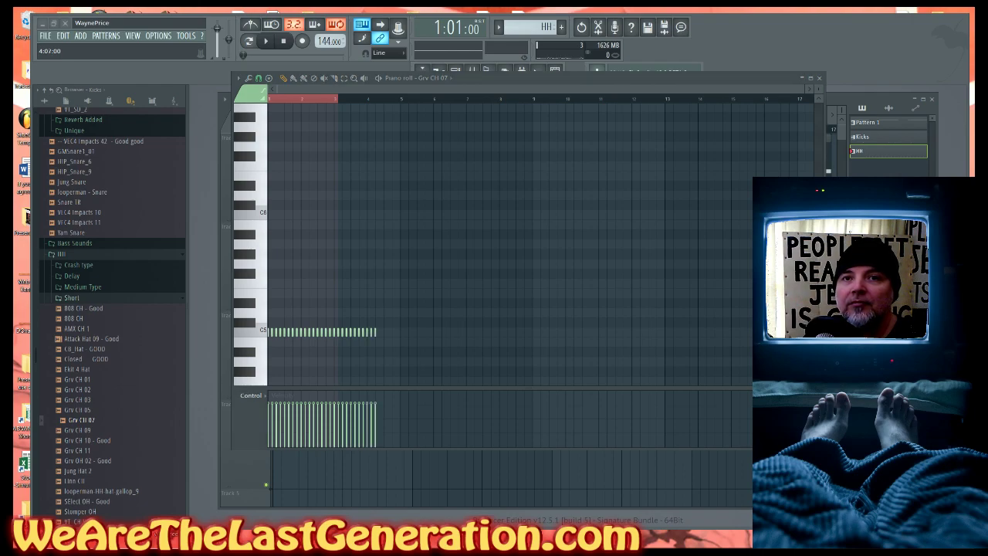
pyautogui.press('F5')
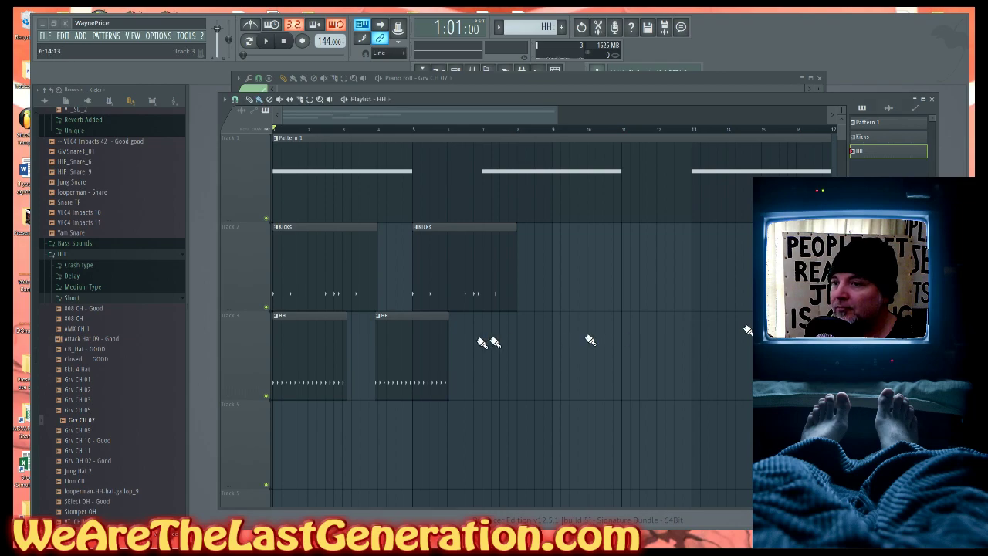
# - Replace the two short HH clips with one four-bar clip at bar 1 of Track 3 and duplicate it at bar 5
pyautogui.moveTo(347, 372); pyautogui.dragTo(500, 372)
pyautogui.rightClick(391, 375)
pyautogui.moveTo(395, 371)
pyautogui.mouseDown()
pyautogui.moveTo(479, 372)
pyautogui.moveTo(396, 372)
pyautogui.mouseUp()
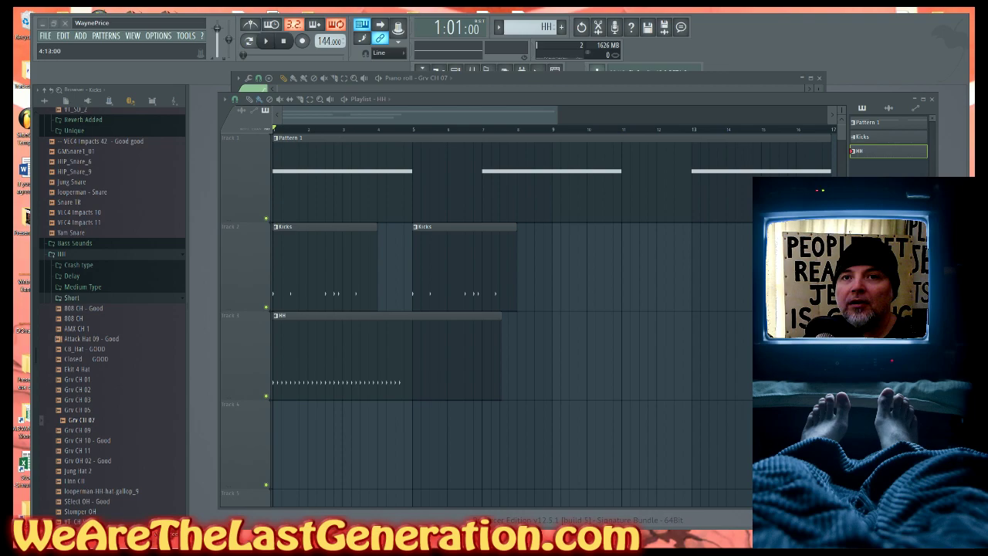
pyautogui.moveTo(499, 372); pyautogui.dragTo(412, 370)
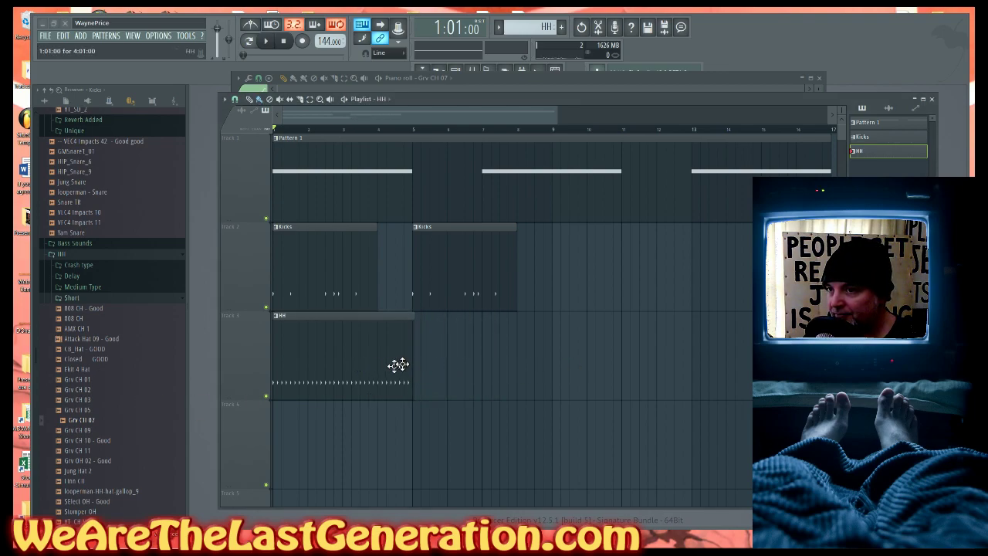
pyautogui.moveTo(349, 356); pyautogui.dragTo(459, 353)
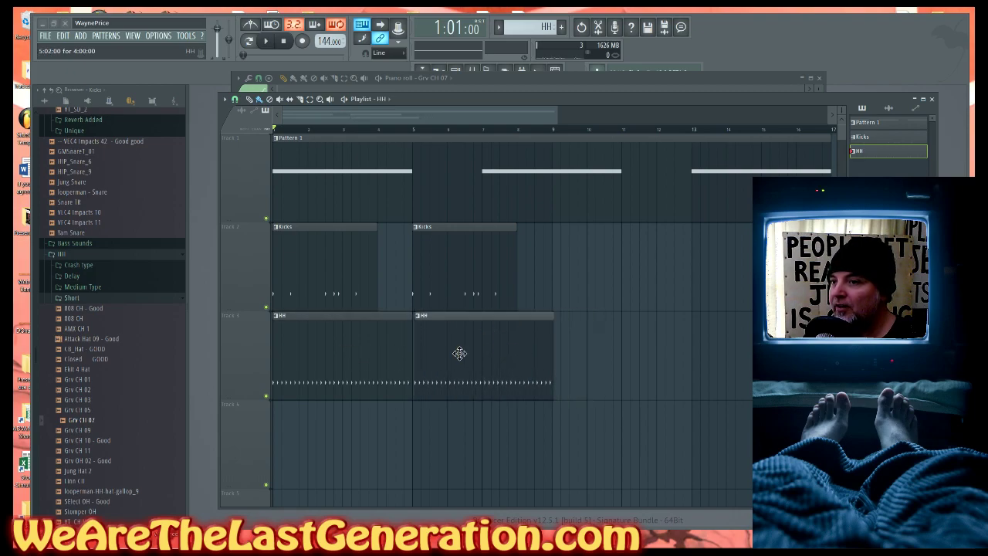
# - Play the arrangement repeatedly from the start to check the kicks, snare and hi-hats together
pyautogui.press('space')
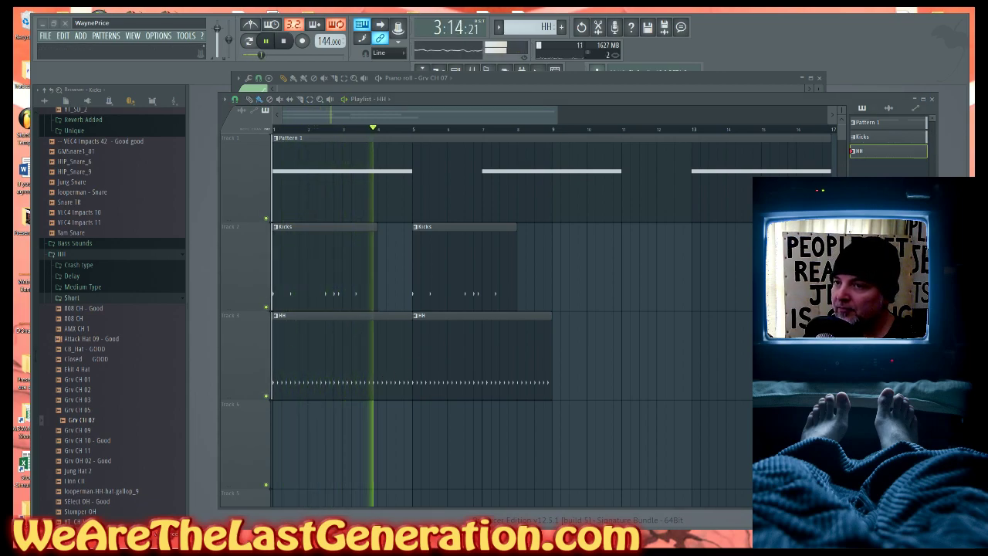
pyautogui.press('space')
pyautogui.press('space')
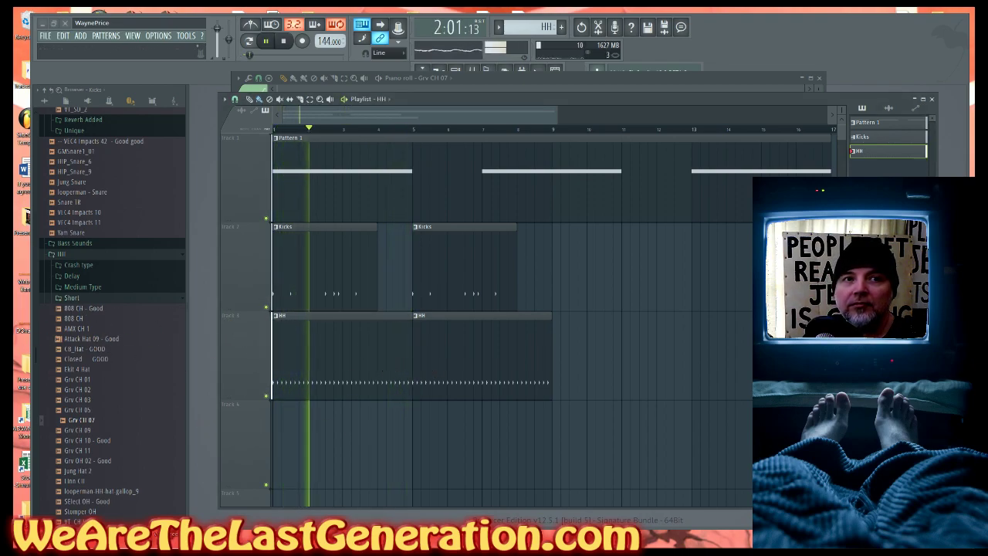
pyautogui.press('space')
pyautogui.press('space')
pyautogui.press('space')
pyautogui.press('space')
pyautogui.press('space')
pyautogui.press('space')
pyautogui.press('space')
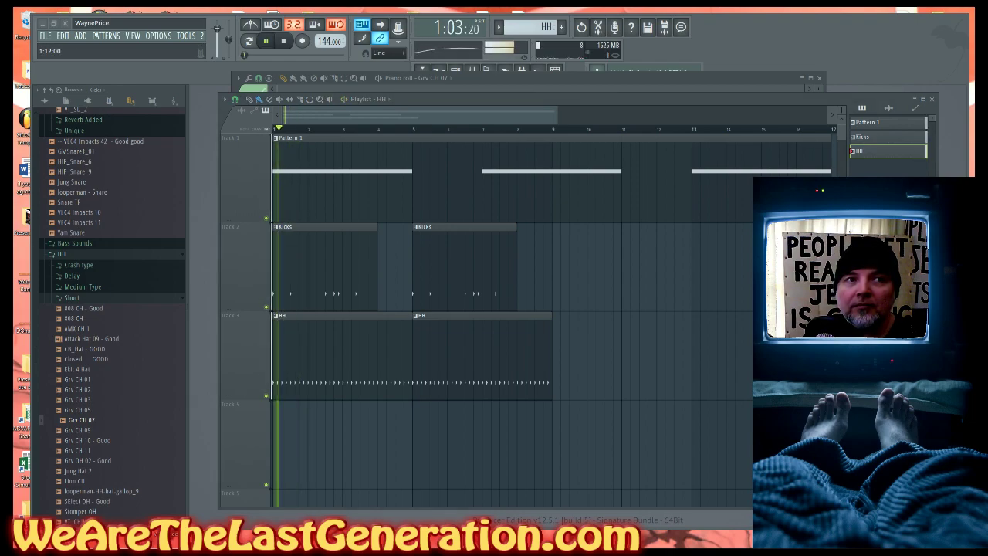
# - Replay the opening bars of the arrangement several times to listen to how the hi-hats sit against the kicks
pyautogui.press('space')
pyautogui.press('space')
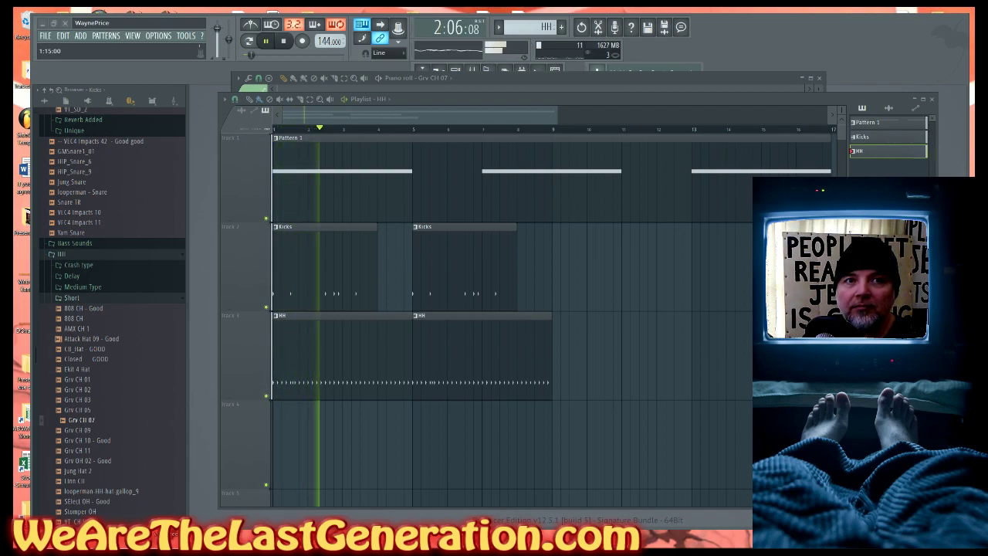
pyautogui.press('space')
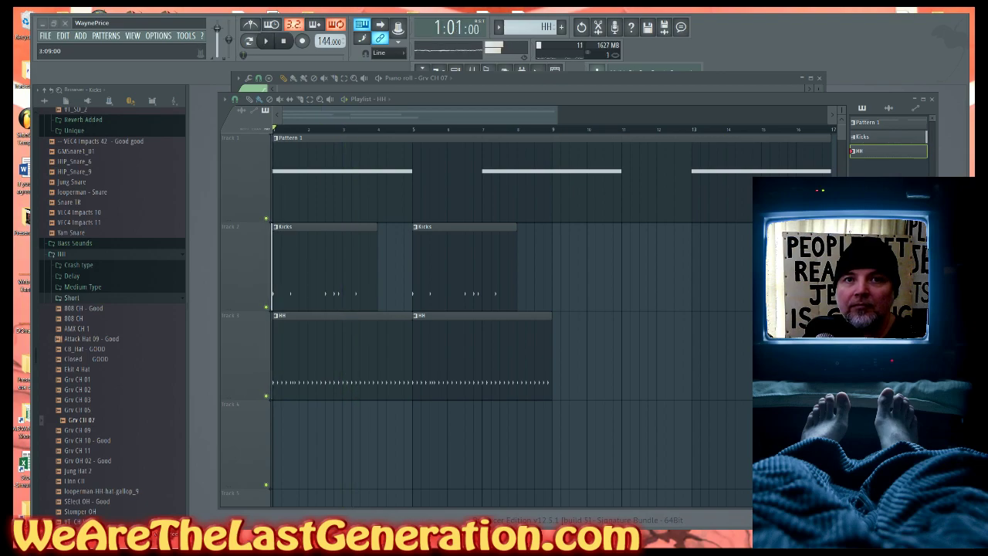
pyautogui.press('space')
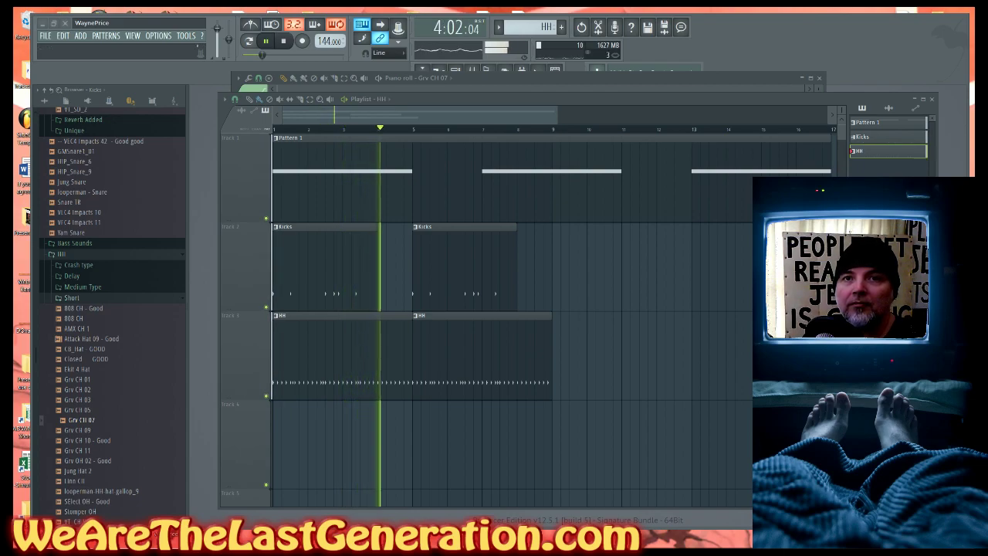
pyautogui.press('space')
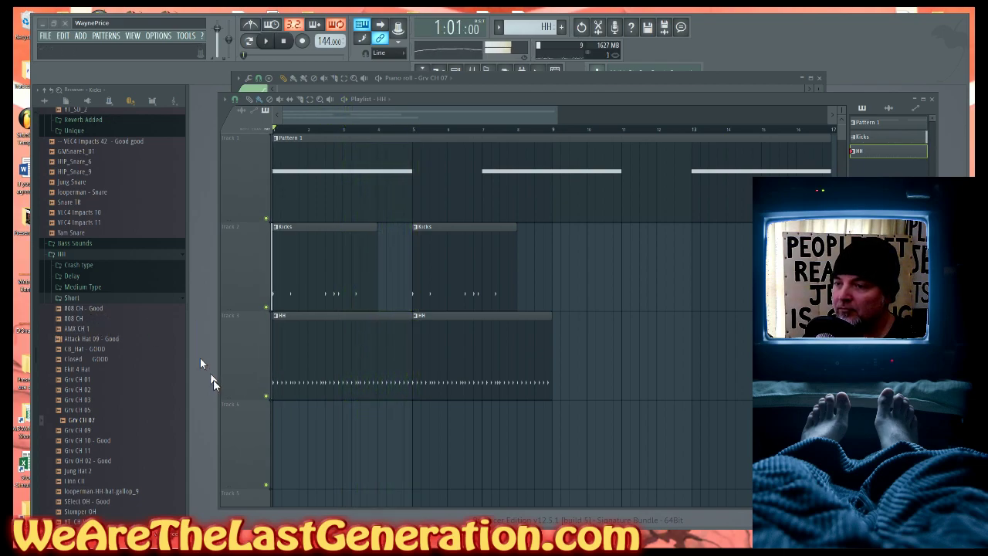
pyautogui.press('space')
pyautogui.press('space')
# - Open the HH pattern on Track 3 in the piano roll and play it from the start
pyautogui.doubleClick(347, 359)
pyautogui.scroll(1, 455, 363)
pyautogui.press('space')
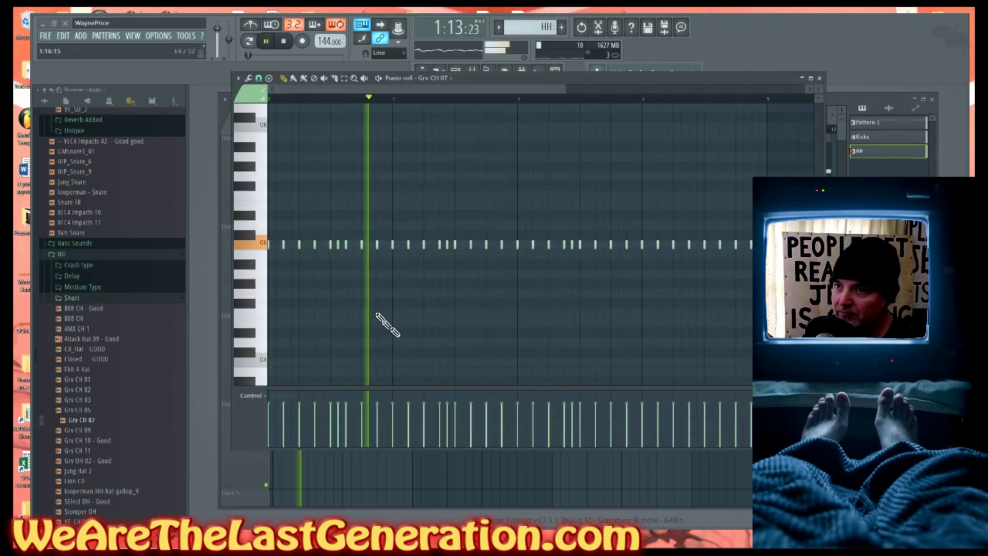
pyautogui.press('space')
# - Shift the extra hi-hat hit in bar 2 later to step 10 and play the result
pyautogui.click(395, 245)
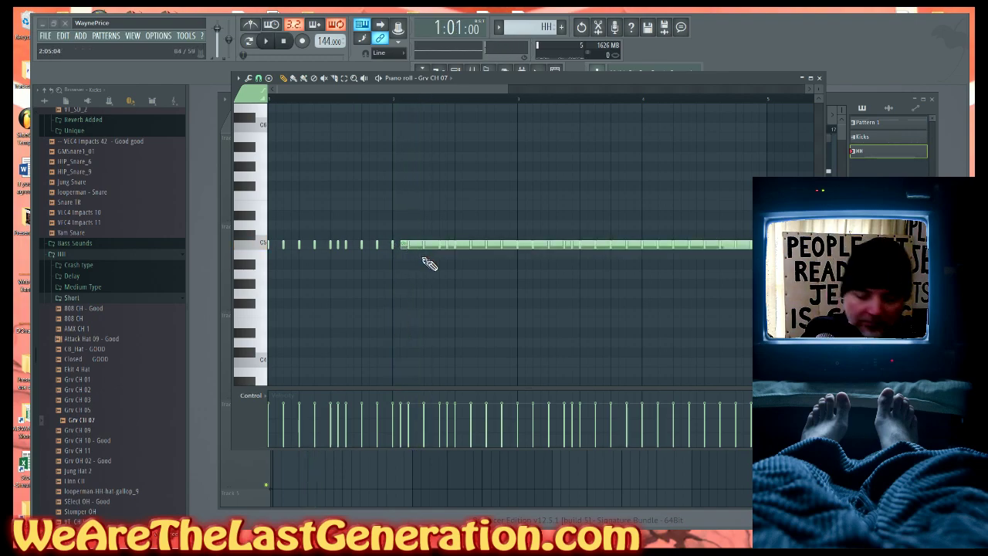
pyautogui.hotkey('ctrl', 'z')
pyautogui.press('space')
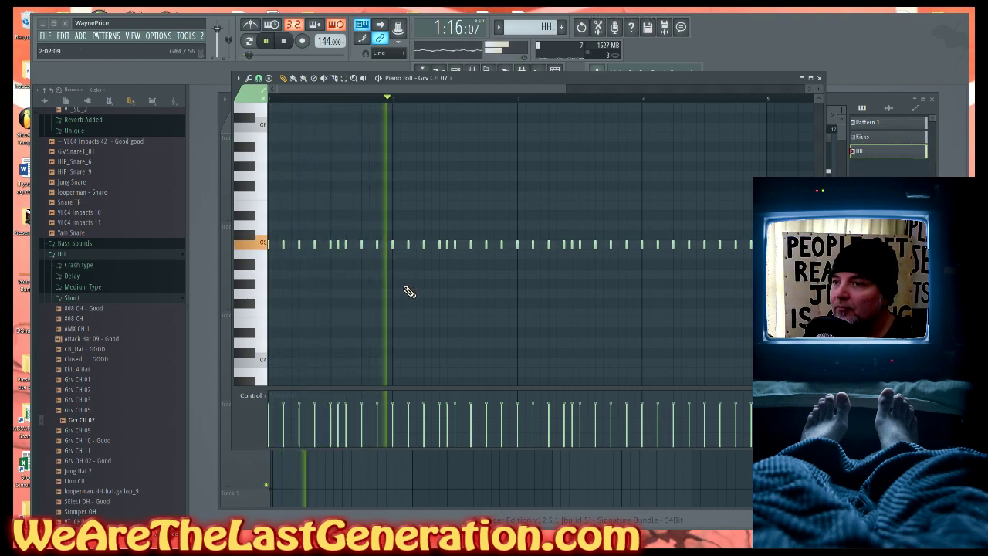
pyautogui.press('space')
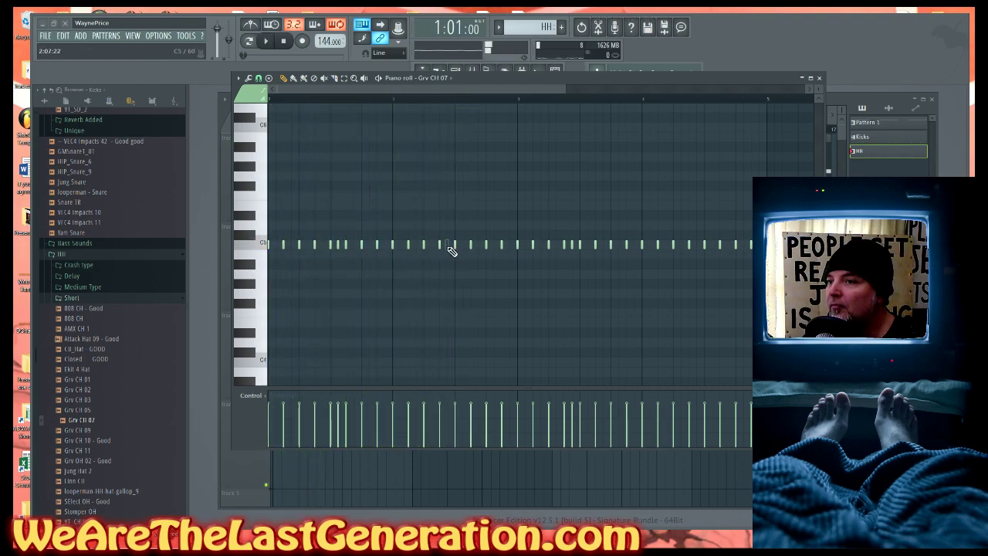
pyautogui.press('space')
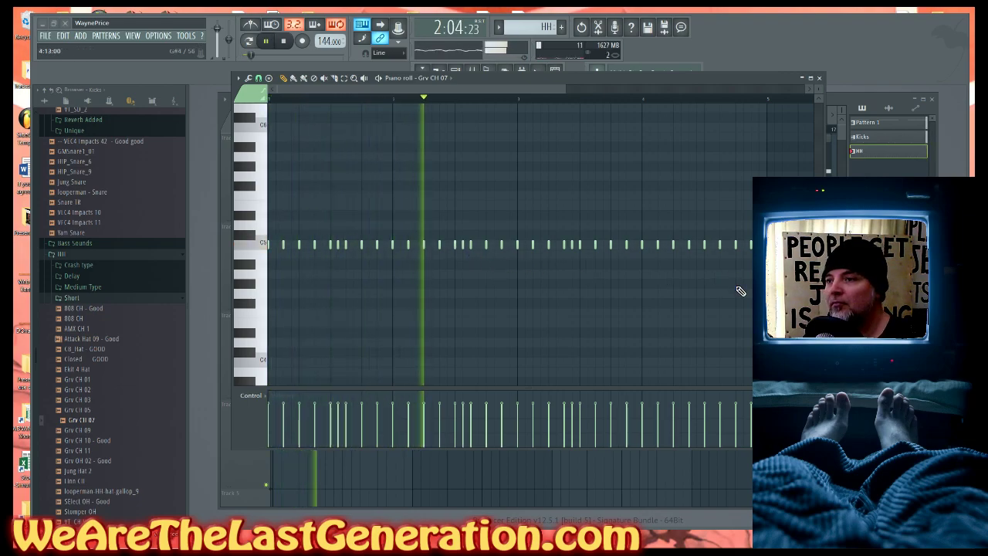
pyautogui.press('space')
pyautogui.press('space')
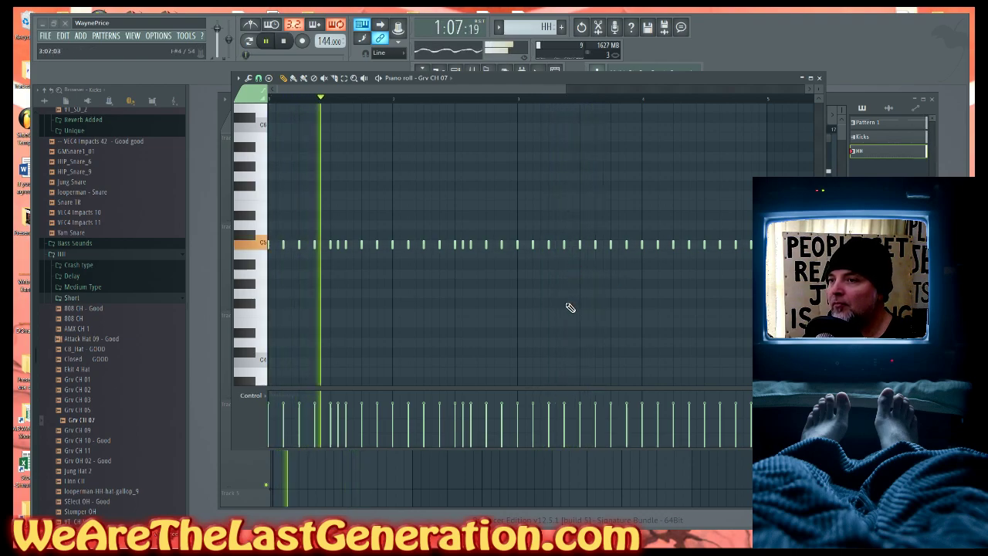
# - Raise the extra hi-hat hits in bars 1 and 2 to D5, dropping the one in bar 3, and listen back
pyautogui.press('space')
pyautogui.moveTo(463, 232); pyautogui.dragTo(463, 223)
pyautogui.press('space')
pyautogui.press('space')
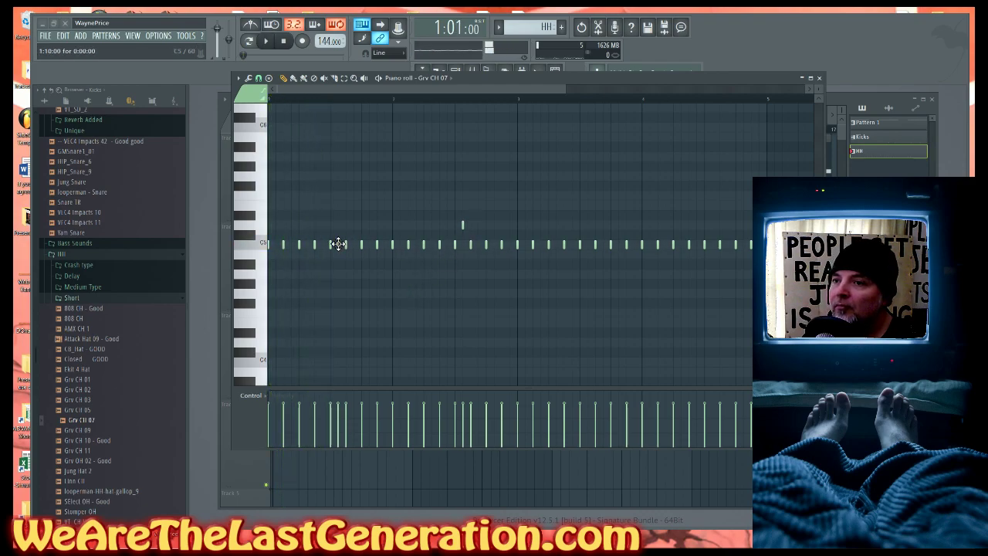
pyautogui.press('space')
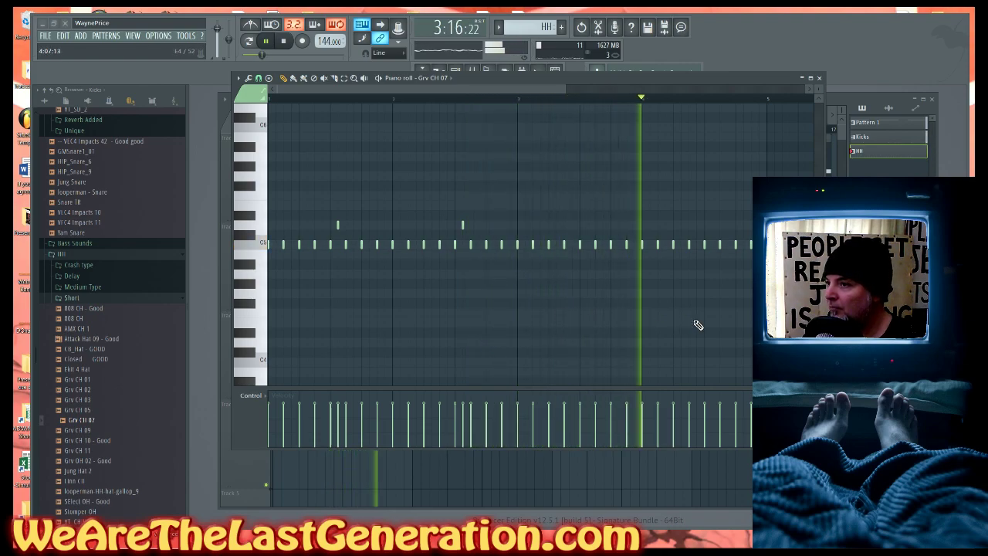
pyautogui.press('space')
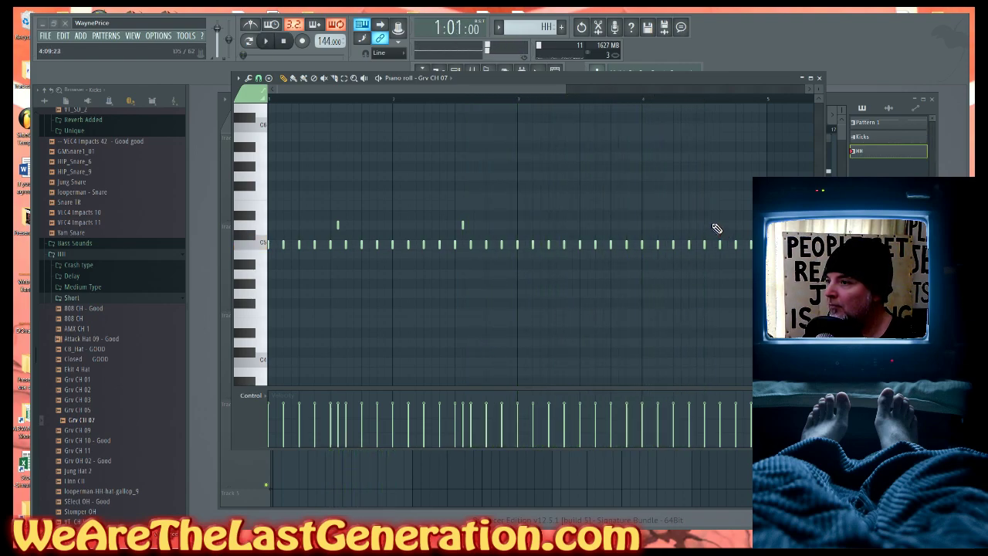
# - Add a D5 hi-hat hit at step 10 of bar 4 and replay the opening
pyautogui.press('space')
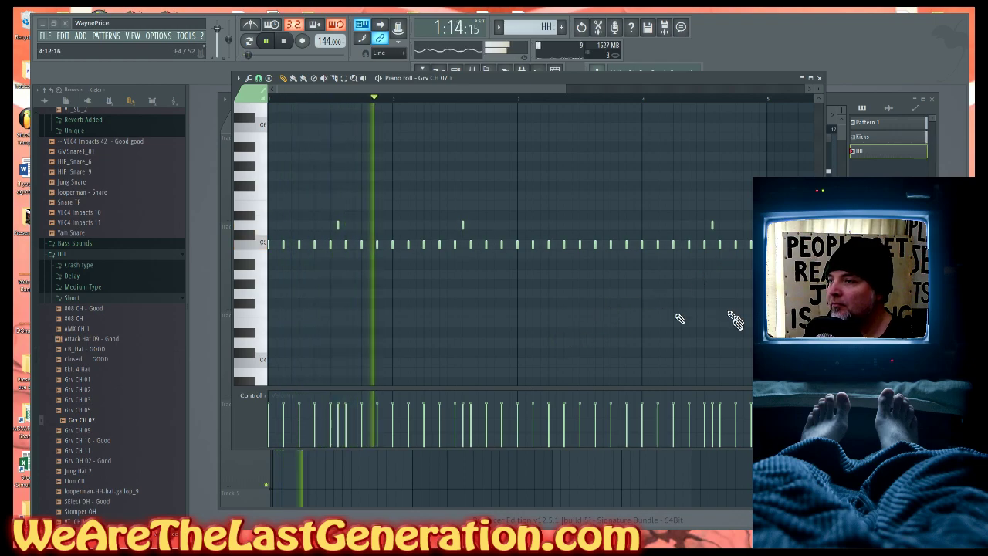
pyautogui.press('space')
pyautogui.press('space')
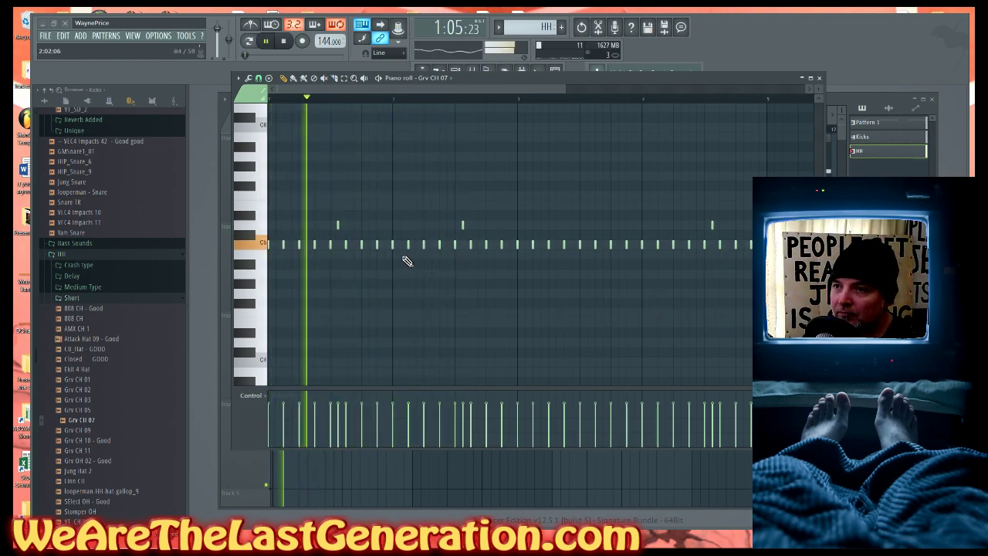
pyautogui.press('space')
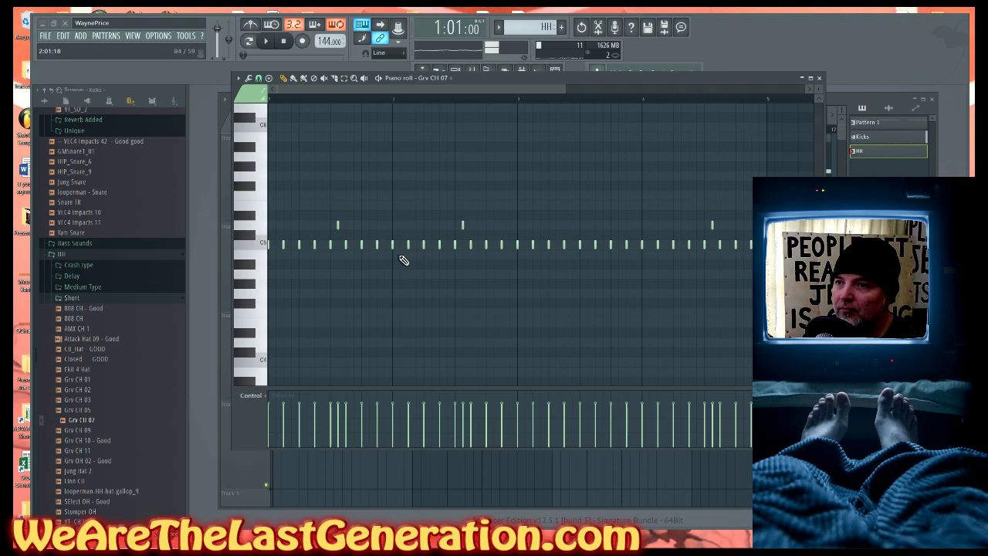
# - Add a B4 hi-hat hit just after the start of bar 2 and play the pattern to check it
pyautogui.press('space')
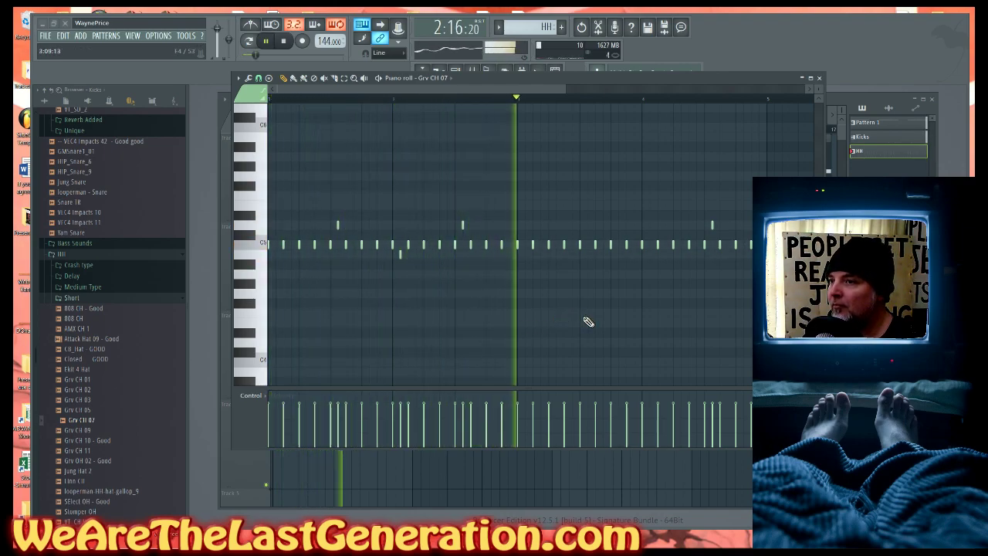
pyautogui.press('space')
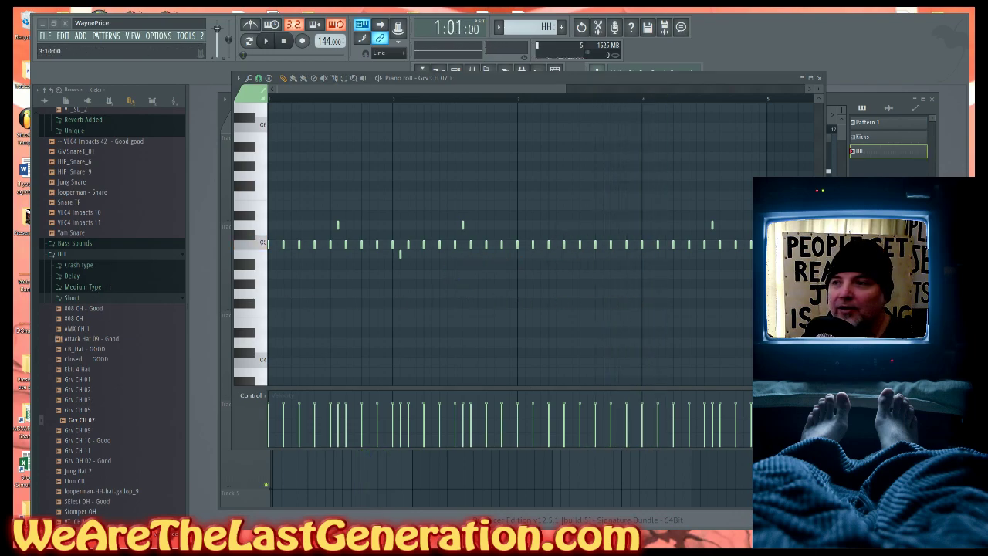
pyautogui.press('space')
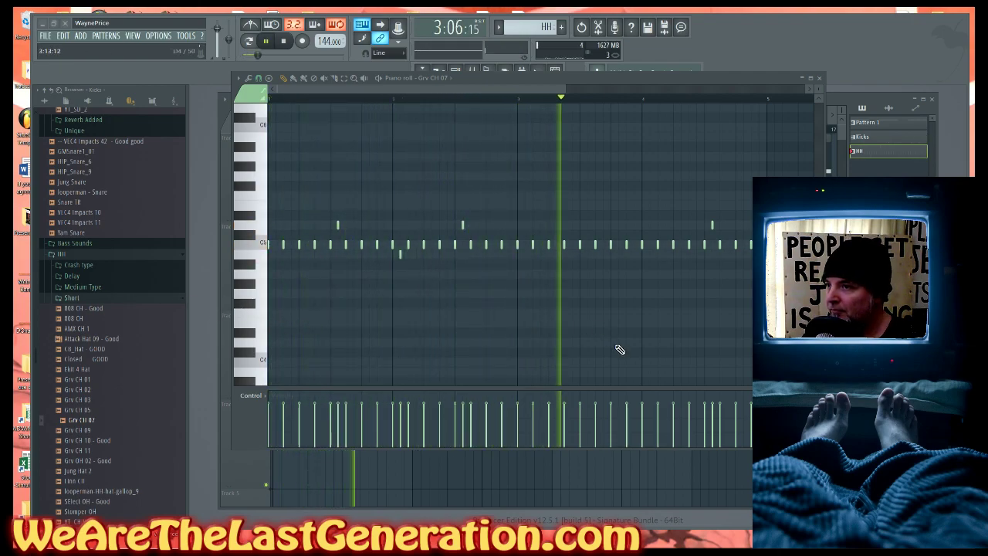
pyautogui.press('space')
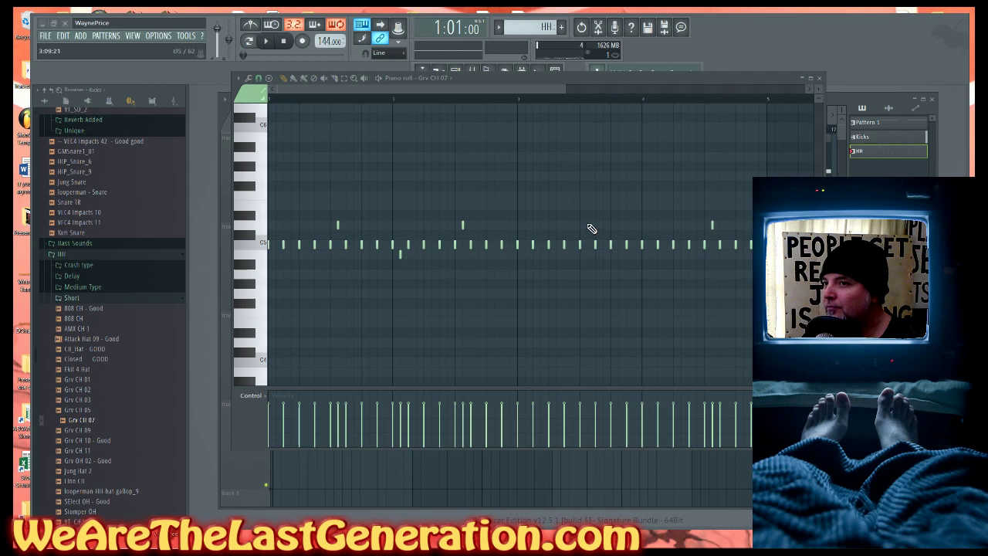
# - Add a D5 hi-hat hit at step 10 of bar 3 and a B4 hit just after the start of bar 4
pyautogui.click(588, 225)
pyautogui.press('space')
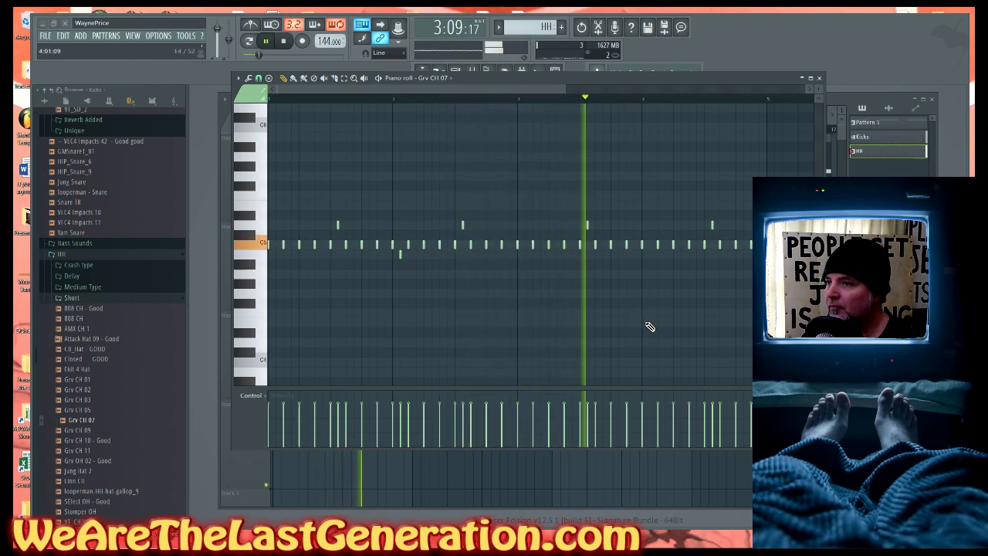
pyautogui.press('space')
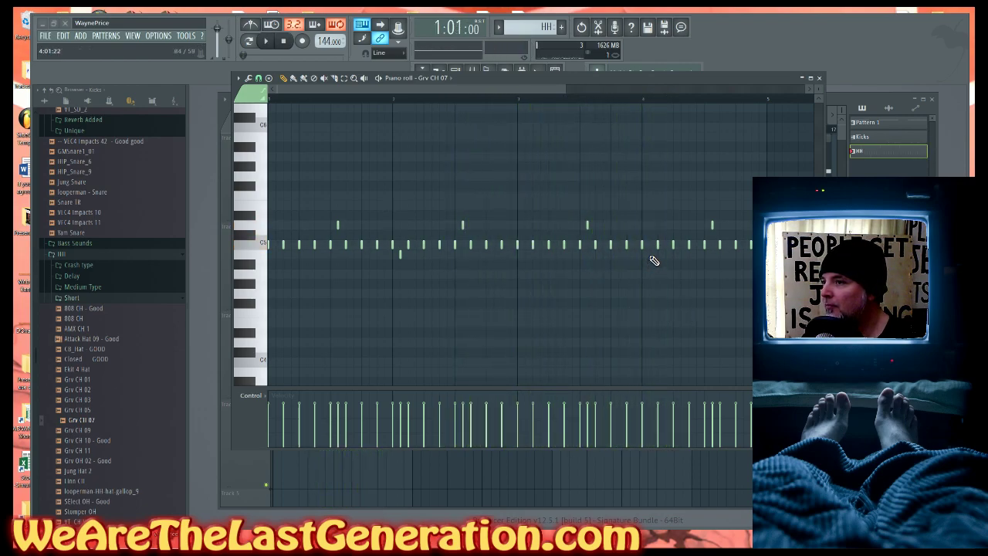
pyautogui.press('space')
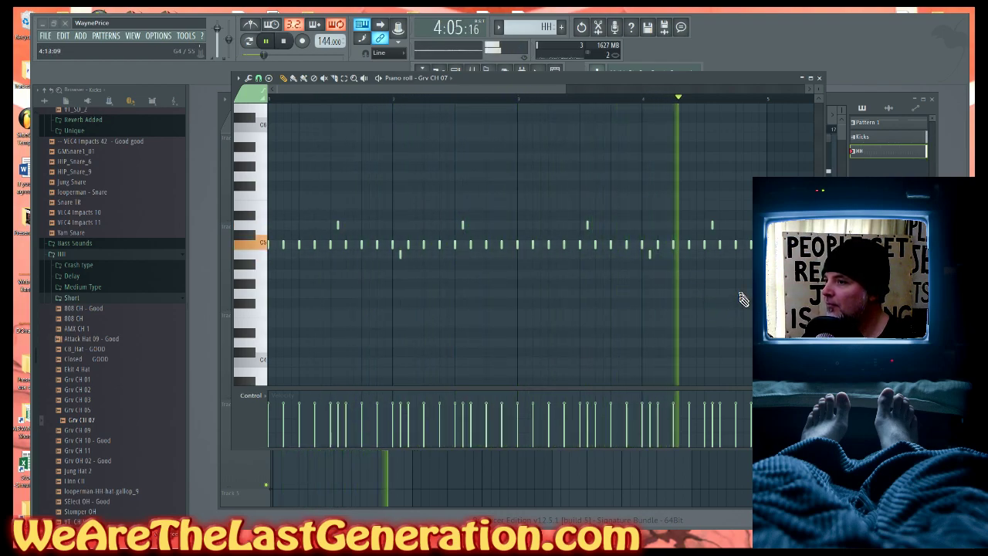
pyautogui.press('space')
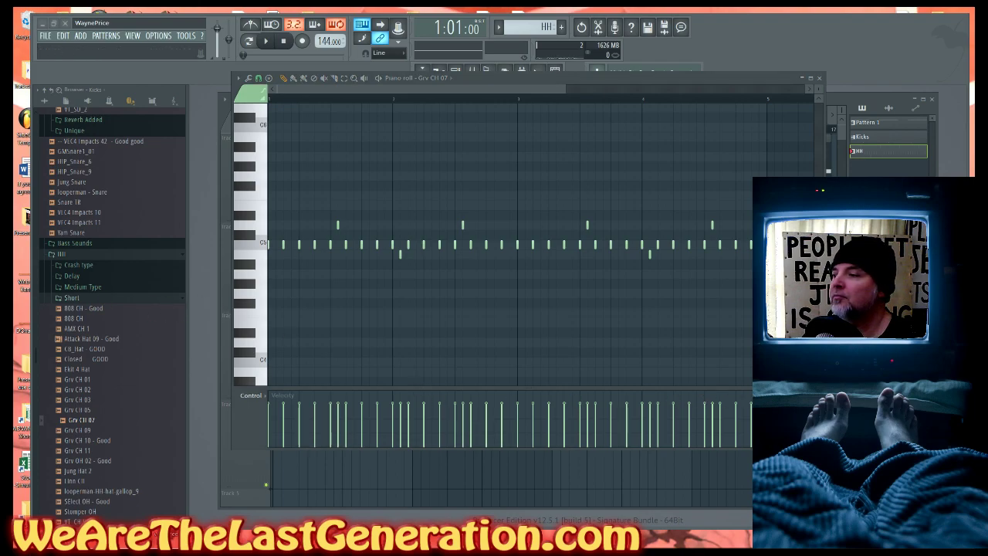
# - Duplicate all Kicks and HH clips in the playlist so the copies start at bar 9
pyautogui.press('F5')
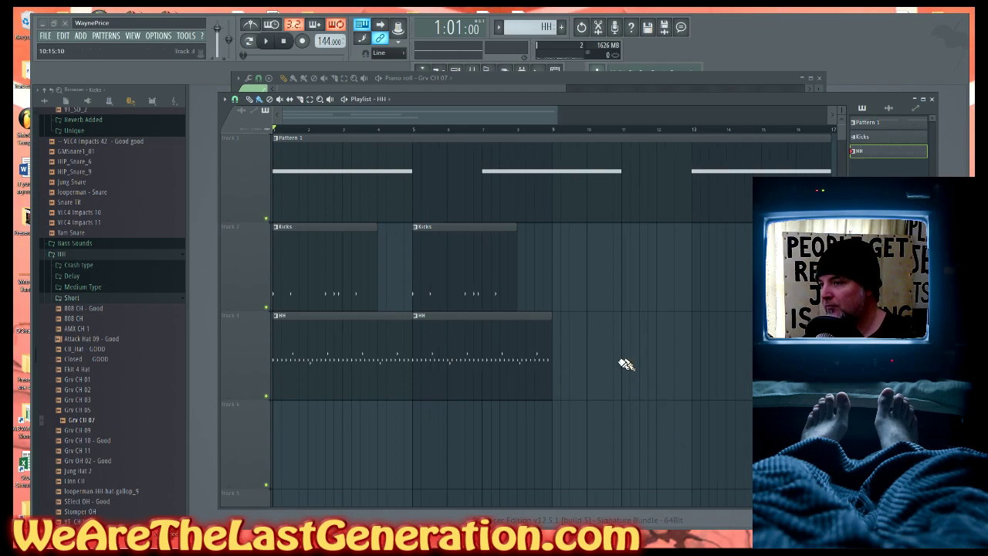
pyautogui.press('space')
pyautogui.moveTo(622, 362); pyautogui.dragTo(644, 360)
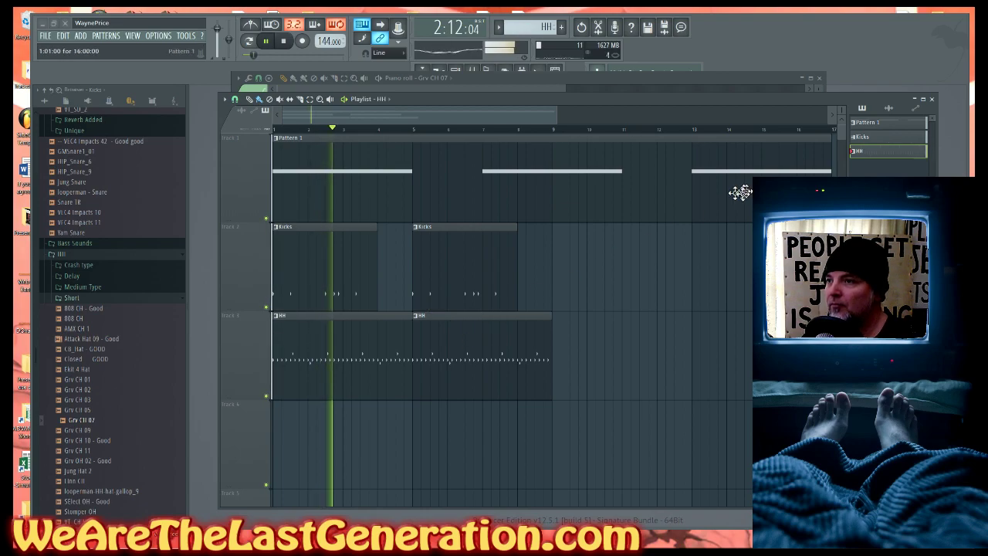
pyautogui.press('space')
pyautogui.moveTo(587, 273)
pyautogui.mouseDown()
pyautogui.moveTo(274, 363)
pyautogui.moveTo(308, 286)
pyautogui.mouseUp()
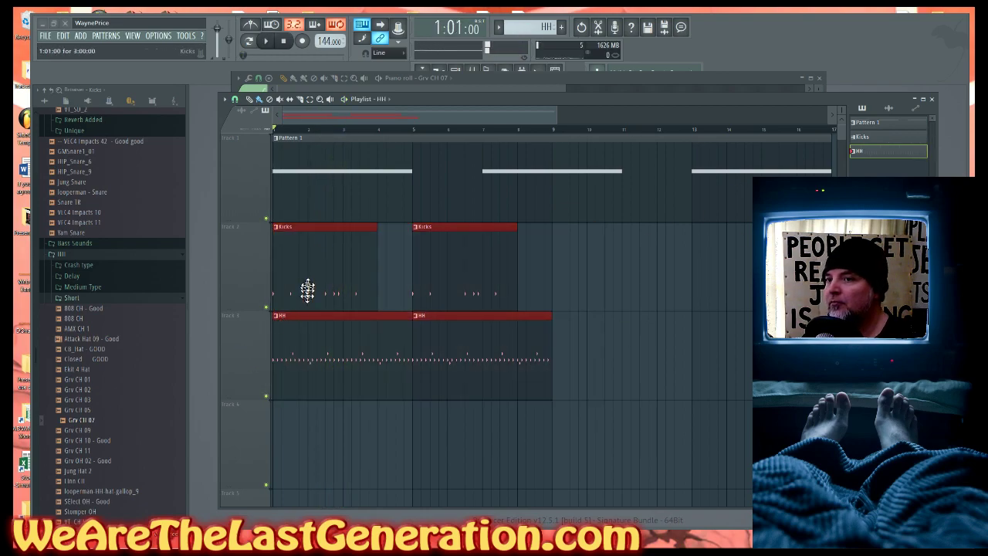
pyautogui.hotkey('ctrl', 'b')
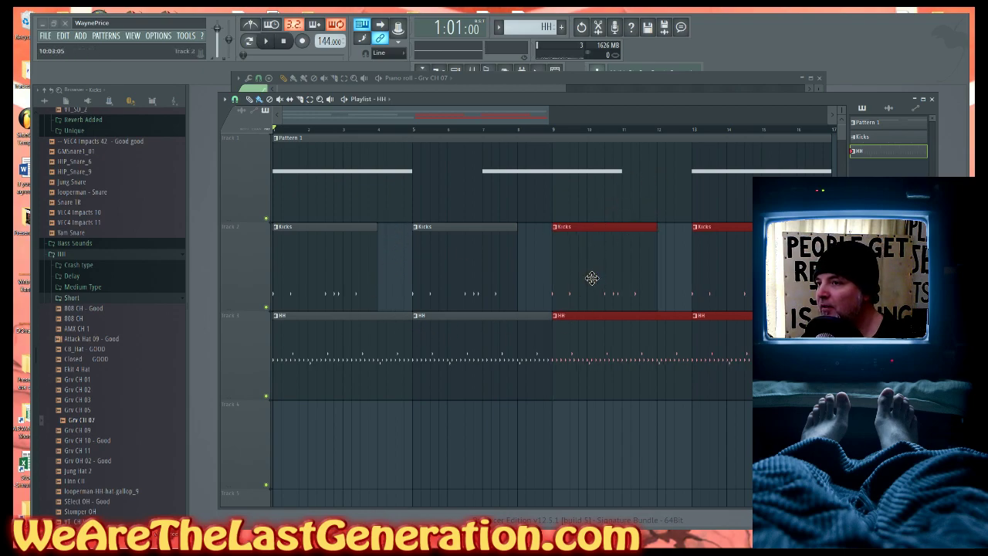
pyautogui.moveTo(555, 120); pyautogui.dragTo(637, 120)
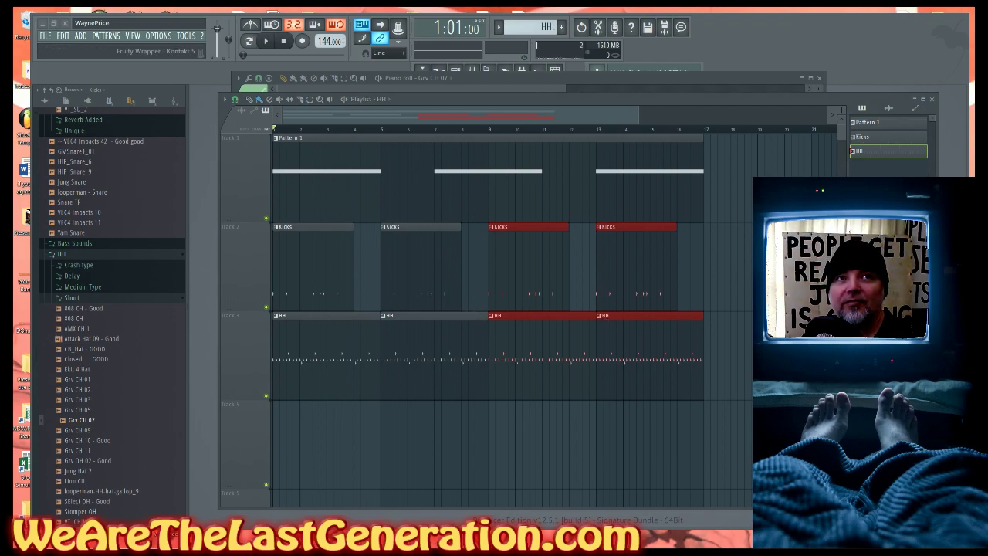
# - View the Kontakt instrument loaded with EXHALE and close its window
pyautogui.moveTo(243, 68); pyautogui.dragTo(488, 51)
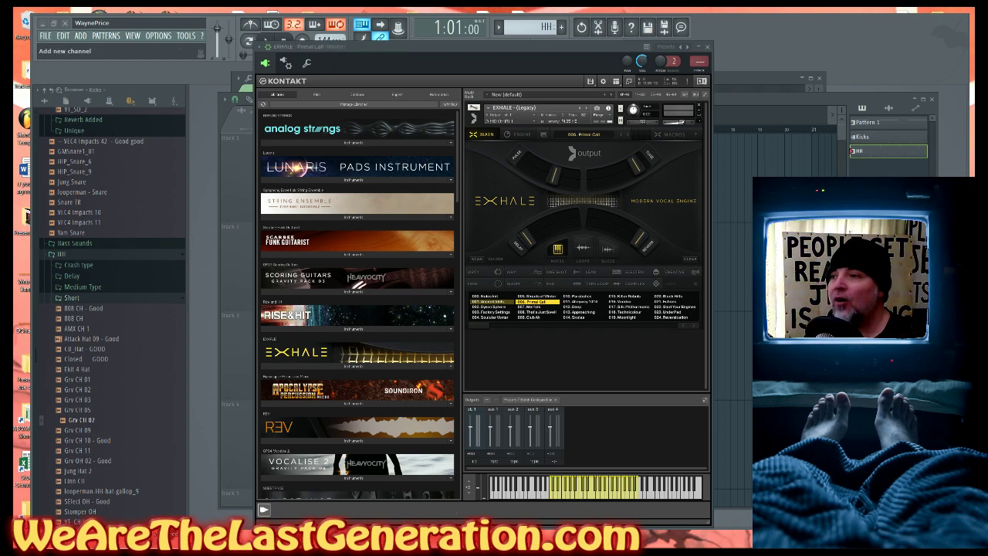
pyautogui.moveTo(533, 62); pyautogui.dragTo(464, 57)
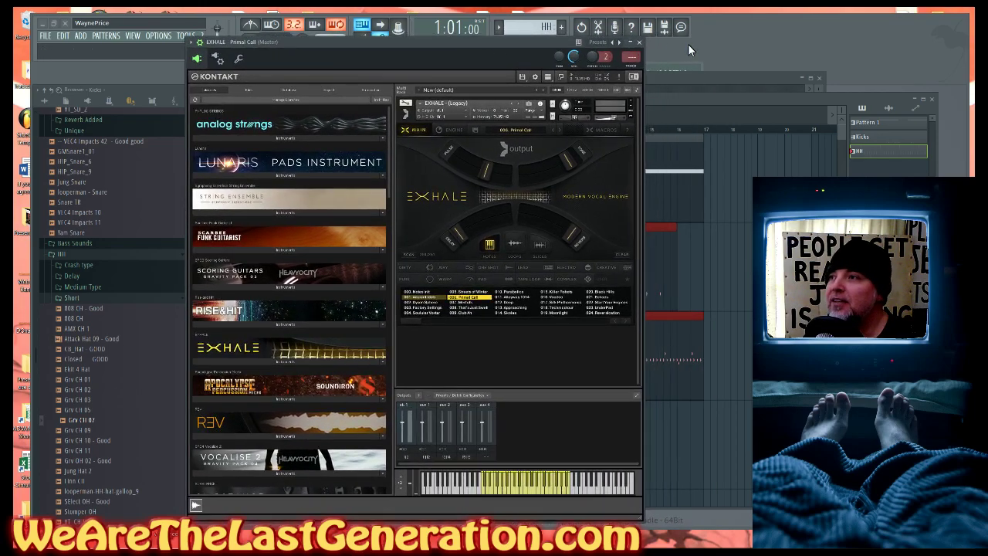
pyautogui.click(639, 43)
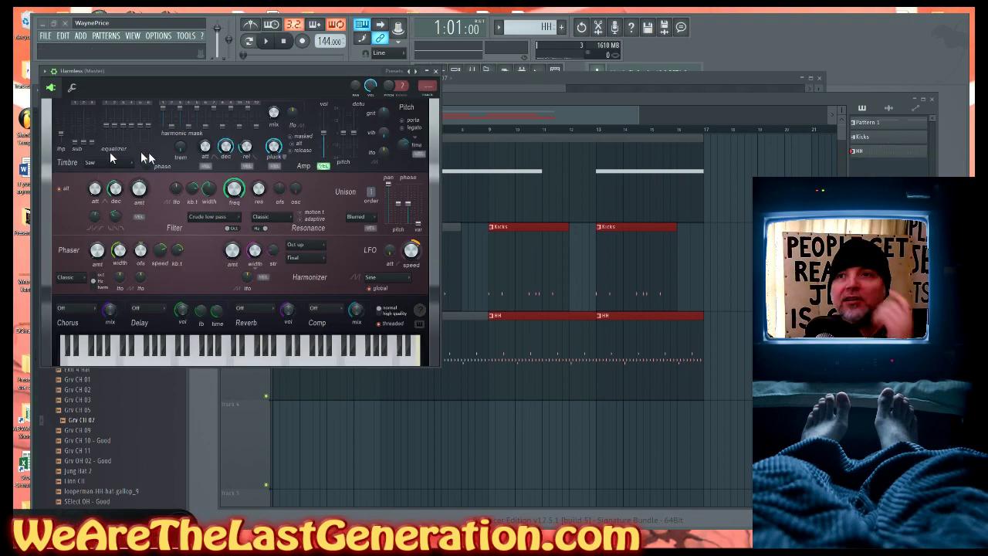
# - Audition successive Harmless presets and load Bassline 2 GOL
pyautogui.moveTo(225, 70); pyautogui.dragTo(488, 65)
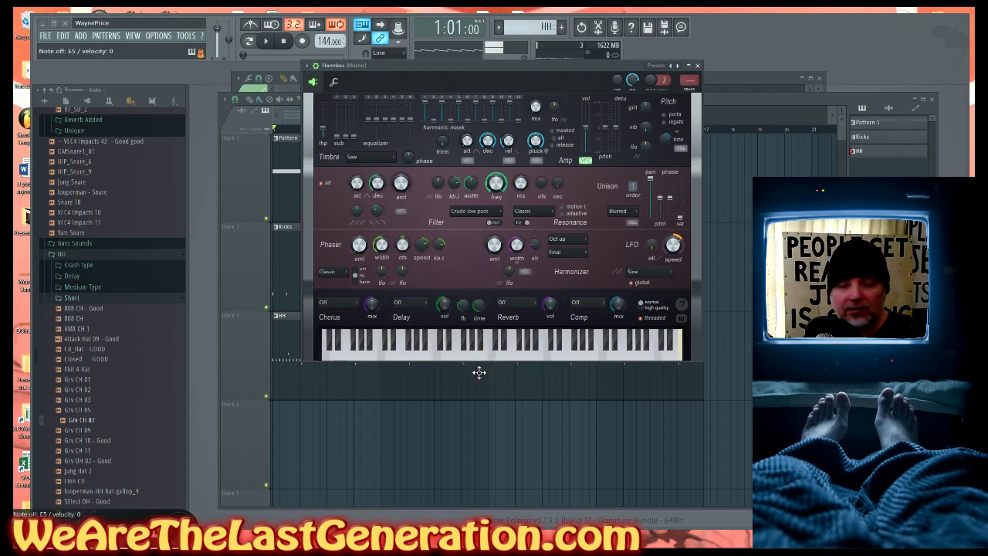
pyautogui.click(677, 65)
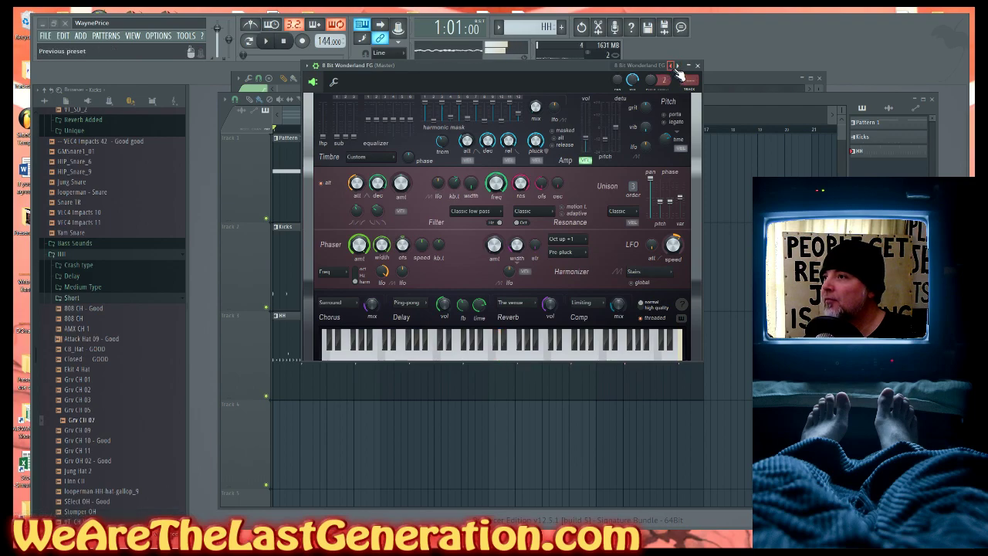
pyautogui.click(678, 66)
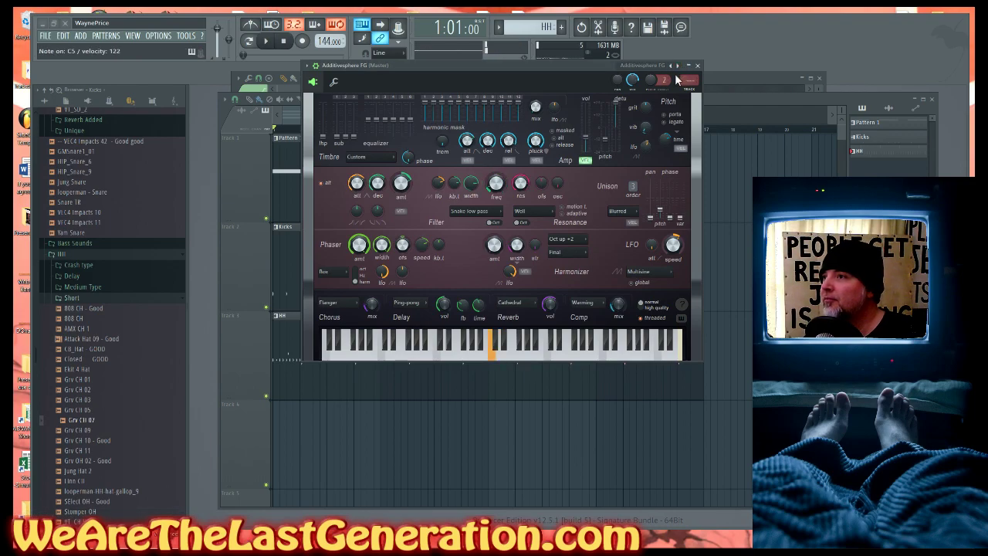
pyautogui.click(678, 65)
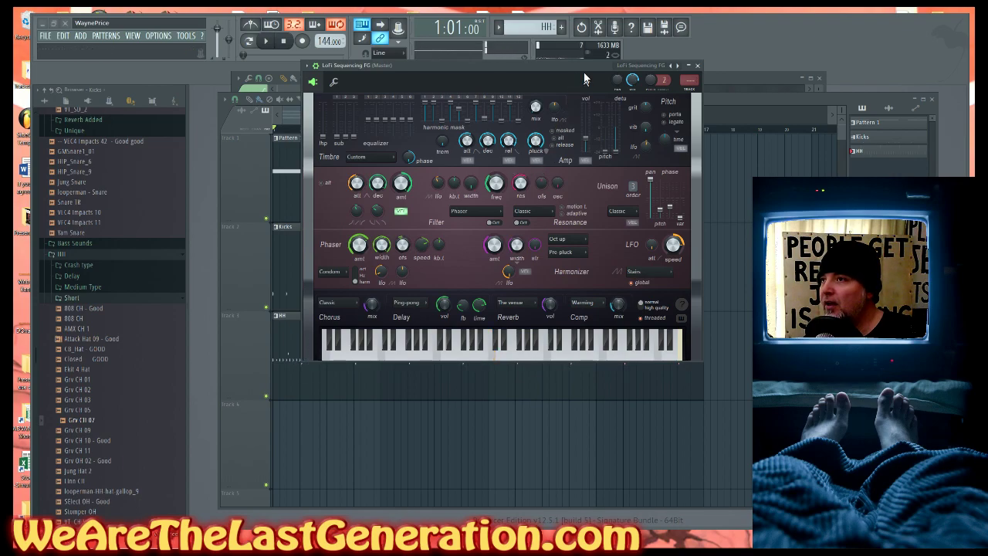
pyautogui.moveTo(581, 72); pyautogui.dragTo(595, 157)
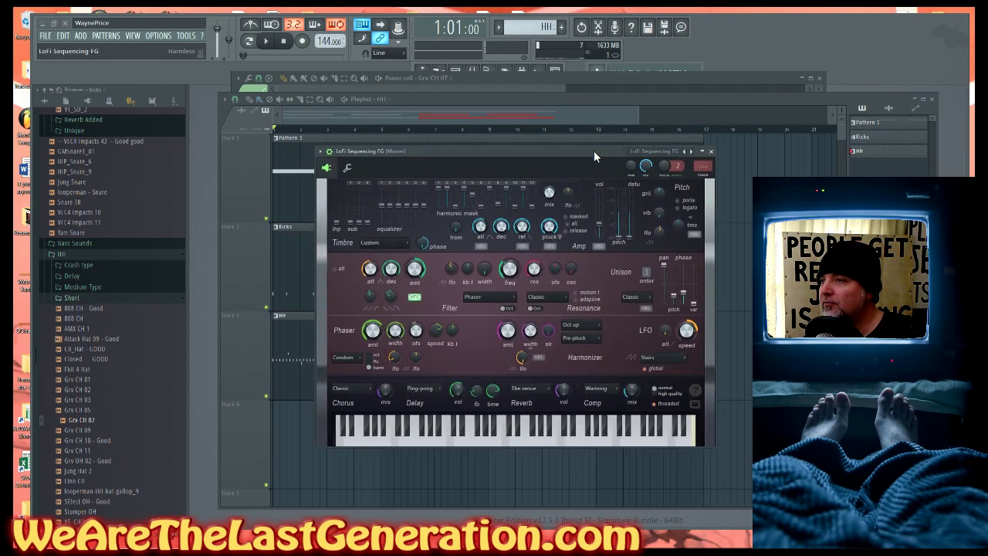
pyautogui.click(691, 152)
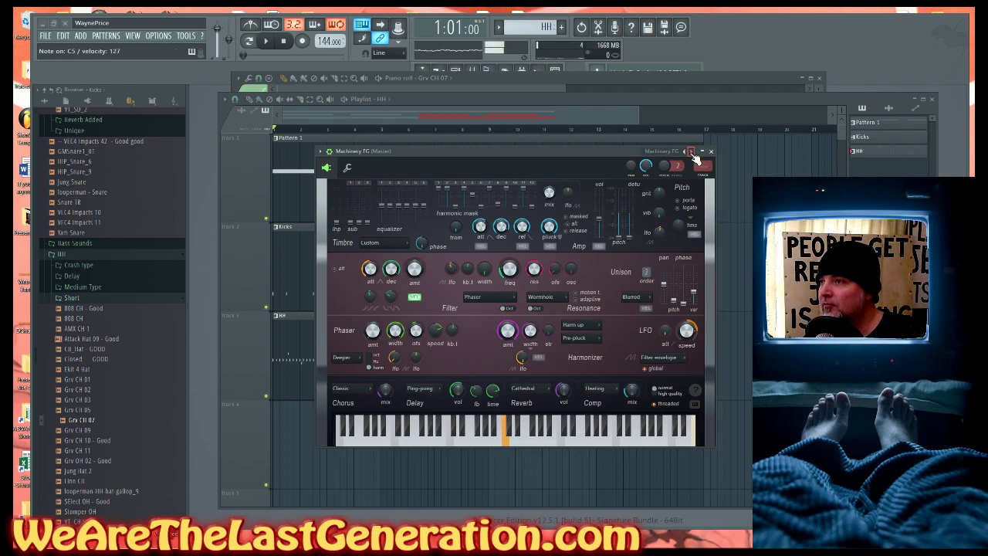
pyautogui.click(692, 152)
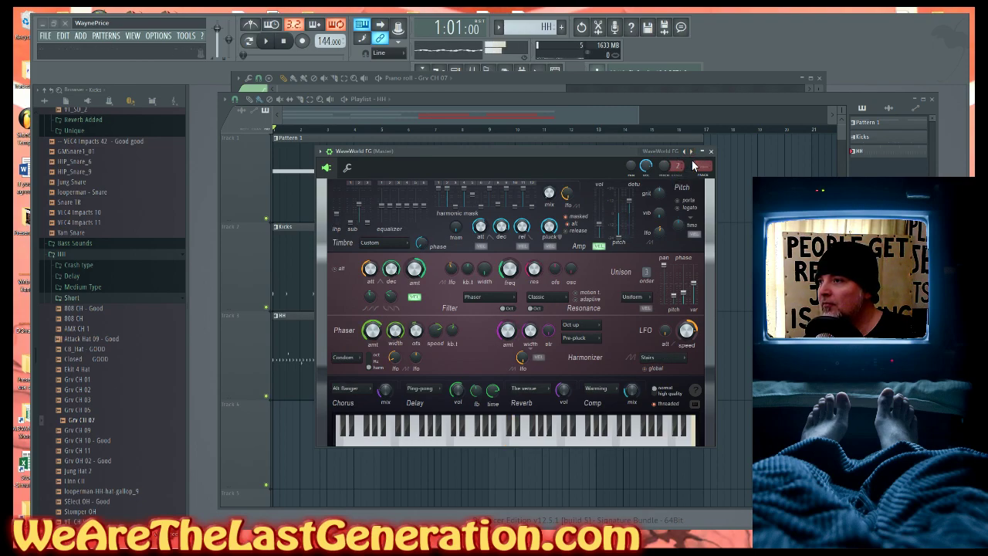
pyautogui.click(692, 152)
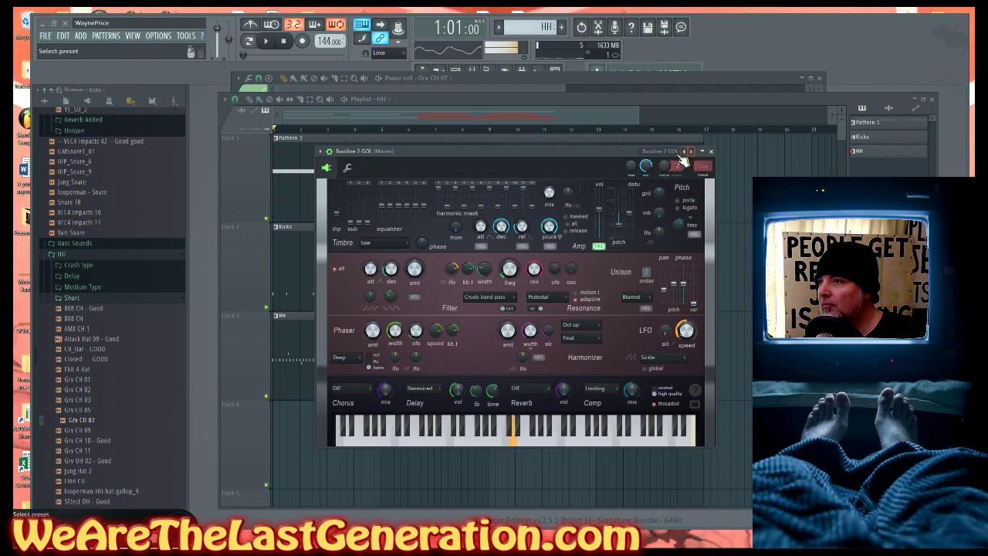
# - Clear the Harmless window off the playlist and play the song from bar 1 to try the synth over the beat
pyautogui.moveTo(599, 149); pyautogui.dragTo(843, 153)
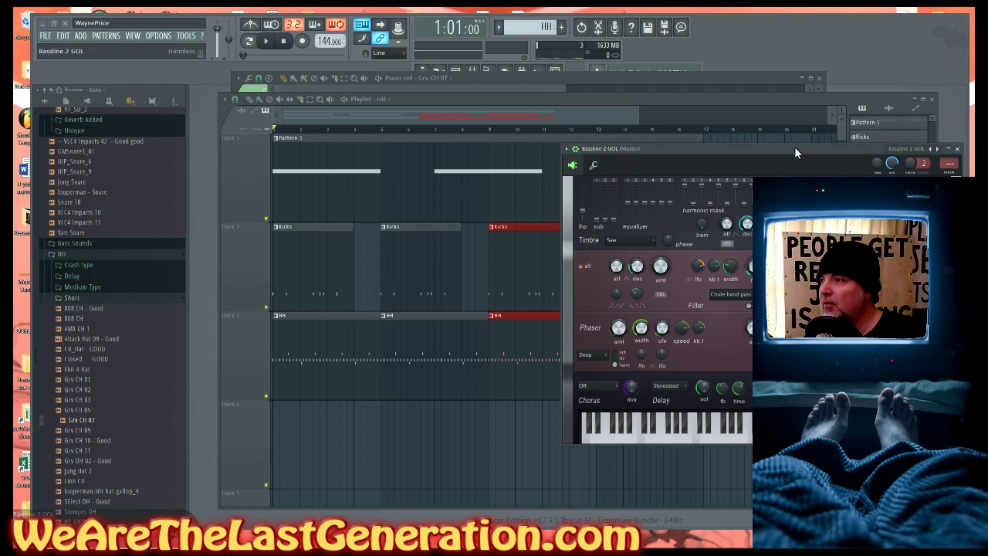
pyautogui.moveTo(795, 147); pyautogui.dragTo(93, 128)
pyautogui.click(257, 129)
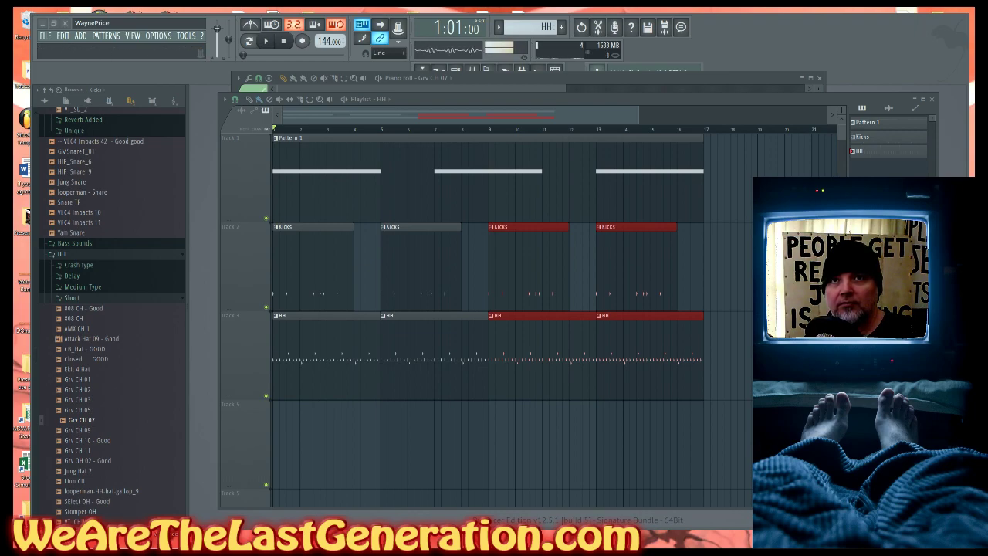
pyautogui.click(264, 44)
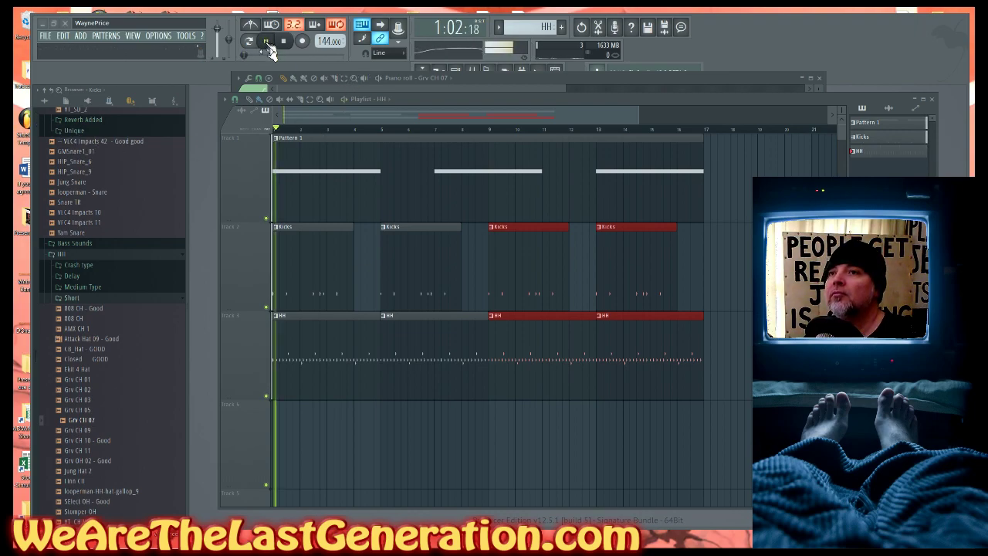
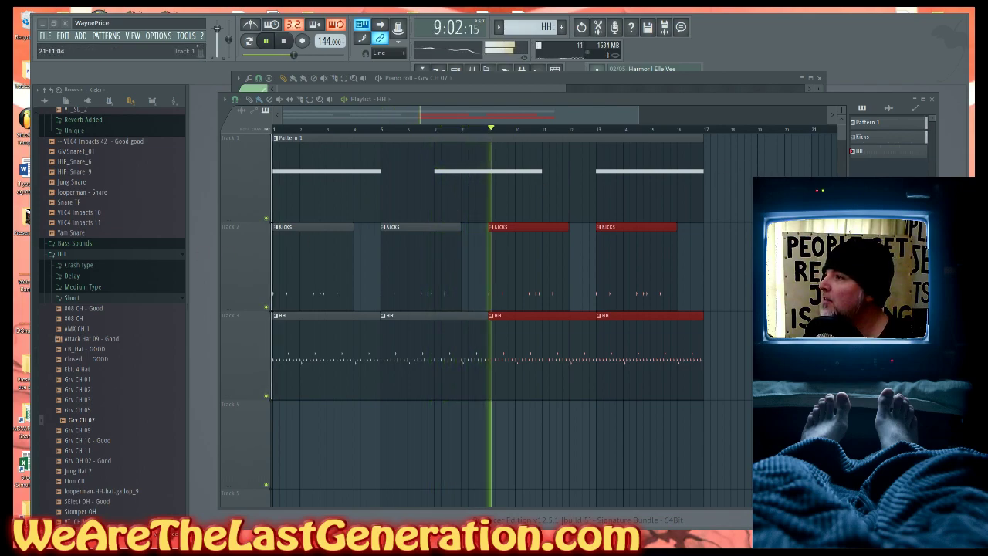
# - Create a pattern named Harmless - Bassline 2 Gol and add an E6 note at the start of bar 1
pyautogui.click(562, 27)
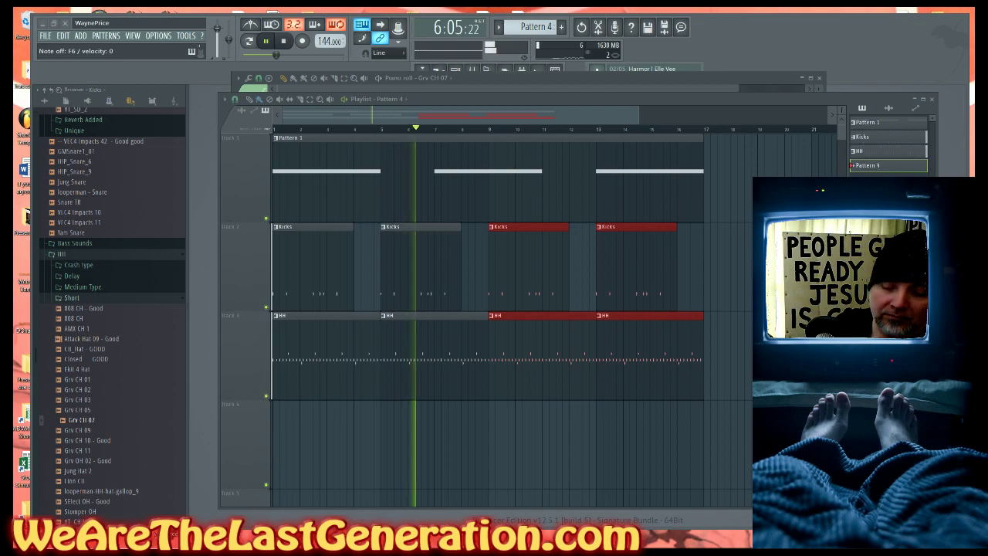
pyautogui.press('Return')
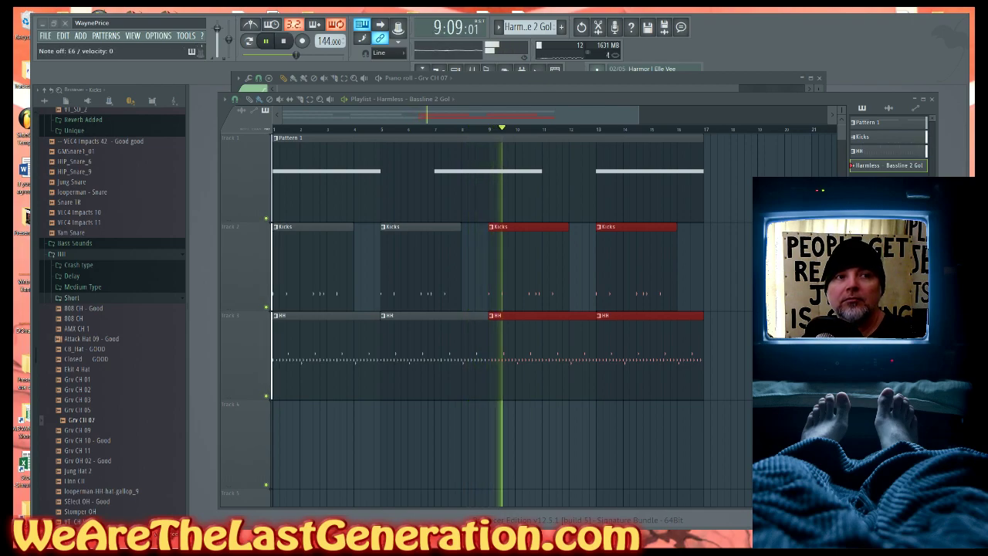
pyautogui.press('F7')
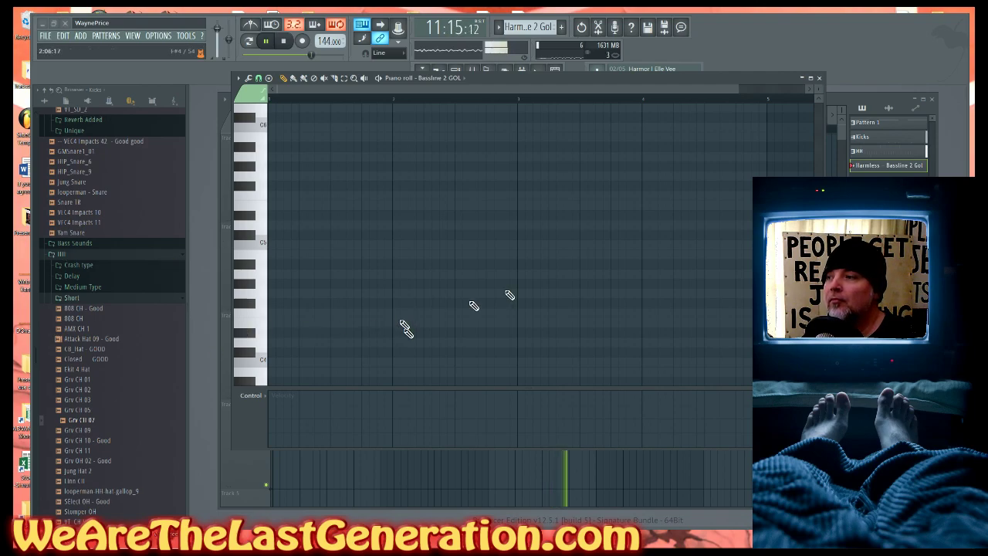
pyautogui.scroll(4, 509, 239)
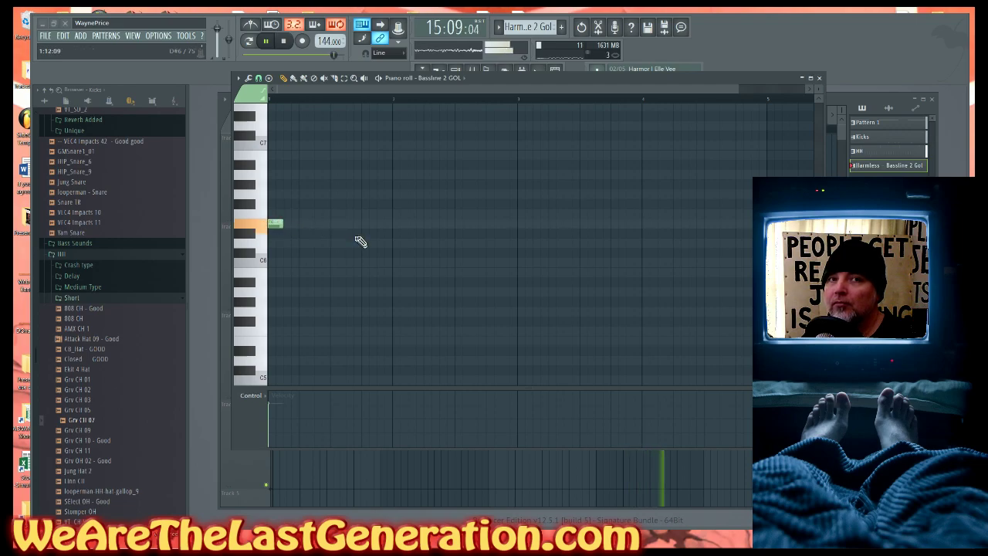
# - Place the Harmless bassline pattern on Track 4 of the playlist at bar 1 and play it
pyautogui.click(735, 483)
pyautogui.click(694, 455)
pyautogui.press('space')
pyautogui.moveTo(685, 457); pyautogui.dragTo(269, 442)
pyautogui.press('space')
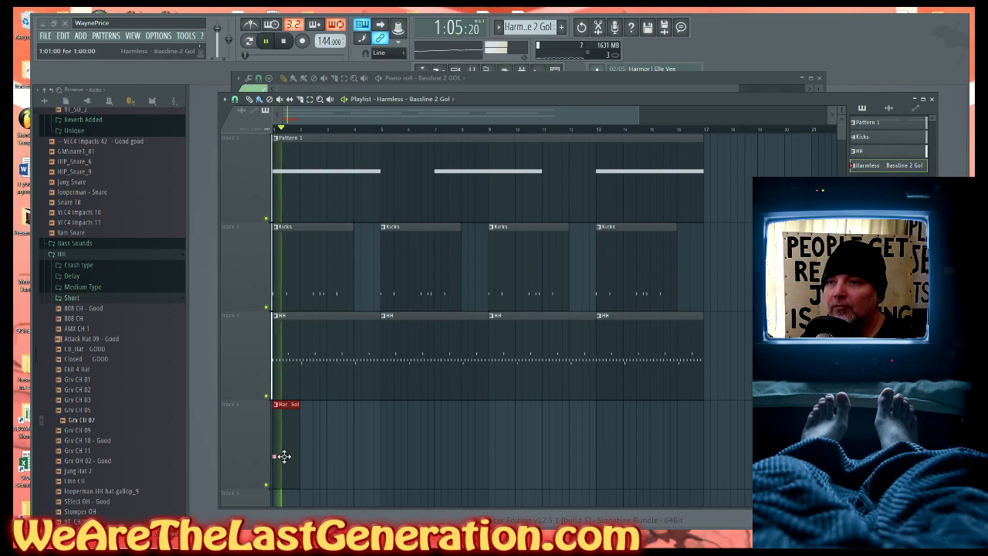
# - Add an F6 note at step 9 of bar 2 and a D6 note at the start of bar 3 in the bassline pattern
pyautogui.doubleClick(287, 452)
pyautogui.press('space')
pyautogui.press('space')
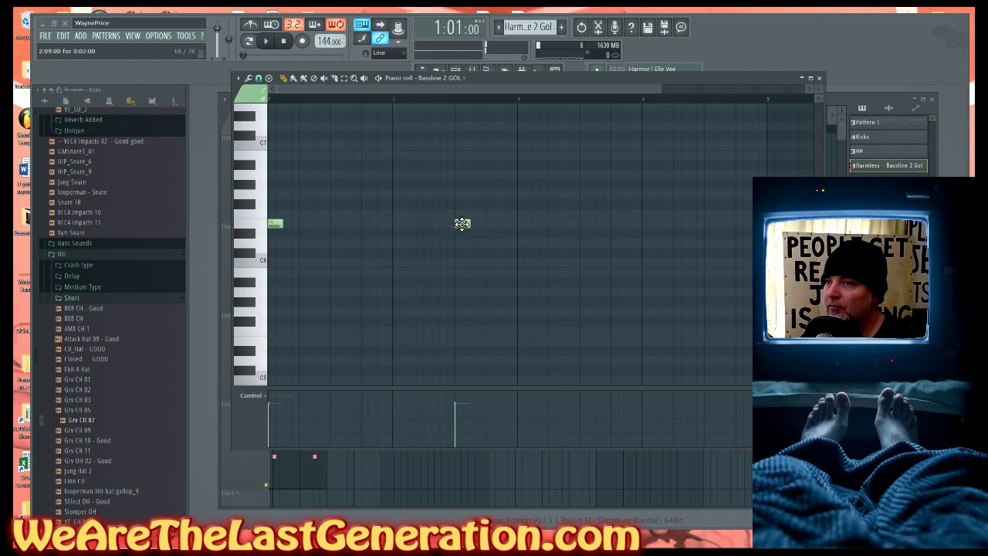
pyautogui.press('space')
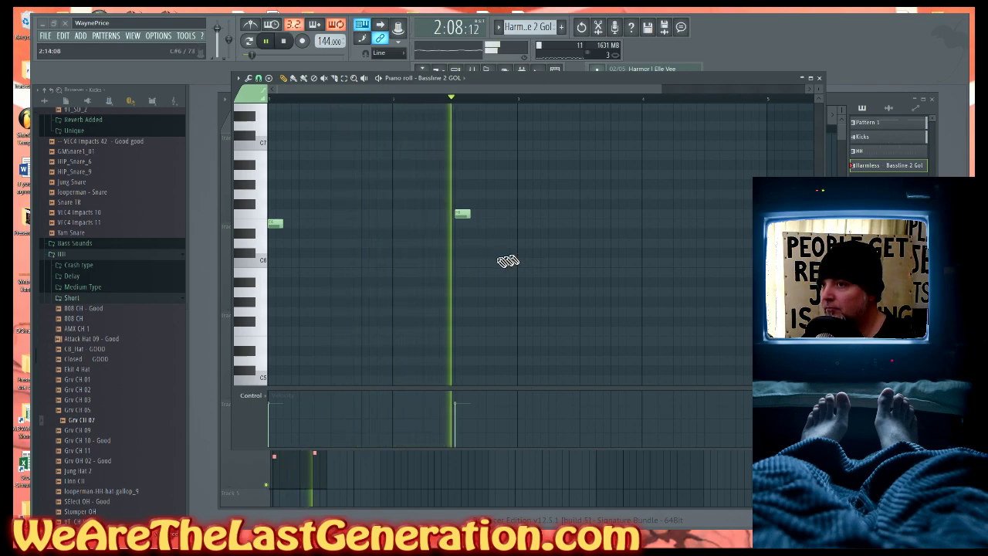
pyautogui.press('space')
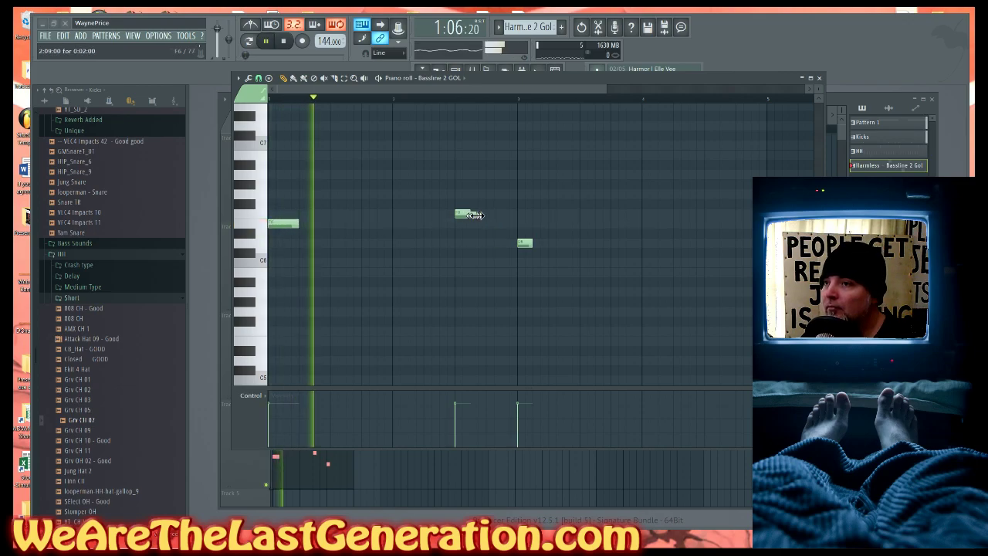
# - Resize the three bassline notes to three steps each and play the pattern to check it
pyautogui.moveTo(470, 215); pyautogui.dragTo(444, 216)
pyautogui.press('space')
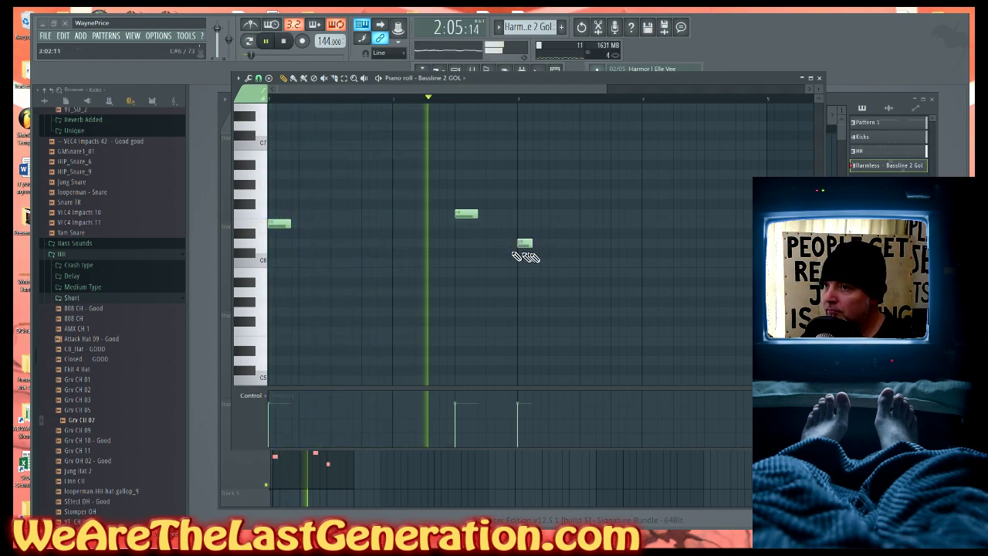
pyautogui.moveTo(539, 243); pyautogui.dragTo(541, 243)
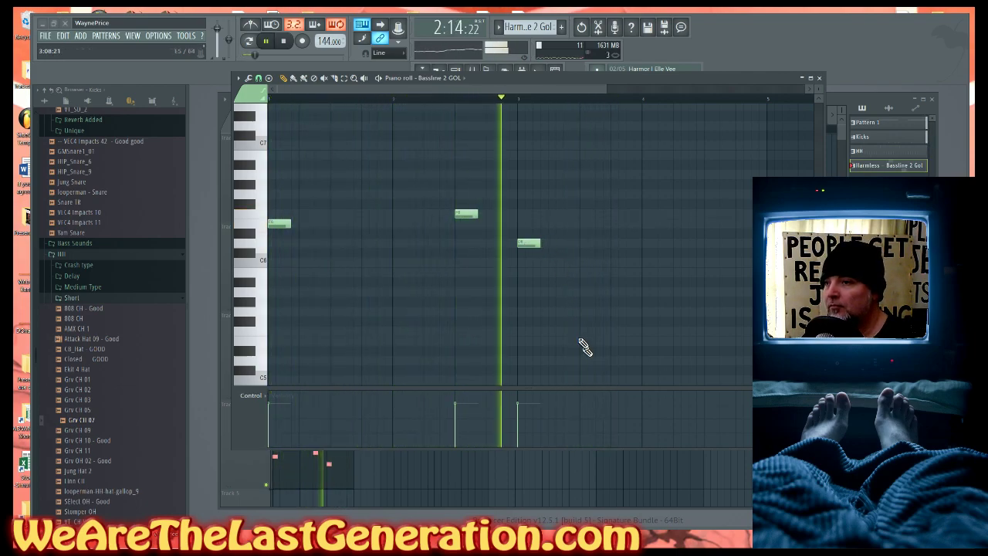
pyautogui.press('space')
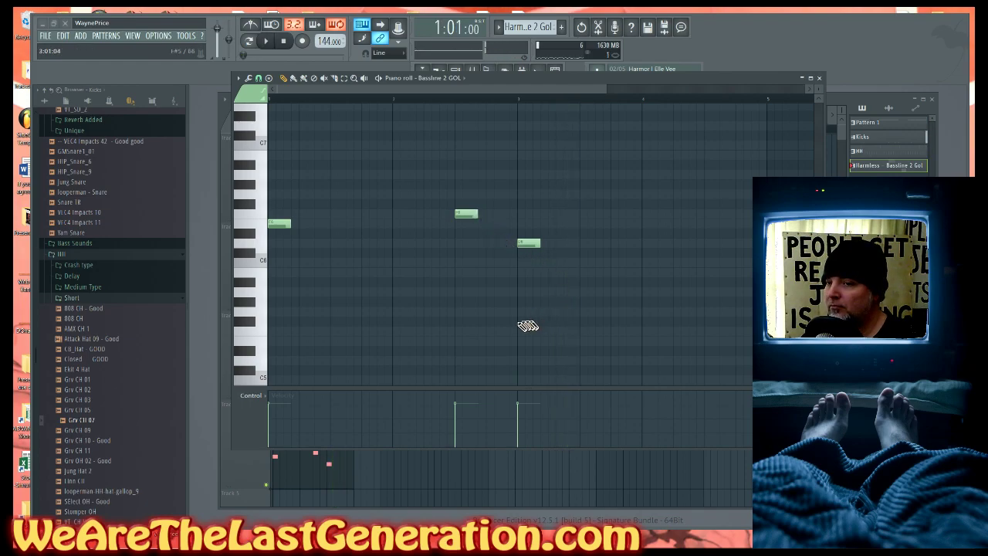
# - Duplicate the three bassline notes so the copies start at bar 5, and play the result
pyautogui.scroll(2, 527, 326)
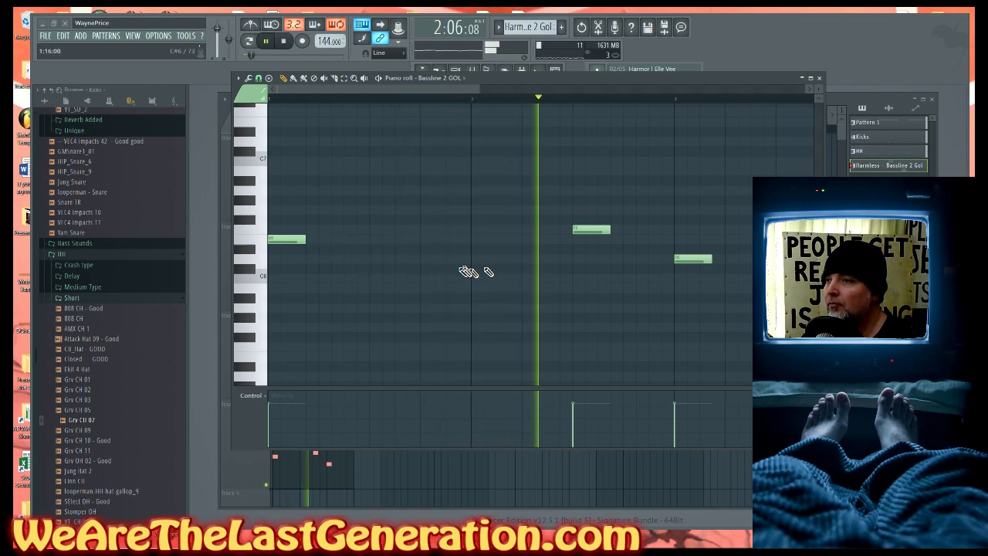
pyautogui.scroll(-3, 484, 94)
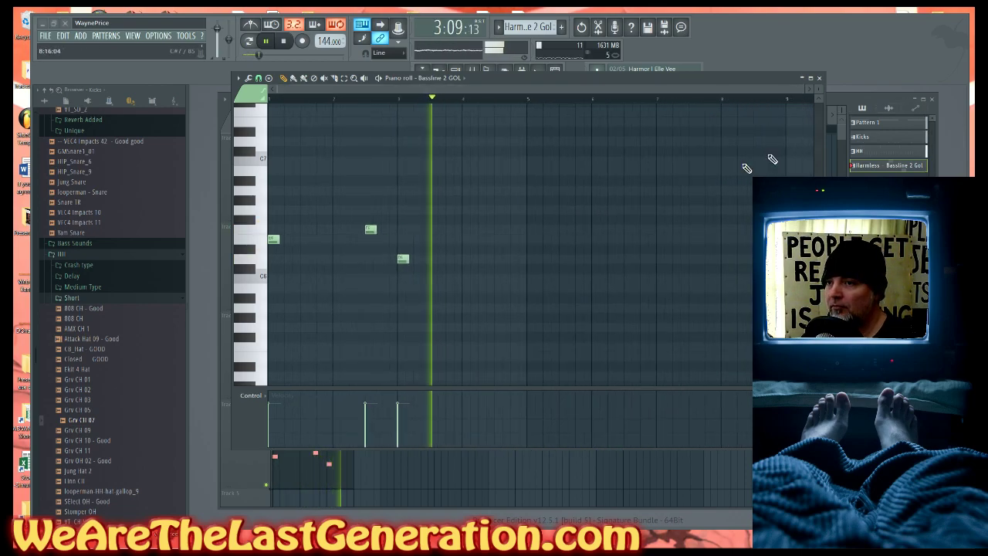
pyautogui.press('space')
pyautogui.moveTo(456, 196); pyautogui.dragTo(242, 298)
pyautogui.moveTo(273, 239); pyautogui.dragTo(516, 249)
pyautogui.press('space')
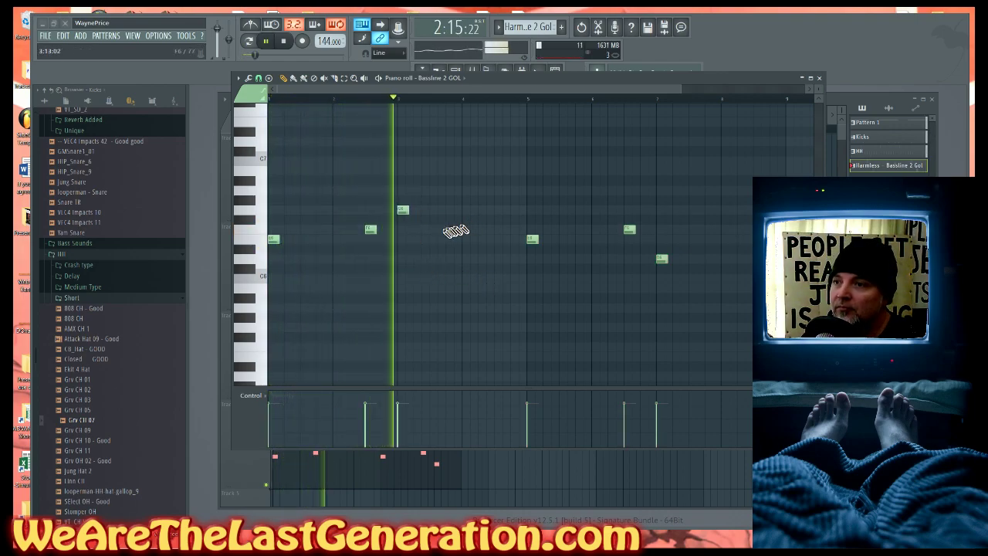
# - Replace the G6 note at the start of bar 3 with an E6 note and play the pattern
pyautogui.click(403, 210)
pyautogui.rightClick(402, 210)
pyautogui.press('space')
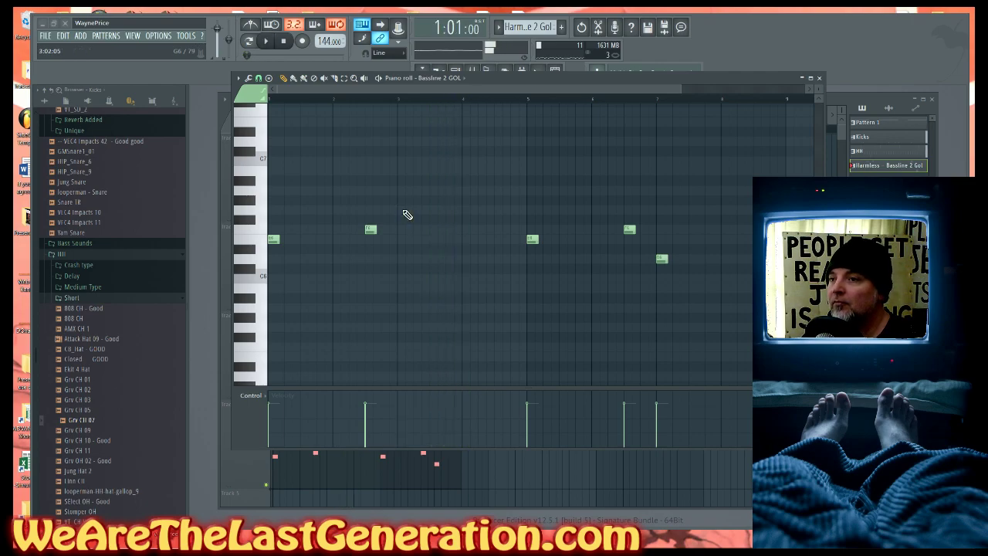
pyautogui.click(397, 237)
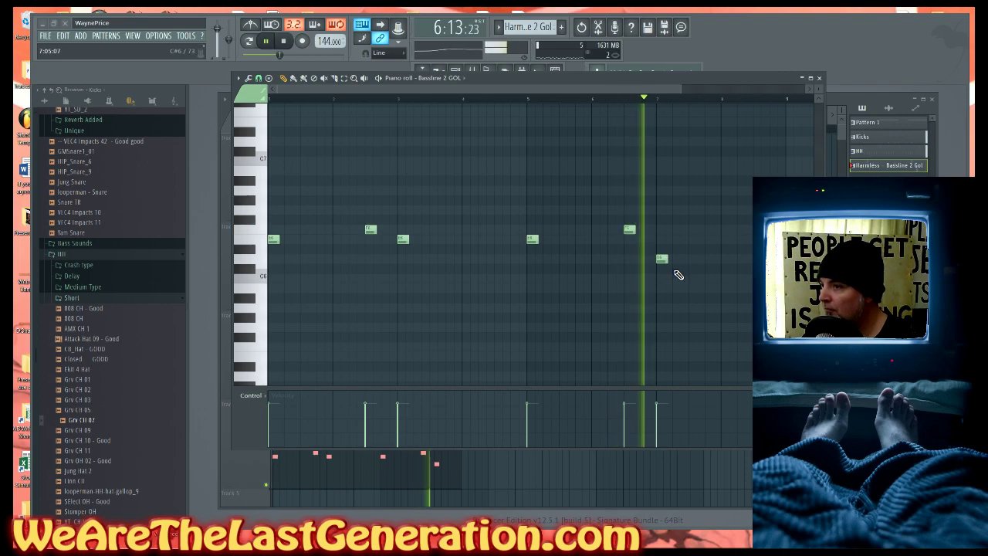
pyautogui.press('space')
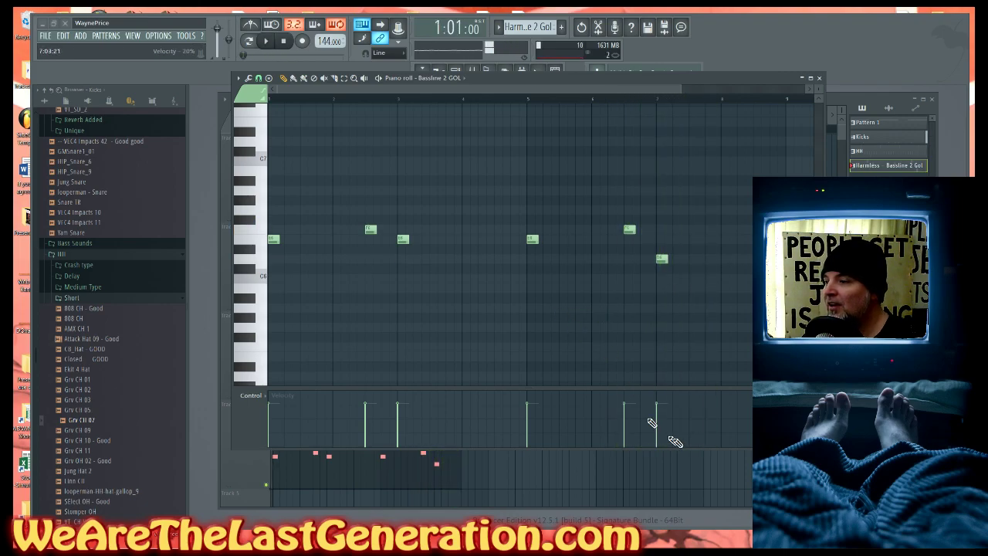
# - Play the arrangement from bar 1 in the playlist to check the bassline against the beat
pyautogui.click(518, 481)
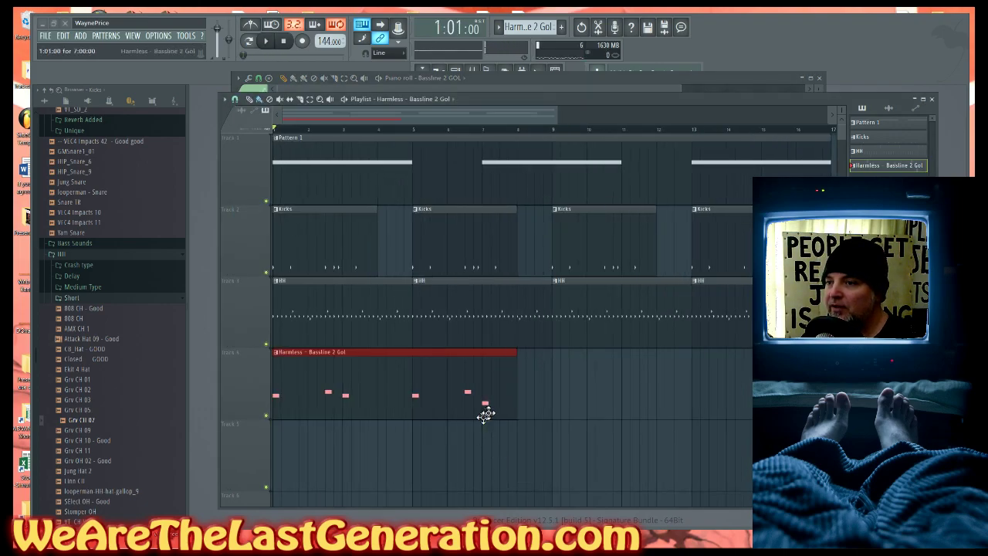
pyautogui.press('space')
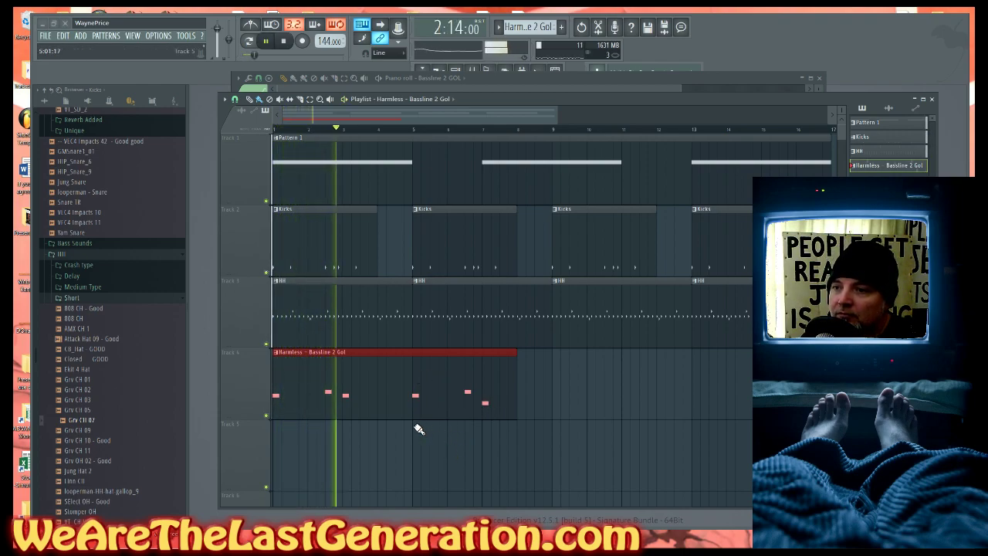
pyautogui.press('space')
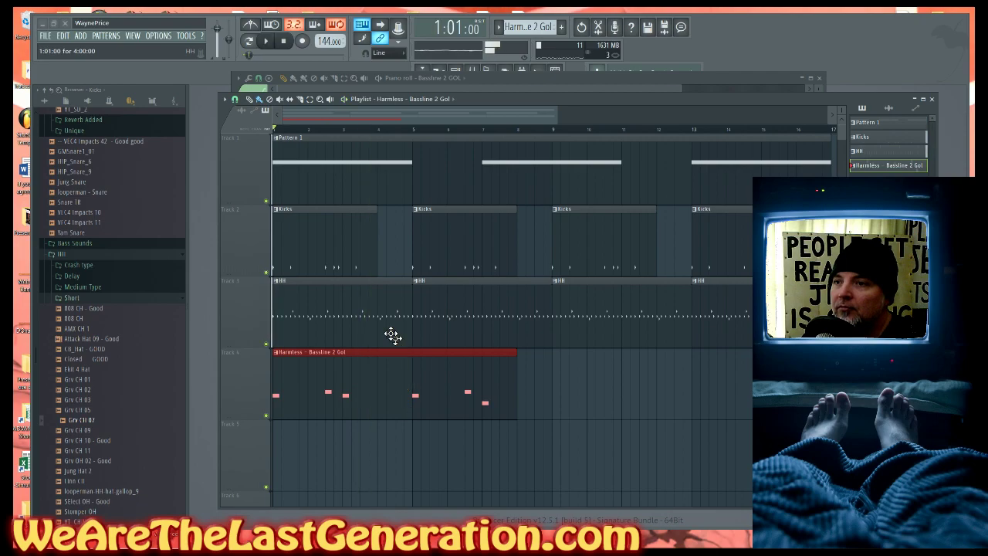
# - Move the last Gunrange Snare hit in the Kicks pattern to step 9 of bar 3 while it plays
pyautogui.doubleClick(358, 243)
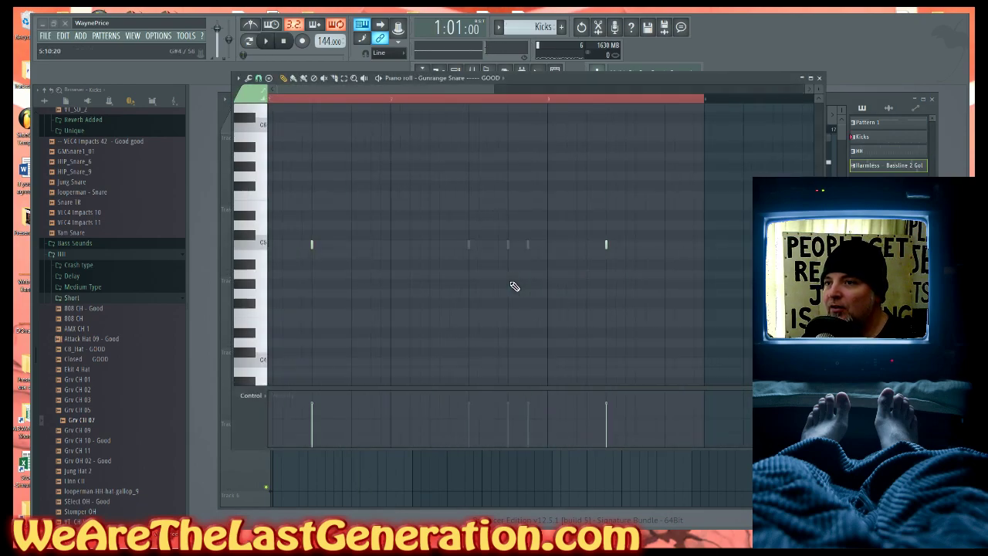
pyautogui.press('space')
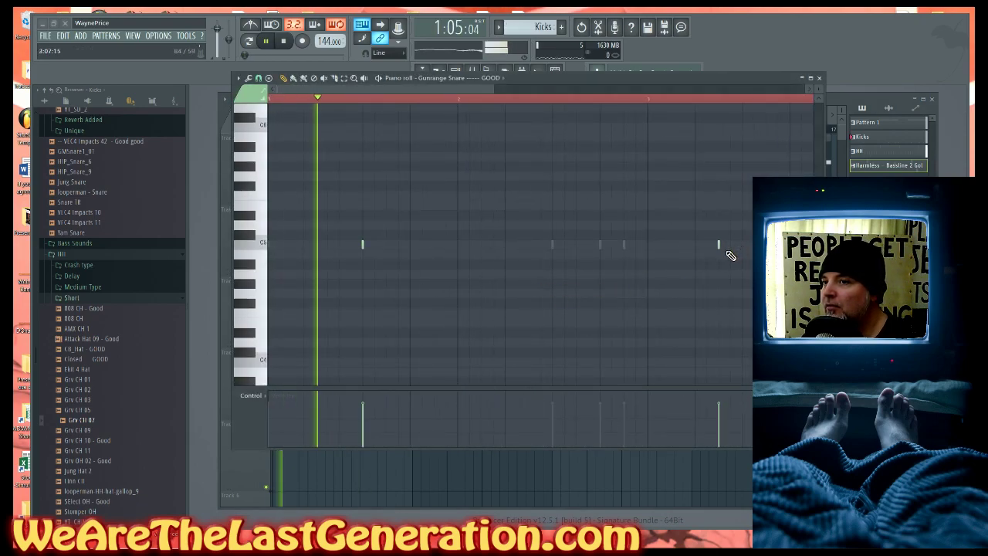
pyautogui.moveTo(719, 244); pyautogui.dragTo(750, 244)
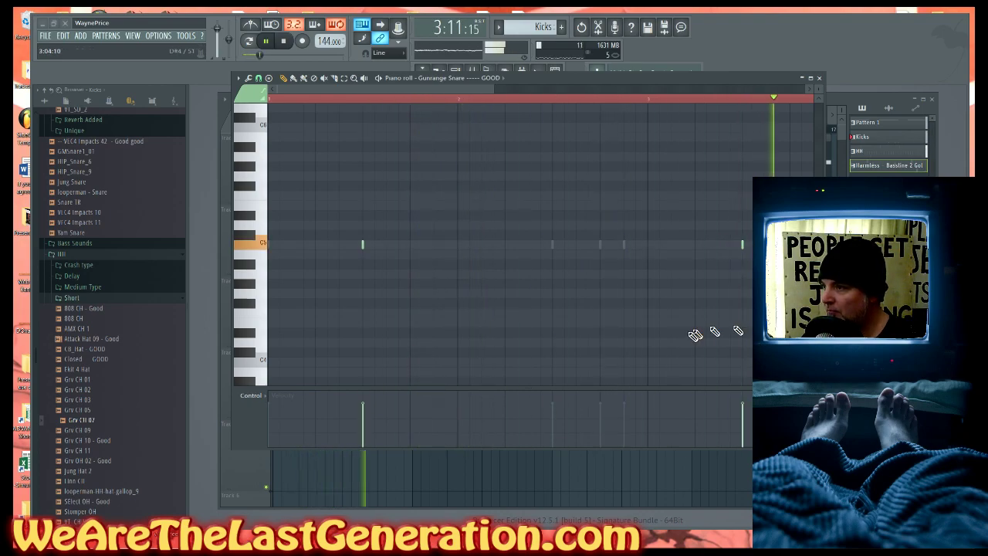
# - Return to the playlist, stop playback, and lengthen the Harmless bassline clip on track 4 to 8 bars
pyautogui.click(590, 477)
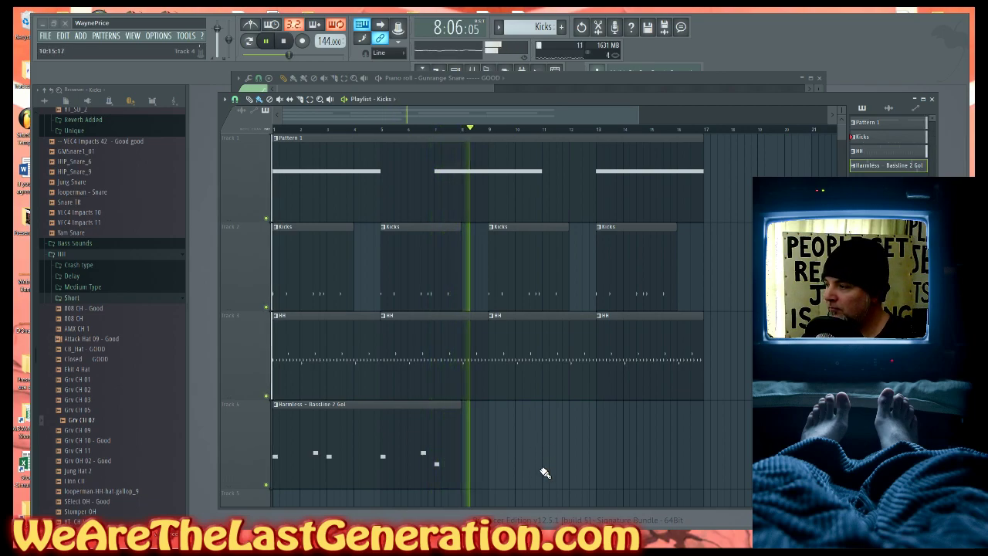
pyautogui.press('space')
pyautogui.click(462, 439)
pyautogui.moveTo(525, 439); pyautogui.dragTo(562, 440)
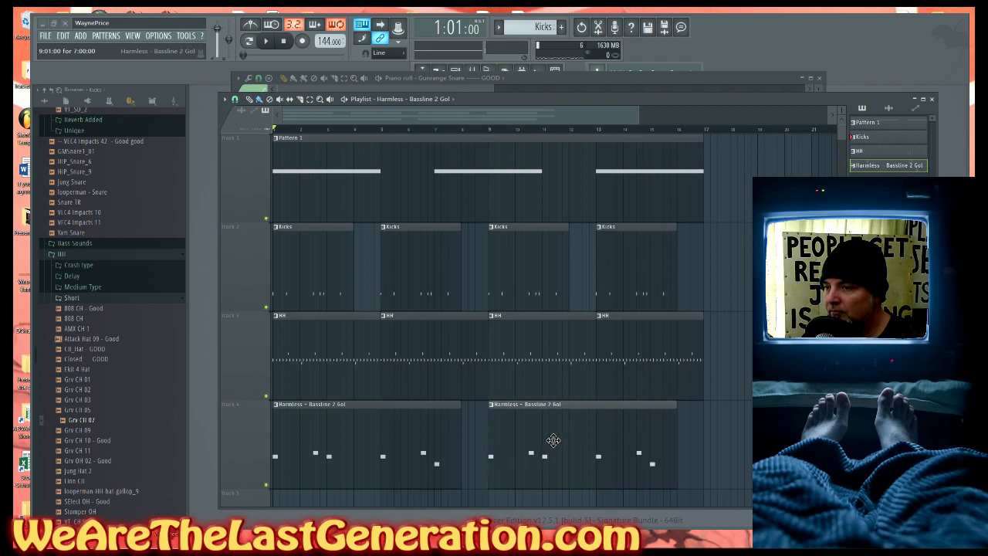
pyautogui.rightClick(510, 446)
pyautogui.click(462, 438)
pyautogui.rightClick(473, 441)
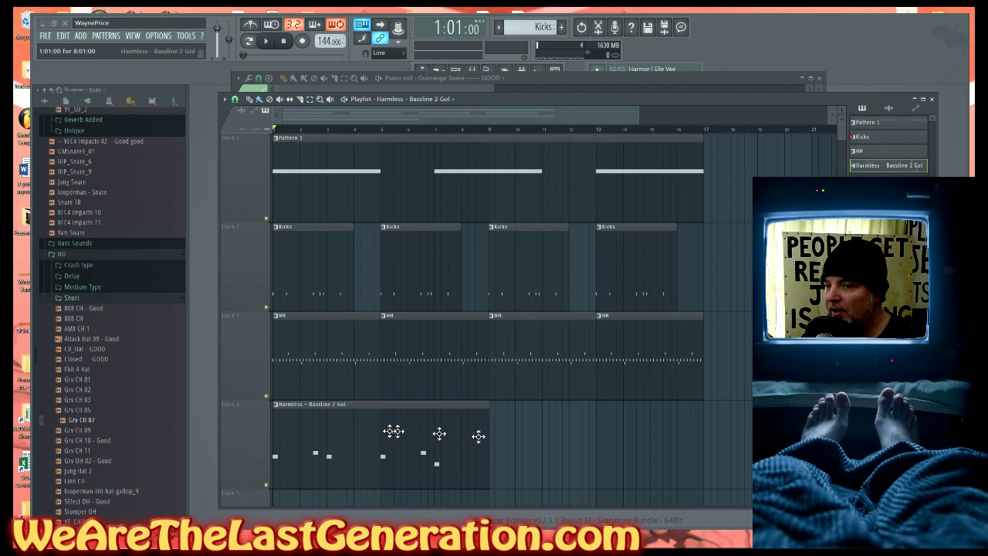
# - Place a second Harmless bassline clip at bar 9, trim its end to bar 17, and play the arrangement
pyautogui.click(489, 436)
pyautogui.scroll(3, 498, 458)
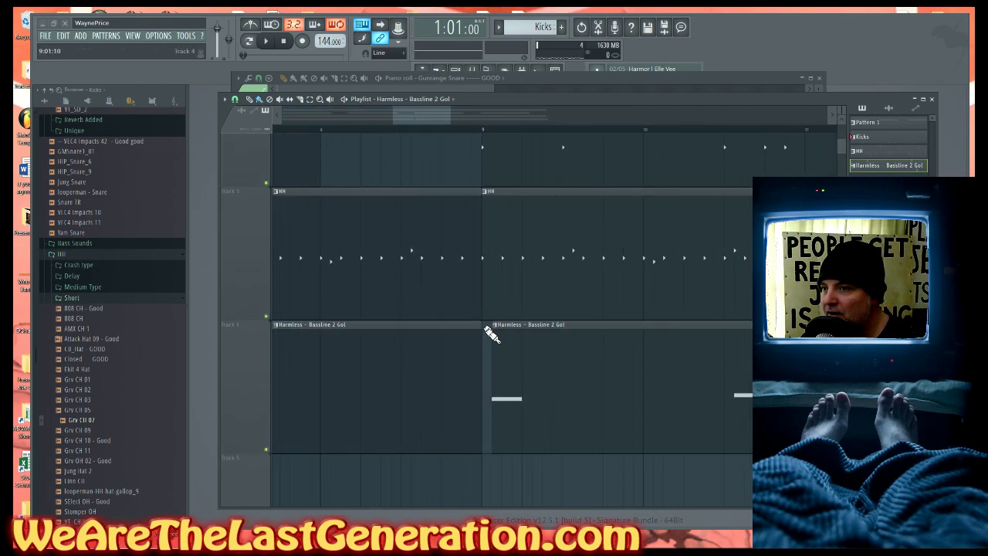
pyautogui.scroll(-4, 464, 477)
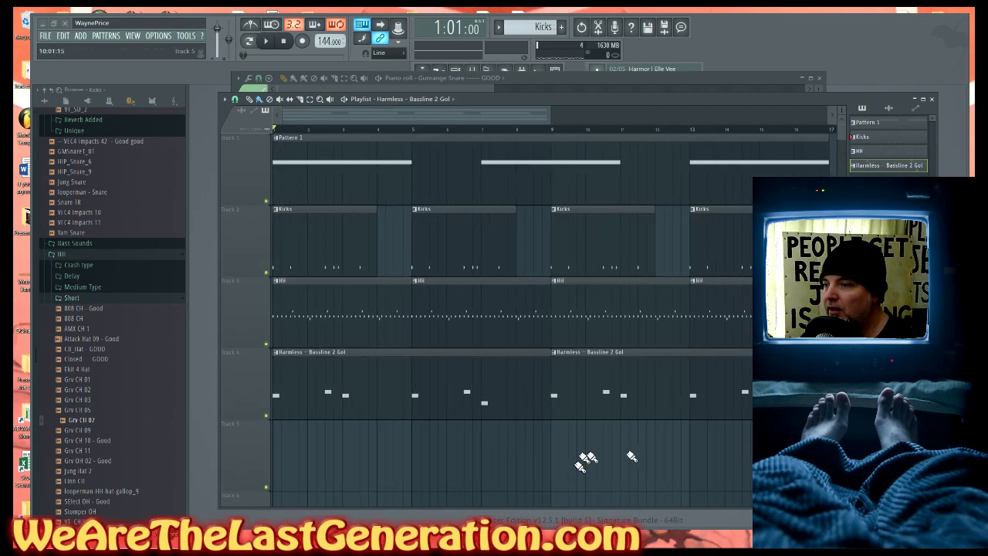
pyautogui.scroll(4, 691, 320)
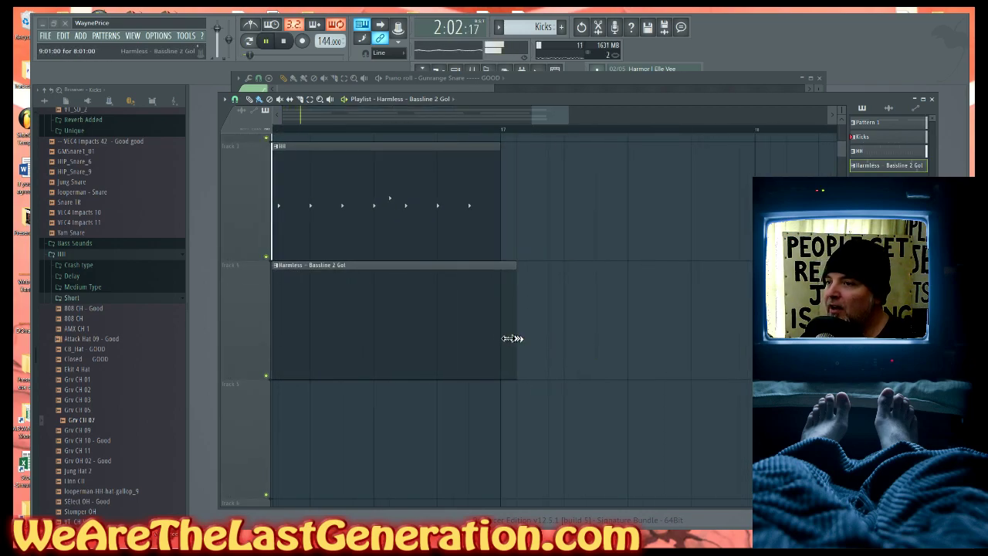
pyautogui.scroll(-4, 575, 358)
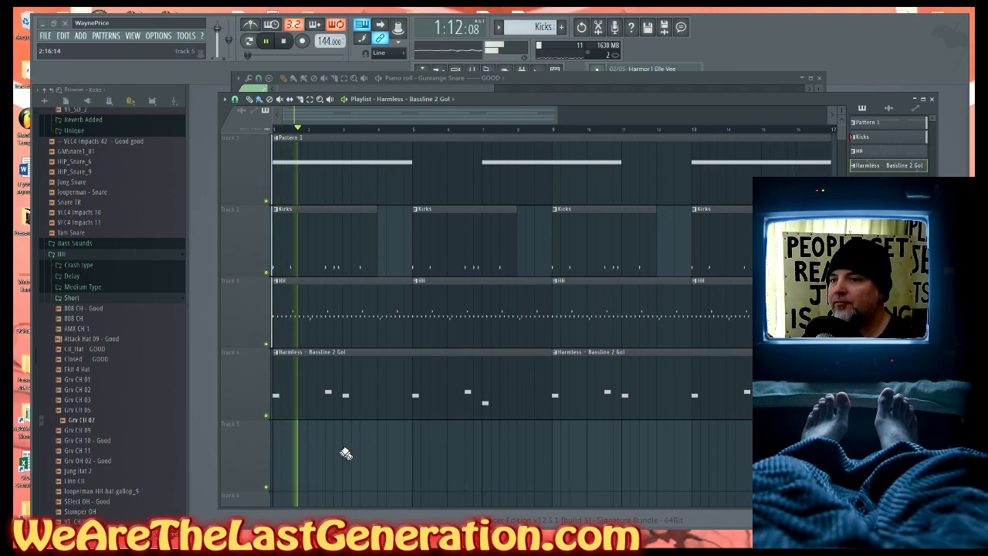
pyautogui.scroll(3, 442, 440)
pyautogui.scroll(-4, 472, 453)
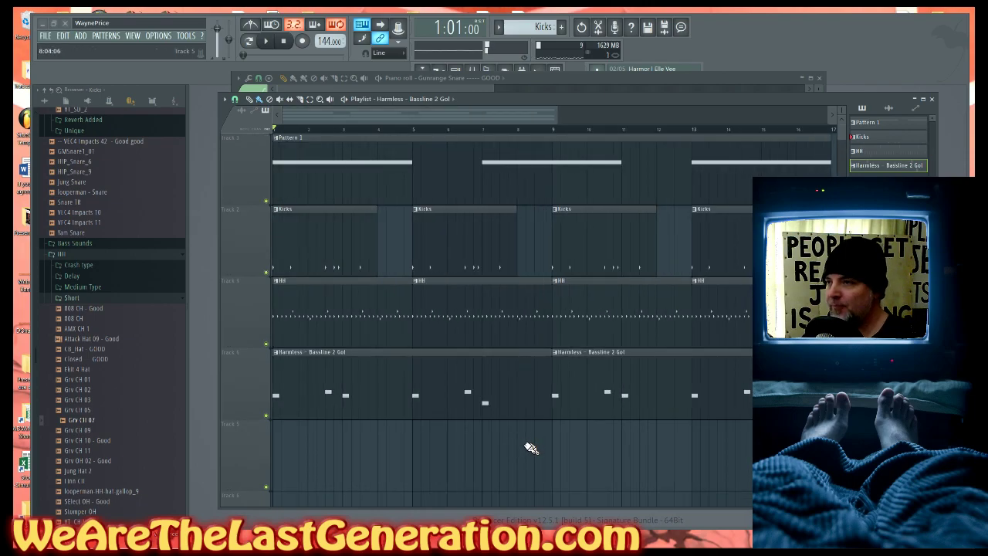
# - Duplicate all playlist clips so the copies start at bar 17
pyautogui.hotkey('ctrl', 'a')
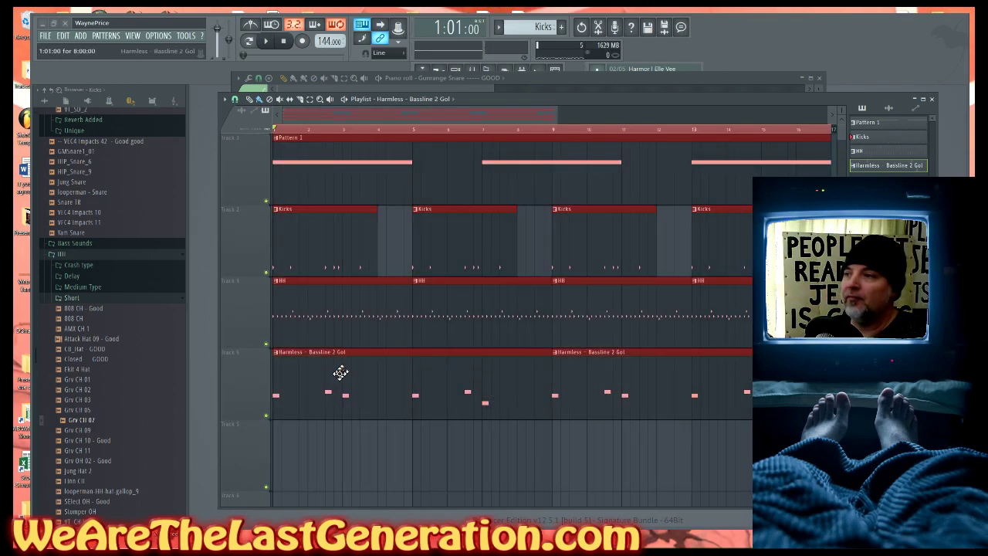
pyautogui.hotkey('ctrl', 'b')
pyautogui.scroll(-3, 434, 470)
pyautogui.moveTo(498, 448); pyautogui.dragTo(632, 280)
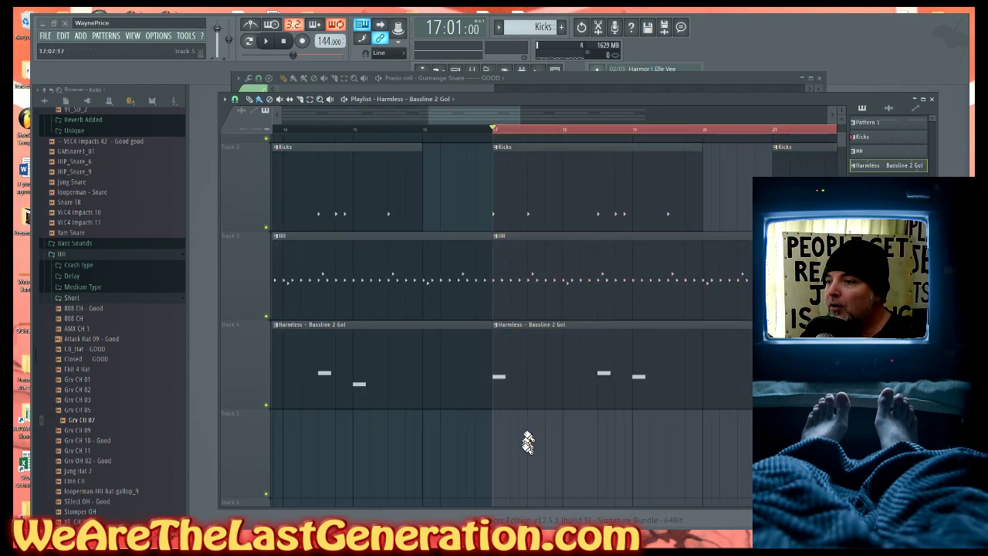
pyautogui.keyDown('ctrl'); pyautogui.rightClick(528, 442); pyautogui.keyUp('ctrl')
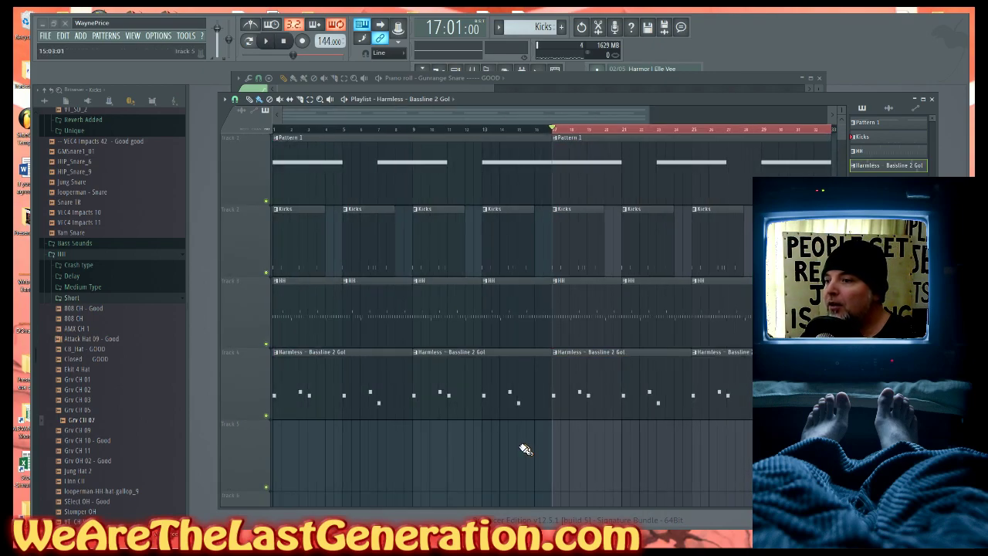
# - Make the Harmless bassline clip at bar 17 unique and open its notes in the piano roll
pyautogui.rightClick(556, 357)
pyautogui.click(571, 419)
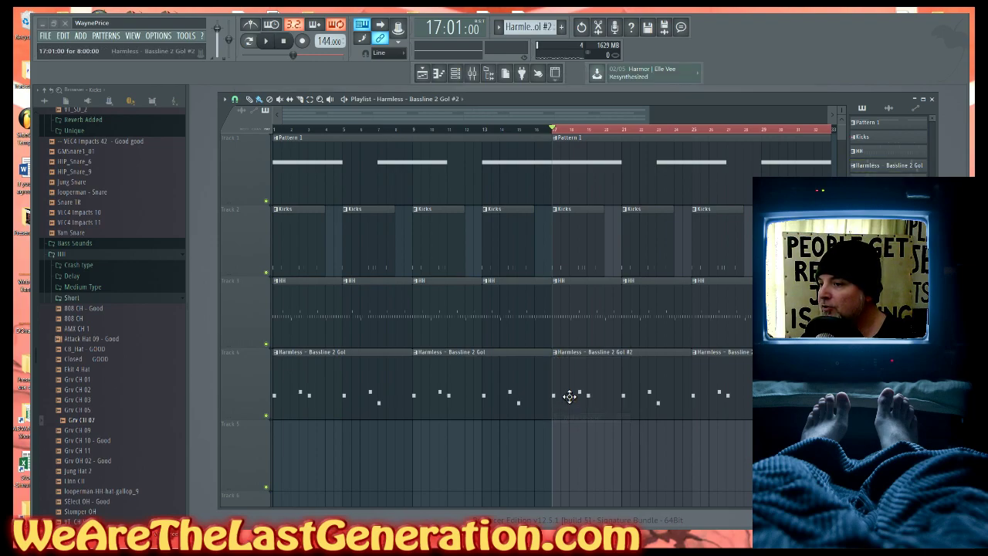
pyautogui.doubleClick(569, 394)
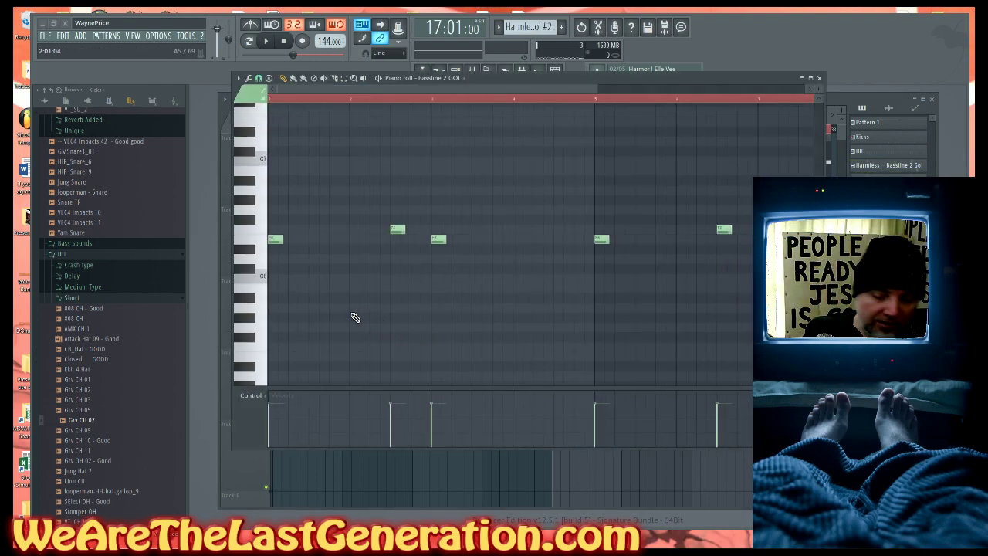
# - Lengthen all notes in the unique bassline pattern to slightly less than one bar while playing it
pyautogui.hotkey('ctrl', 'a')
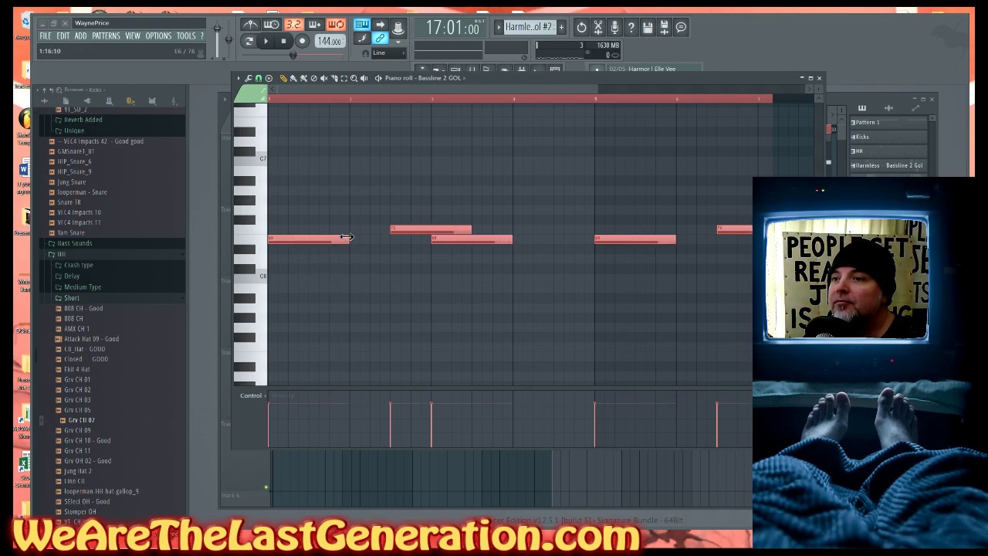
pyautogui.press('space')
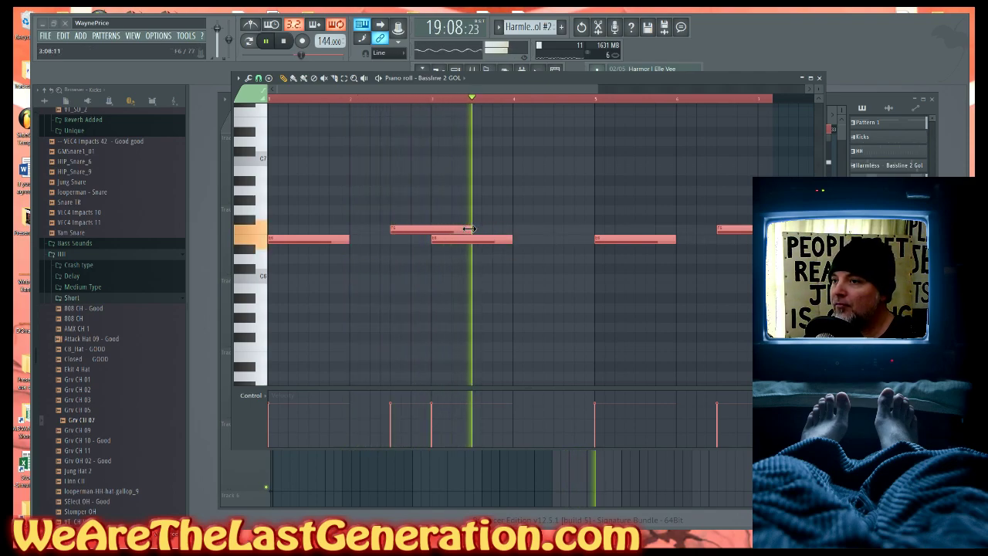
pyautogui.moveTo(470, 229); pyautogui.dragTo(466, 228)
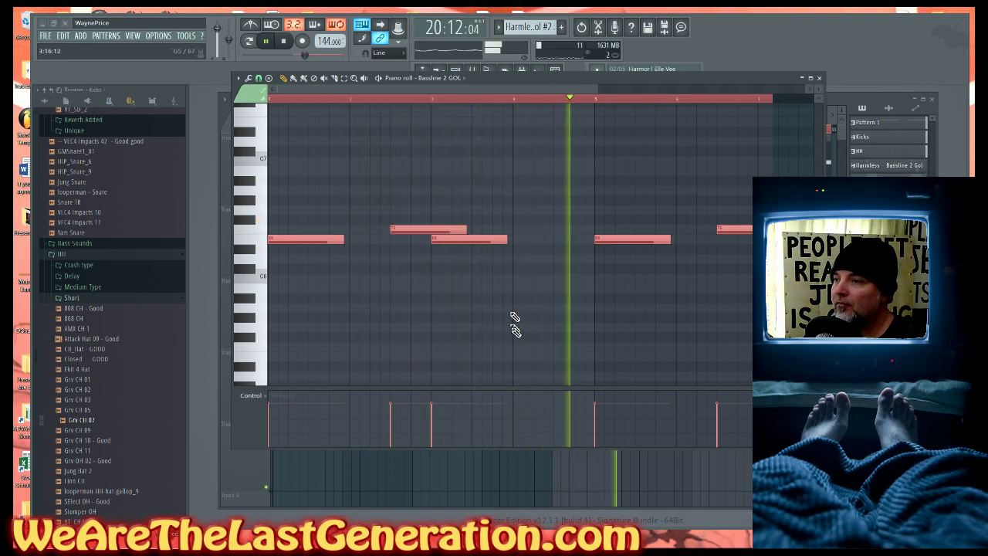
pyautogui.scroll(-1, 498, 334)
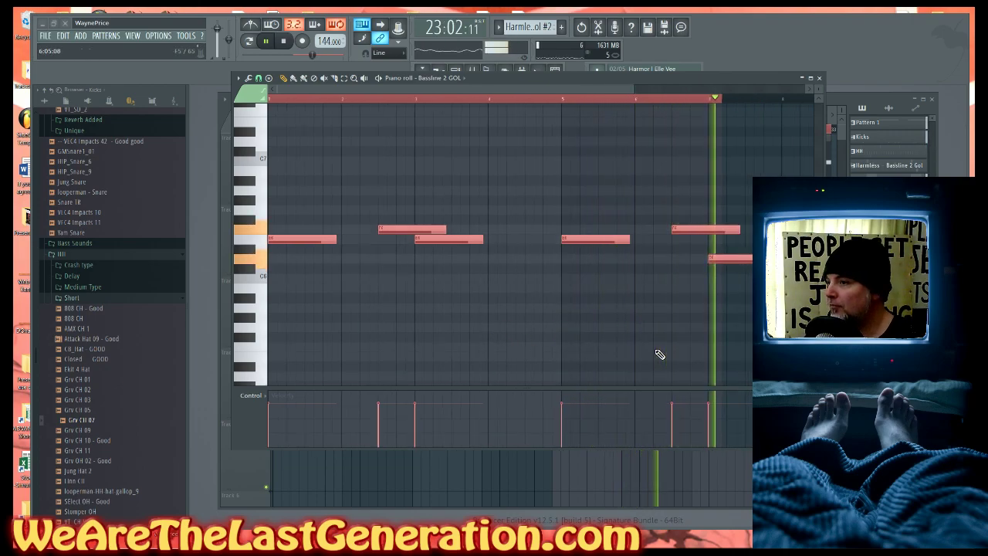
pyautogui.press('space')
# - Shorten both F6 bassline notes so they end at the starts of bars 7 and 3, and play the pattern
pyautogui.click(748, 244)
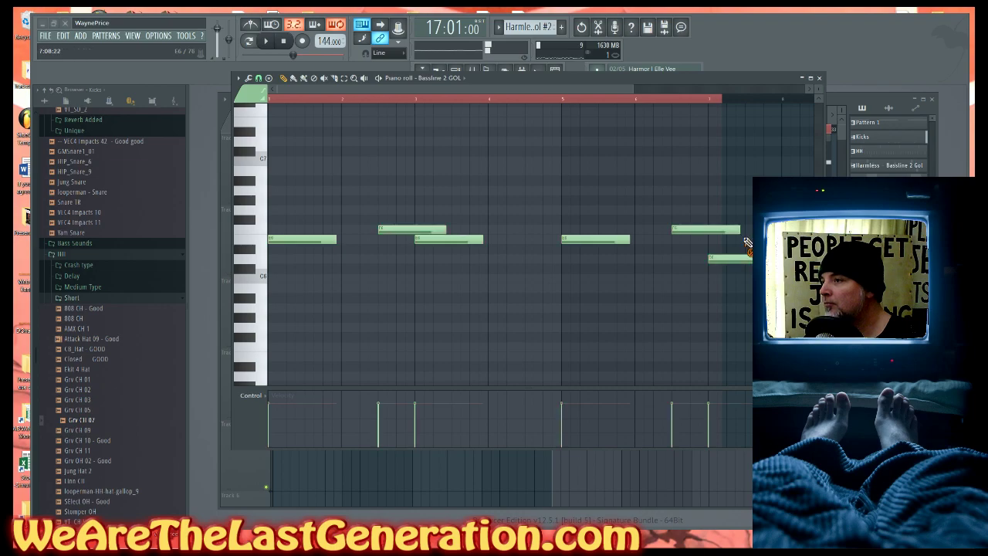
pyautogui.hotkey('ctrl', 'z')
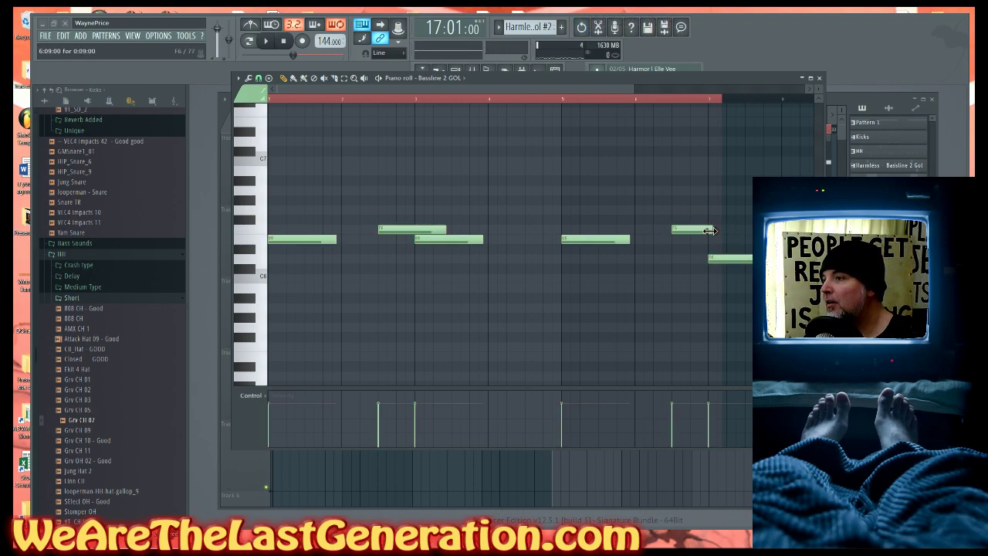
pyautogui.press('space')
pyautogui.moveTo(447, 230); pyautogui.dragTo(413, 231)
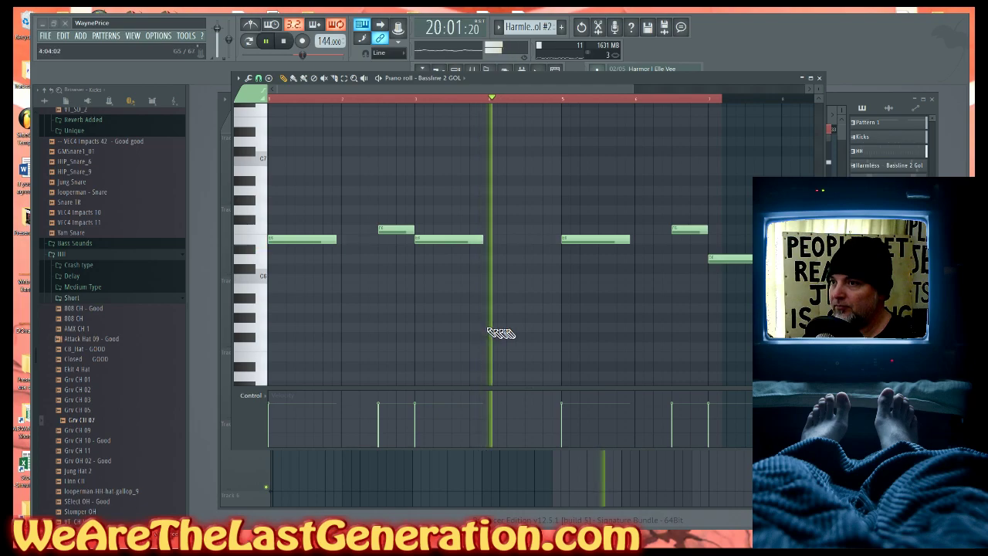
# - Replace the bassline clip at bar 25 with the Bassline 2 #2 pattern in the playlist and play through the section
pyautogui.click(723, 474)
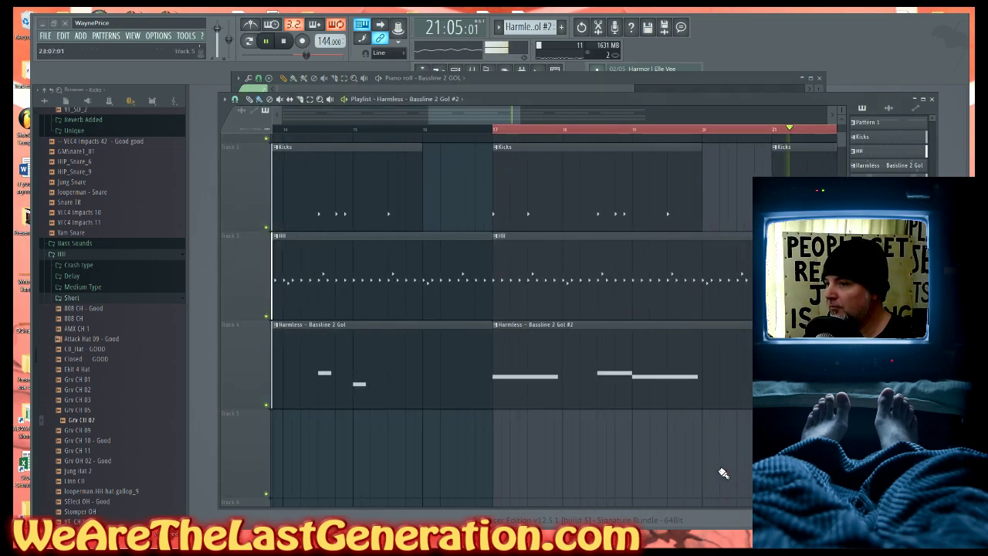
pyautogui.rightClick(722, 473)
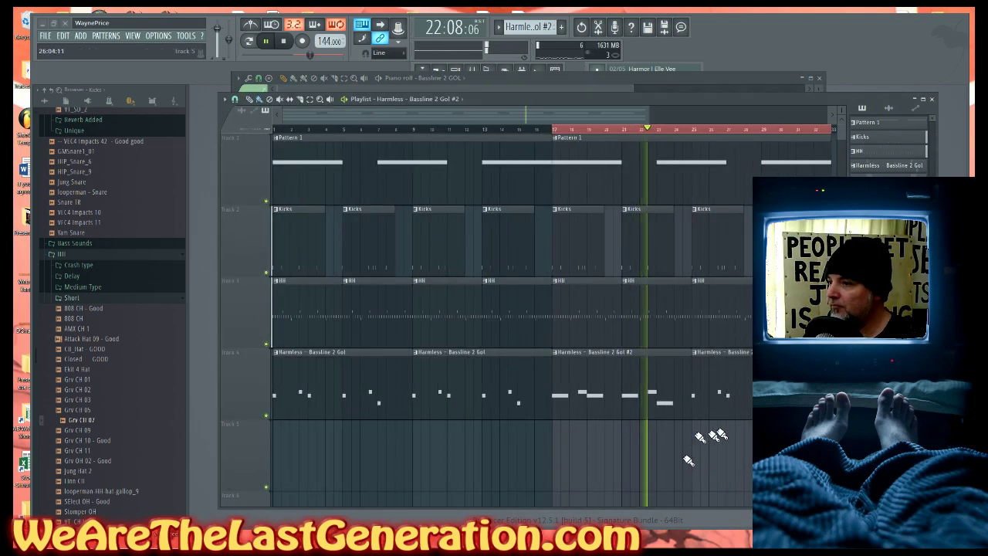
pyautogui.click(722, 385)
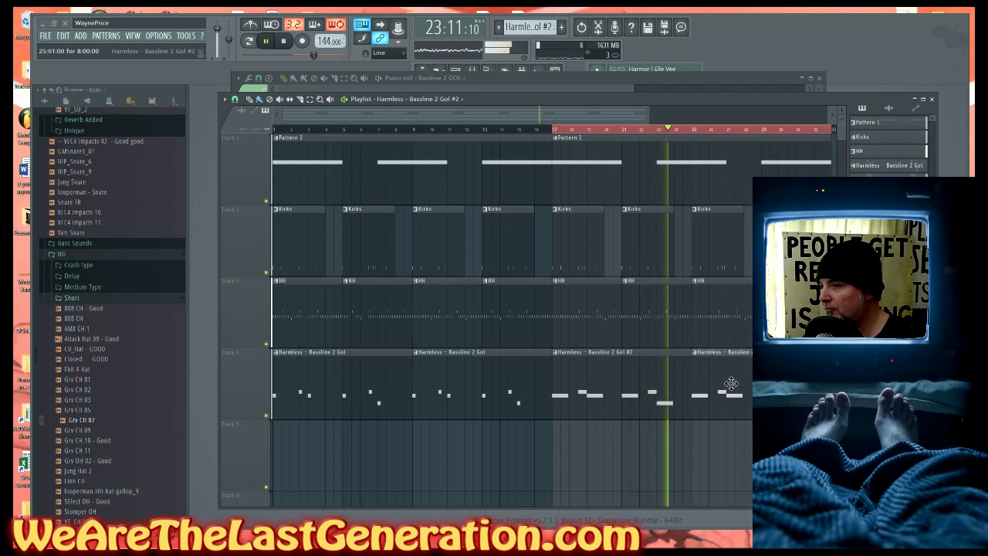
pyautogui.scroll(3, 730, 383)
pyautogui.scroll(-3, 523, 439)
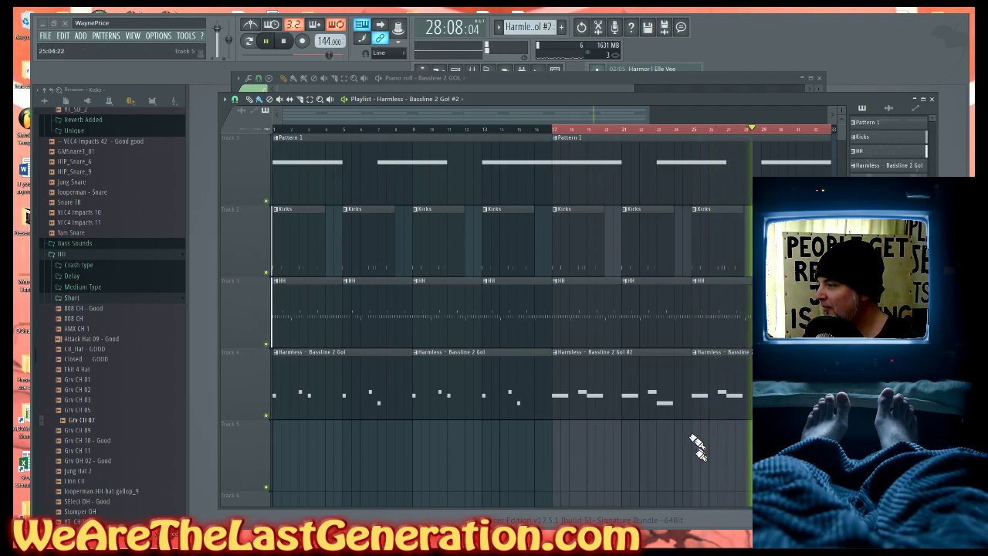
pyautogui.press('space')
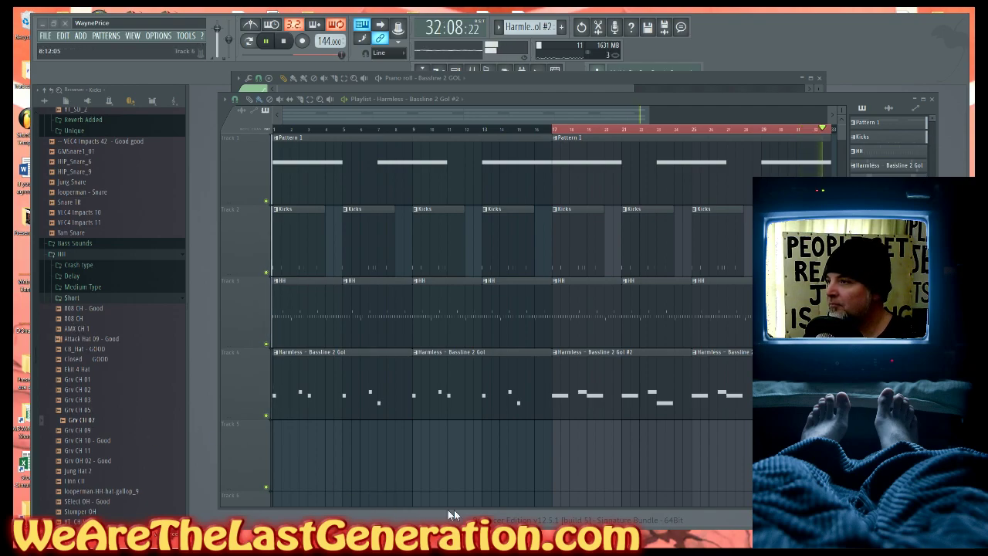
pyautogui.press('space')
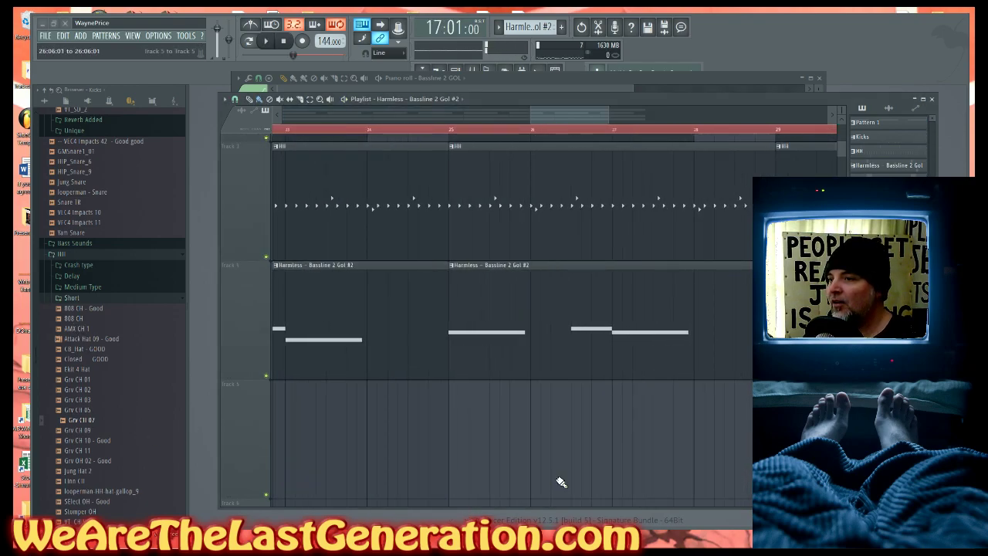
# - Copy all clips from bars 17 to 32 so the duplicates start exactly at bar 33, and deselect them
pyautogui.moveTo(839, 161); pyautogui.dragTo(571, 390)
pyautogui.moveTo(562, 338); pyautogui.dragTo(665, 310)
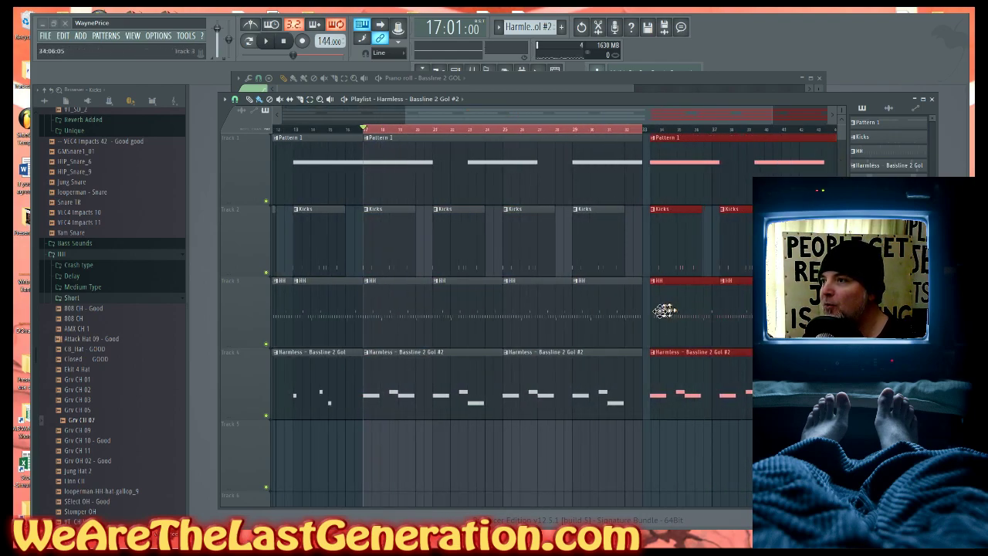
pyautogui.moveTo(607, 420); pyautogui.dragTo(700, 206)
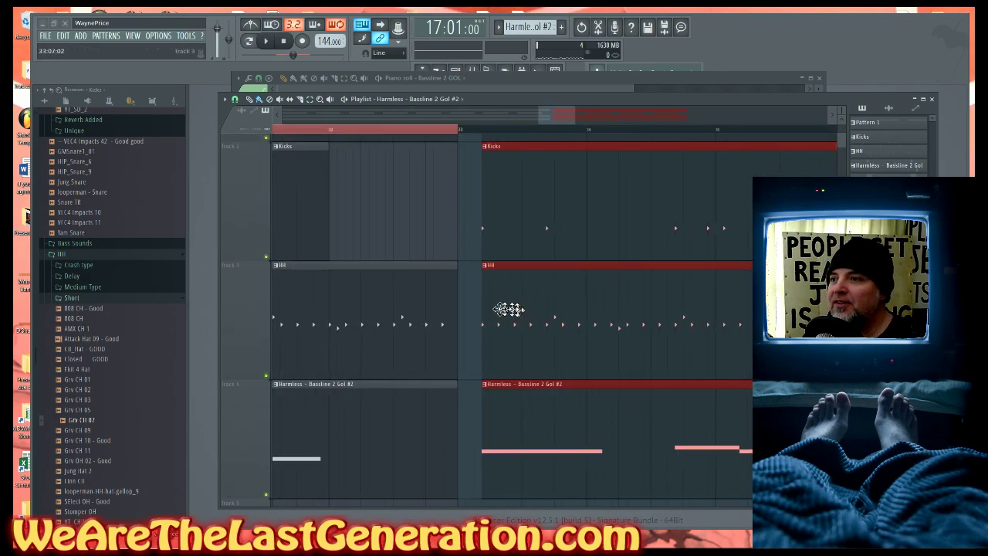
pyautogui.scroll(-2, 502, 278)
pyautogui.scroll(-3, 448, 347)
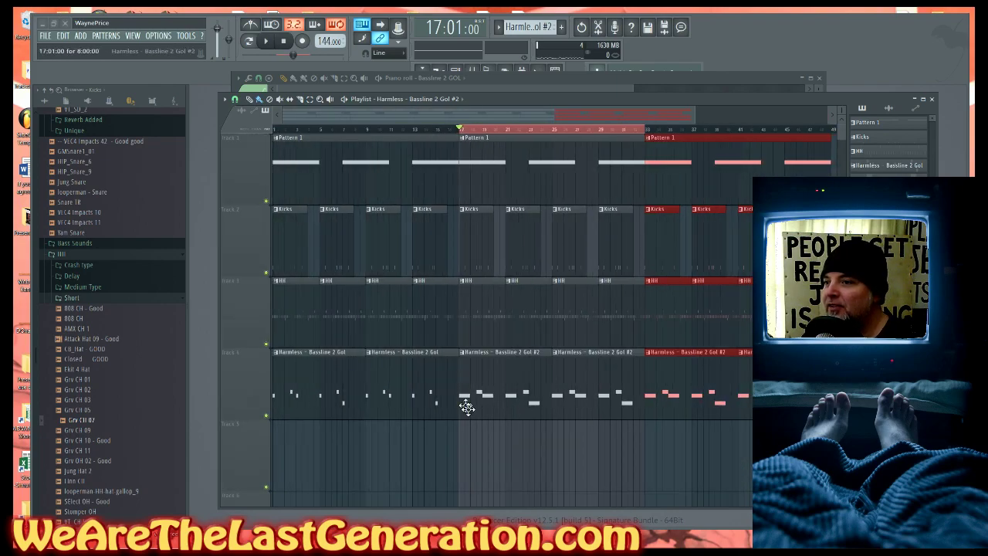
pyautogui.click(481, 137)
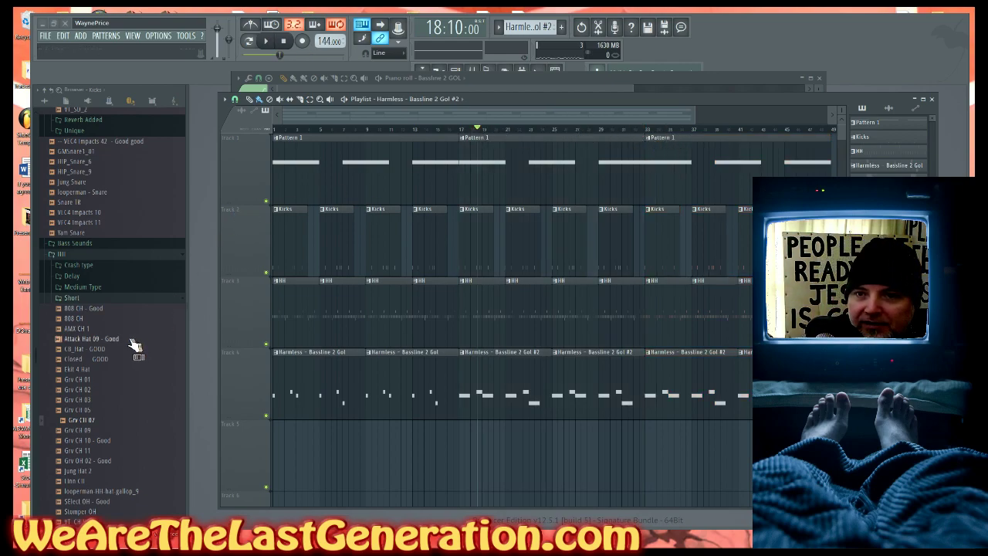
# - Preview the looperman hat gallop 9 sample, collapse the browser folders, and open the Most Used kicks folder
pyautogui.click(91, 491)
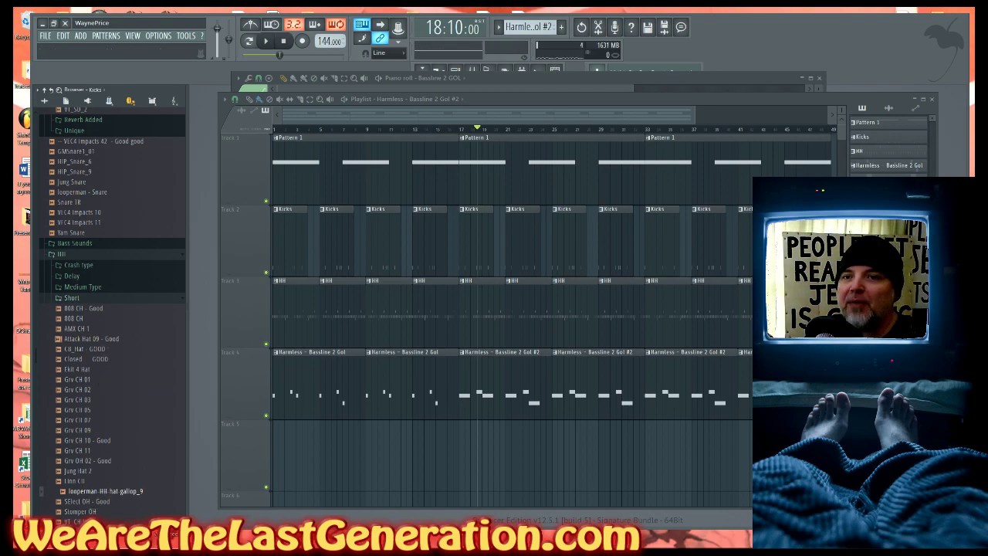
pyautogui.click(54, 255)
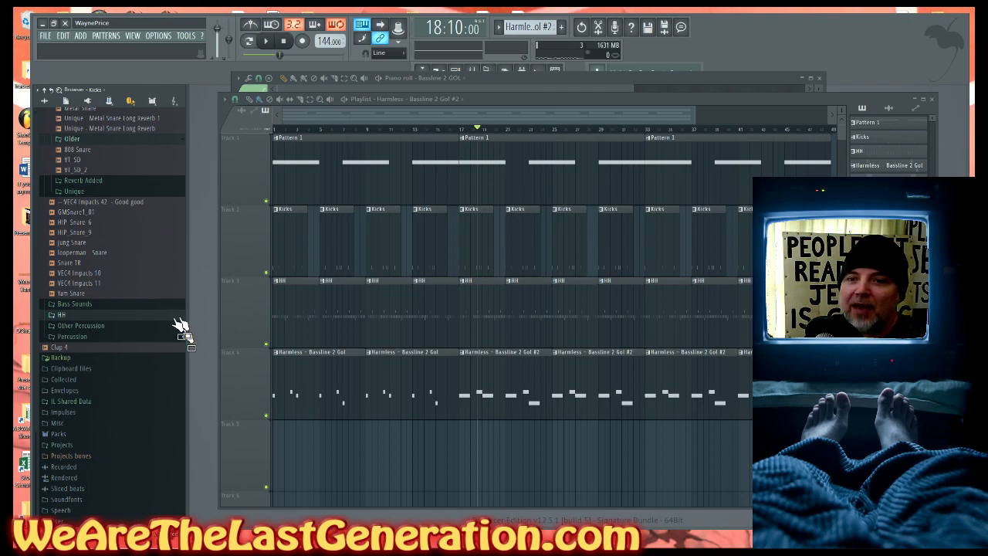
pyautogui.click(49, 90)
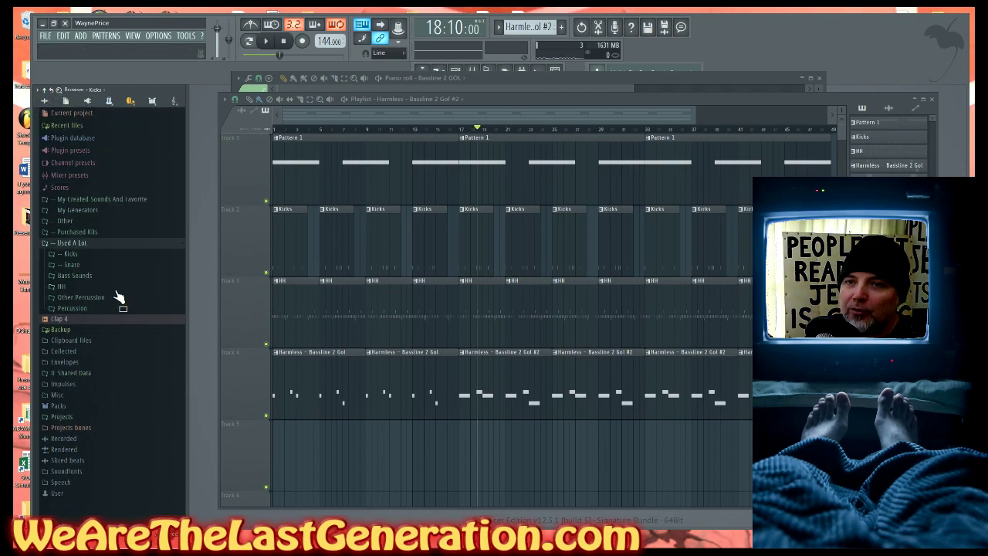
pyautogui.click(55, 255)
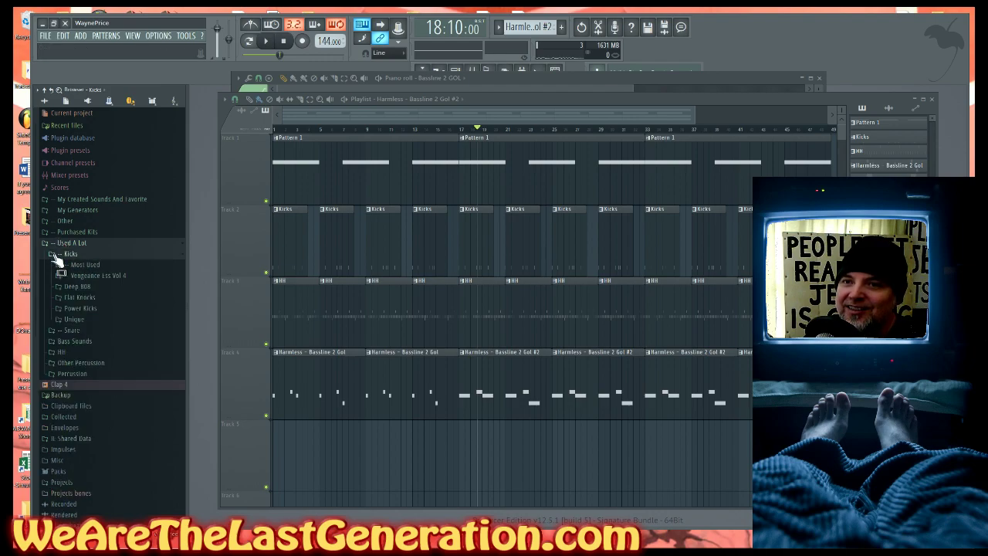
pyautogui.click(64, 266)
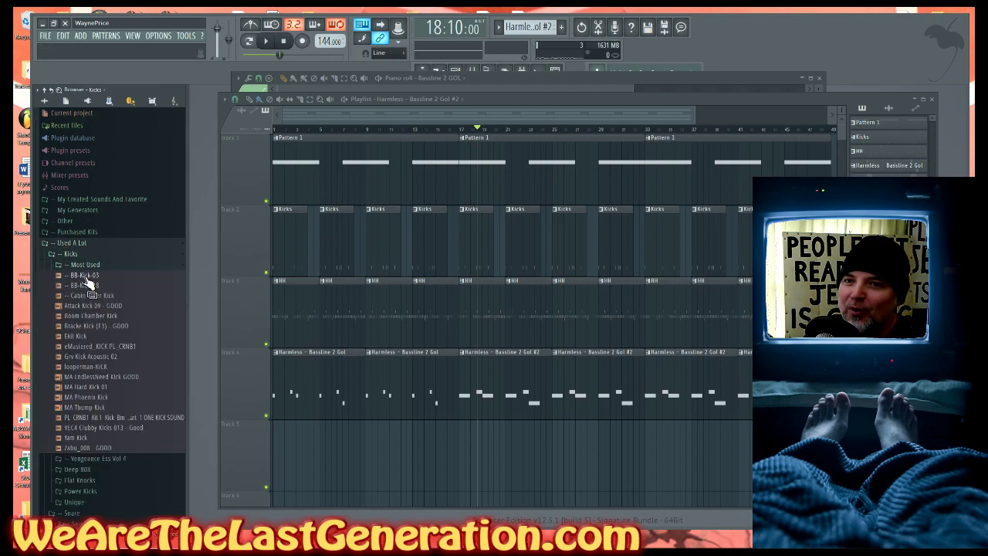
# - Audition BB-Kick-03 and Cabin Fever Kick over the playing song, open BB-Kick-03 in a new channel, and stop playback
pyautogui.press('space')
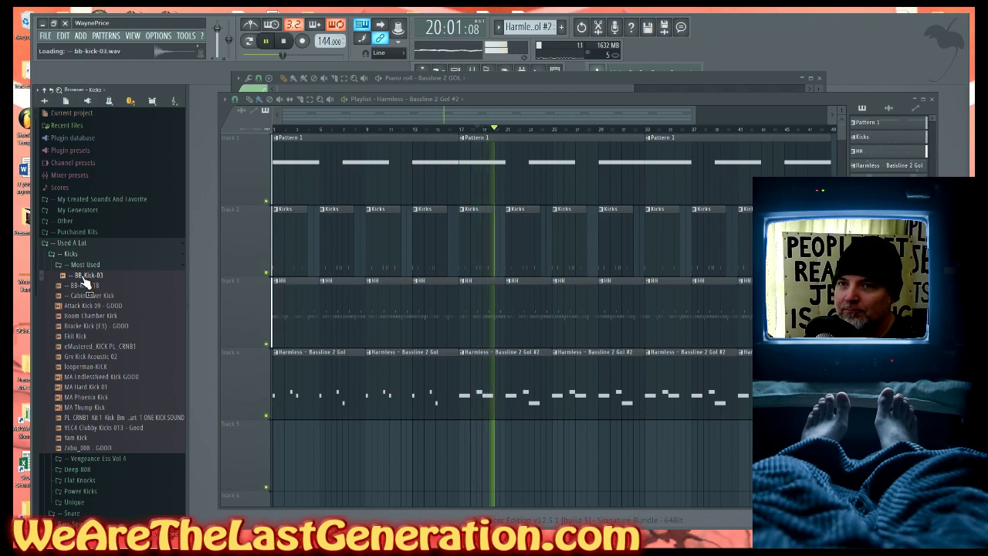
pyautogui.click(82, 276)
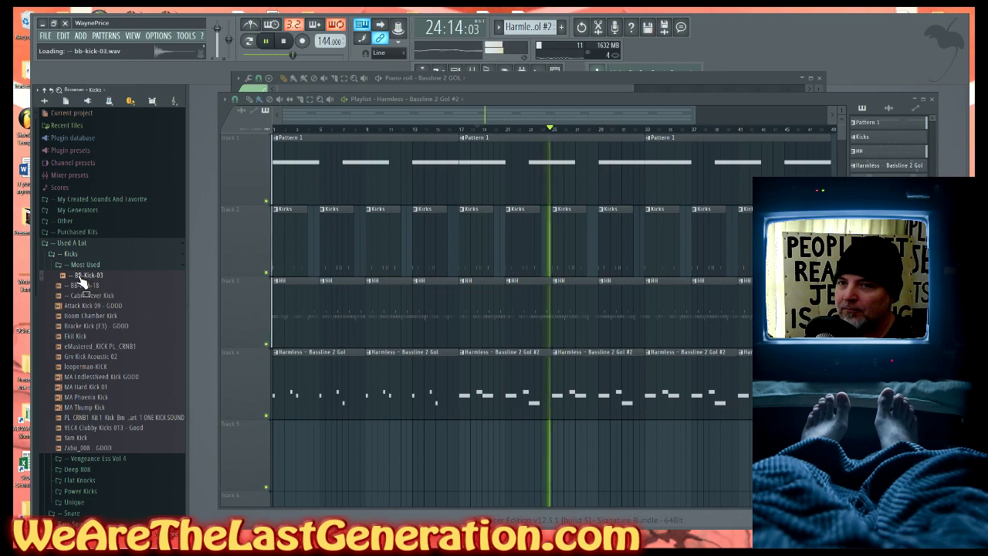
pyautogui.click(85, 296)
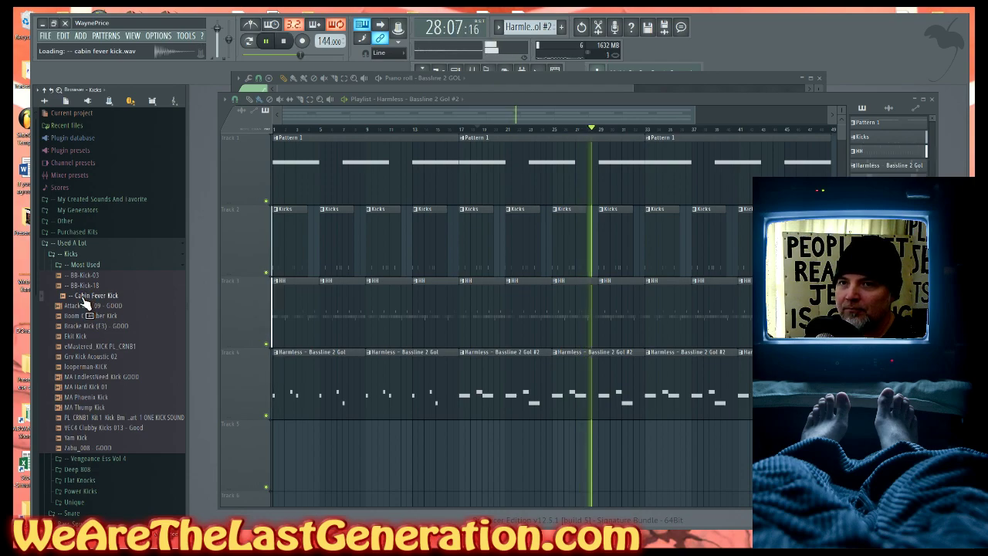
pyautogui.click(80, 276)
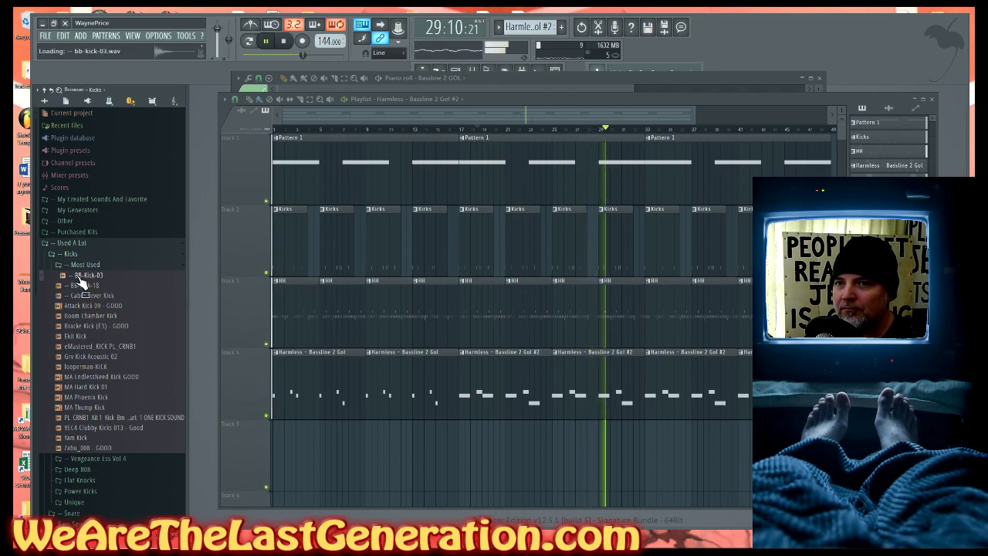
pyautogui.rightClick(87, 276)
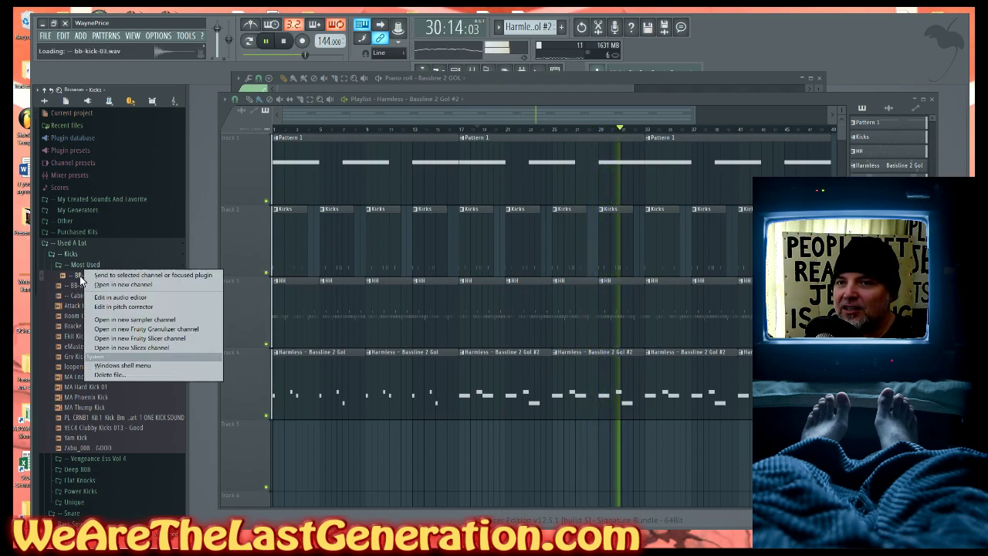
pyautogui.click(118, 285)
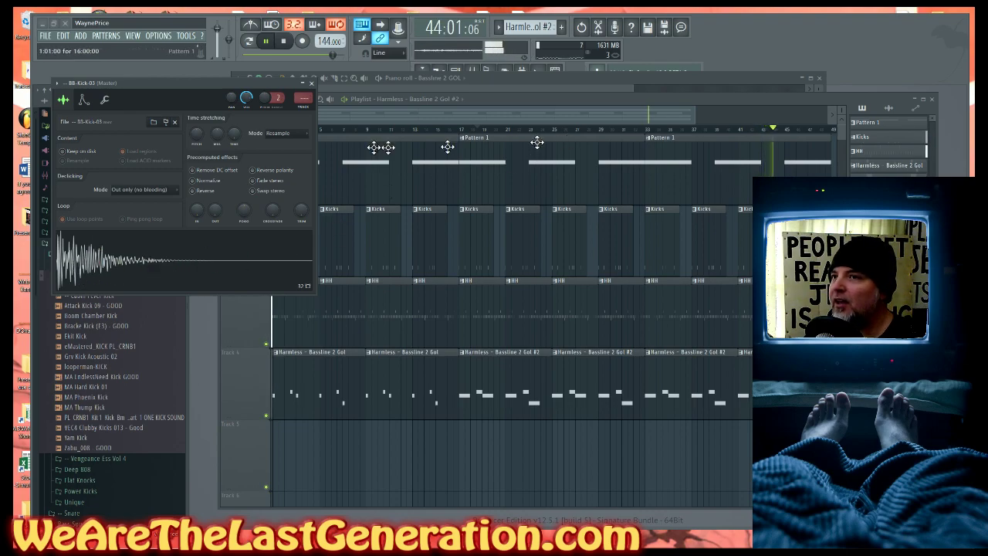
pyautogui.click(311, 83)
pyautogui.press('space')
# - Insert an empty playlist track above the HH track and create a new pattern named Kincks 1
pyautogui.rightClick(242, 278)
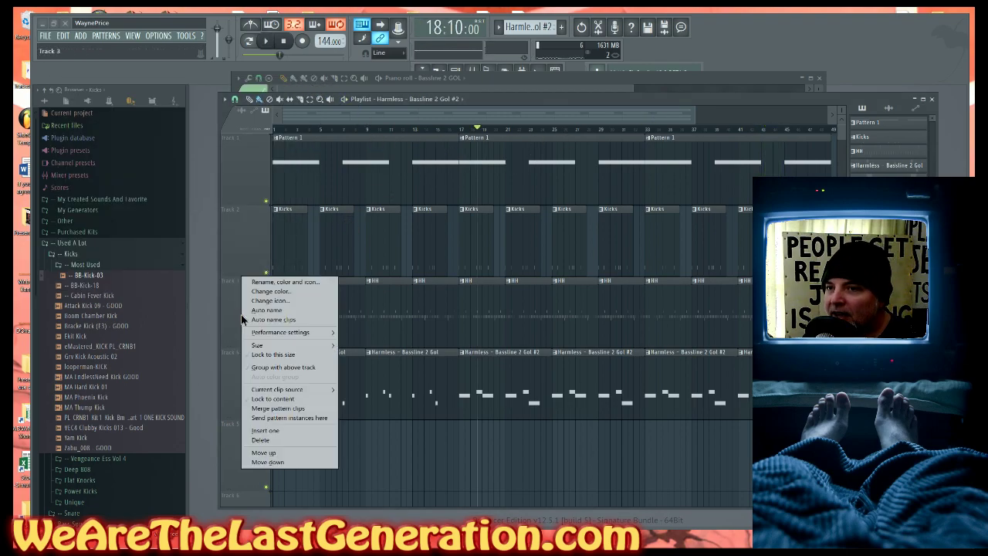
pyautogui.click(263, 431)
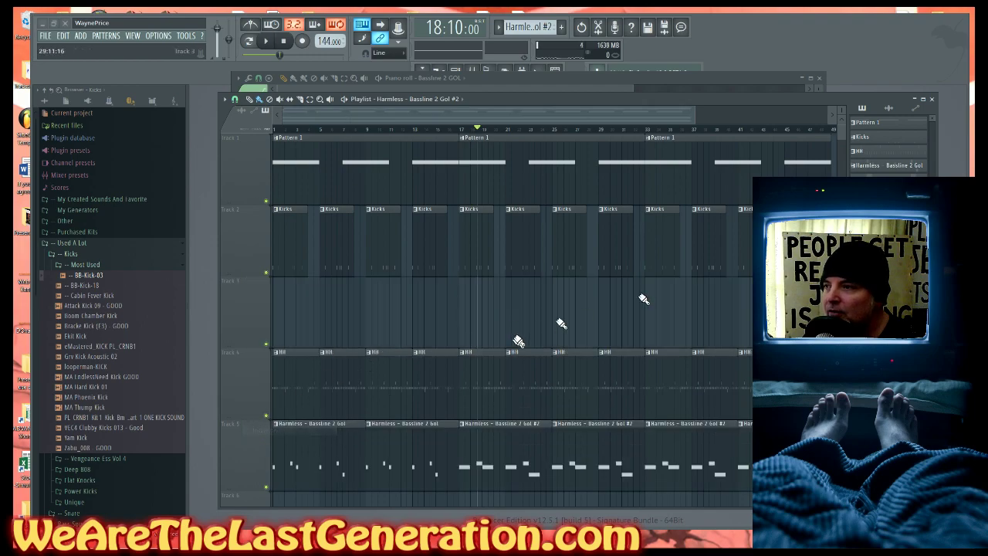
pyautogui.rightClick(865, 139)
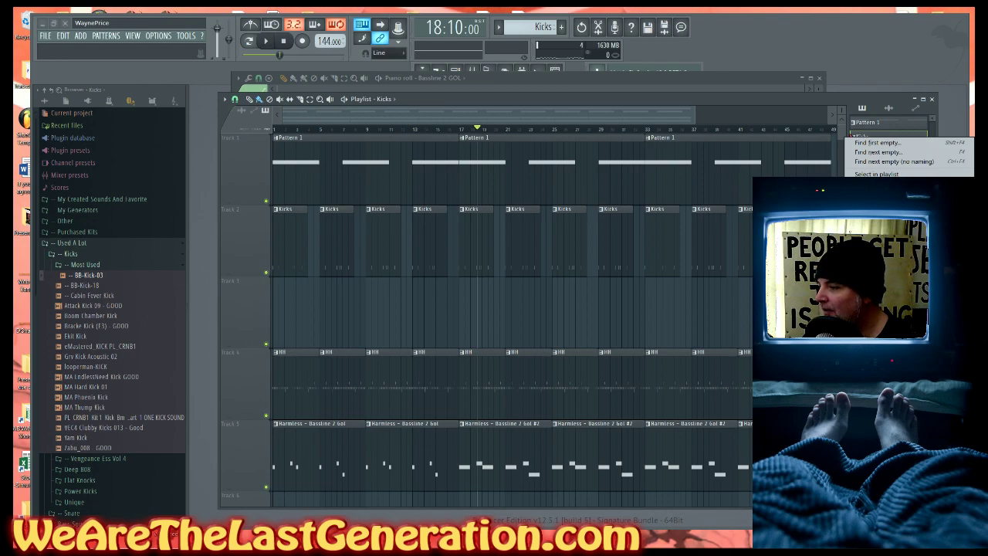
pyautogui.hotkey('shift', 'F4')
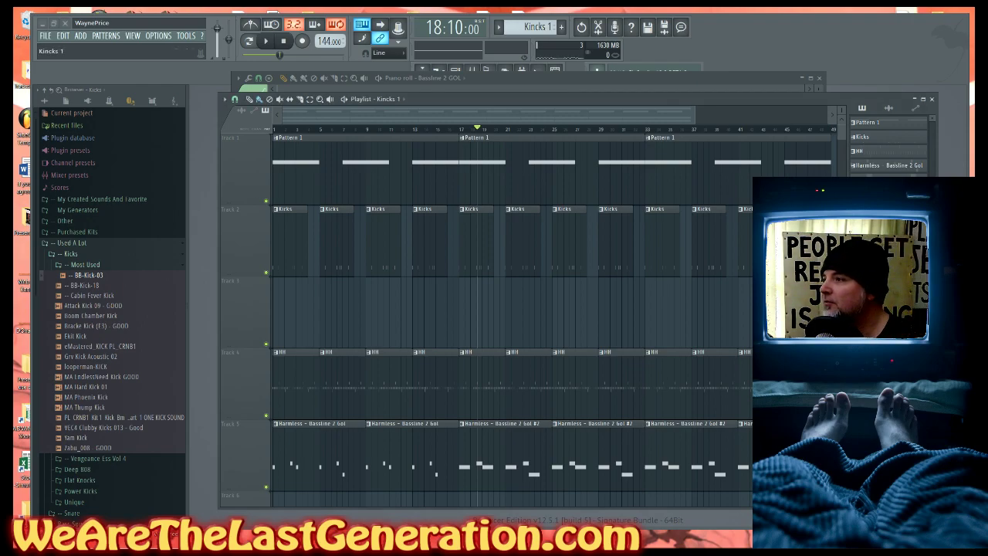
# - Place a Kincks 1 clip on the empty track 3 and align its start exactly with bar 33
pyautogui.click(362, 318)
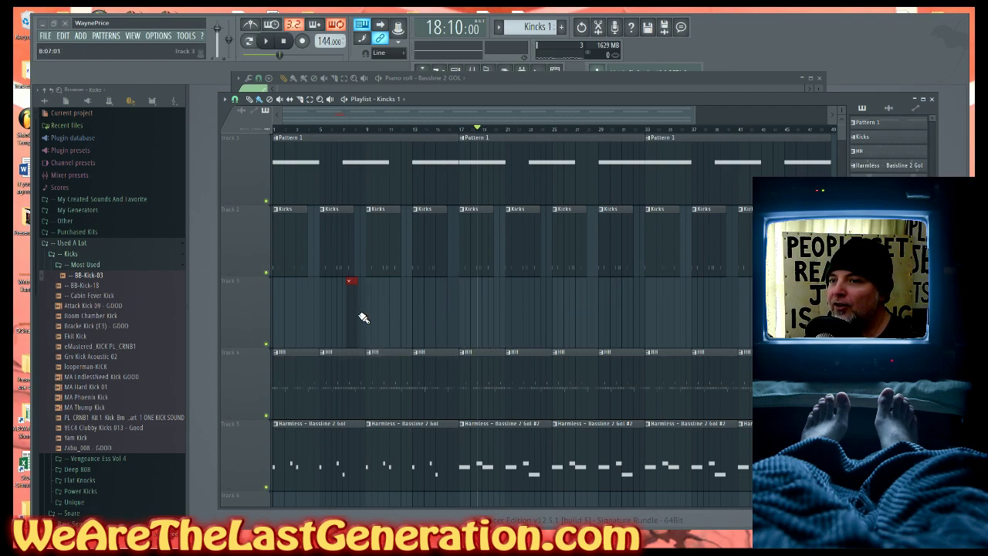
pyautogui.moveTo(357, 315); pyautogui.dragTo(702, 322)
pyautogui.moveTo(607, 332); pyautogui.dragTo(692, 349)
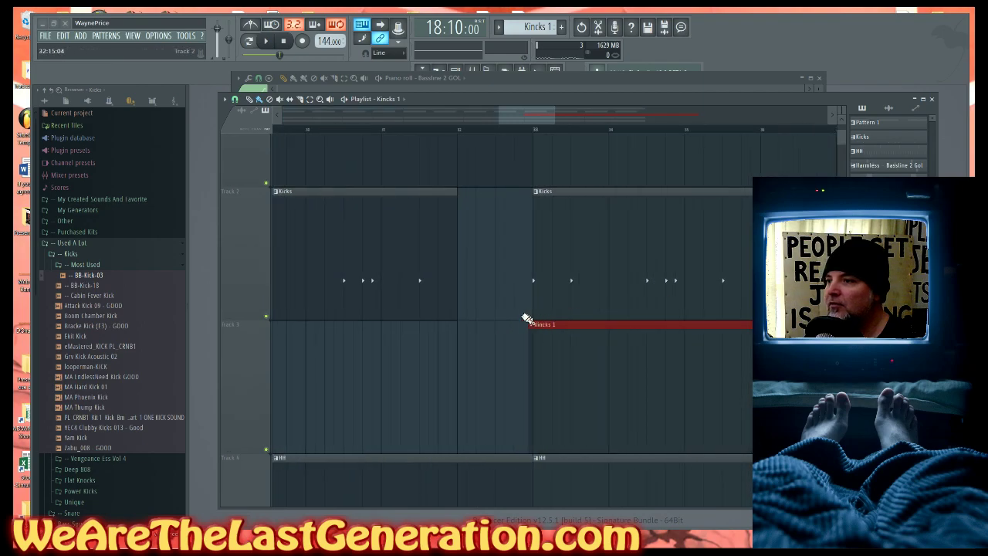
pyautogui.press('Delete')
pyautogui.hotkey('ctrl', 'z')
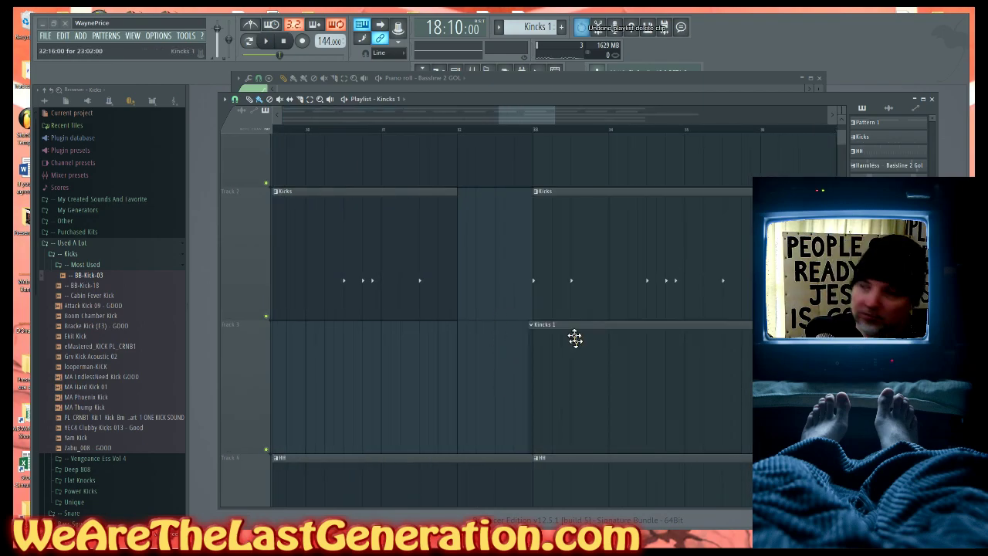
pyautogui.moveTo(505, 357); pyautogui.dragTo(572, 320)
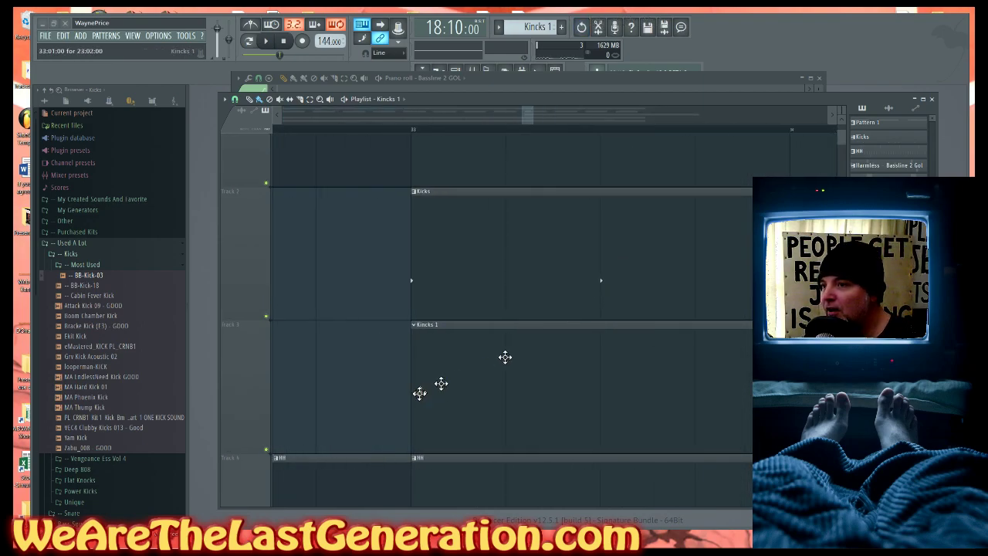
pyautogui.rightClick(376, 395)
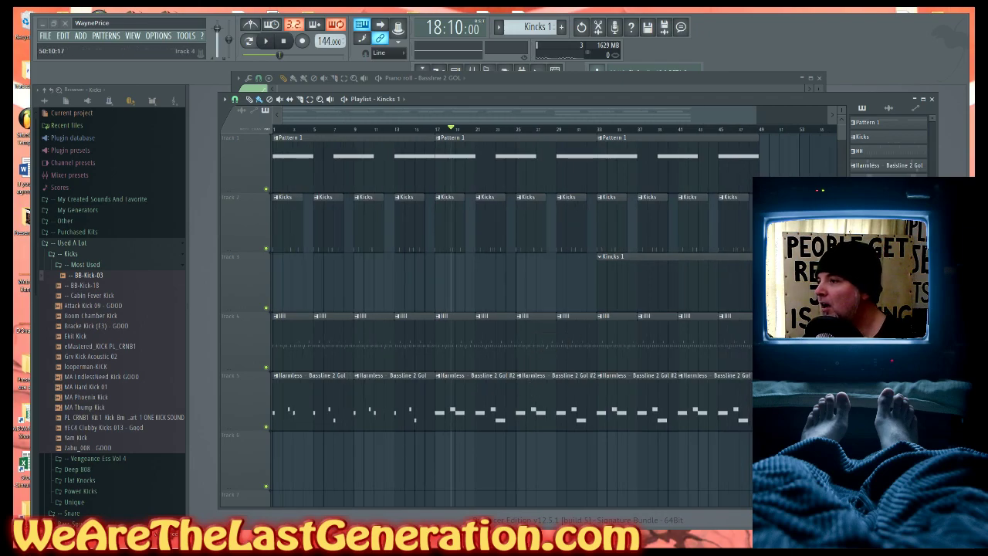
pyautogui.moveTo(733, 193); pyautogui.dragTo(753, 374)
pyautogui.rightClick(662, 316)
# - Play the arrangement from bar 33 to listen to the section containing the Kincks 1 clip
pyautogui.press('space')
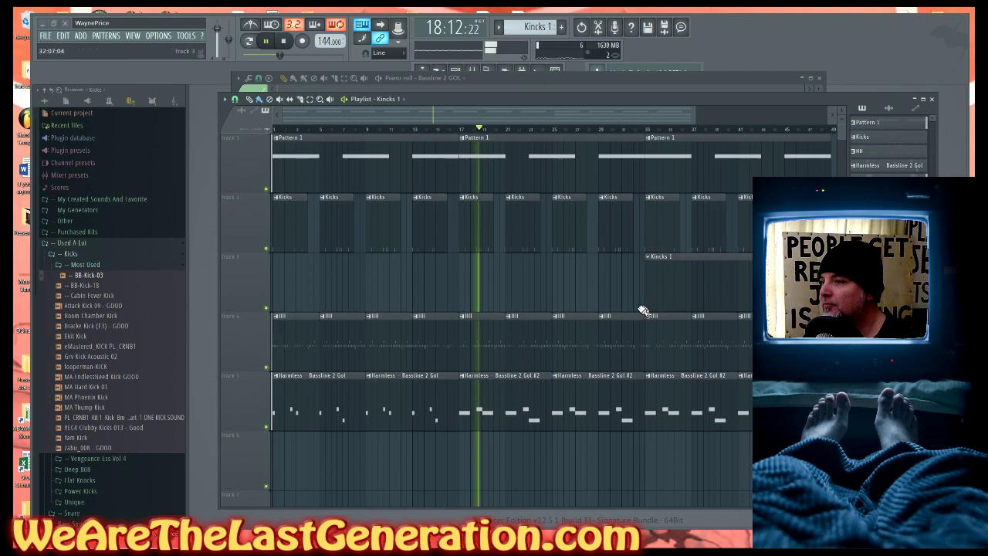
pyautogui.press('space')
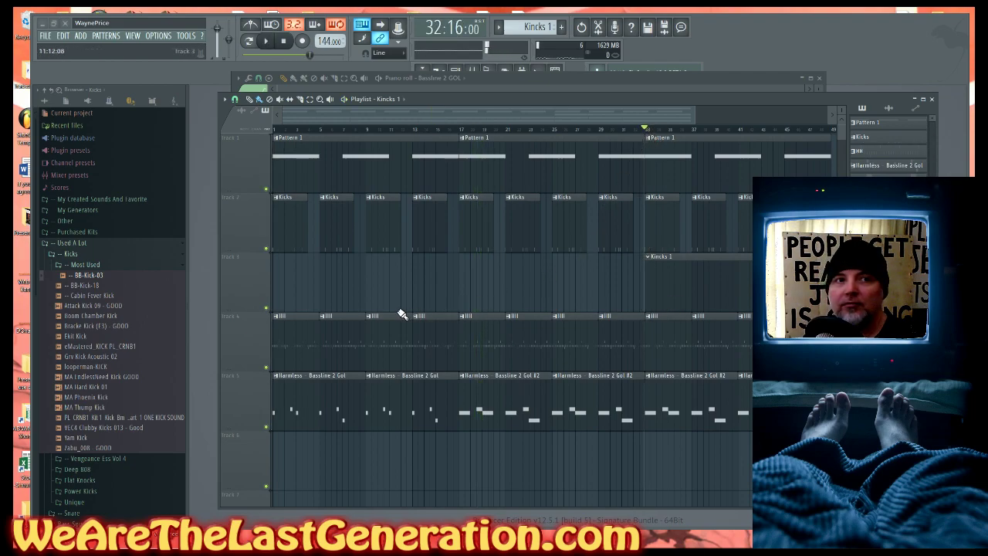
pyautogui.press('space')
pyautogui.press('space')
pyautogui.press('space')
pyautogui.press('space')
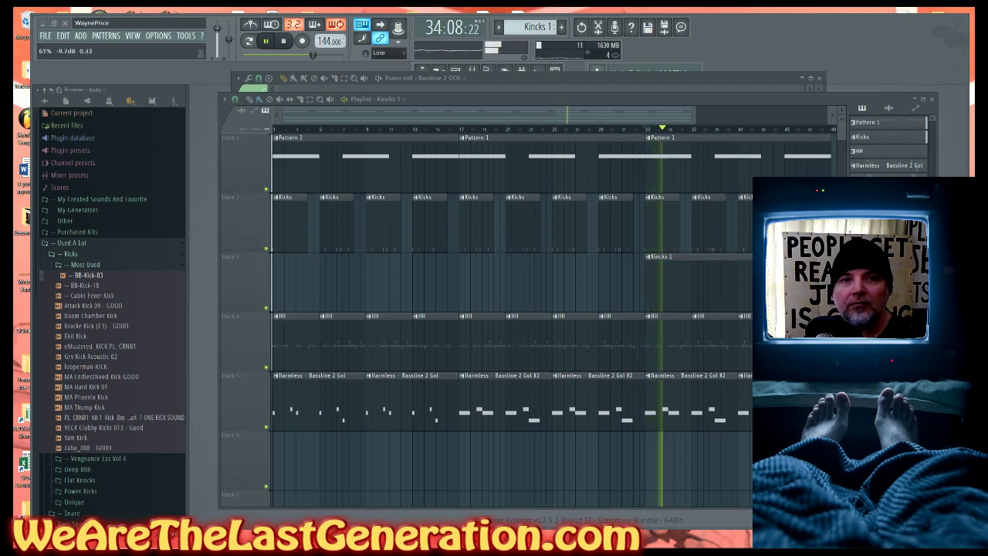
pyautogui.press('space')
# - Lengthen all three C5 notes of BB-Kick-03 to one step in the piano roll and play them
pyautogui.scroll(3, 688, 242)
pyautogui.press('F7')
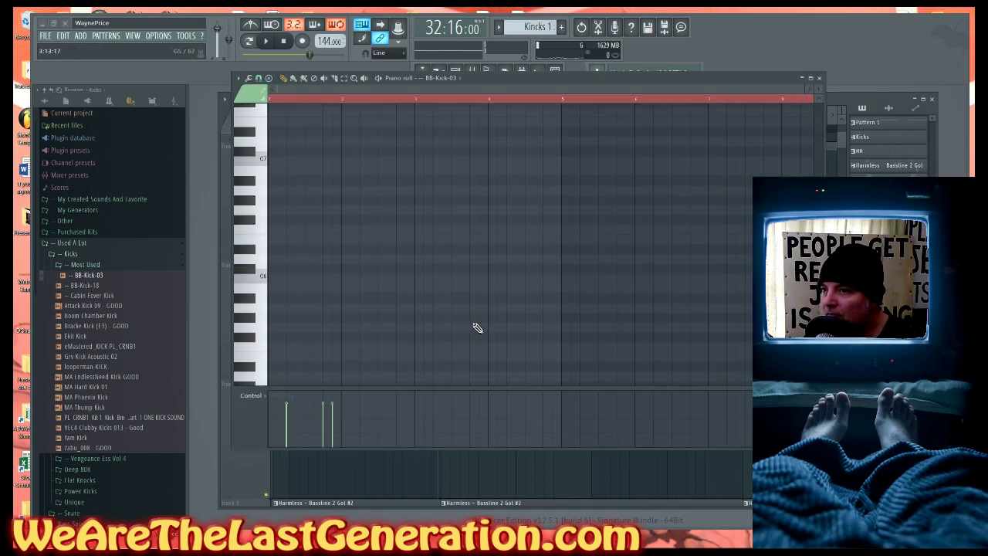
pyautogui.press('space')
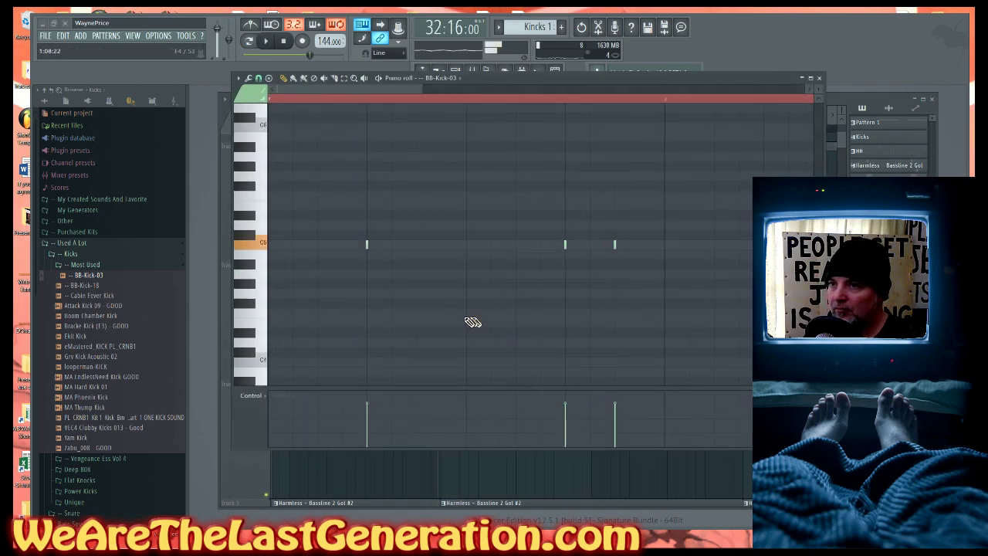
pyautogui.hotkey('ctrl', 'a')
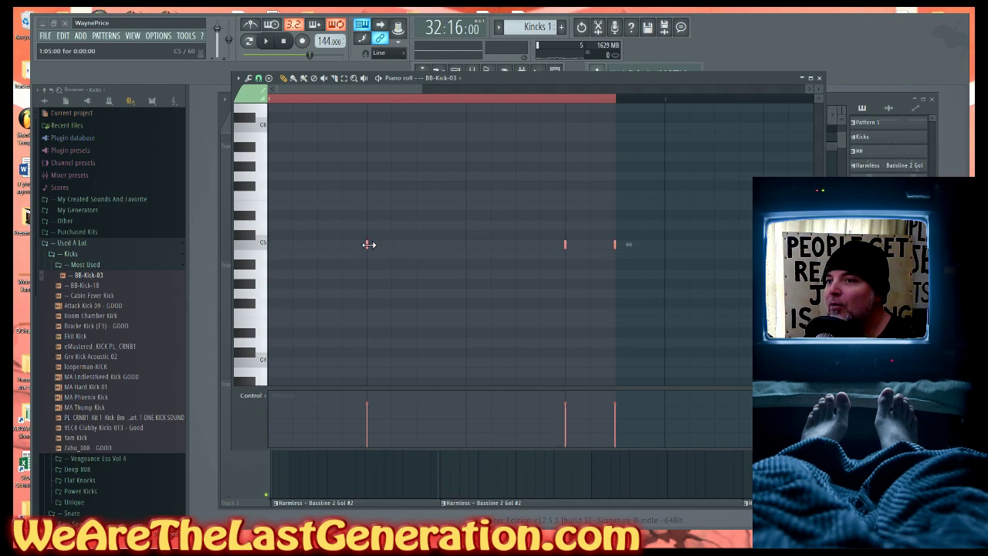
pyautogui.press('space')
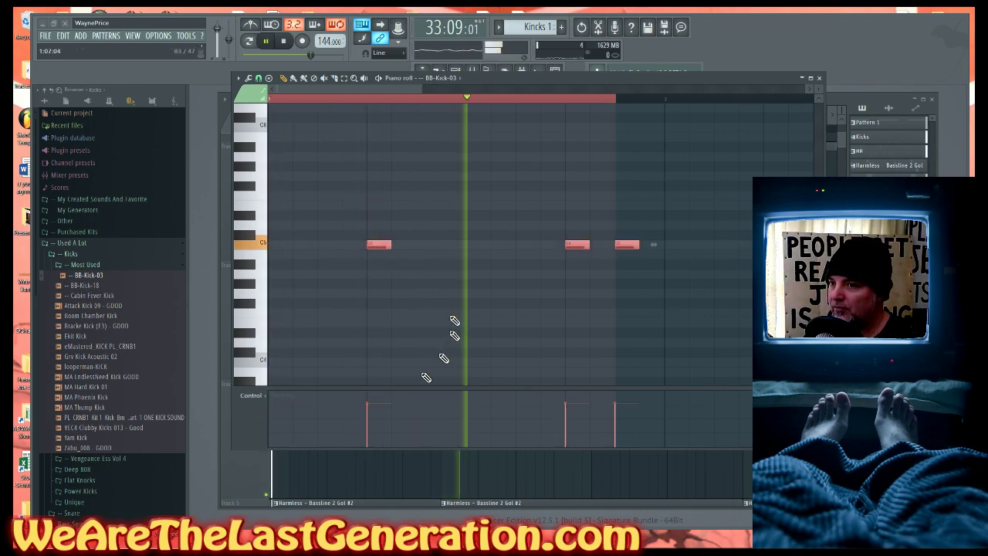
pyautogui.press('space')
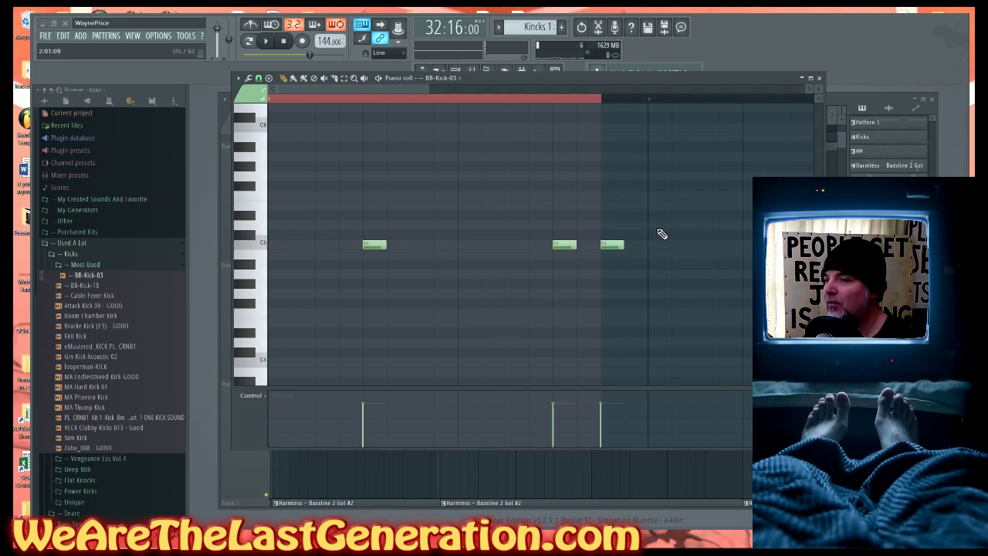
# - Try shifting the last two kick notes into the second bar, and undo the move
pyautogui.press('space')
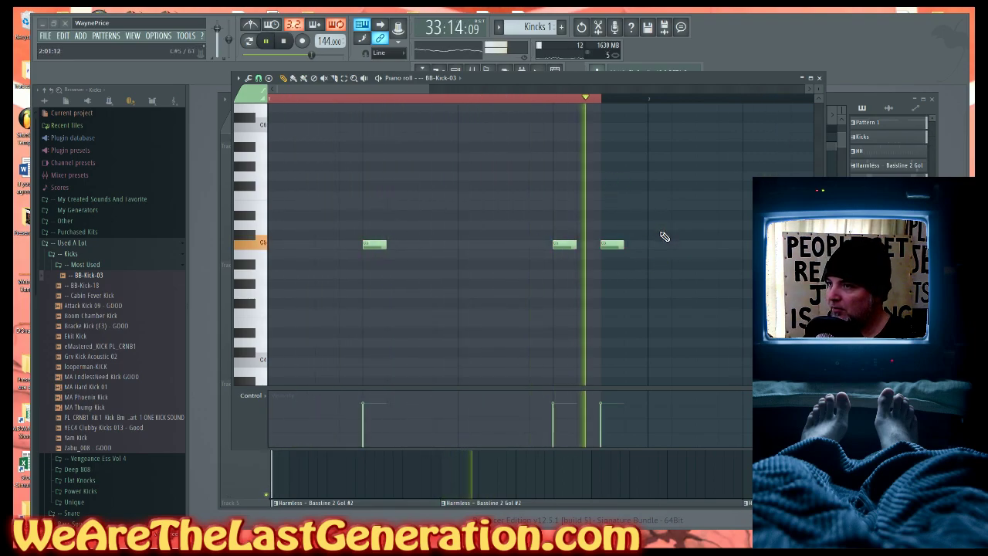
pyautogui.press('space')
pyautogui.moveTo(690, 220); pyautogui.dragTo(560, 246)
pyautogui.click(720, 244)
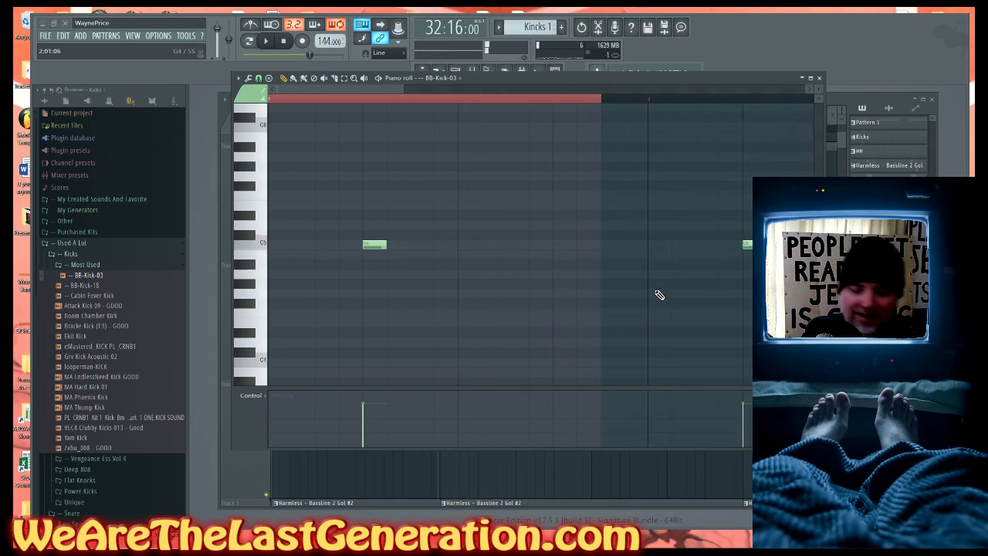
pyautogui.hotkey('ctrl', 'alt', 'z')
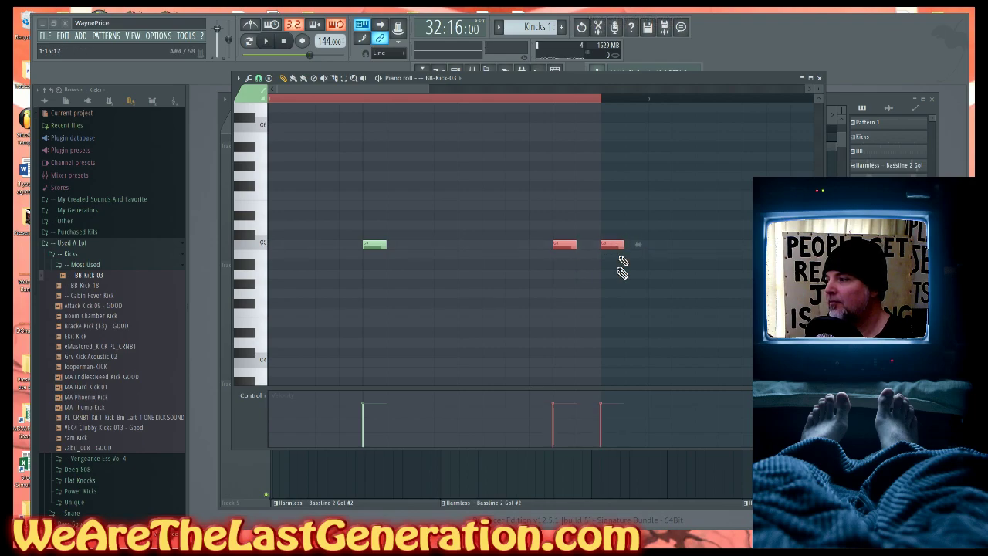
# - Add a one-step C5 kick note on the second beat of bar 2 and play the pattern
pyautogui.hotkey('ctrl', 'd')
pyautogui.press('space')
pyautogui.scroll(1, 629, 351)
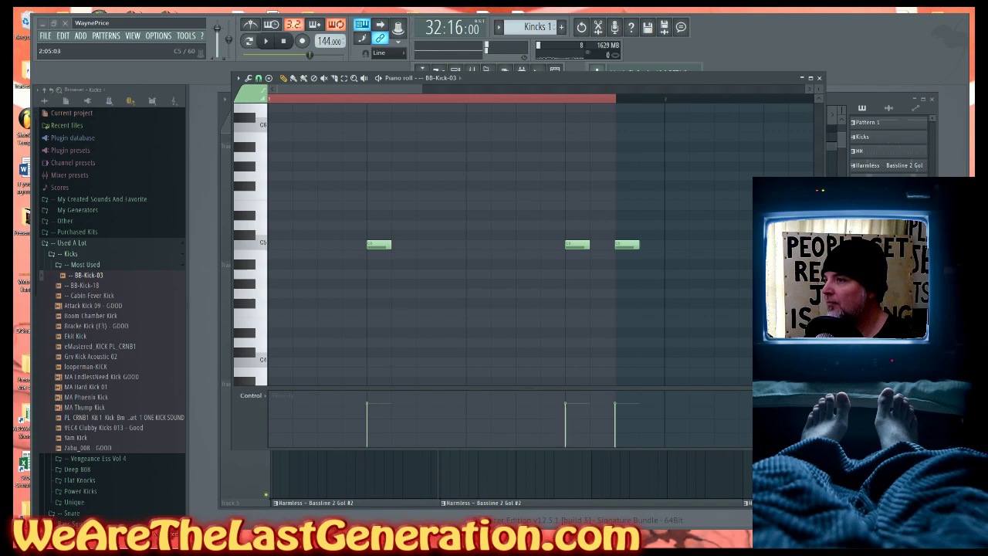
pyautogui.scroll(-1, 746, 289)
pyautogui.press('space')
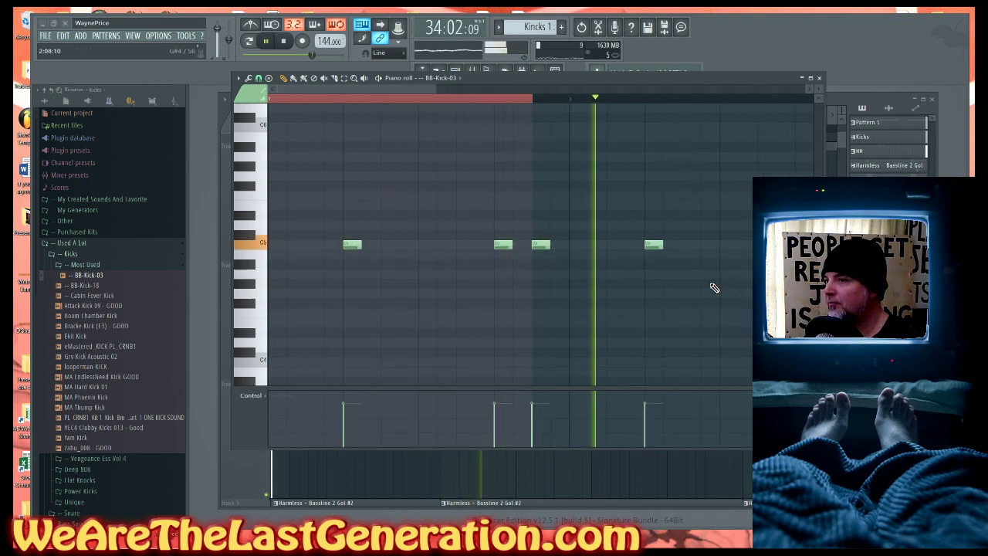
pyautogui.press('space')
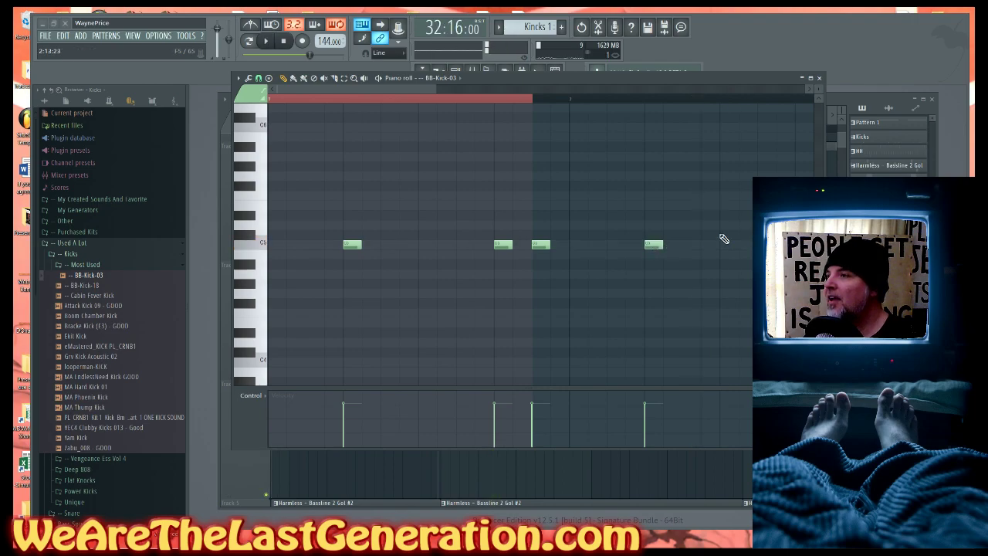
# - Move the piano roll aside and shorten the Kincks 1 playlist clip so it ends at bar 37
pyautogui.moveTo(728, 82); pyautogui.dragTo(236, 86)
pyautogui.click(402, 309)
pyautogui.scroll(-3, 594, 315)
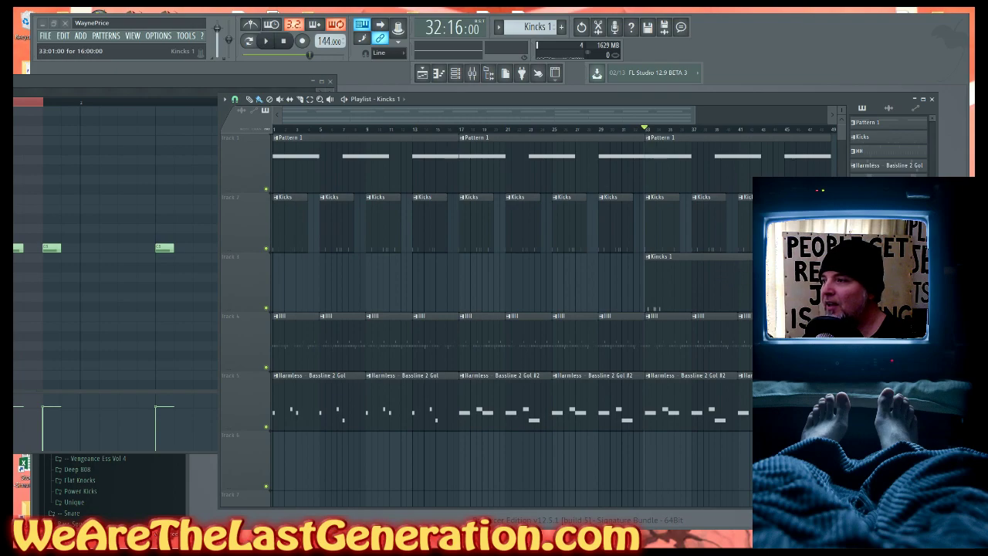
pyautogui.moveTo(831, 283); pyautogui.dragTo(686, 283)
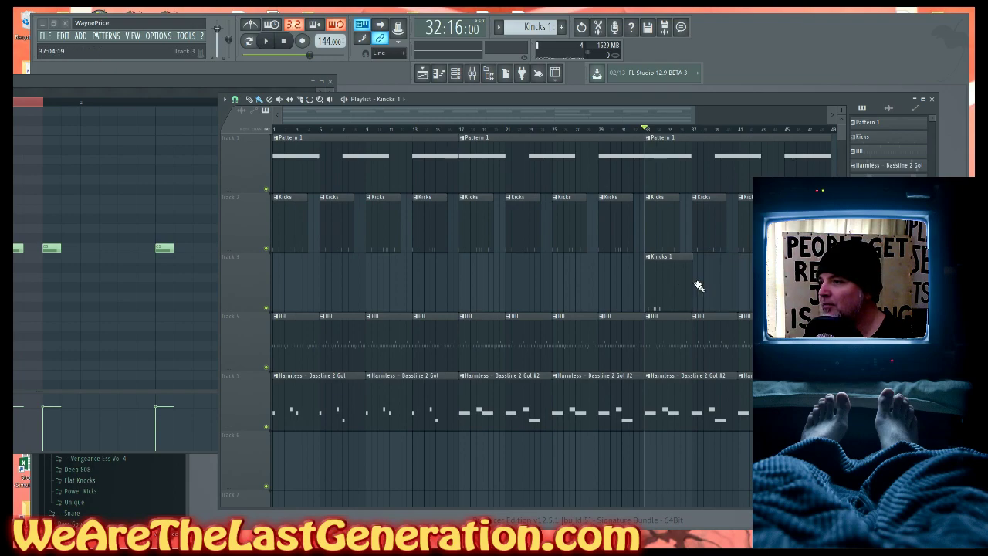
pyautogui.scroll(5, 697, 286)
pyautogui.moveTo(519, 356); pyautogui.dragTo(491, 357)
pyautogui.scroll(-5, 509, 363)
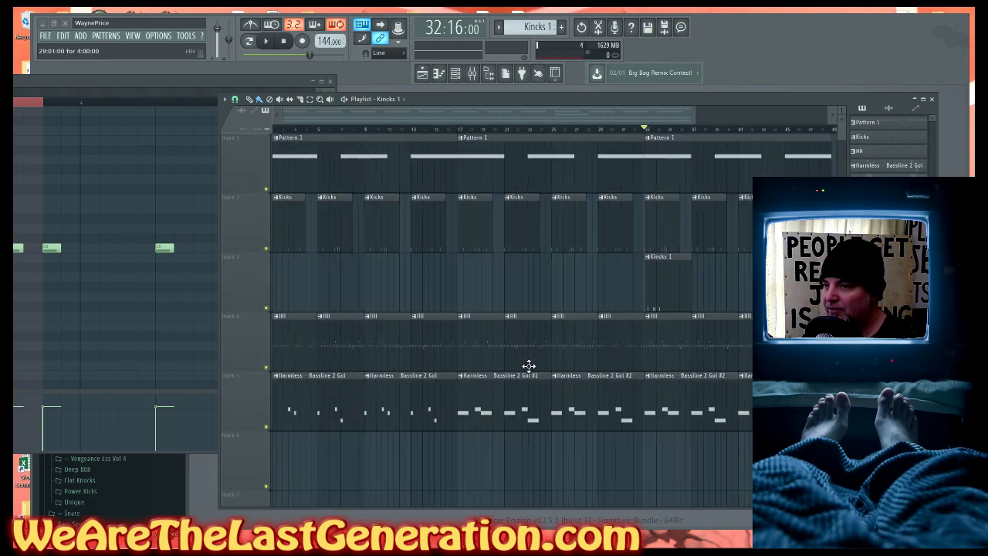
# - Place another Kincks 1 clip on track 3 at bar 37 and make it a unique pattern
pyautogui.doubleClick(668, 291)
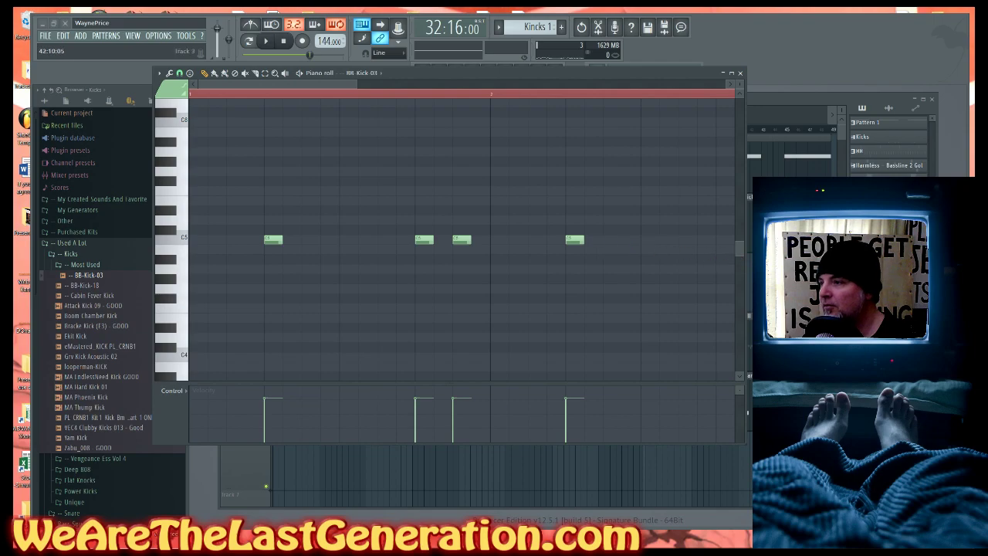
pyautogui.click(747, 262)
pyautogui.scroll(3, 679, 291)
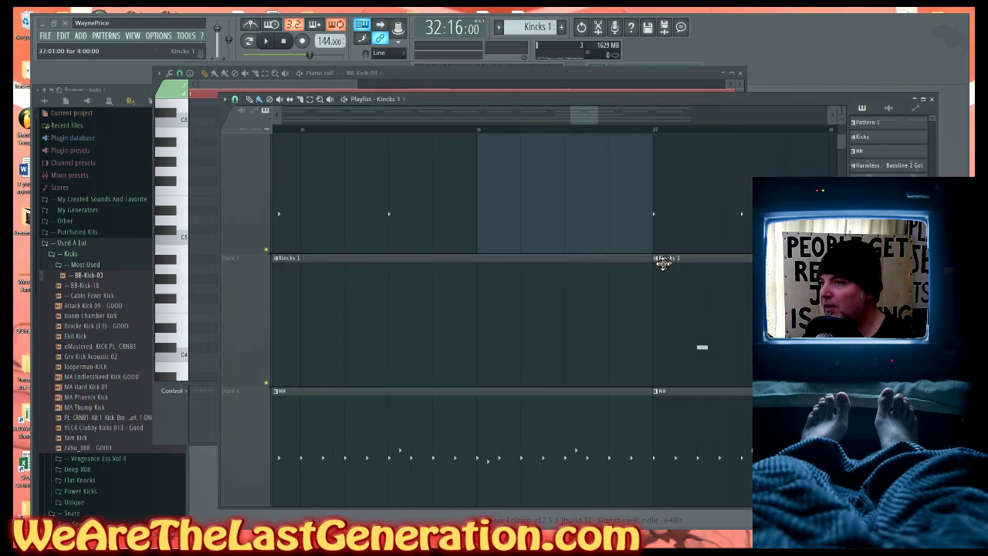
pyautogui.click(656, 260)
pyautogui.click(684, 325)
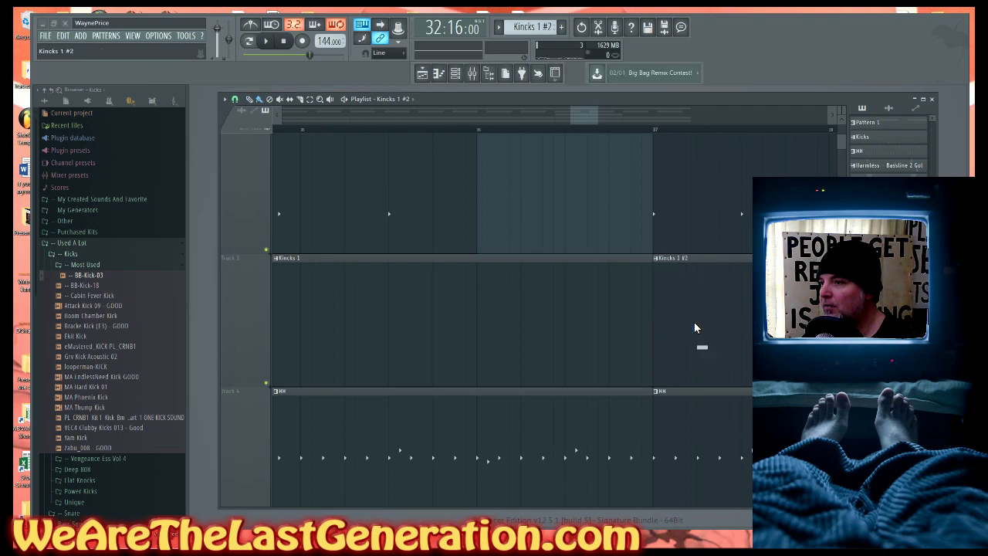
# - Open the Kincks 1 pattern in the piano roll, play it, and return to the playlist
pyautogui.doubleClick(476, 330)
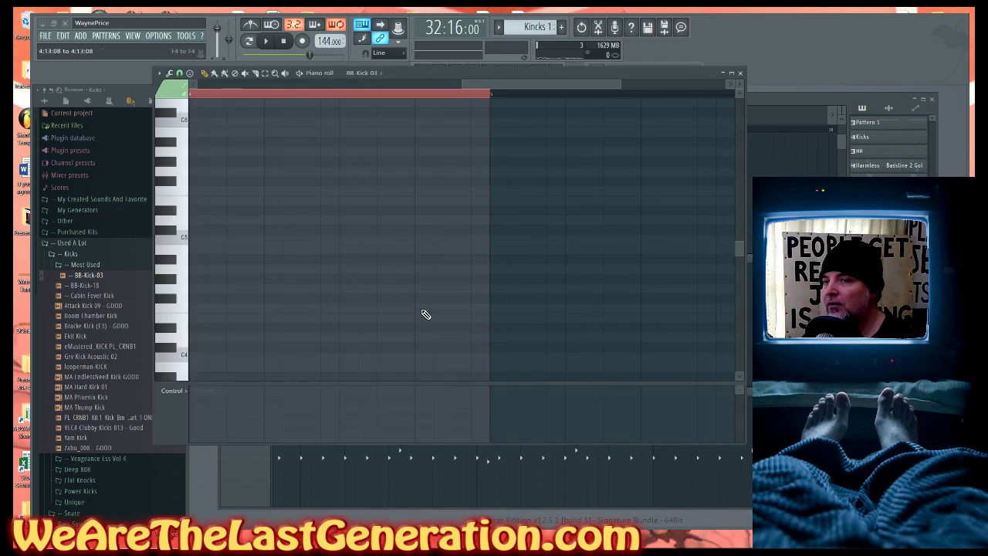
pyautogui.press('space')
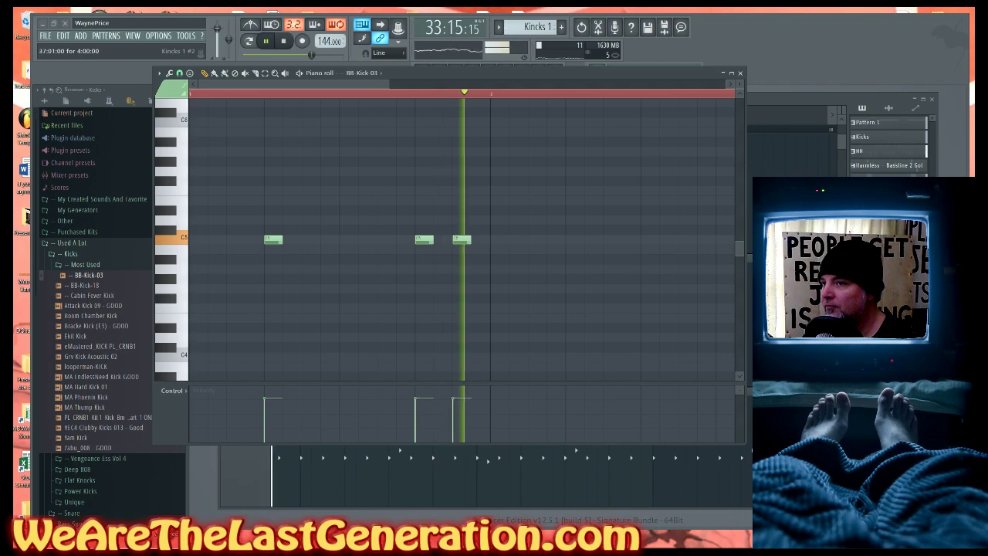
pyautogui.click(751, 299)
pyautogui.click(695, 303)
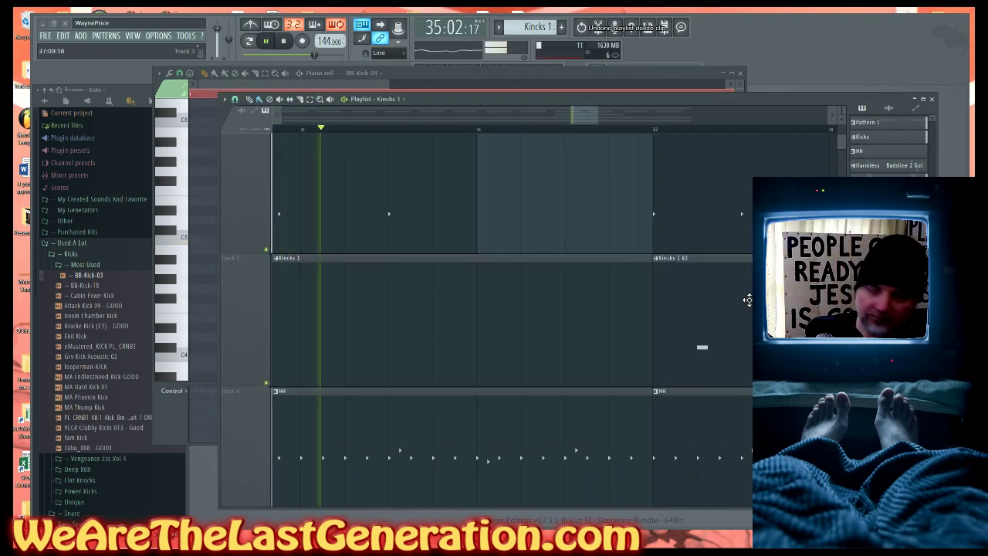
# - Shorten the Kincks 1 clip on track 3 to end at bar 35 and place another two-bar Kincks 1 clip there
pyautogui.press('space')
pyautogui.moveTo(653, 311); pyautogui.dragTo(381, 322)
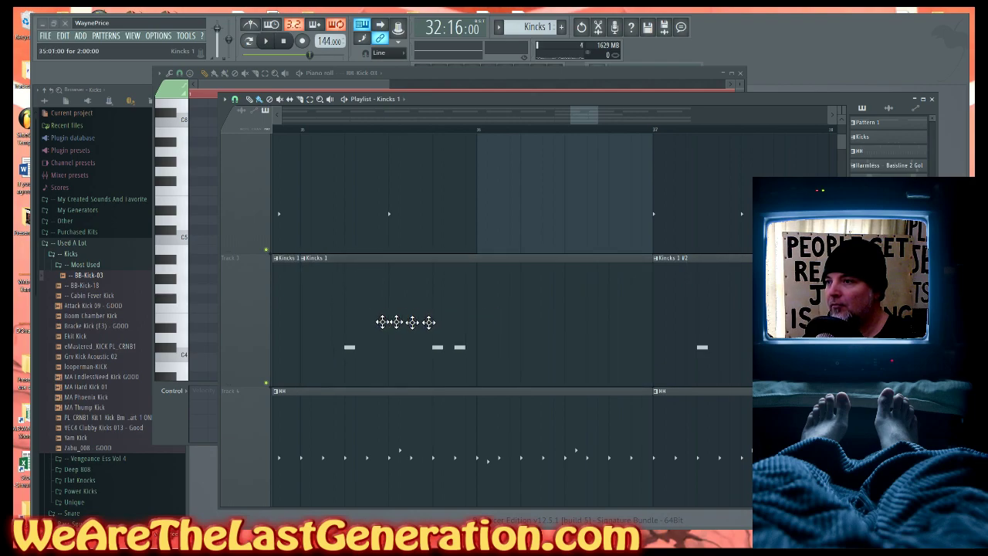
pyautogui.rightClick(496, 334)
# - Shorten the Kincks 1 #2 clip to end at bar 39 and place a second two-bar copy at bar 39
pyautogui.press('space')
pyautogui.moveTo(706, 255); pyautogui.dragTo(638, 332)
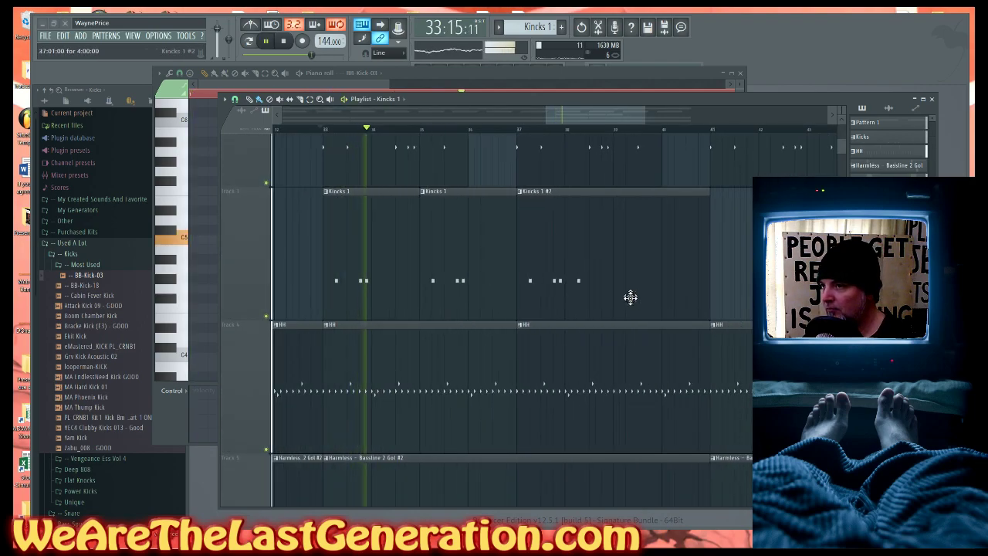
pyautogui.moveTo(710, 278); pyautogui.dragTo(653, 281)
pyautogui.click(631, 272)
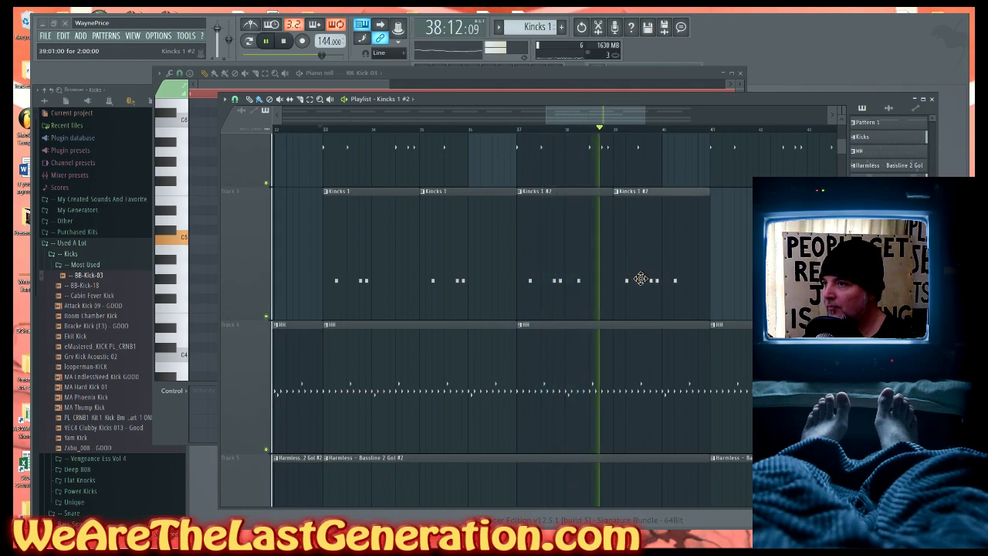
# - Try starting the last Kincks 1 #2 clip at 39:07, play it, and move the clip back to the start of bar 39
pyautogui.press('space')
pyautogui.moveTo(653, 274); pyautogui.dragTo(671, 275)
pyautogui.press('space')
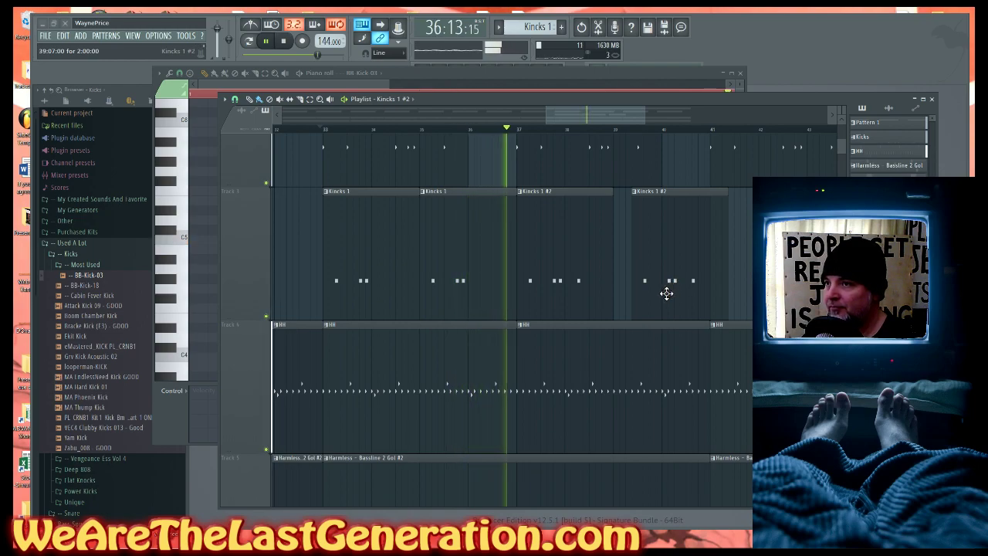
pyautogui.moveTo(667, 290); pyautogui.dragTo(647, 291)
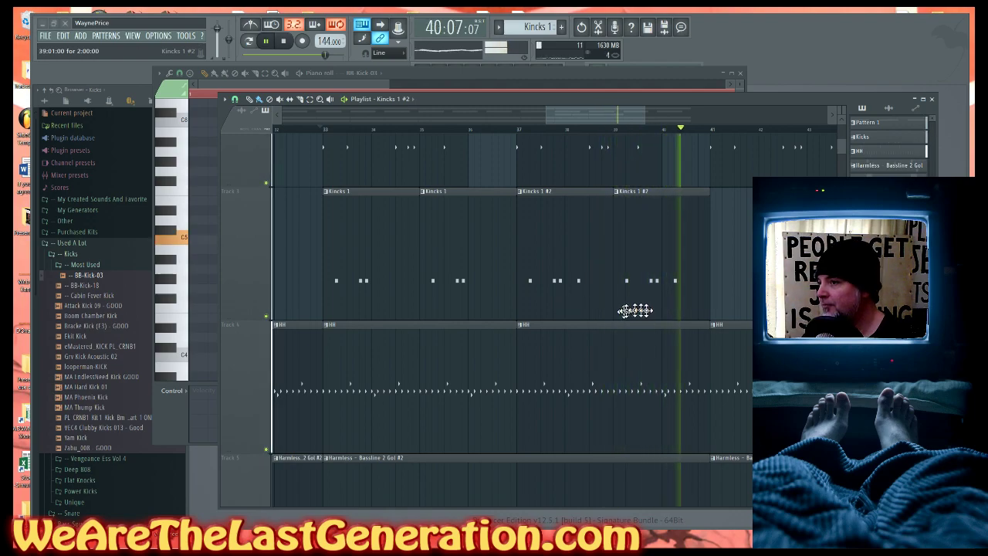
# - Play the arrangement from bar 33 to check the four kick clips on track 3
pyautogui.scroll(-3, 698, 300)
pyautogui.press('space')
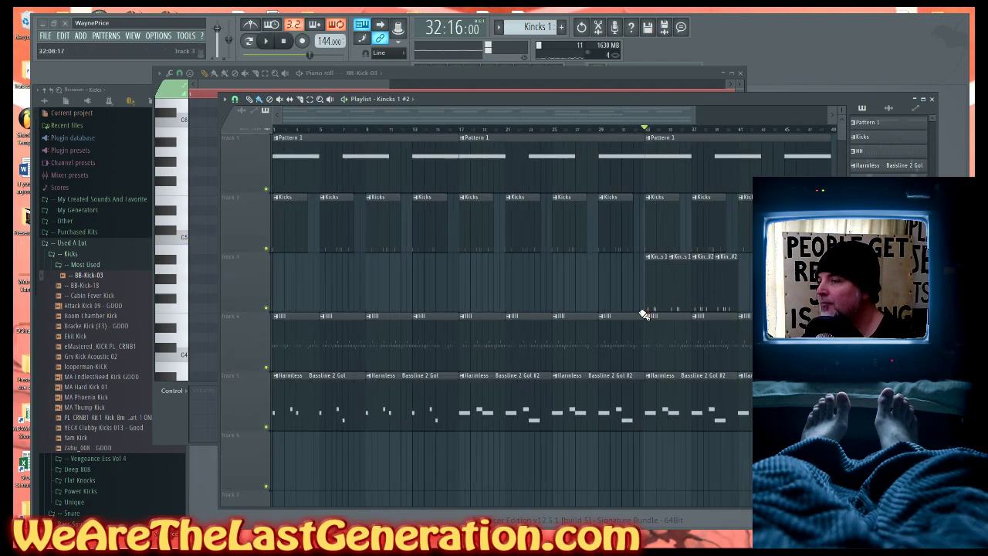
pyautogui.scroll(3, 735, 271)
pyautogui.scroll(-2, 539, 340)
pyautogui.moveTo(615, 372); pyautogui.dragTo(753, 194)
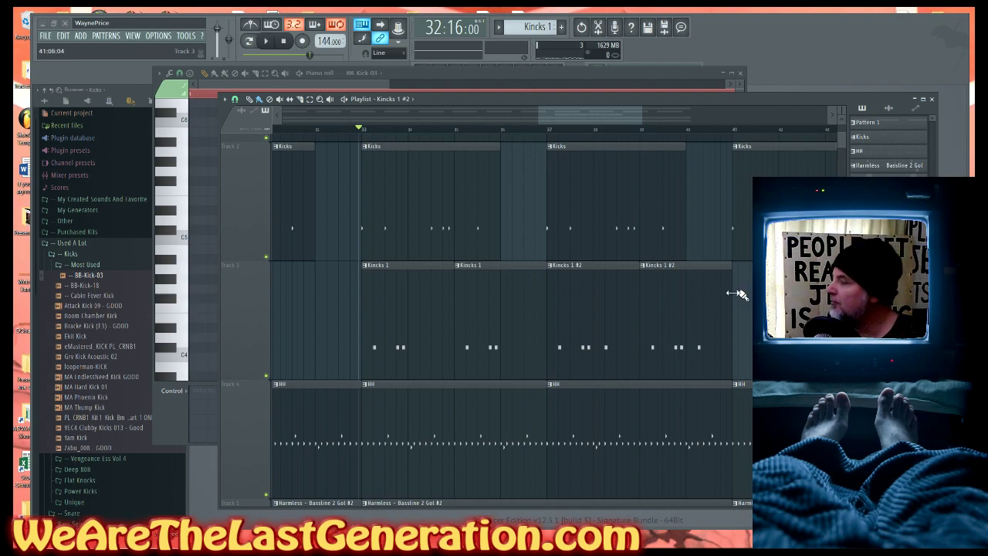
pyautogui.press('space')
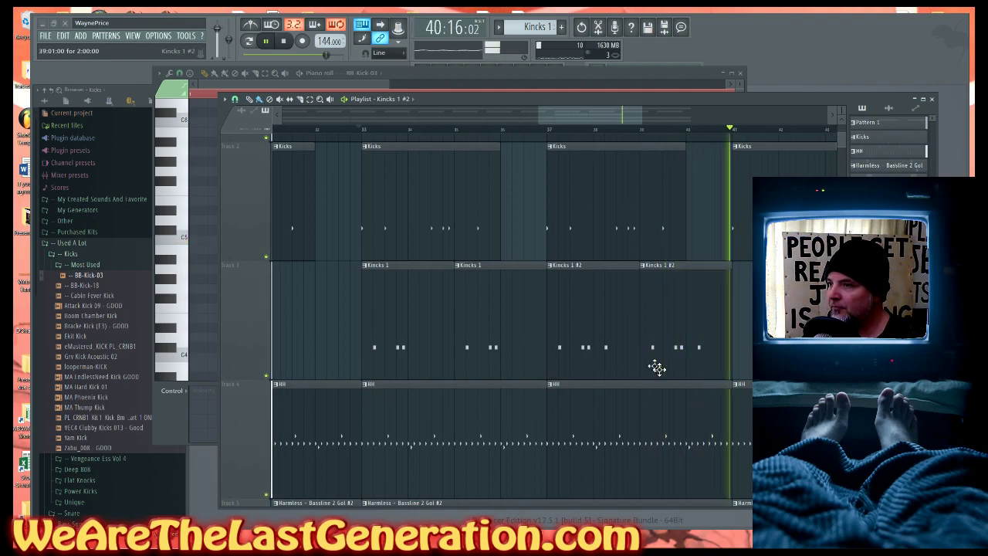
# - Select the four kick clips on track 3 and duplicate them to start at bar 41
pyautogui.scroll(-3, 739, 320)
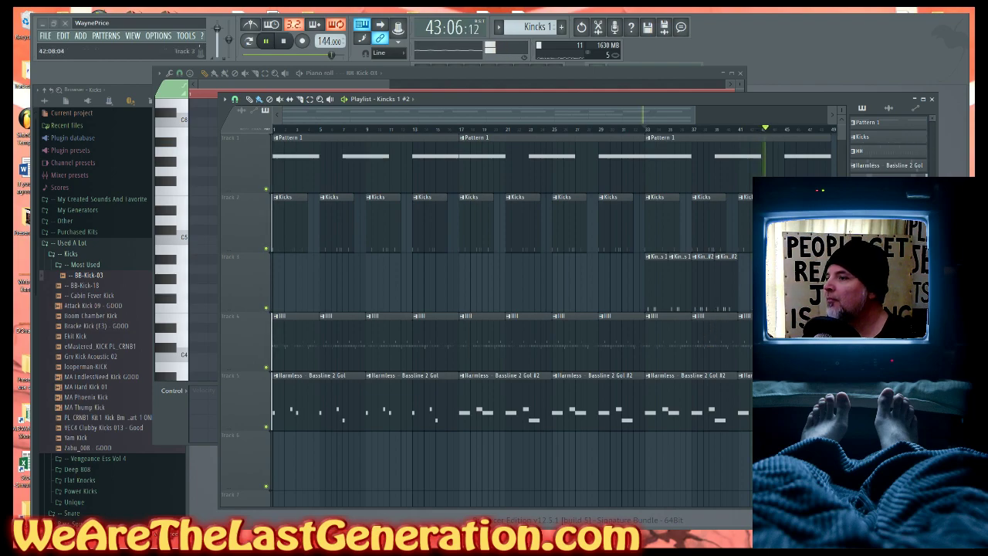
pyautogui.moveTo(749, 289); pyautogui.dragTo(662, 282)
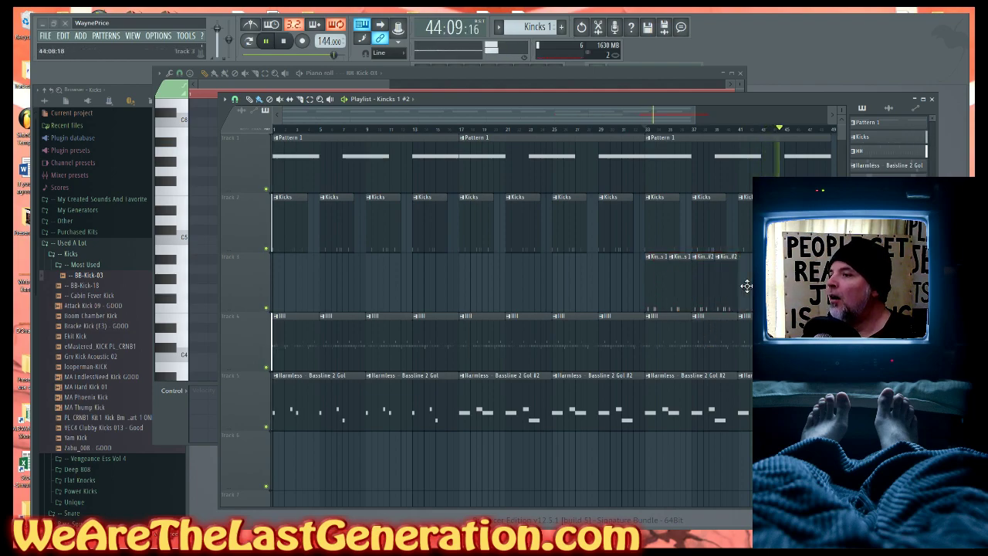
pyautogui.scroll(3, 720, 296)
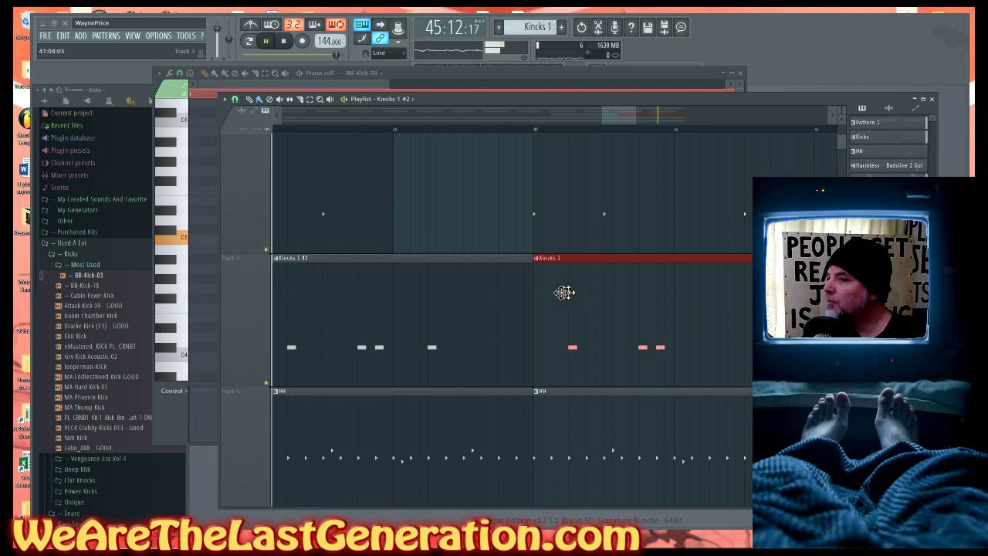
pyautogui.scroll(-3, 478, 215)
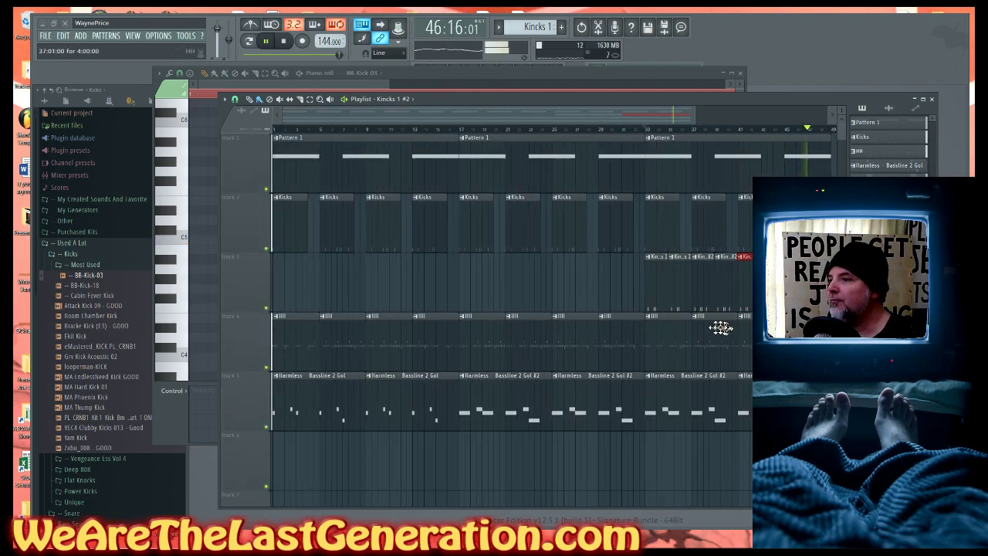
pyautogui.scroll(3, 657, 307)
pyautogui.moveTo(507, 307); pyautogui.dragTo(512, 305)
pyautogui.scroll(-5, 460, 219)
# - Play the arrangement from bar 33, deselect the clips, and close the piano roll
pyautogui.press('space')
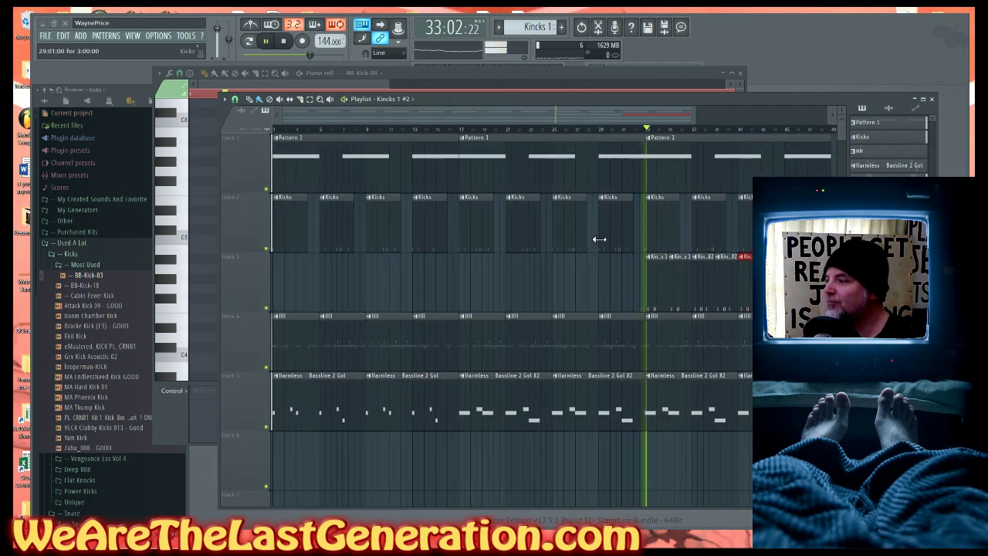
pyautogui.click(617, 289)
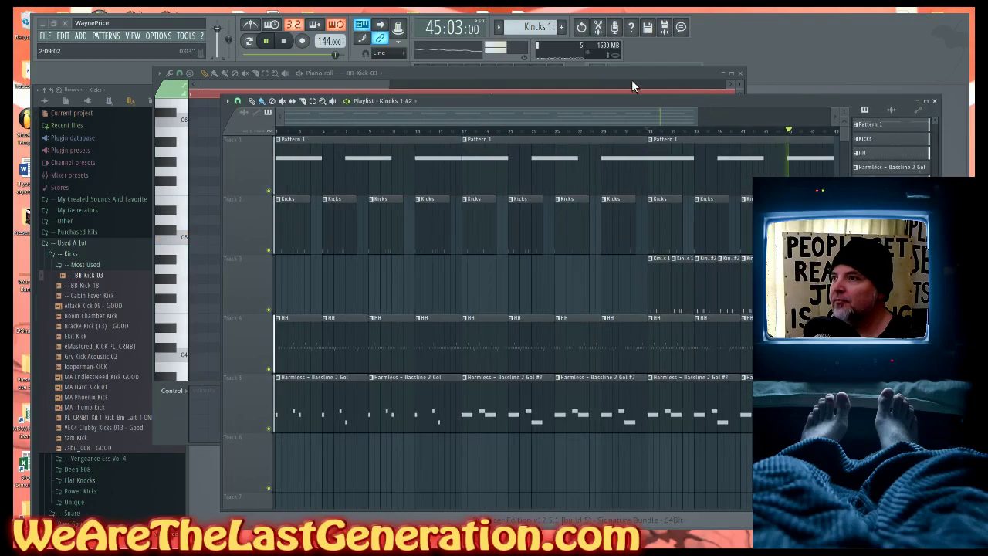
pyautogui.click(629, 72)
pyautogui.click(740, 73)
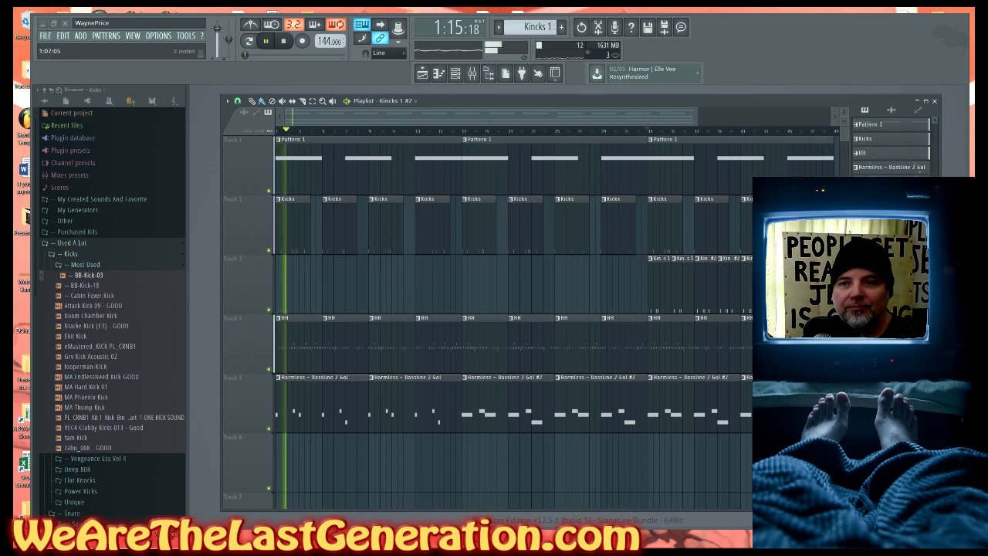
# - Select every clip in the playlist and duplicate the whole 48-bar arrangement to start at bar 49
pyautogui.moveTo(100, 344); pyautogui.dragTo(379, 463)
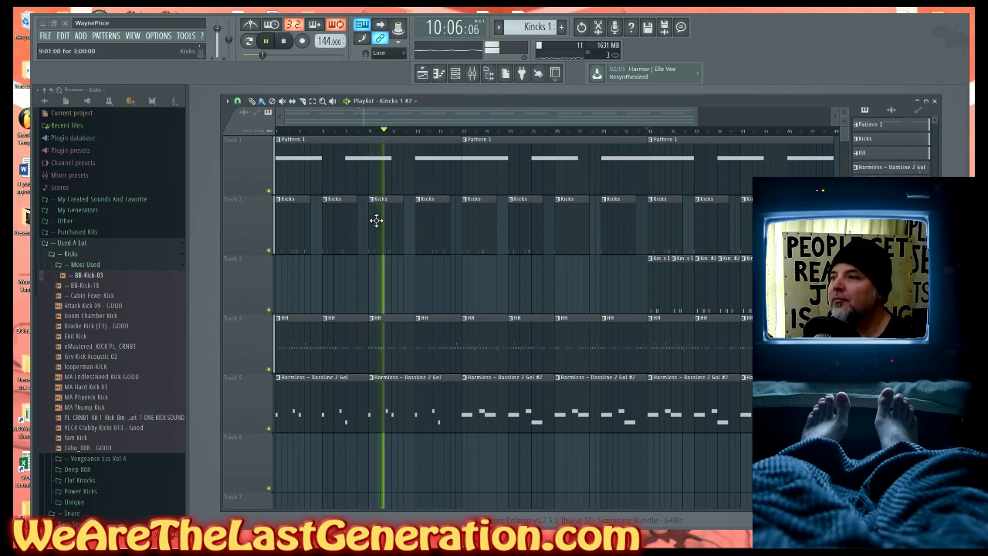
pyautogui.moveTo(699, 114); pyautogui.dragTo(905, 126)
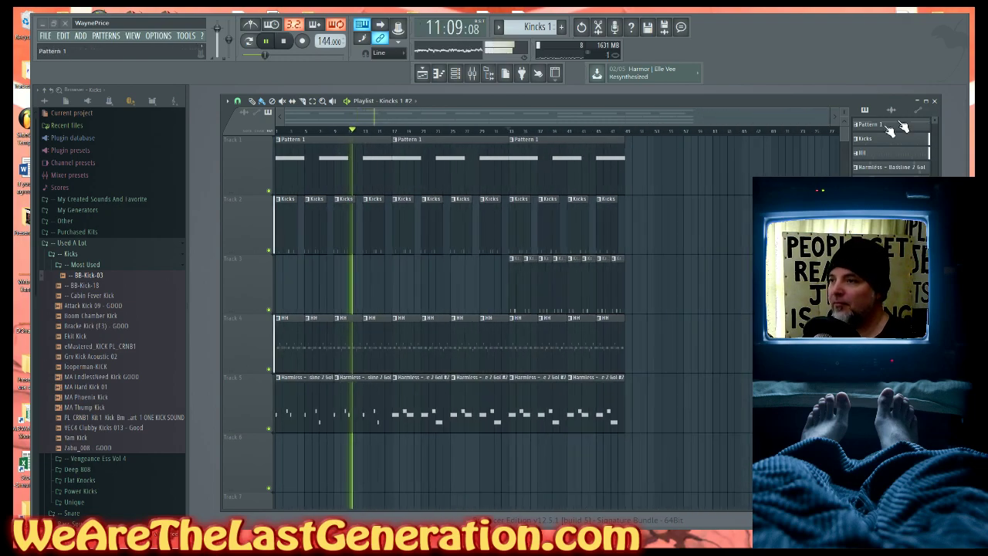
pyautogui.hotkey('ctrl', 'a')
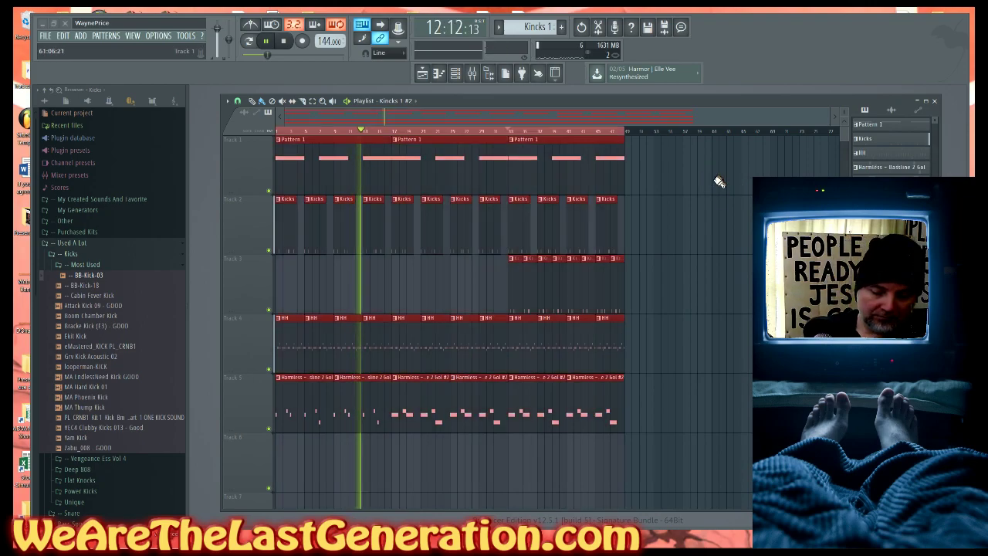
pyautogui.hotkey('ctrl', 'b')
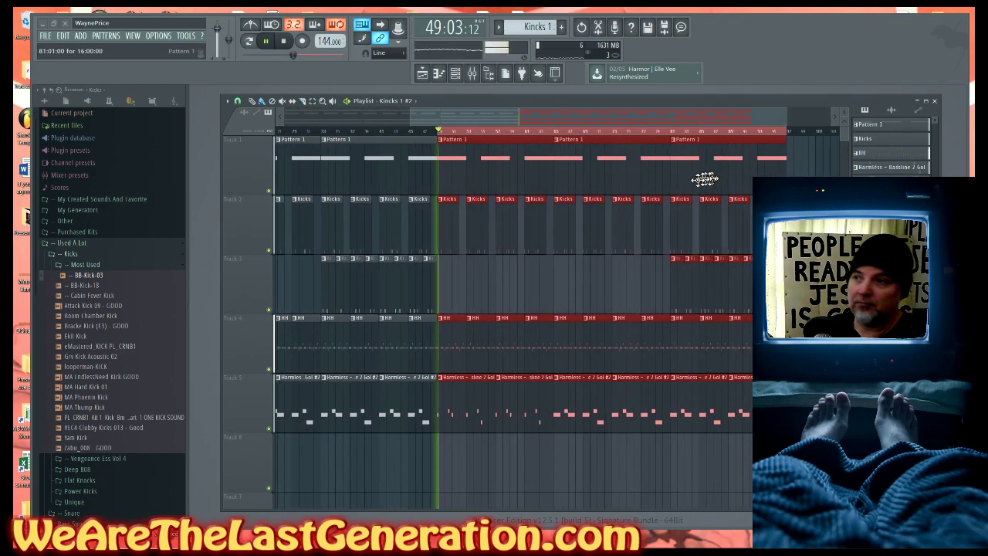
# - Delete the Pattern 1 clip at bar 49 on track 1, play from bar 49, and clear the clip selection
pyautogui.rightClick(475, 174)
pyautogui.press('space')
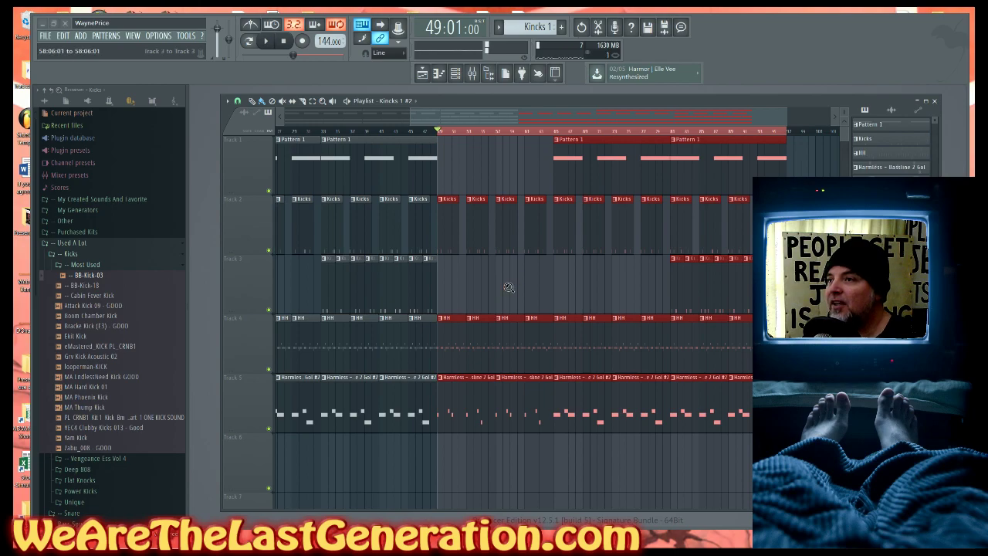
pyautogui.rightClick(509, 287)
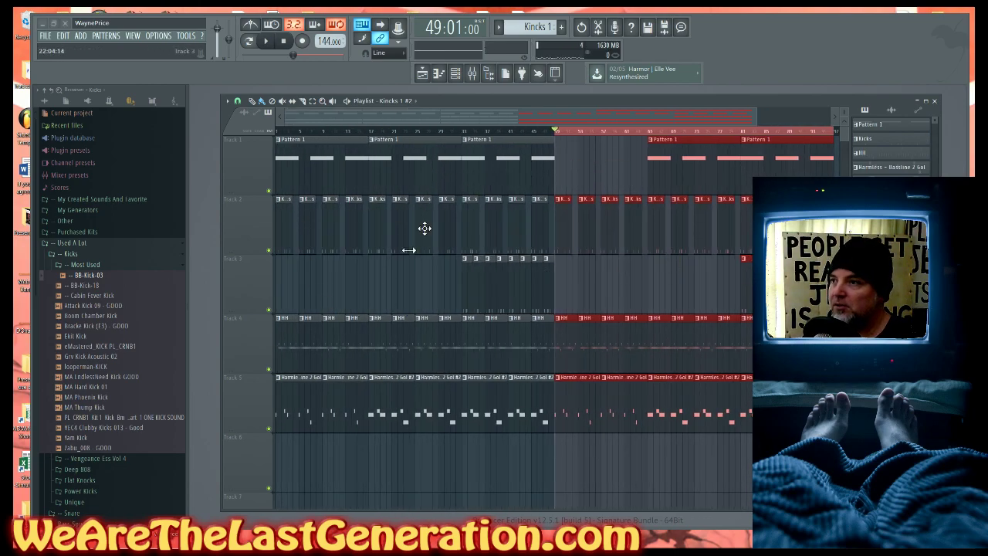
pyautogui.moveTo(755, 117); pyautogui.dragTo(807, 116)
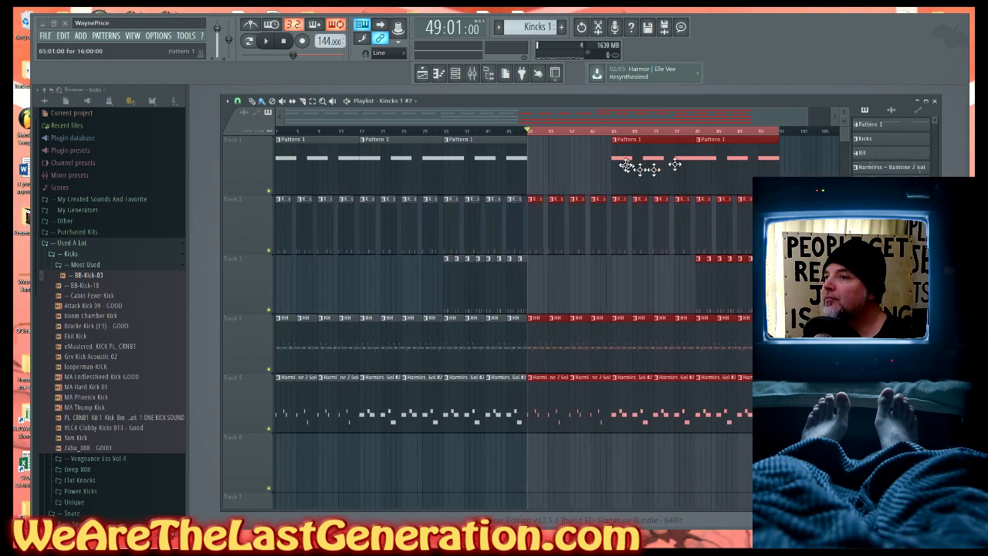
pyautogui.press('space')
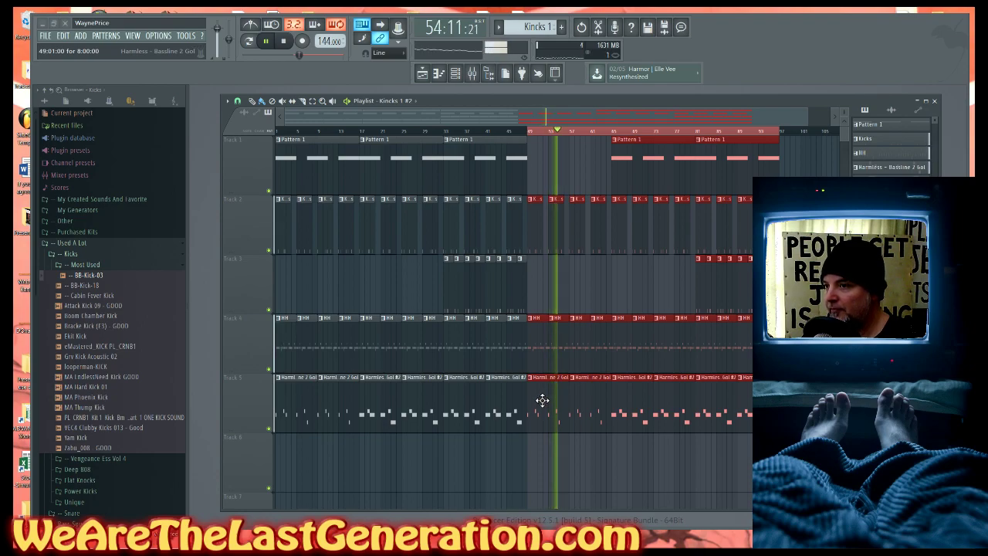
pyautogui.click(552, 431)
pyautogui.press('space')
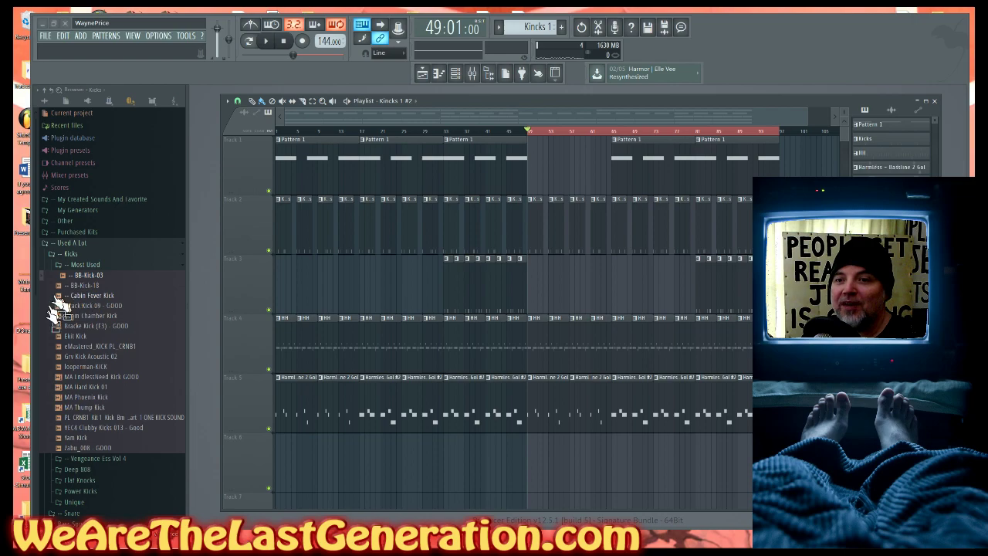
# - Load the Nexus single layer Seq - PD Shakin Sunrays B preset from the NEXUS Favorite folder under My Generators
pyautogui.click(47, 245)
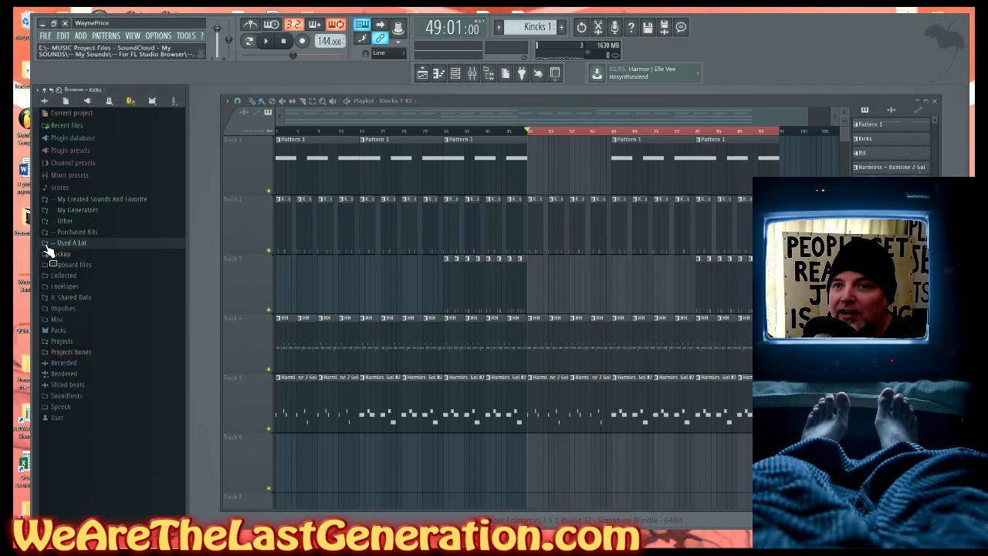
pyautogui.click(48, 210)
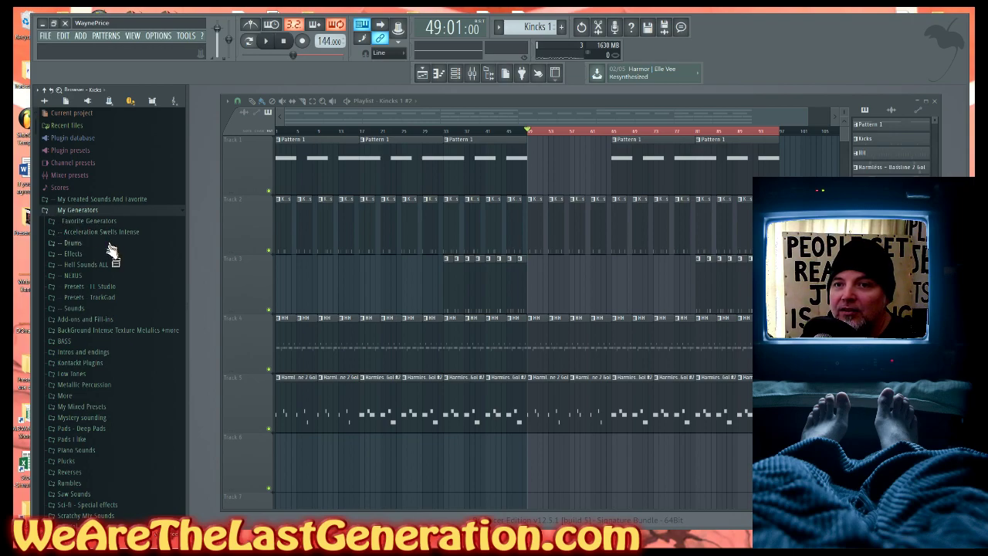
pyautogui.click(60, 277)
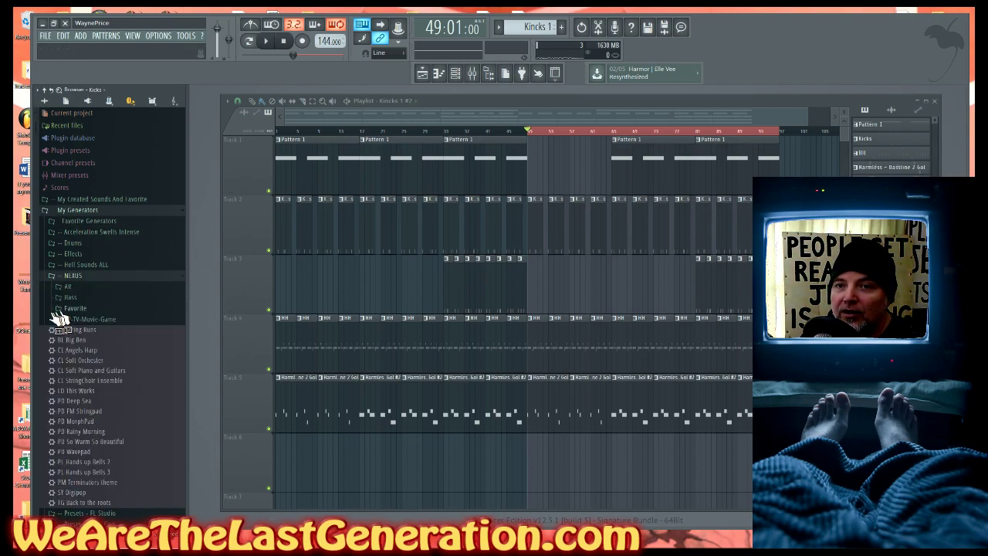
pyautogui.click(57, 309)
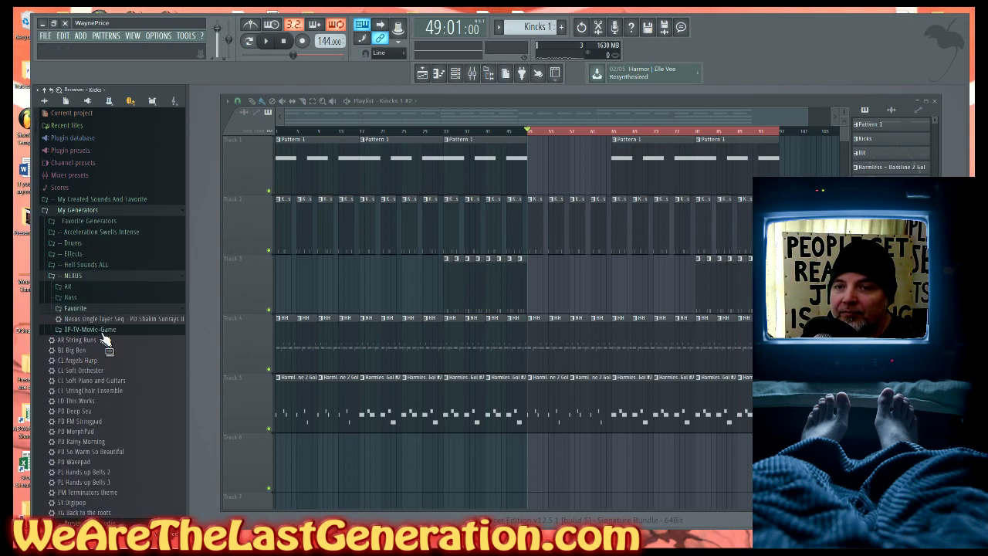
pyautogui.moveTo(84, 320); pyautogui.dragTo(87, 320)
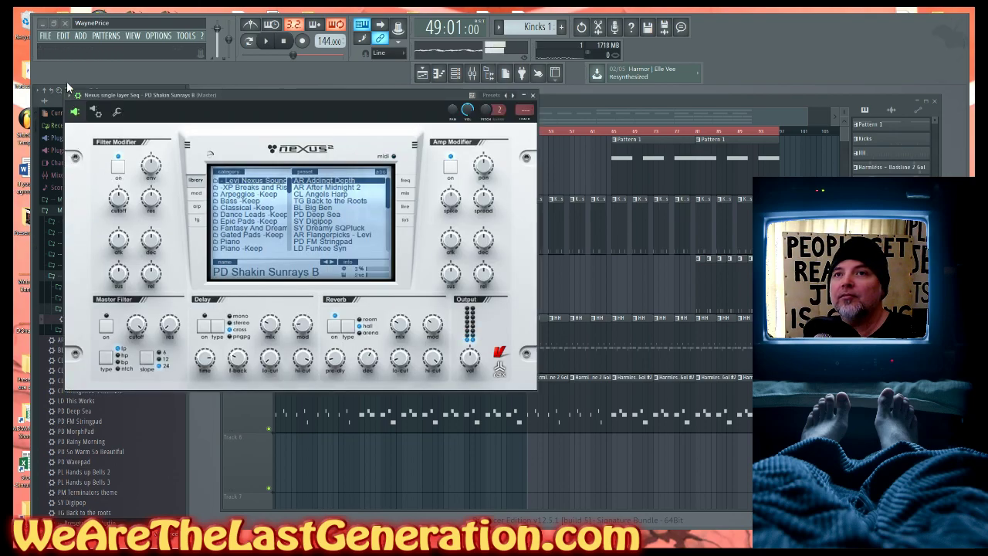
# - Save the project to the Desktop as a FruityLoops loop file named He is Coming - Get Ready
pyautogui.click(51, 37)
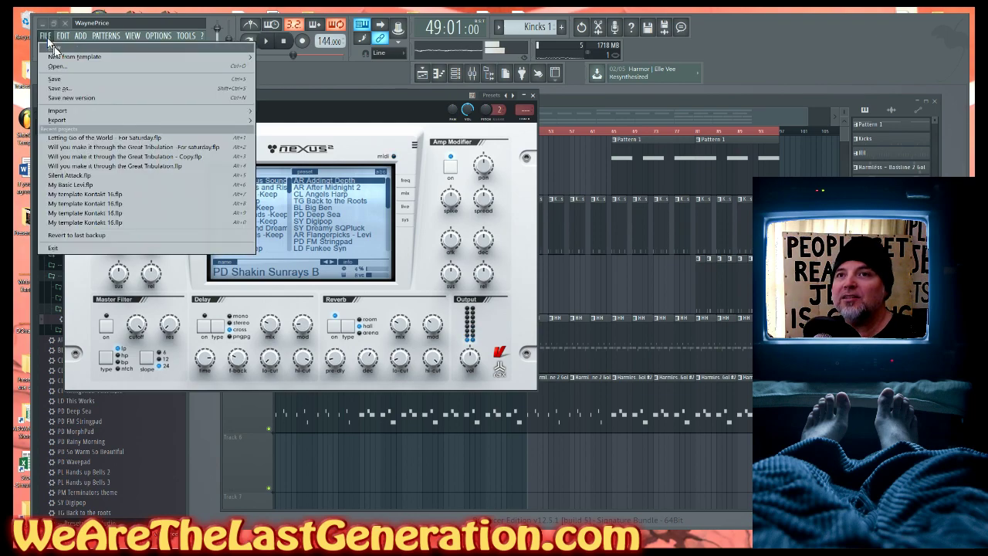
pyautogui.click(59, 88)
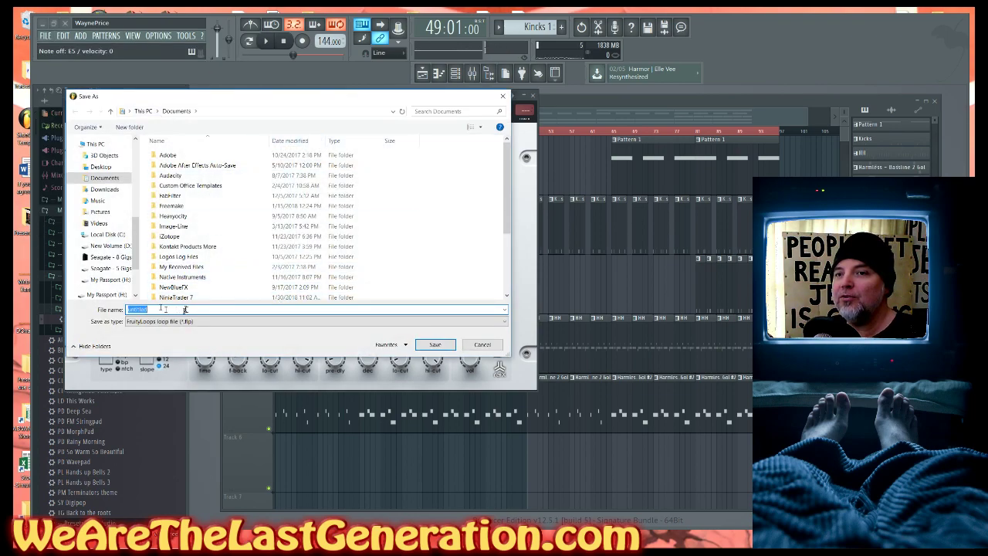
pyautogui.click(98, 168)
pyautogui.click(96, 310)
pyautogui.write('Prac')
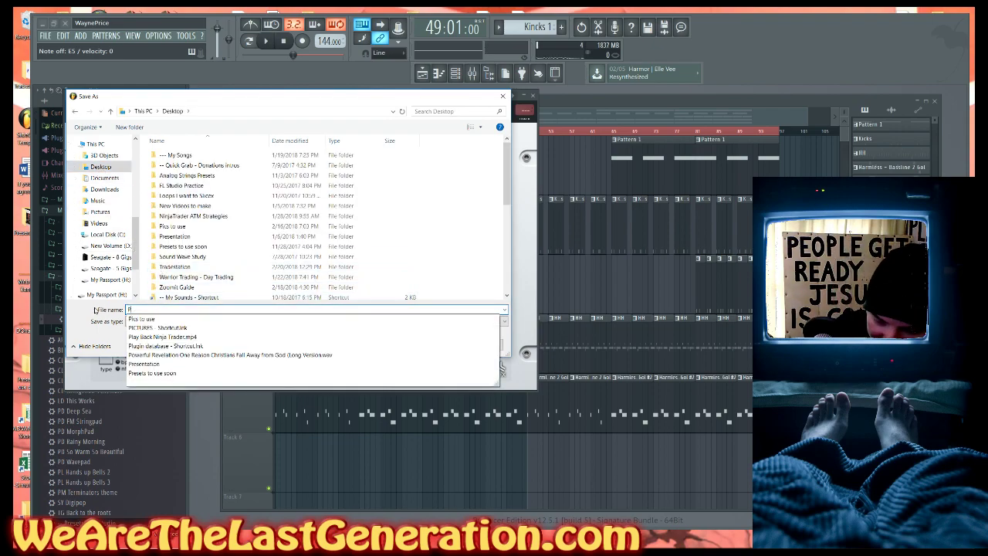
pyautogui.press('BackSpace')
pyautogui.press('BackSpace')
pyautogui.press('BackSpace')
pyautogui.press('BackSpace')
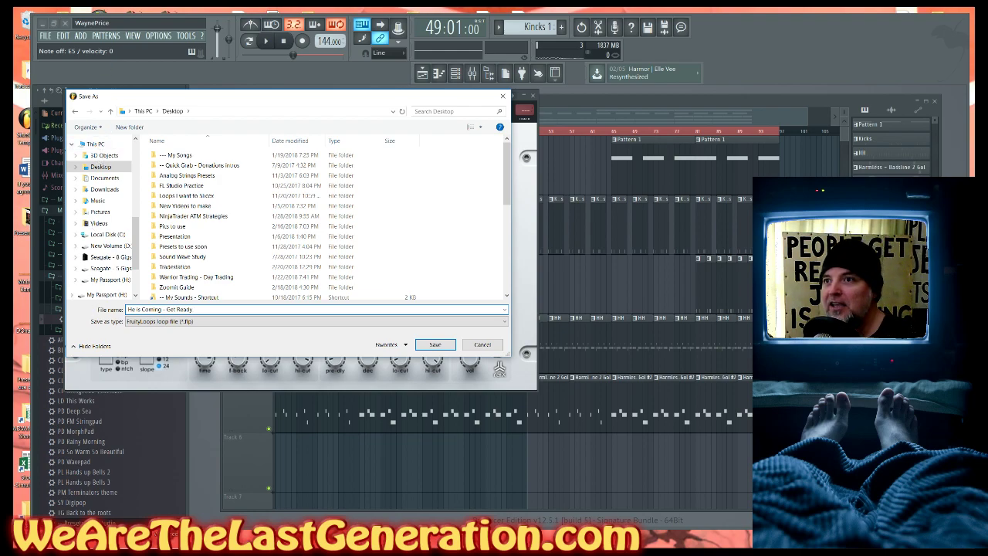
pyautogui.click(429, 345)
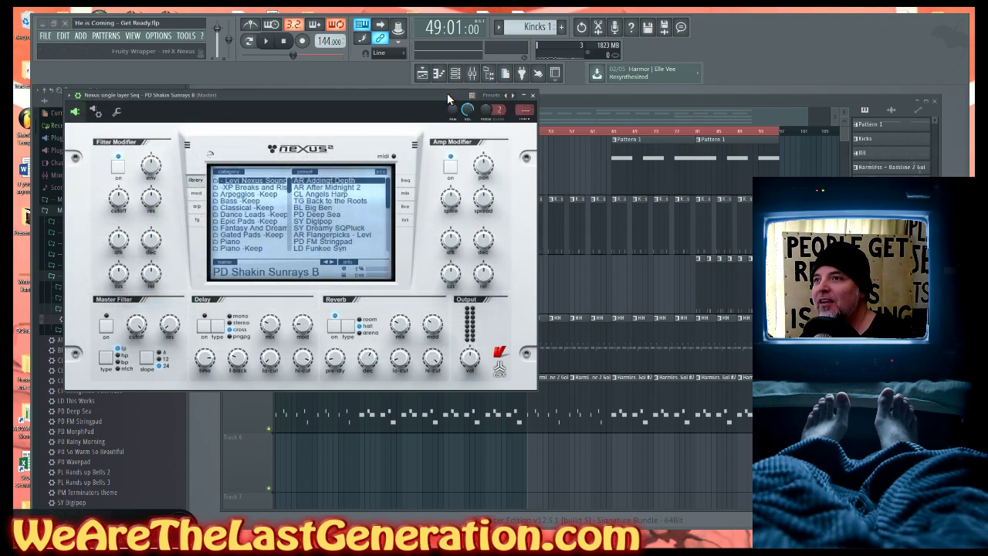
# - Move the Nexus plugin window out of the way and play the arrangement from bar 49
pyautogui.moveTo(449, 99); pyautogui.dragTo(491, 98)
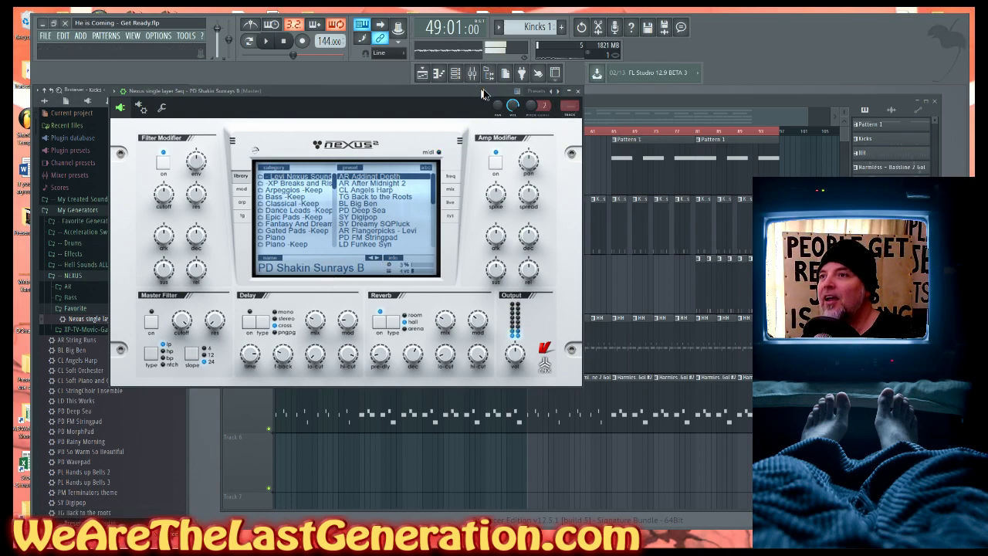
pyautogui.press('Escape')
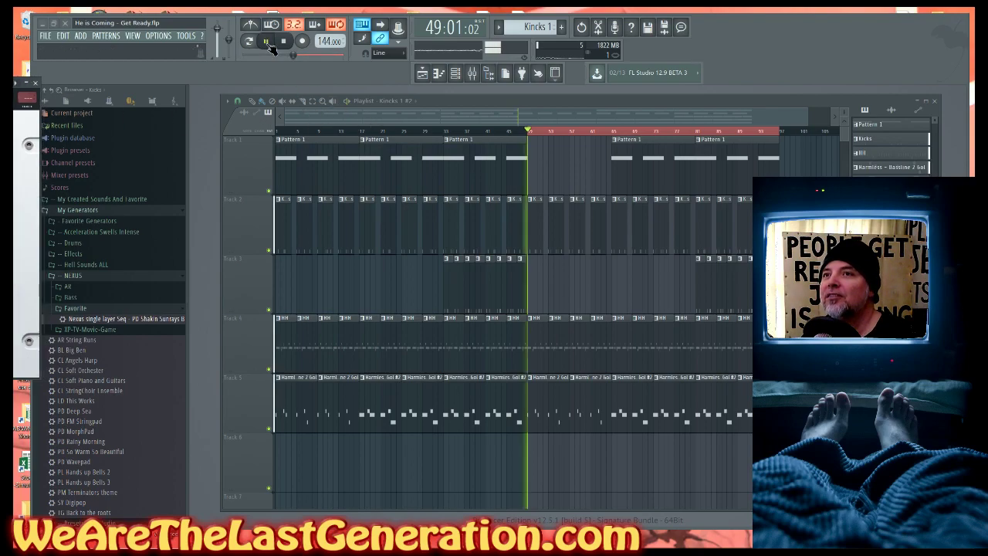
pyautogui.click(268, 43)
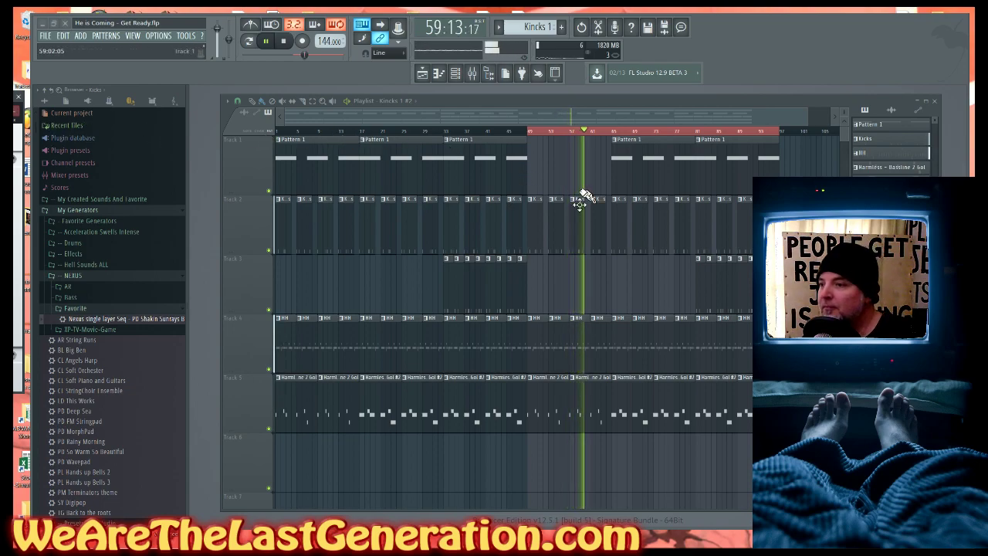
# - Open the Harmless bassline clip at bar 49, stop playback, and select all of its notes
pyautogui.doubleClick(549, 410)
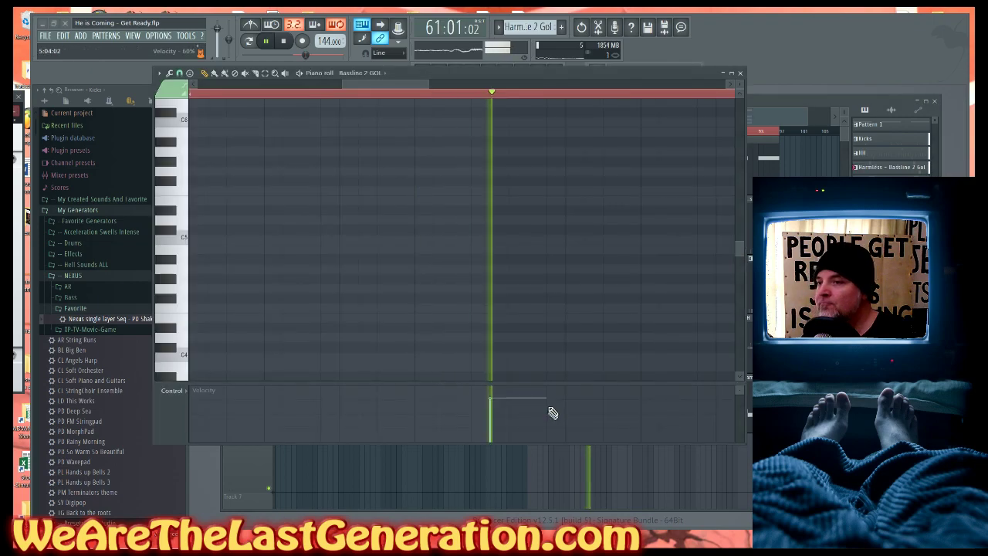
pyautogui.keyDown('ctrl'); pyautogui.scroll(-3, 494, 298); pyautogui.keyUp('ctrl')
pyautogui.scroll(4, 456, 290)
pyautogui.press('space')
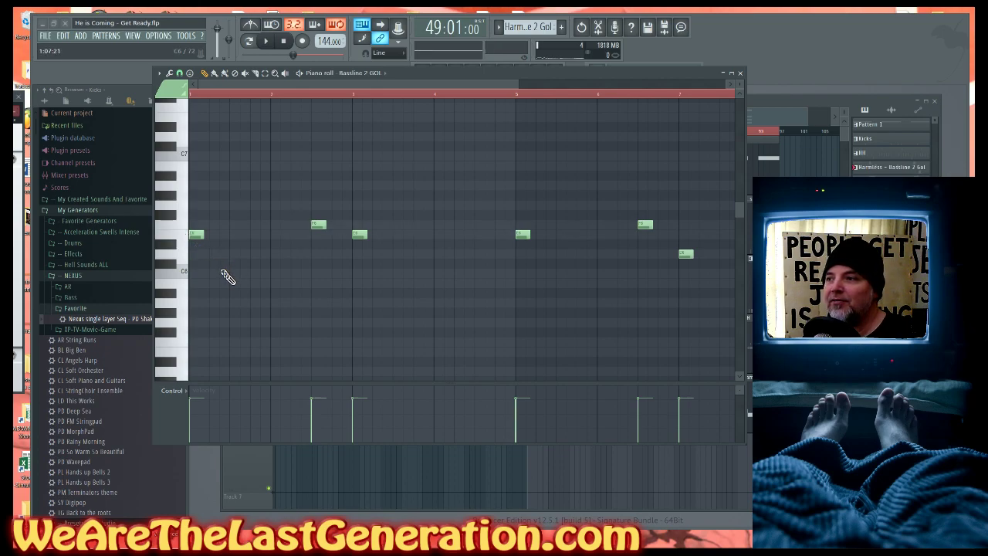
pyautogui.hotkey('ctrl', 'a')
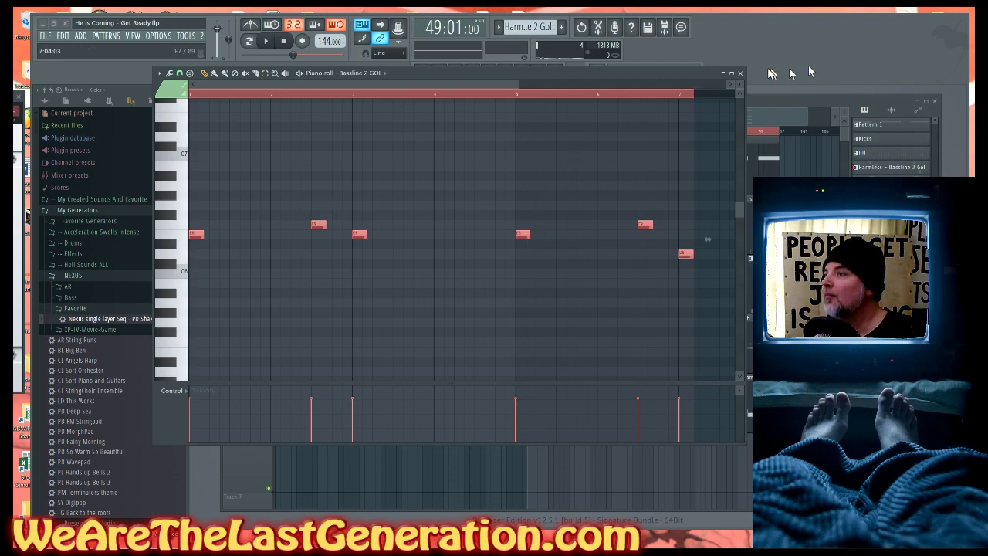
# - Create a new pattern named Nexus Single Layer Seq - PD Shakin Sunrays and place its clip on track 6 near bar 49
pyautogui.click(741, 73)
pyautogui.press('F4')
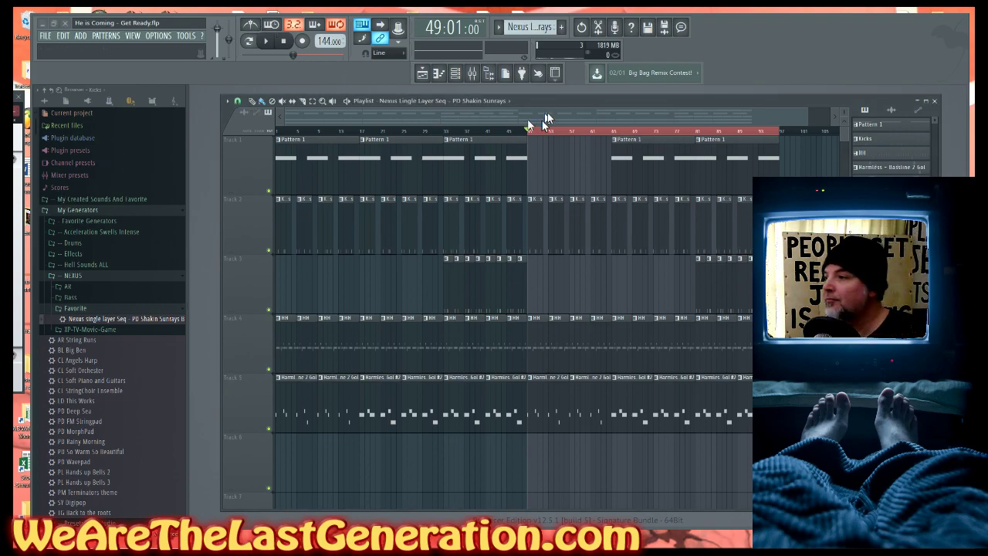
pyautogui.moveTo(772, 402); pyautogui.dragTo(533, 442)
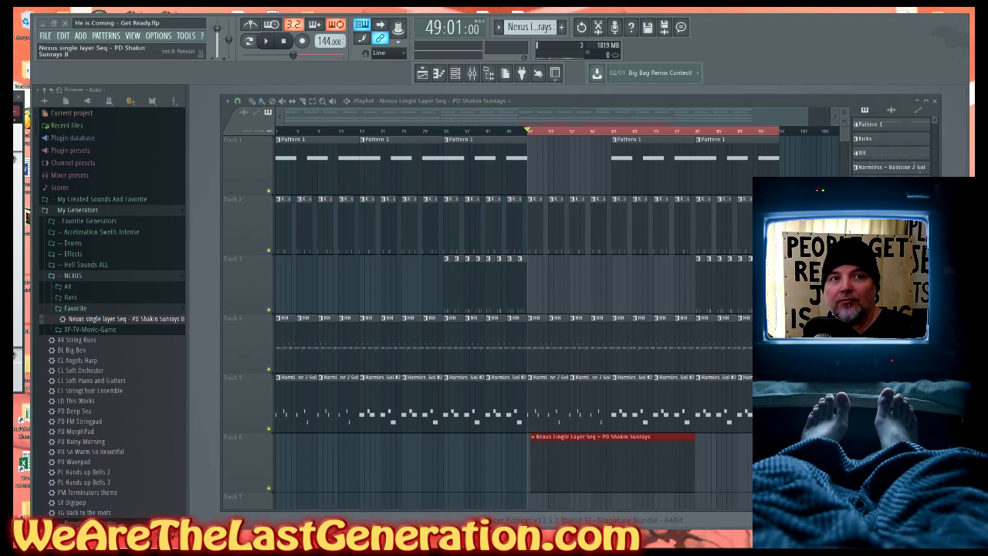
# - Copy every note of the Harmless Bassline 2 GOL #2 pattern and paste them into the Nexus PD Shakin Sunrays pattern
pyautogui.press('F7')
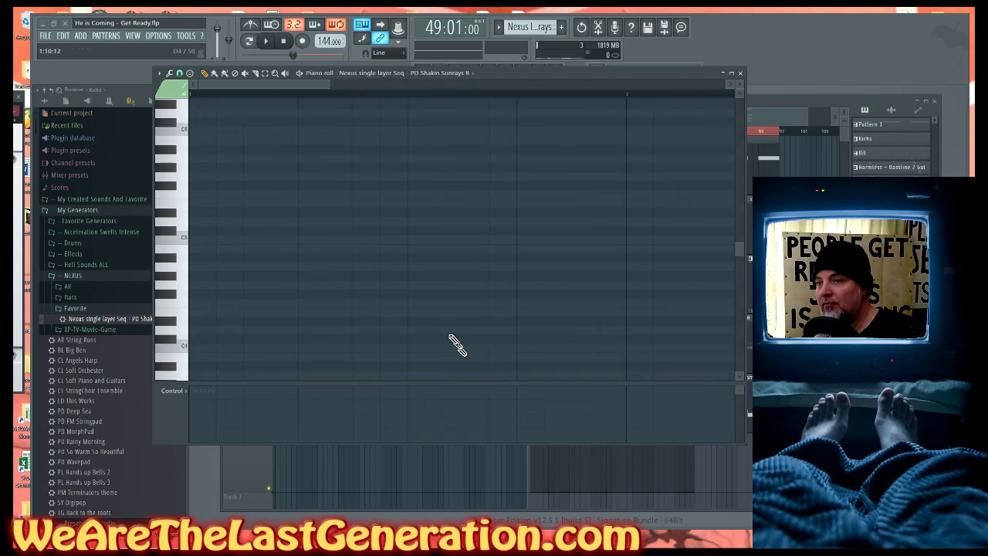
pyautogui.scroll(3, 448, 300)
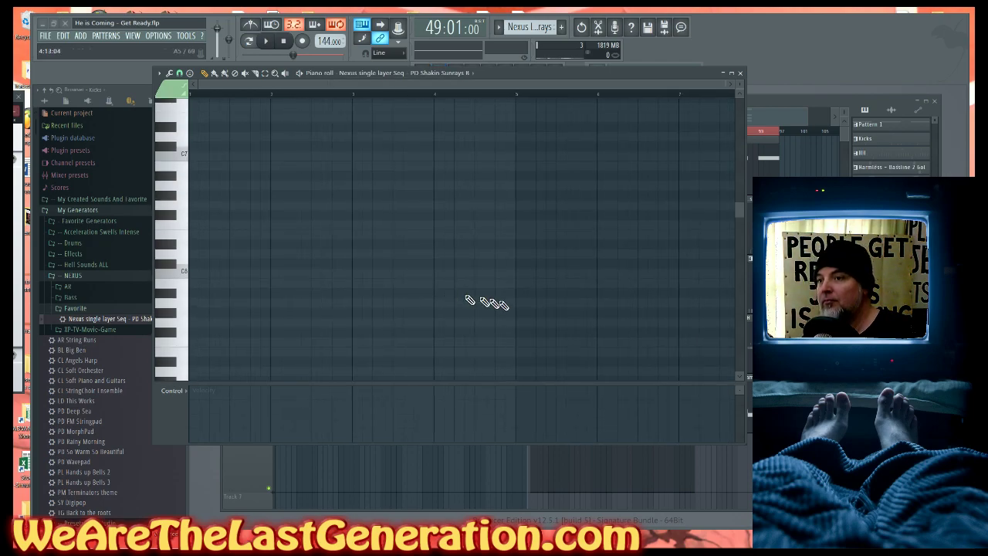
pyautogui.scroll(3, 531, 309)
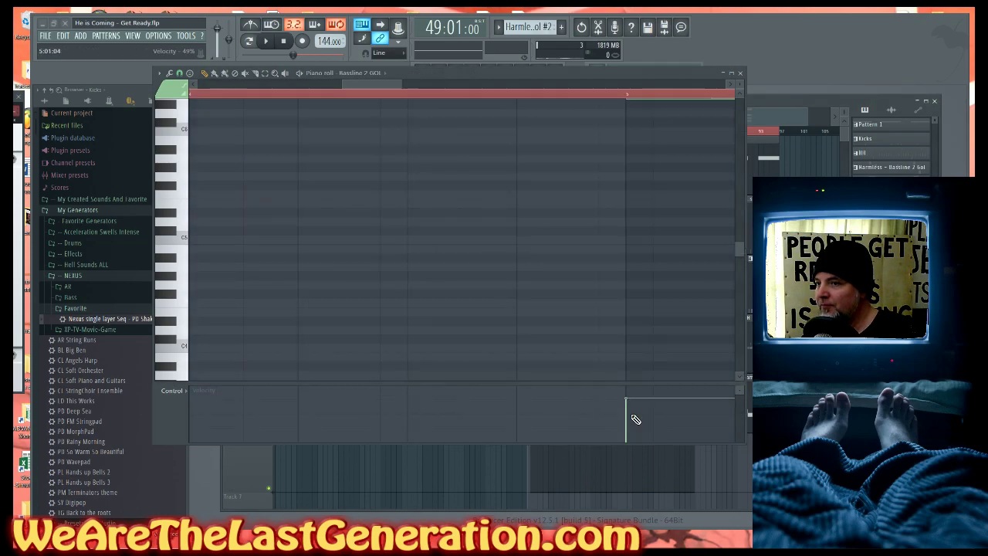
pyautogui.scroll(3, 539, 334)
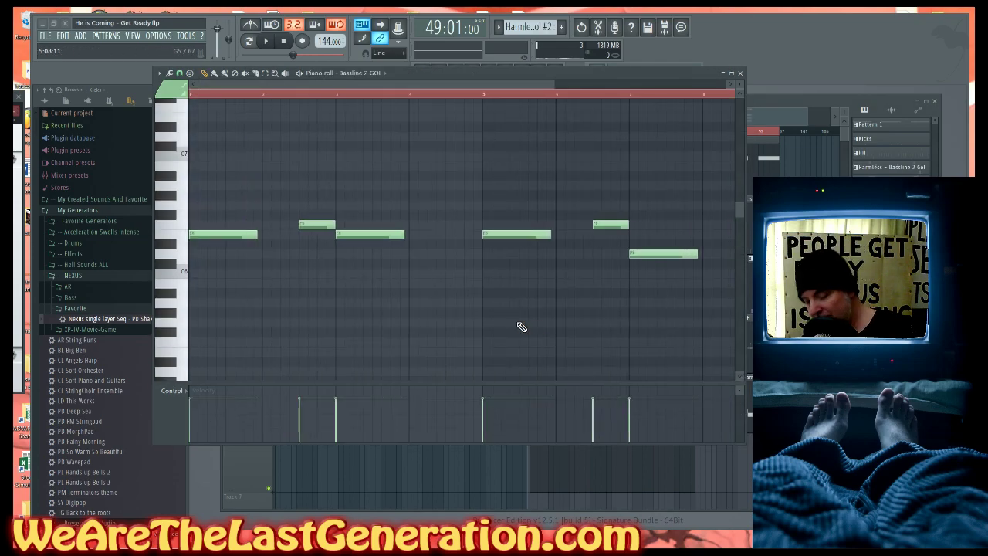
pyautogui.hotkey('ctrl', 'a')
pyautogui.press('F5')
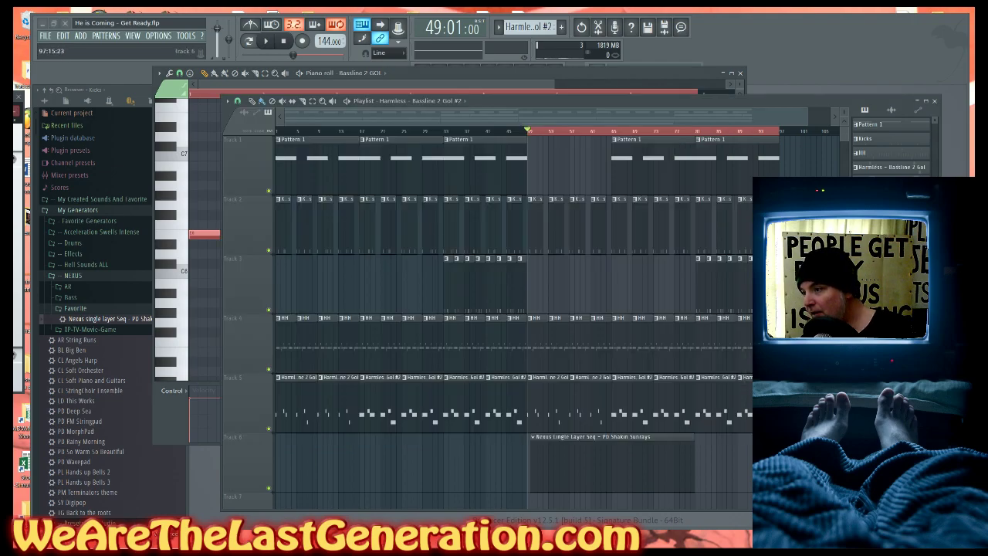
pyautogui.click(612, 461)
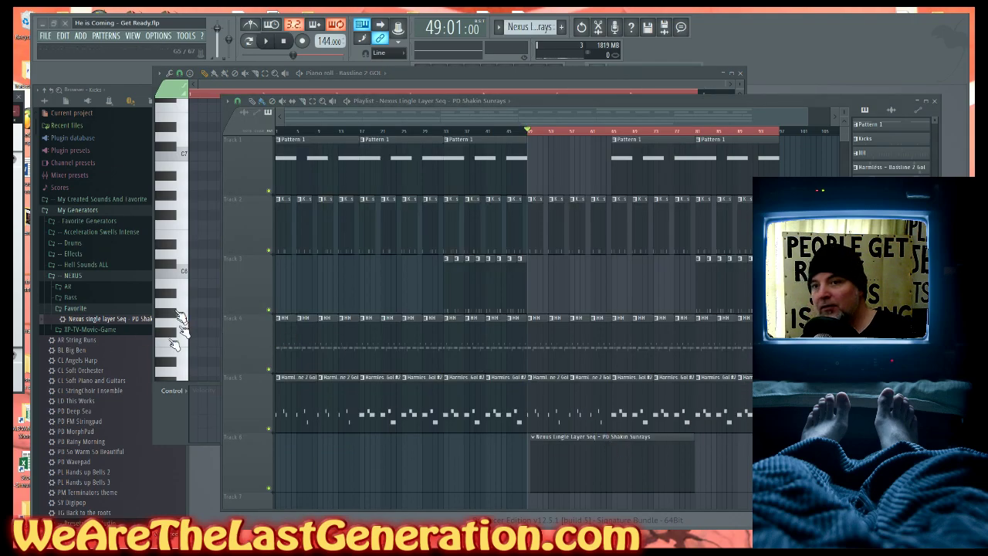
pyautogui.click(210, 307)
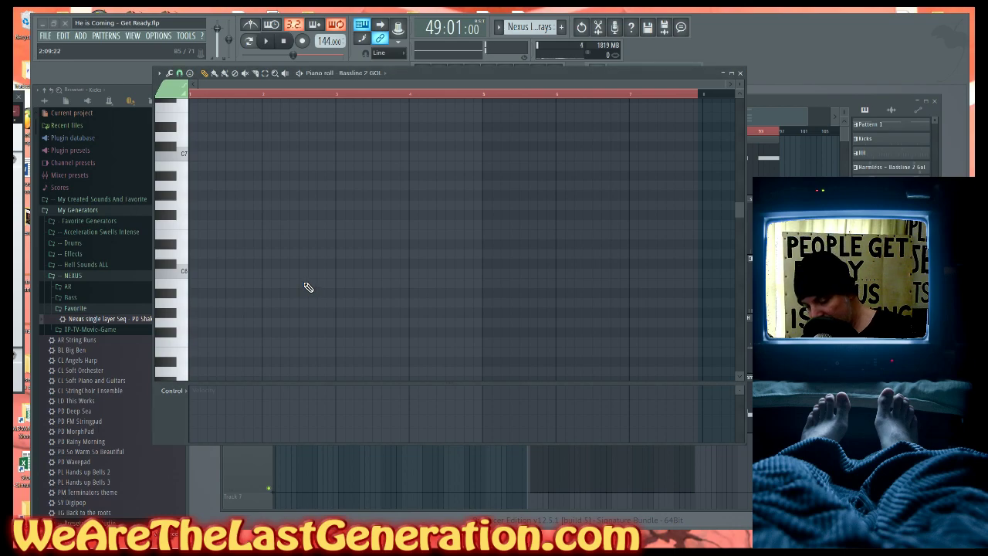
pyautogui.hotkey('ctrl', 'v')
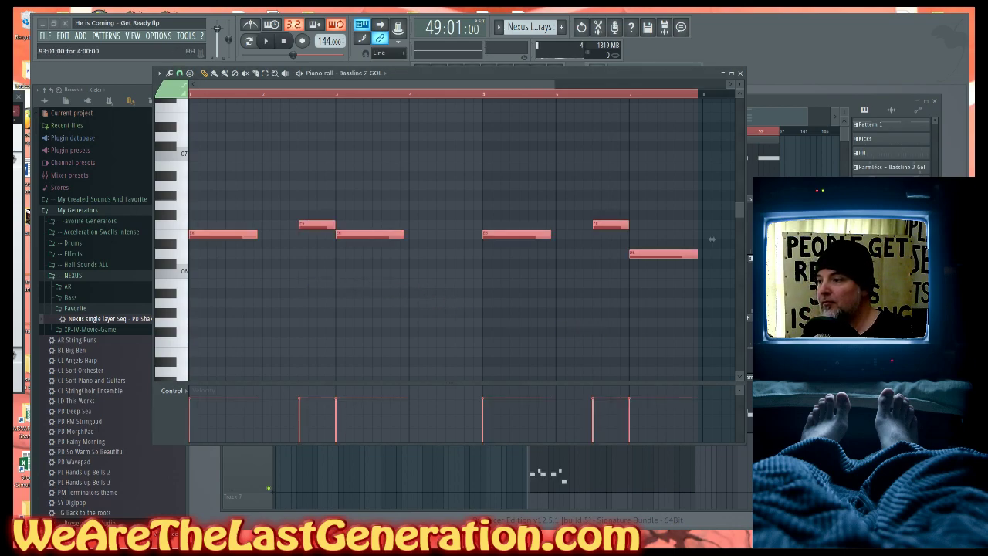
# - Align the Nexus clip on track 6 to start exactly at bar 49 and play from there
pyautogui.press('space')
pyautogui.press('F5')
pyautogui.press('space')
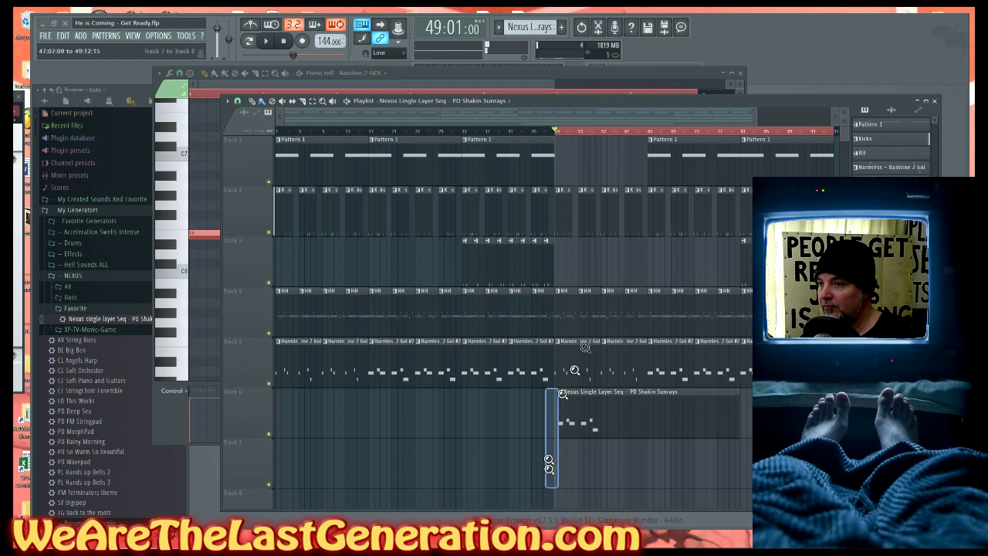
pyautogui.scroll(3, 584, 387)
pyautogui.scroll(3, 327, 426)
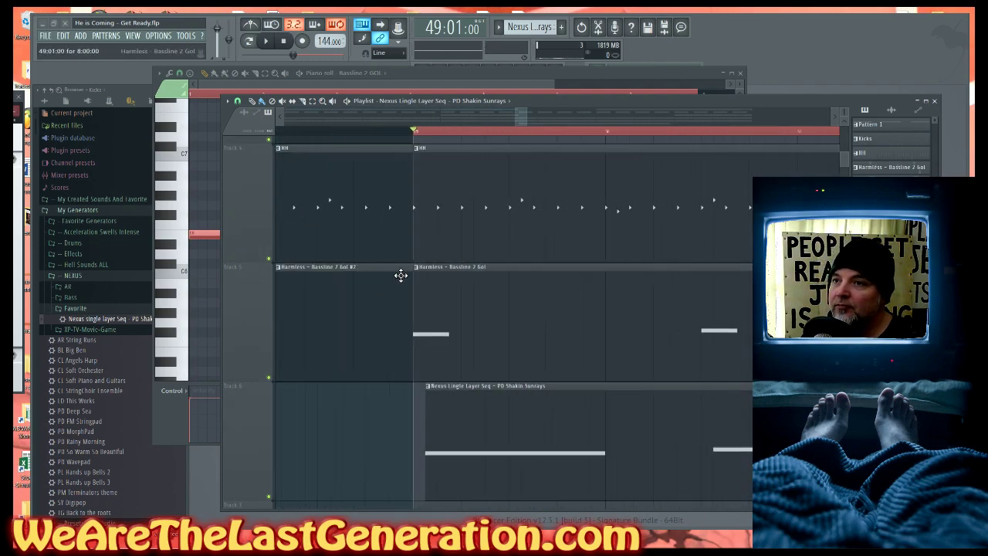
pyautogui.press('space')
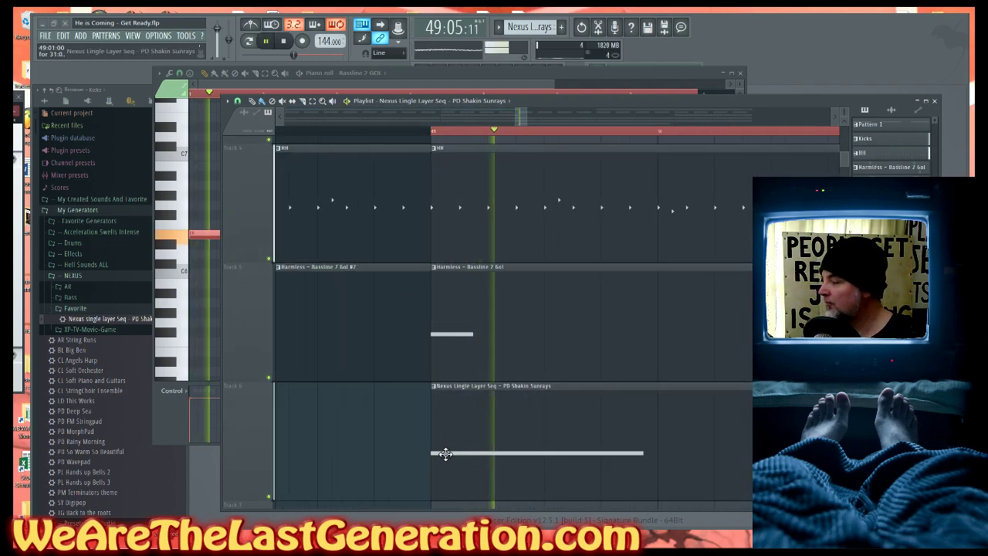
# - Transfer the pasted notes from the bassline channel to the Nexus channel and trim the track 6 clip to 8 bars
pyautogui.scroll(-5, 370, 441)
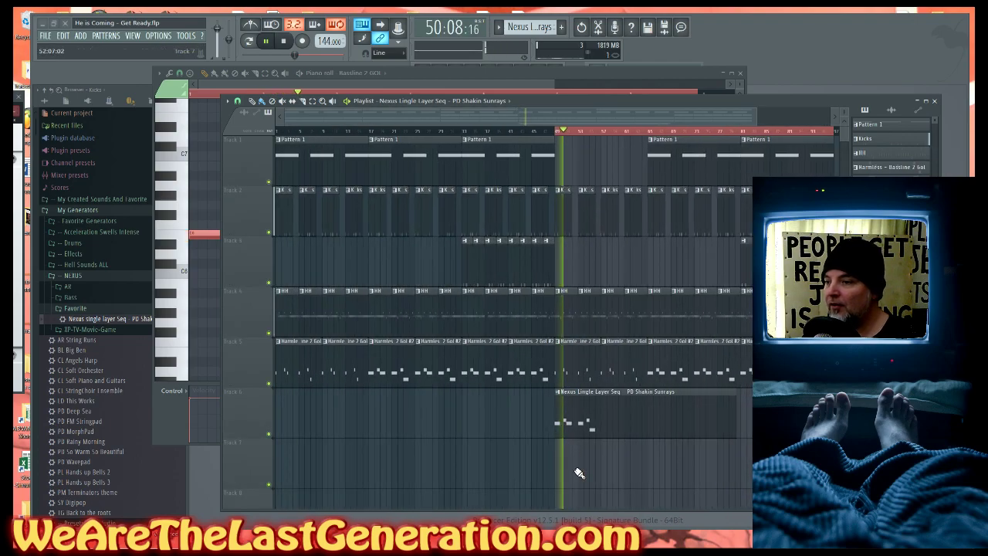
pyautogui.press('space')
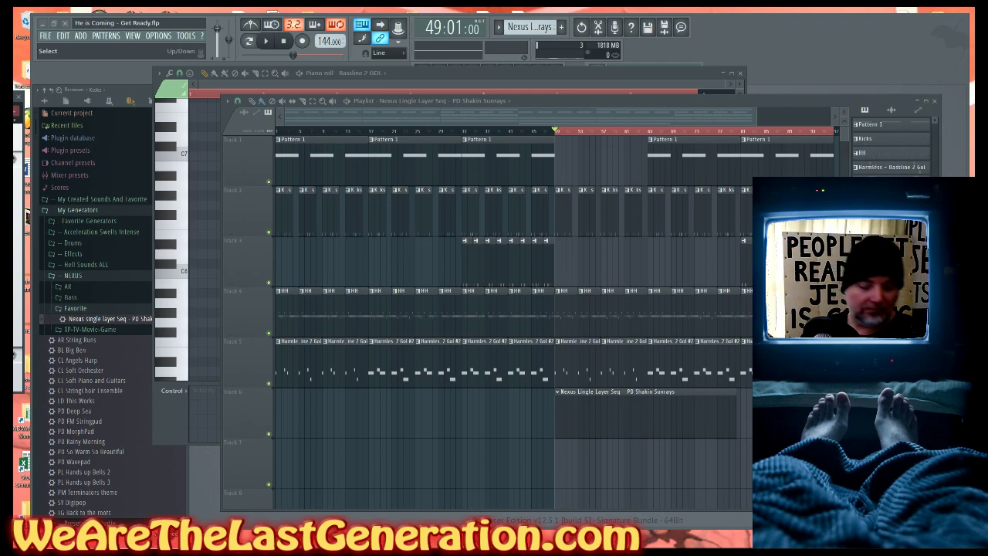
pyautogui.press('space')
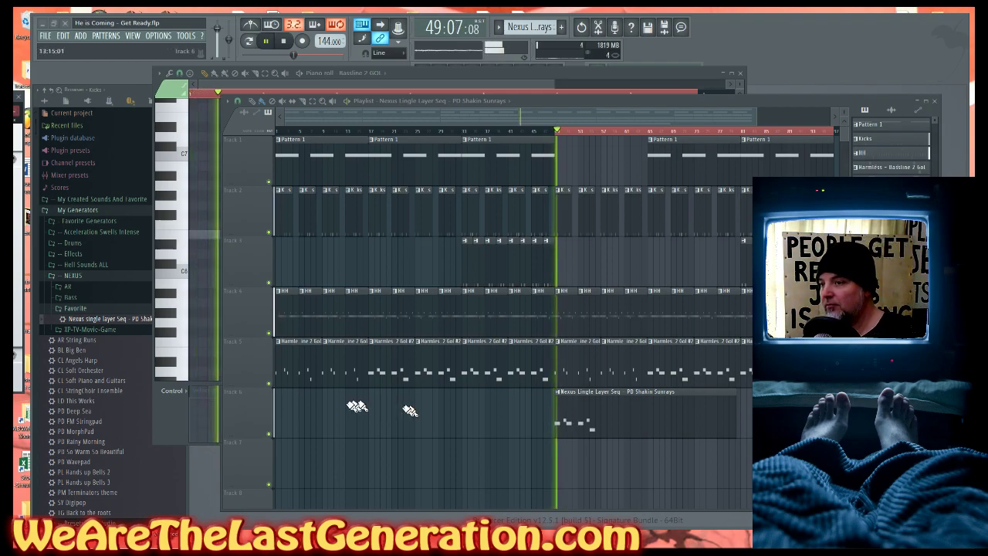
pyautogui.moveTo(735, 410); pyautogui.dragTo(601, 412)
pyautogui.moveTo(512, 481); pyautogui.dragTo(831, 136)
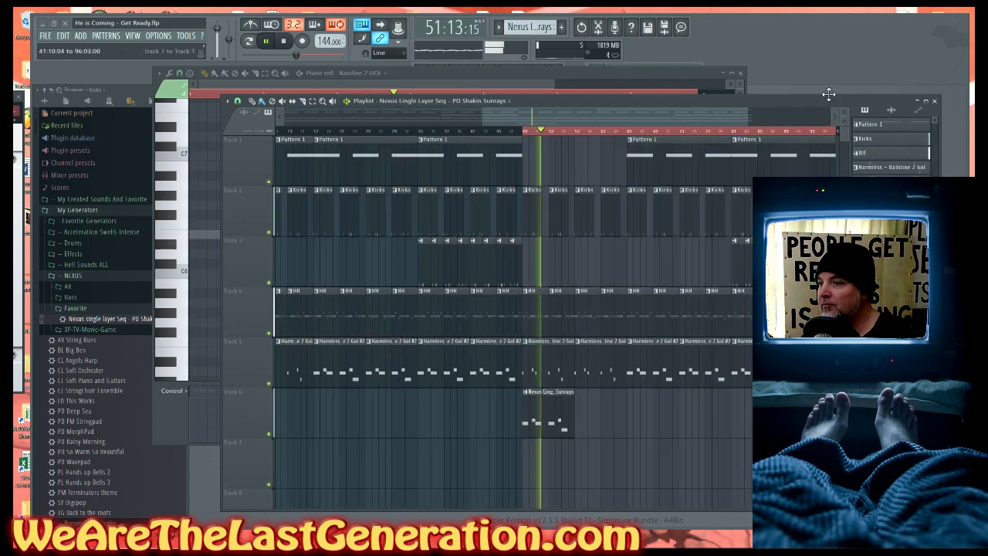
# - In the Nexus pattern, lengthen the E6 notes at bars 1 and 5 up to the following notes and replay
pyautogui.doubleClick(397, 405)
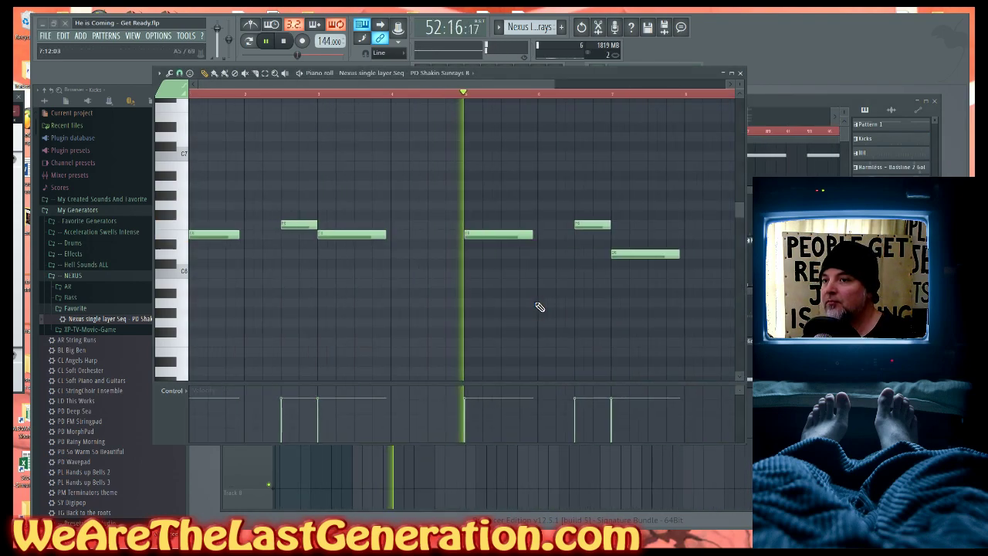
pyautogui.press('space')
pyautogui.moveTo(257, 235); pyautogui.dragTo(293, 241)
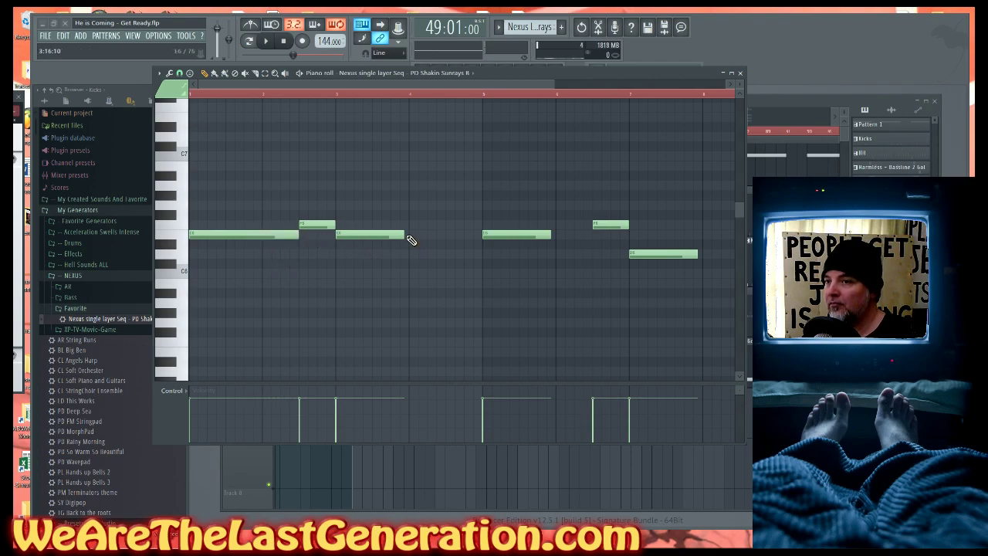
pyautogui.moveTo(551, 236); pyautogui.dragTo(585, 237)
pyautogui.press('space')
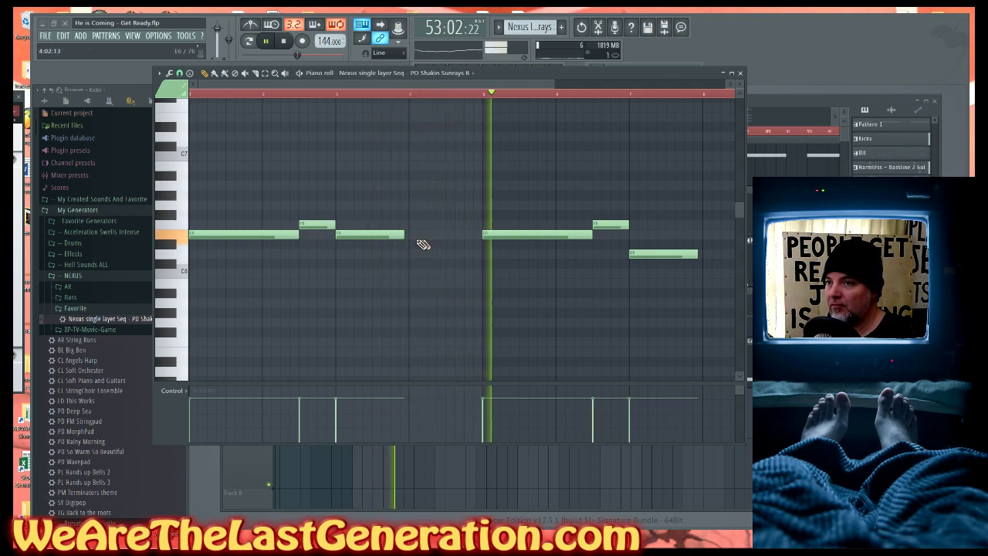
# - Lengthen the Nexus notes at bars 3 and 7 to 1:12:00 each and shorten the opening note to leave a gap
pyautogui.moveTo(403, 235); pyautogui.dragTo(463, 236)
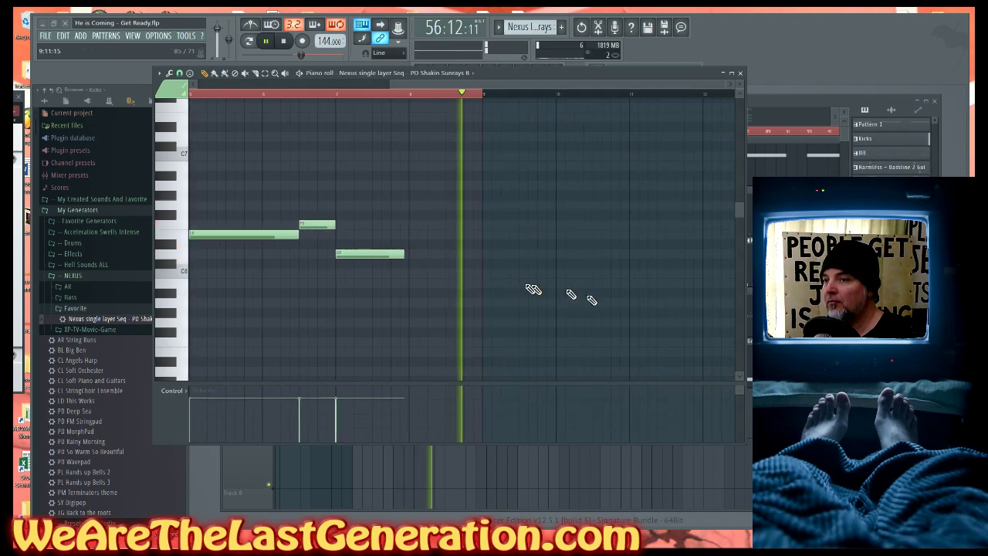
pyautogui.press('space')
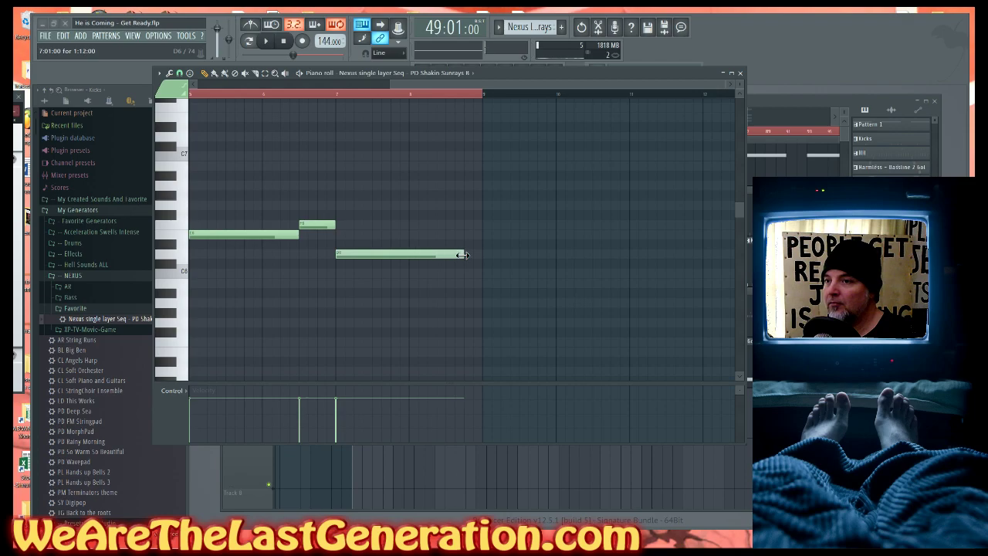
pyautogui.rightClick(427, 299)
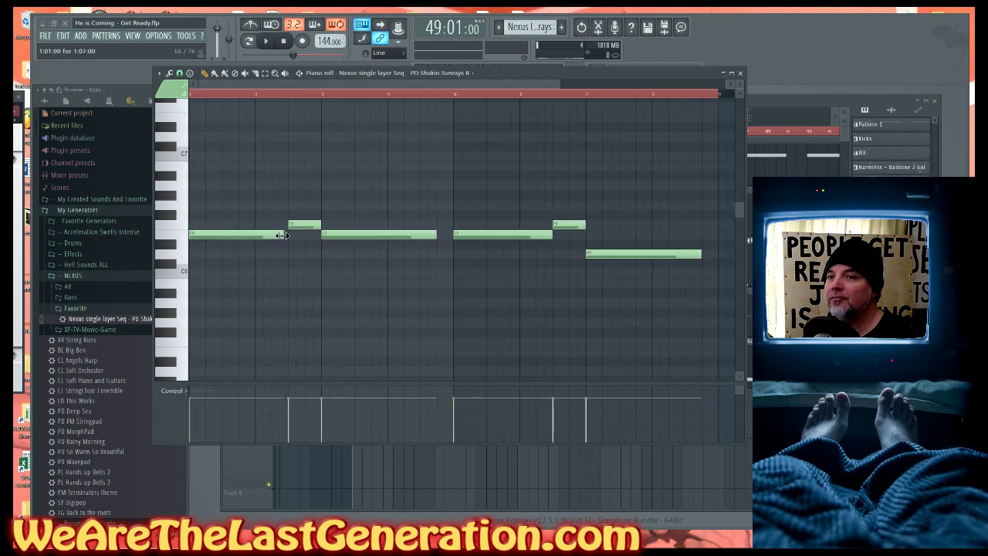
pyautogui.press('space')
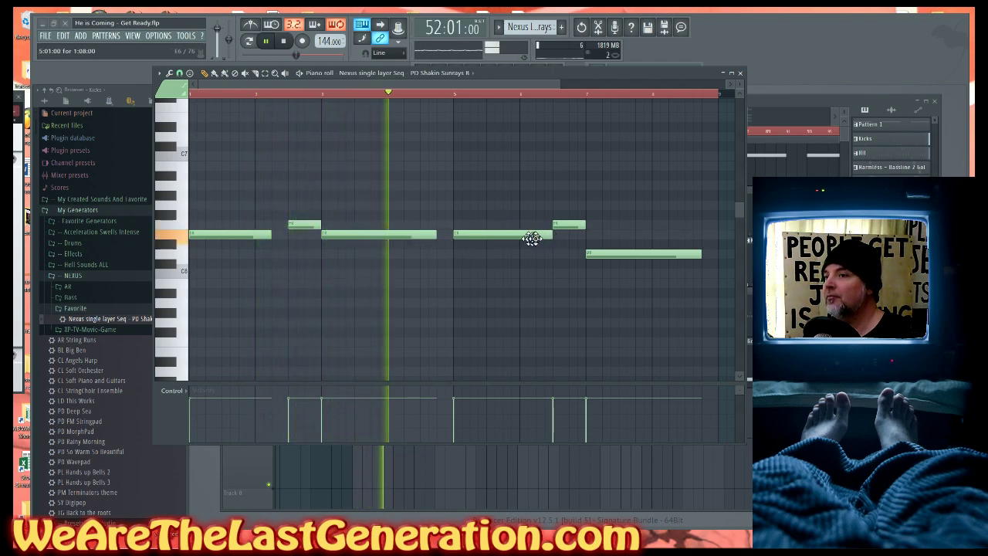
# - Shorten the bar 5 Nexus note to leave a gap, and repeat the 8-bar Nexus clip at bar 57 on track 6
pyautogui.moveTo(550, 238); pyautogui.dragTo(536, 237)
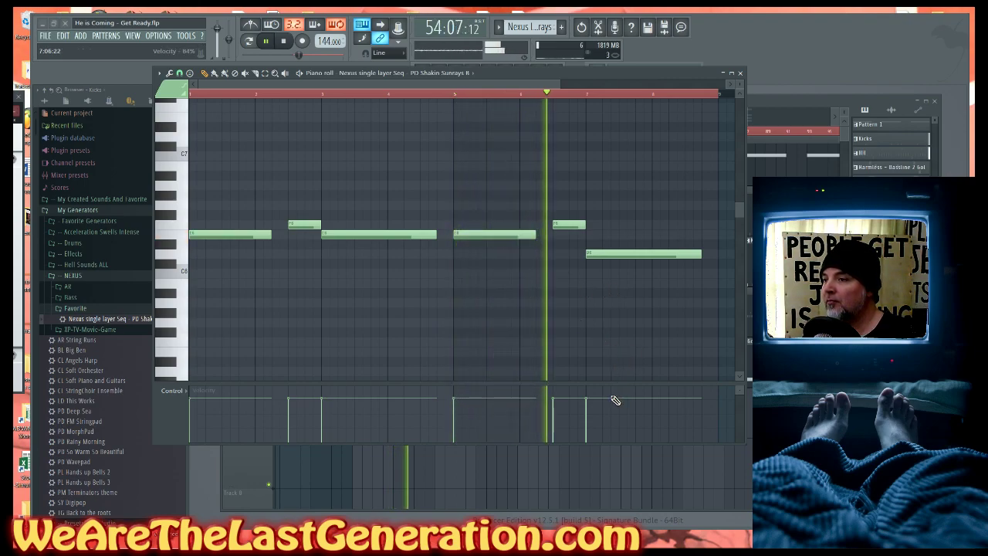
pyautogui.click(577, 470)
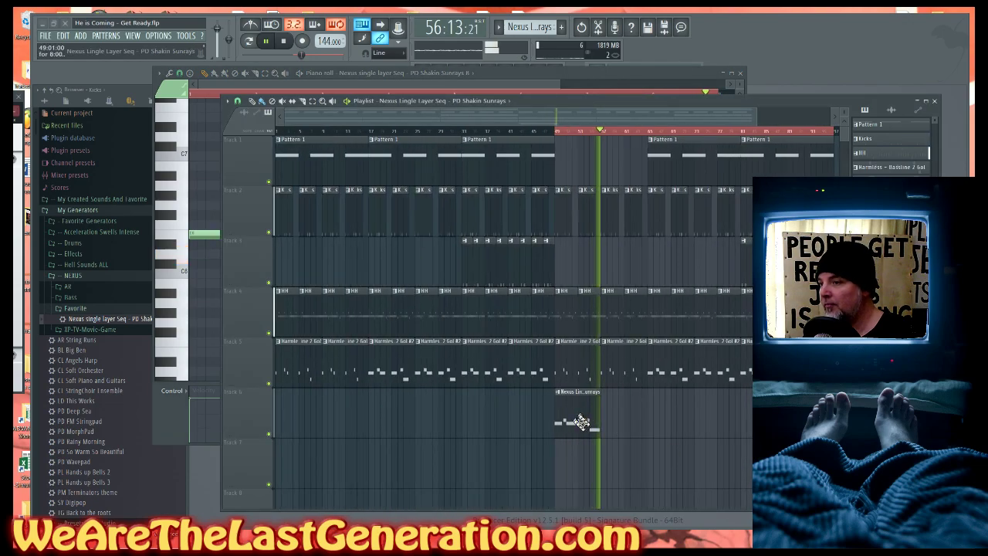
pyautogui.click(653, 415)
pyautogui.moveTo(653, 415); pyautogui.dragTo(626, 415)
pyautogui.scroll(3, 611, 402)
pyautogui.press('space')
pyautogui.moveTo(549, 346); pyautogui.dragTo(508, 355)
pyautogui.scroll(3, 463, 343)
pyautogui.scroll(-5, 522, 461)
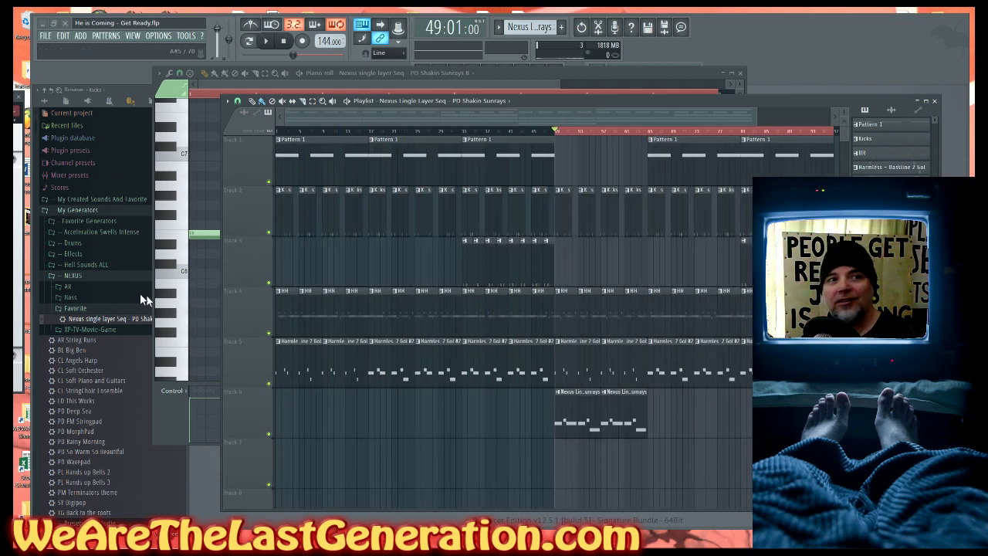
pyautogui.press('space')
pyautogui.press('space')
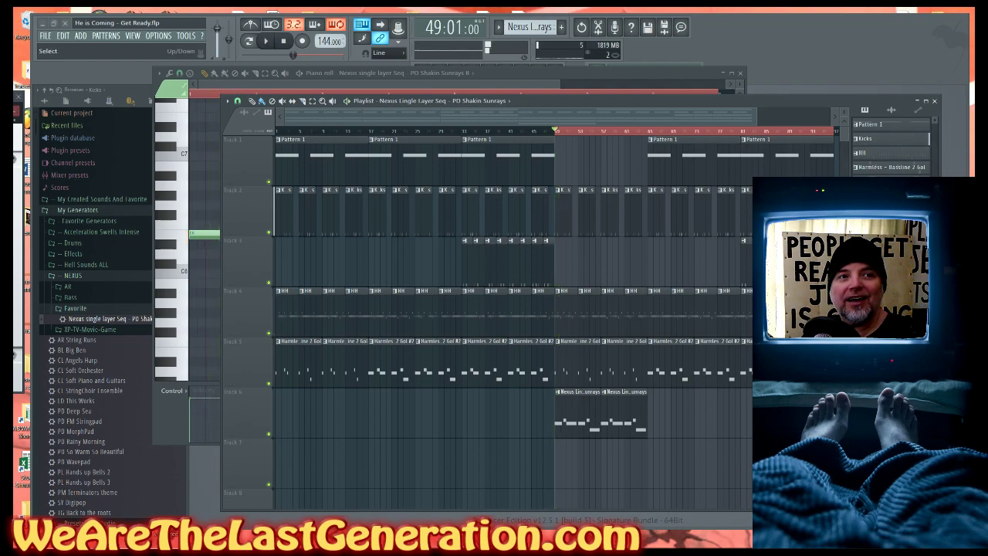
pyautogui.press('space')
pyautogui.press('space')
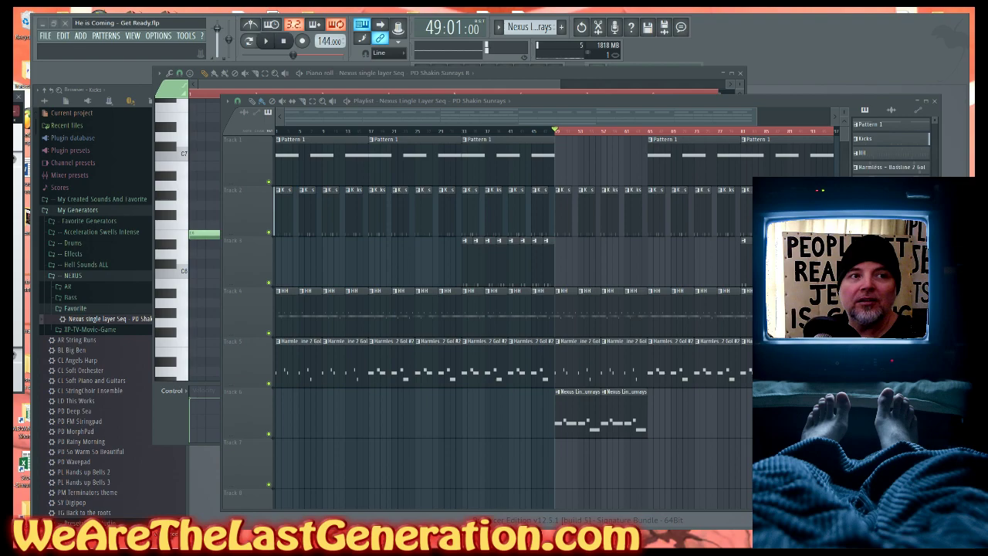
# - Widen the browser, open the Short folder under Used A Lot > HH, and audition hats such as Ekit 4 Hat and Closed GOOD
pyautogui.moveTo(152, 362); pyautogui.dragTo(200, 362)
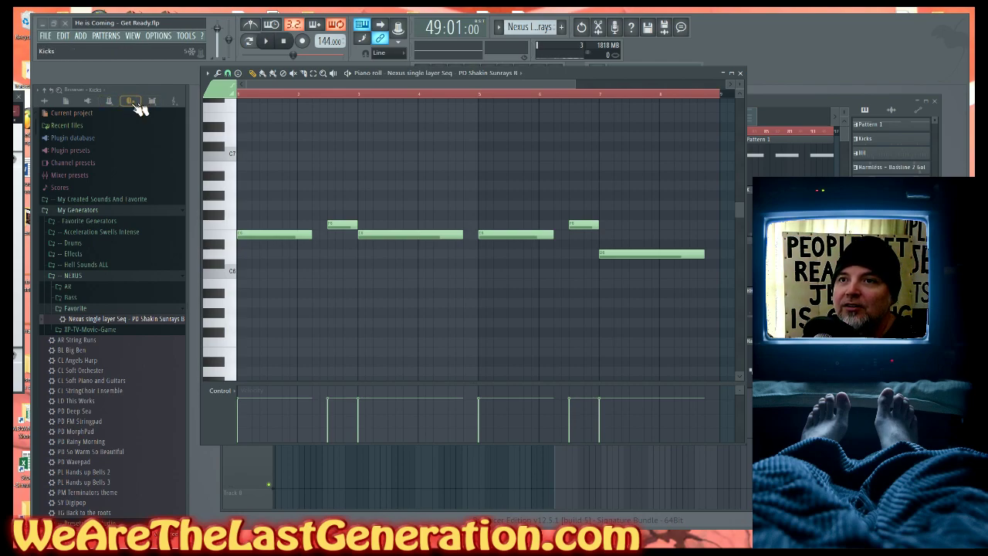
pyautogui.click(47, 213)
pyautogui.click(51, 244)
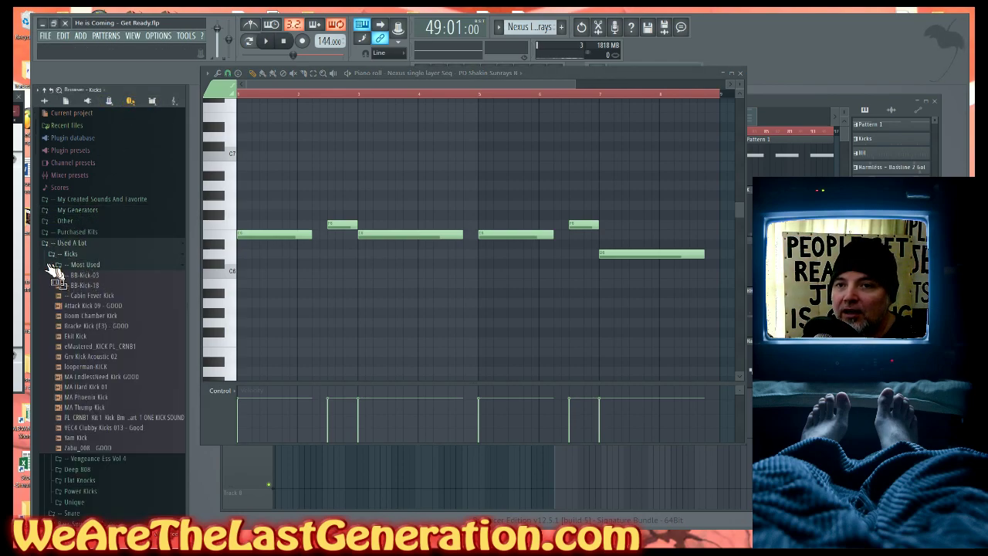
pyautogui.click(56, 255)
pyautogui.click(58, 287)
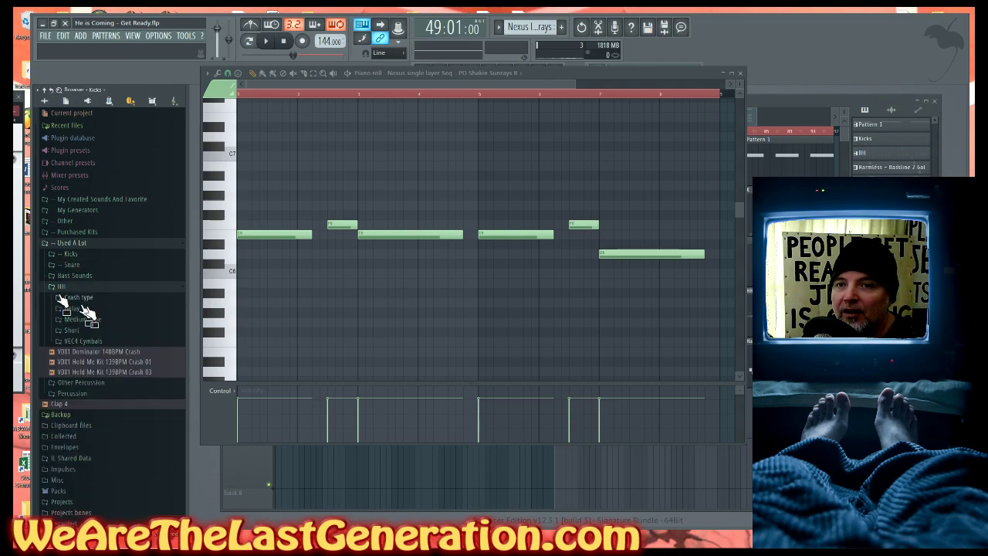
pyautogui.click(64, 329)
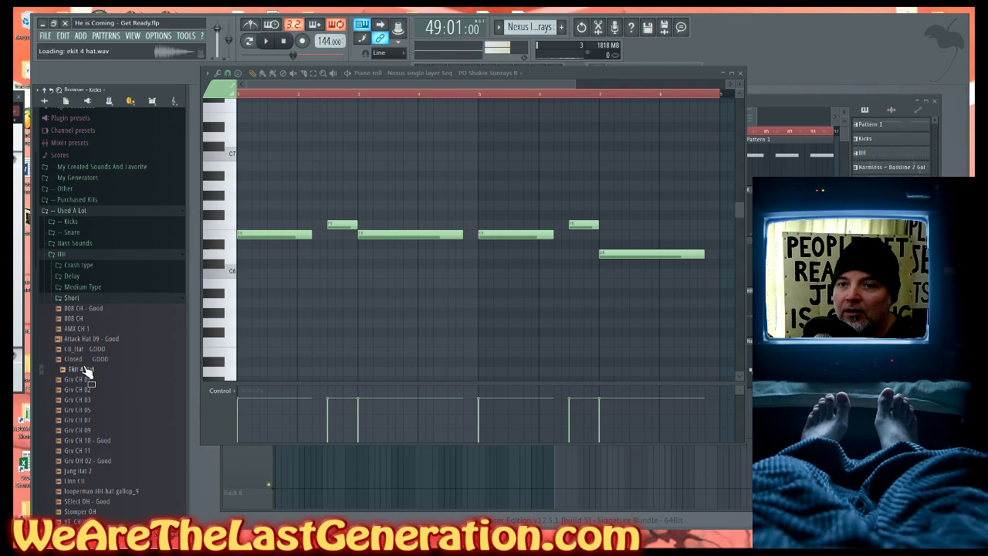
pyautogui.press('space')
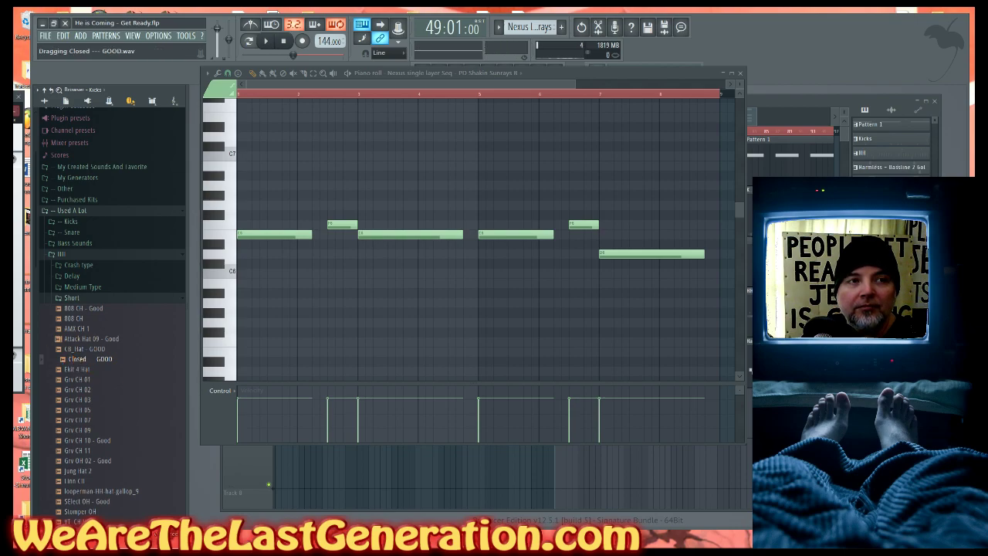
# - Play the arrangement from bar 49 with the Nexus piano roll closed, and check the bassline and Nexus clips
pyautogui.press('space')
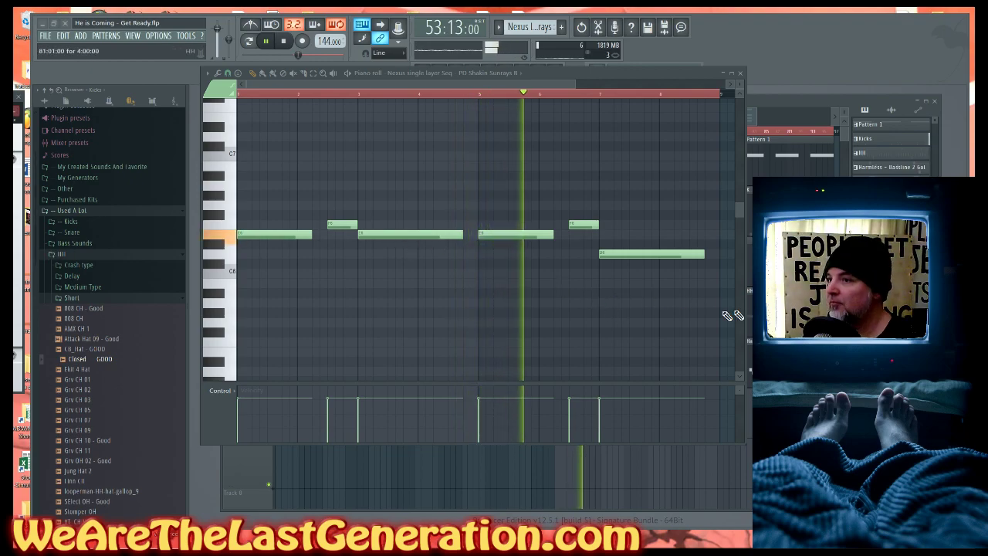
pyautogui.click(742, 74)
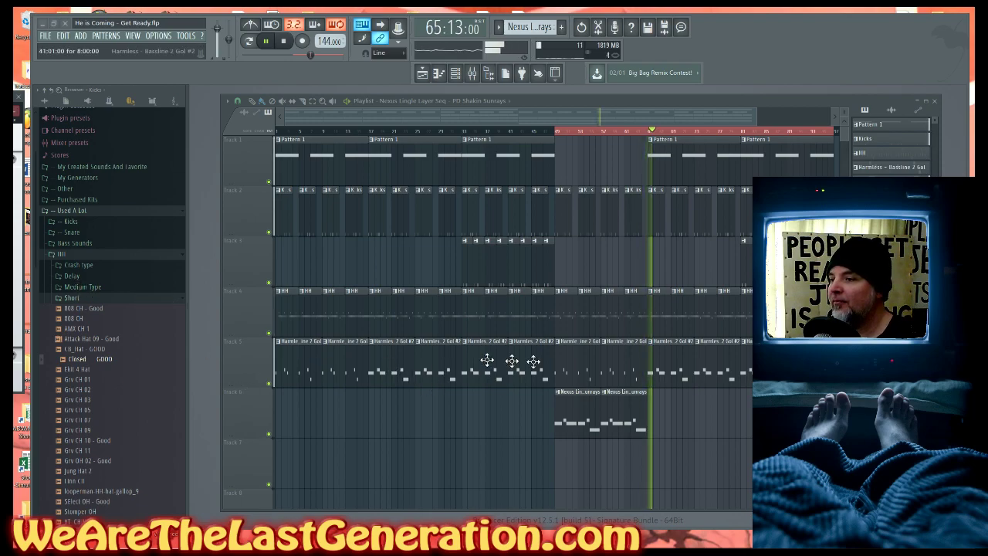
pyautogui.scroll(5, 635, 474)
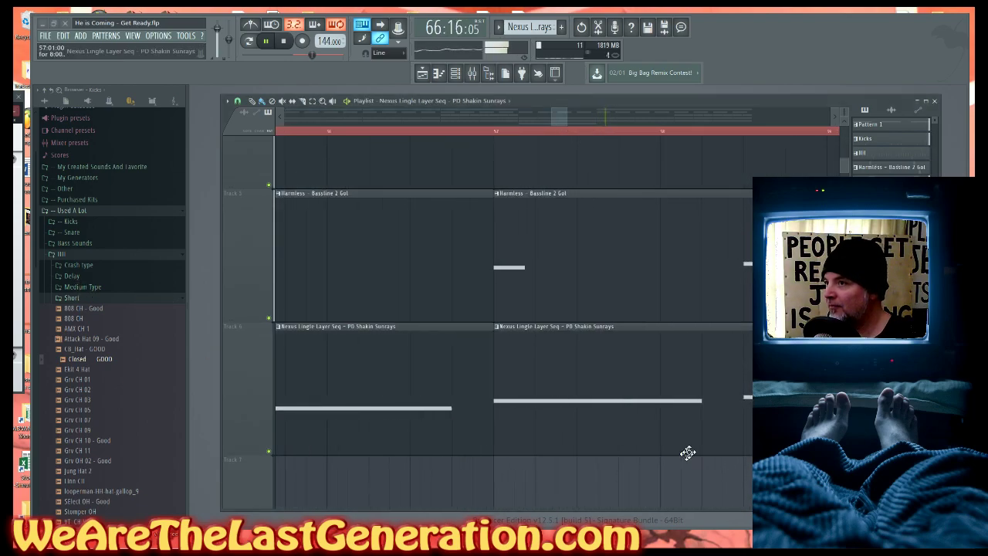
pyautogui.scroll(-5, 658, 478)
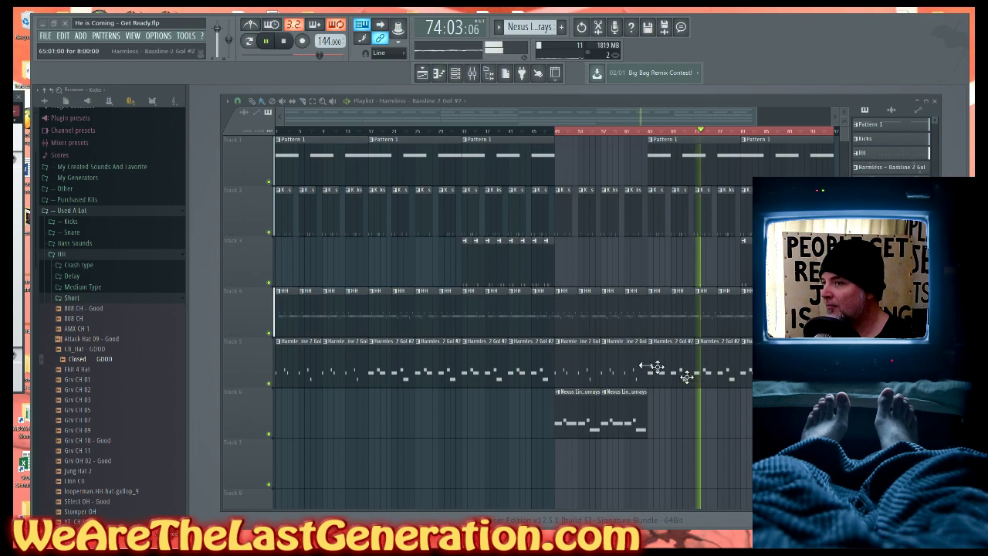
pyautogui.scroll(5, 649, 278)
pyautogui.scroll(-5, 685, 467)
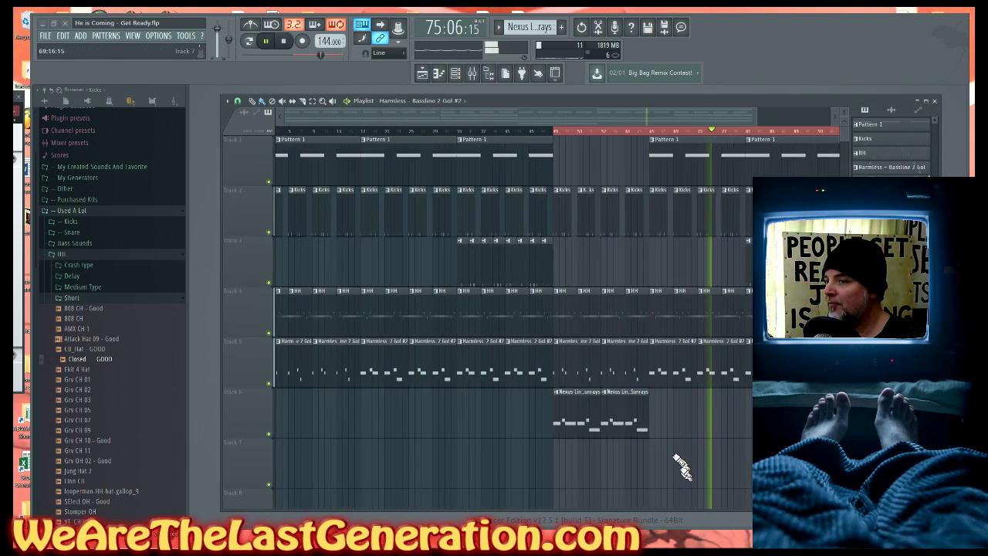
# - Collapse the HH sample folder, expand My Created Sounds And Favorite, and stop playback
pyautogui.click(55, 254)
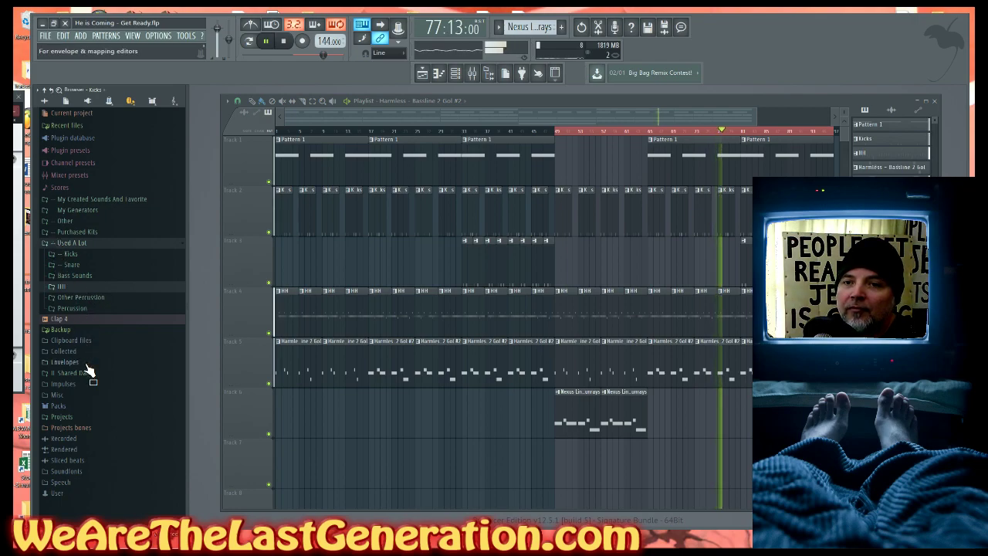
pyautogui.click(47, 200)
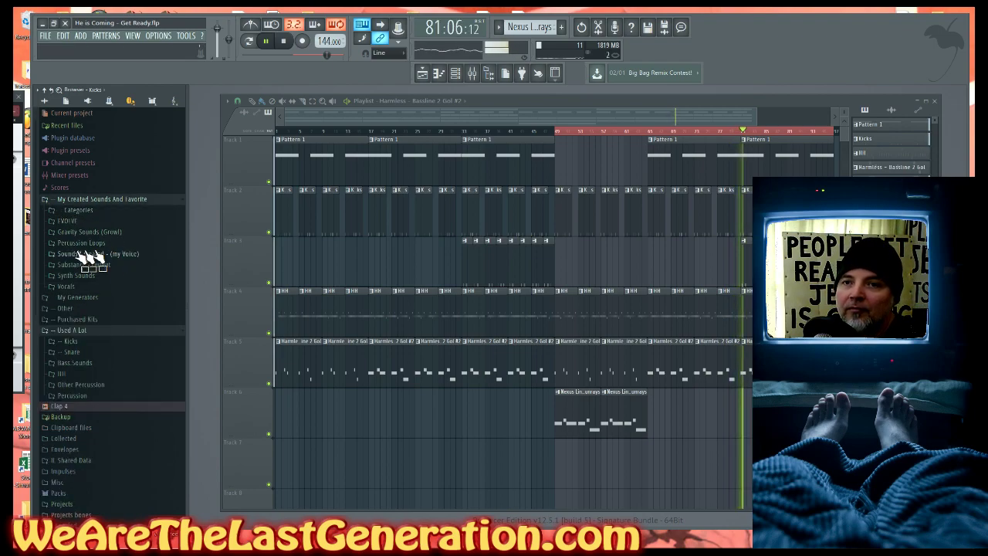
pyautogui.press('space')
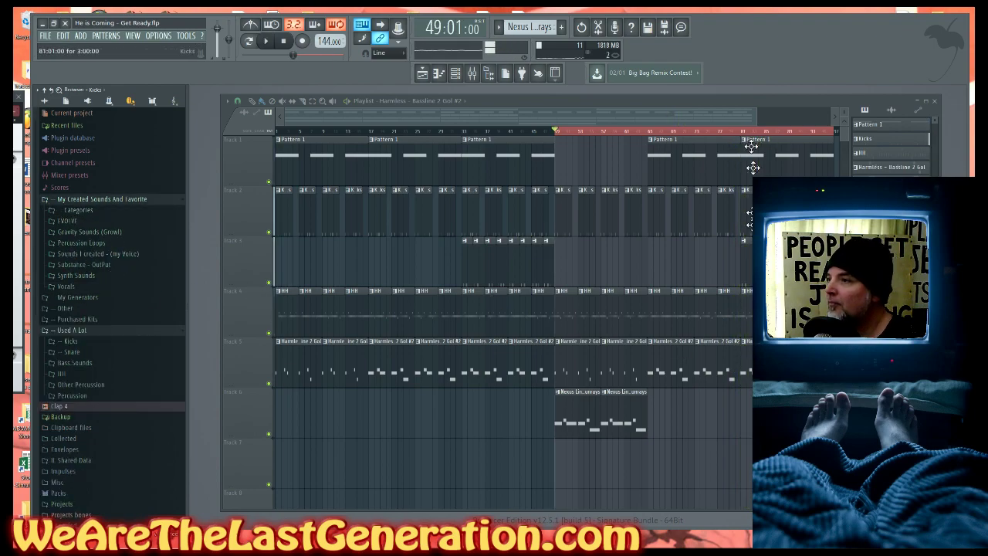
# - Listen to the transition into bar 81 by playing from 80:09, and replay the section
pyautogui.scroll(3, 633, 139)
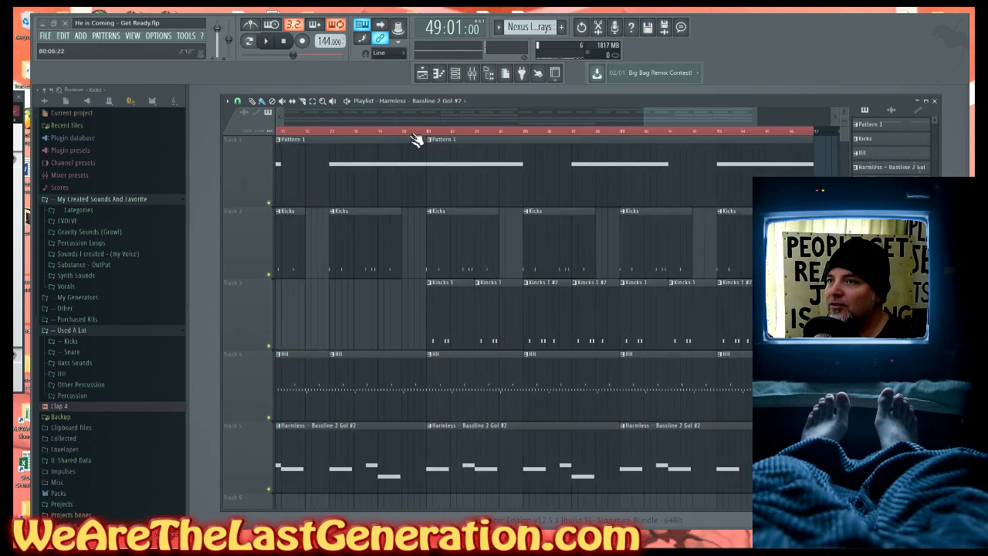
pyautogui.press('space')
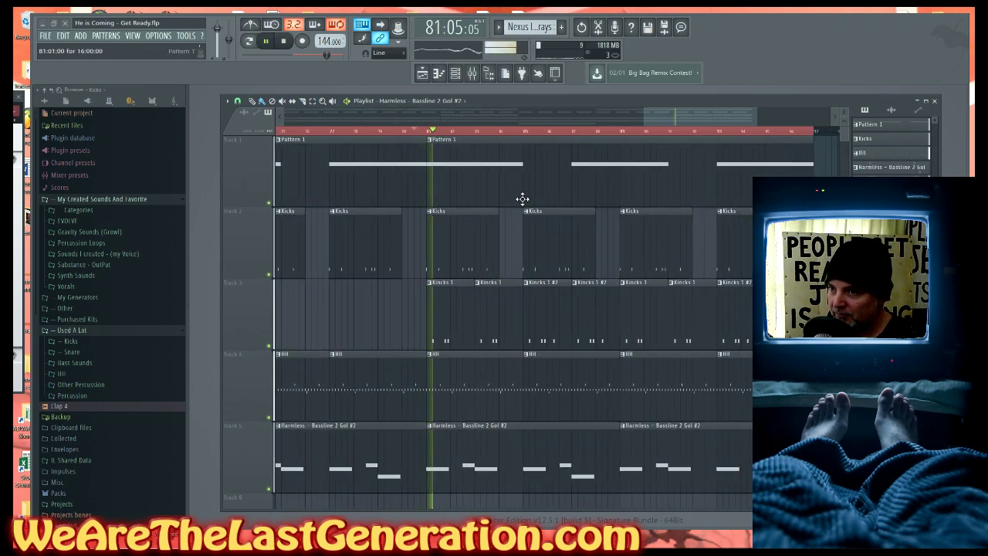
pyautogui.press('space')
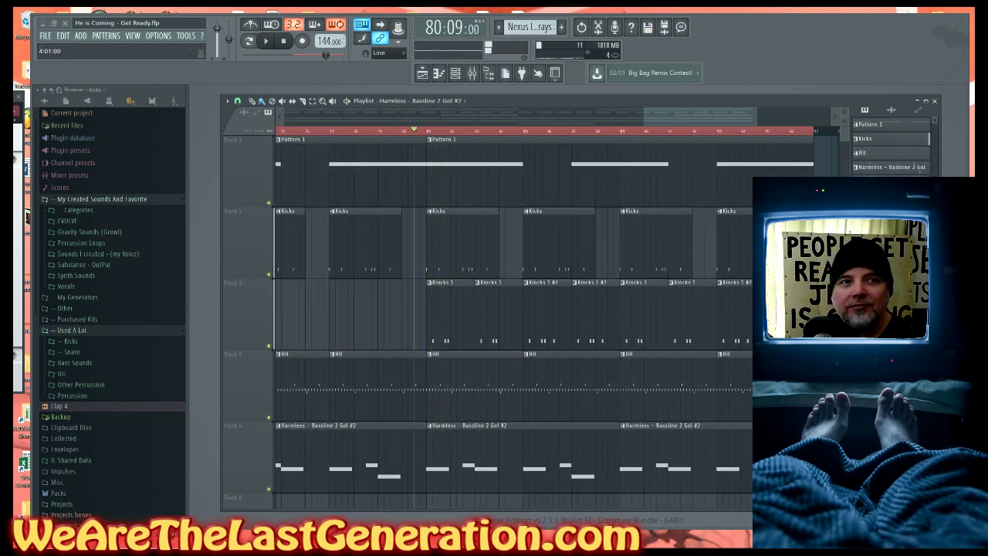
pyautogui.press('space')
pyautogui.press('space')
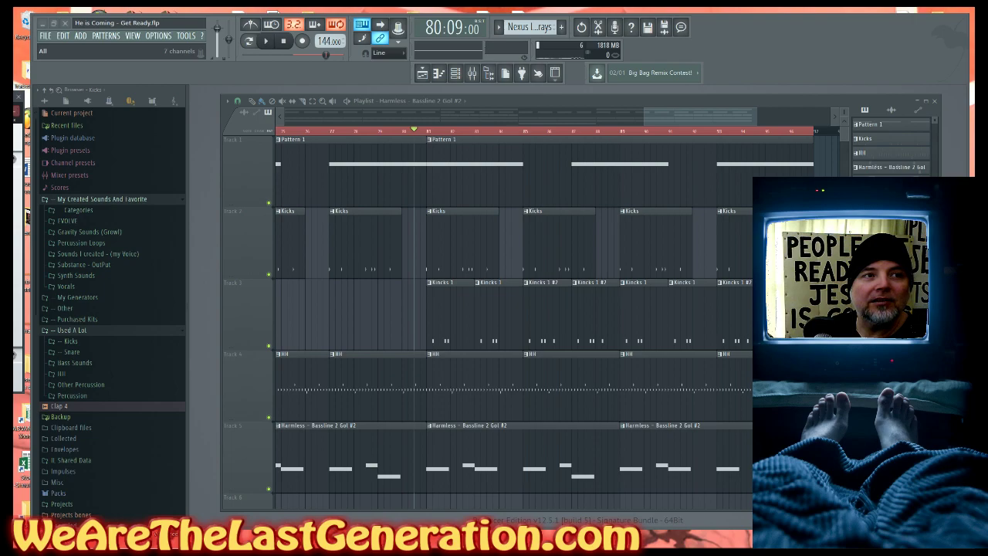
pyautogui.press('space')
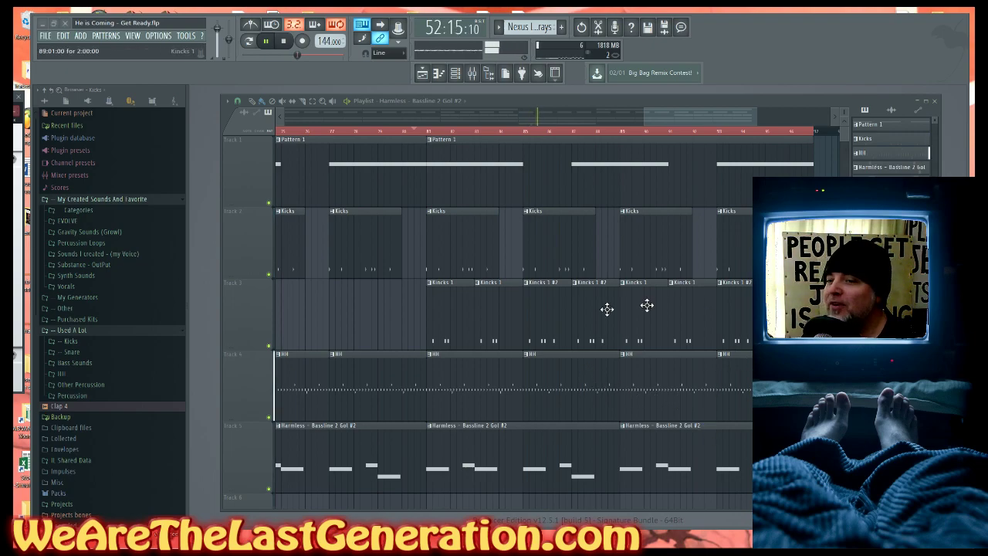
# - Open High Pitch Loops under Categories and audition Bell loop, HH Loop, High (C) and High pitch loop 1 (C) over the beat
pyautogui.scroll(-3, 395, 332)
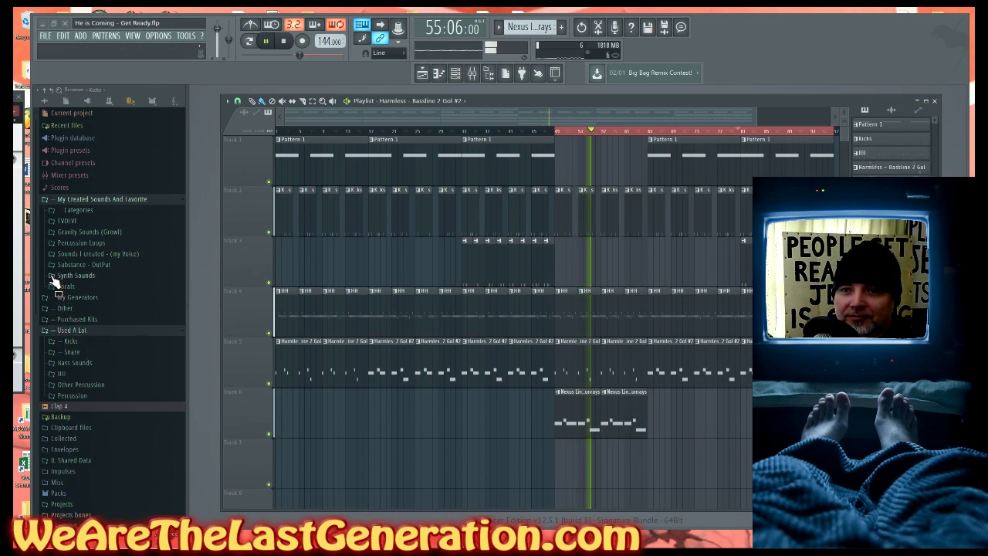
pyautogui.moveTo(56, 283); pyautogui.dragTo(56, 229)
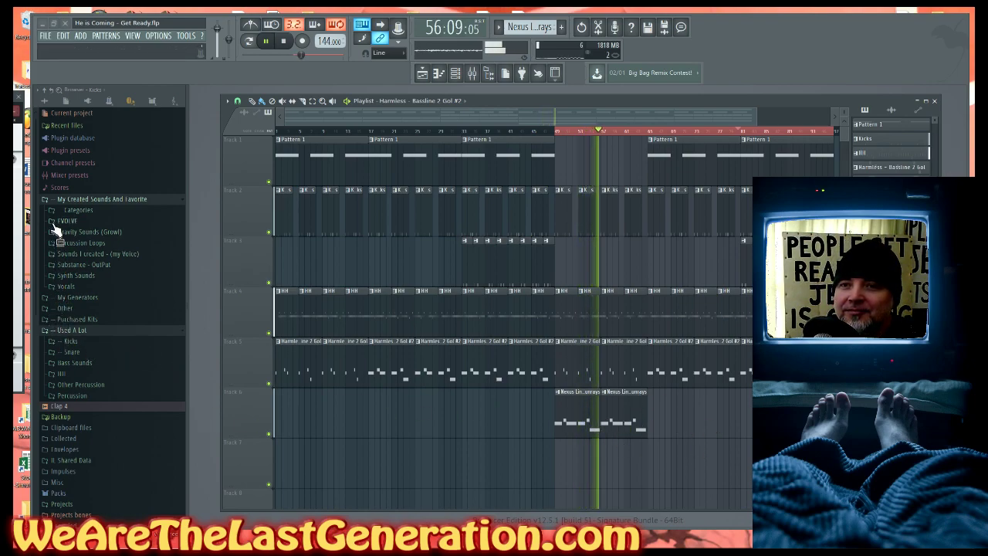
pyautogui.click(59, 212)
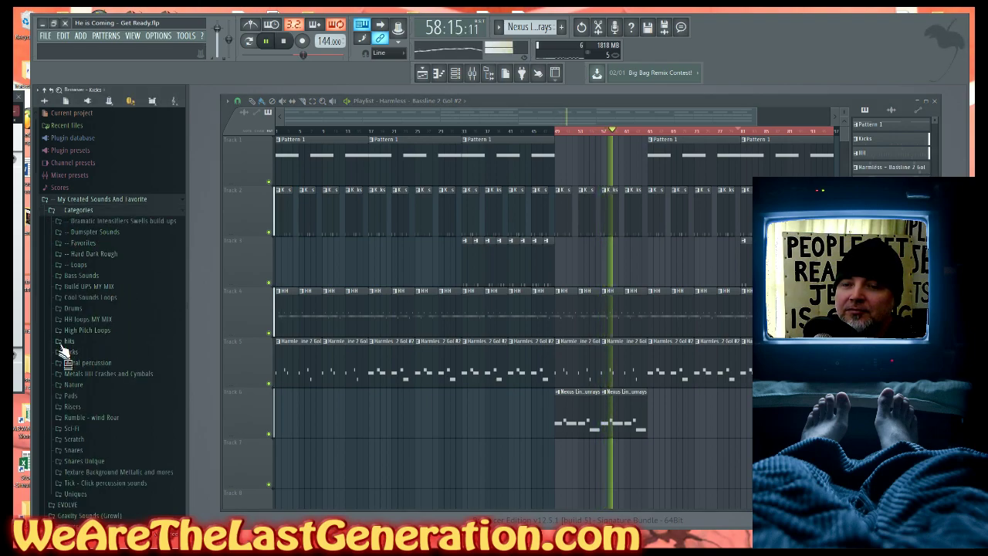
pyautogui.click(58, 333)
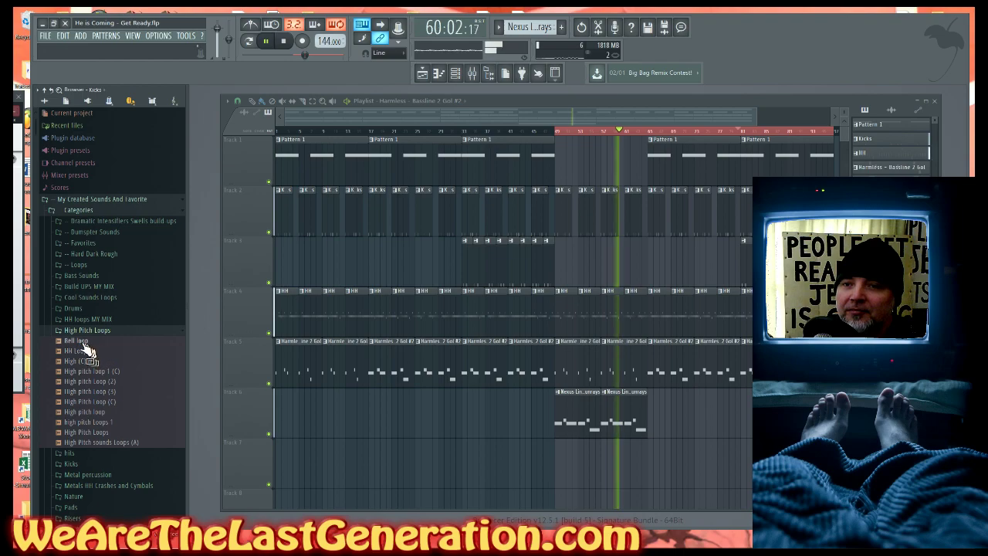
pyautogui.click(76, 341)
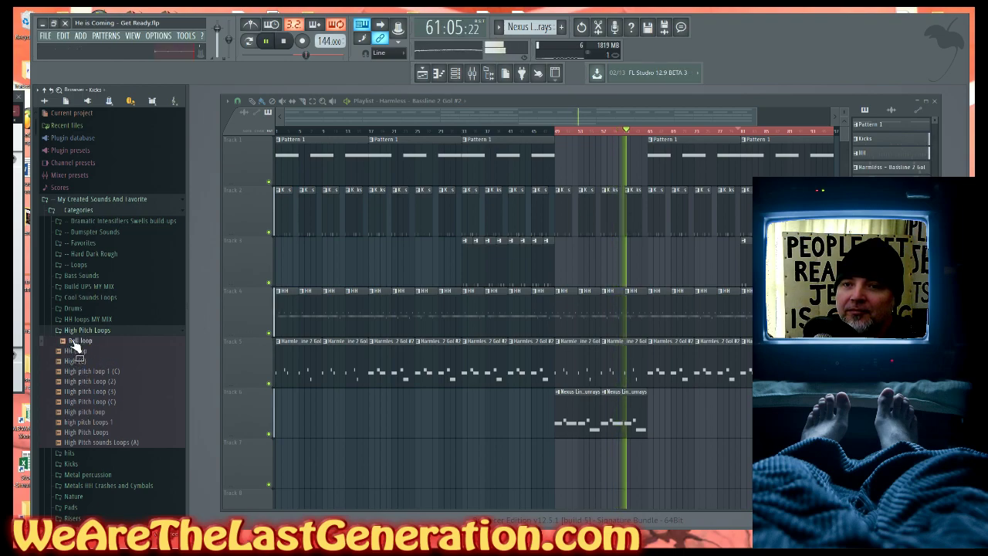
pyautogui.click(75, 352)
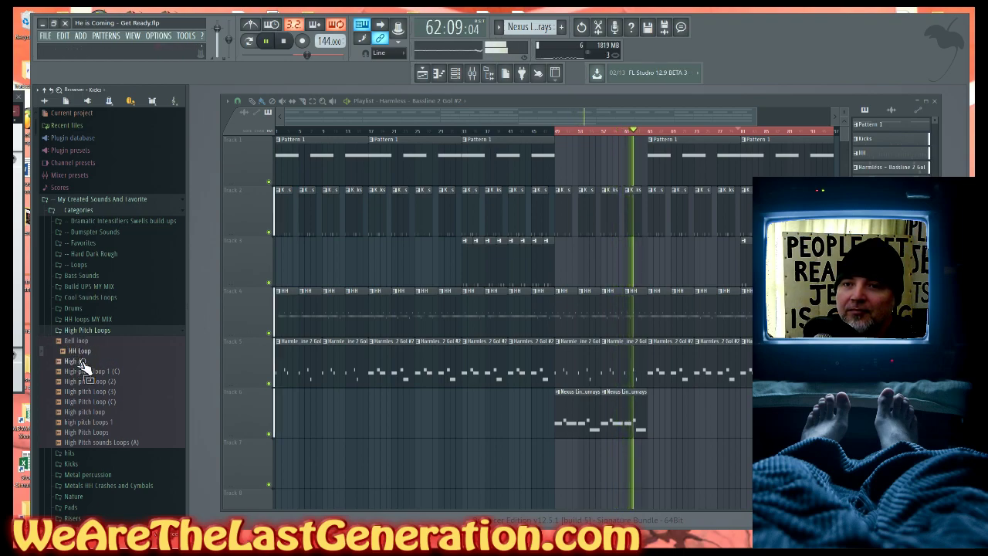
pyautogui.click(76, 362)
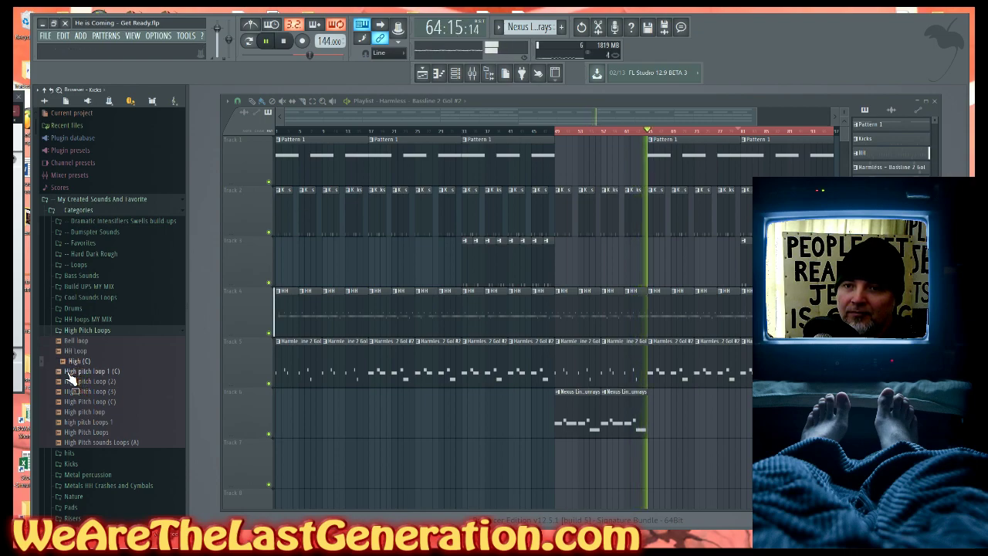
pyautogui.click(70, 373)
# - Audition the remaining High Pitch Loops samples down to High Pitch sounds Loops (A)
pyautogui.press('space')
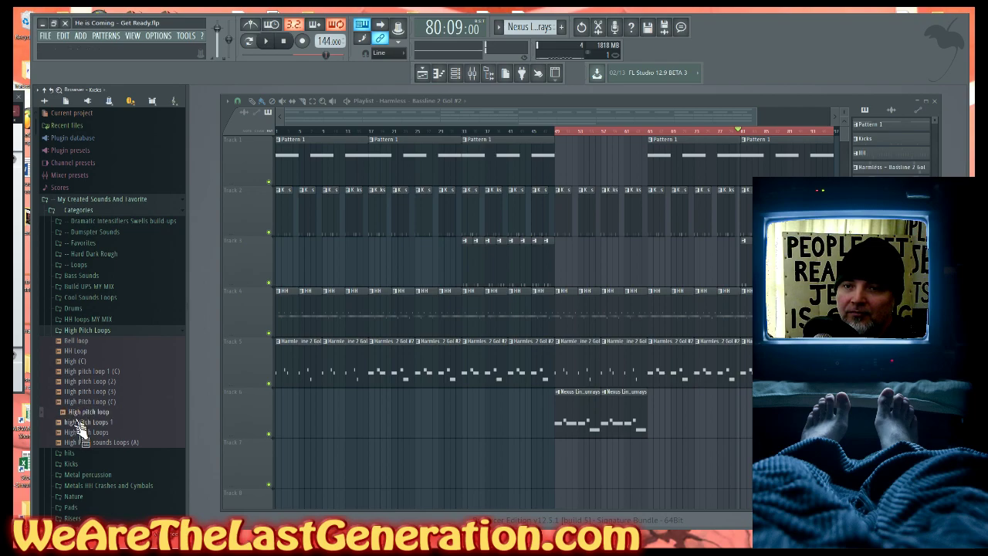
pyautogui.moveTo(74, 449); pyautogui.dragTo(95, 467)
pyautogui.press('space')
pyautogui.moveTo(194, 460); pyautogui.dragTo(64, 449)
pyautogui.press('space')
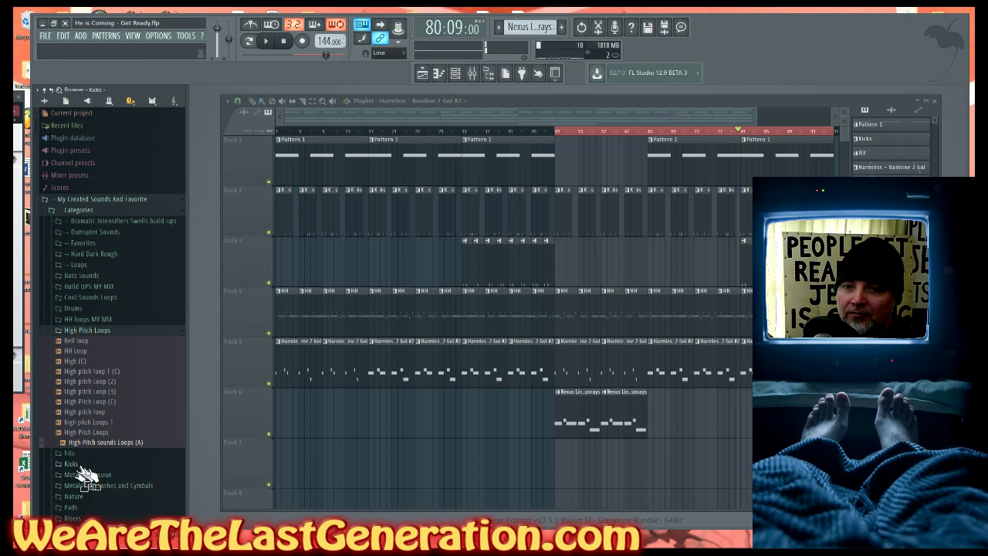
# - Open the Metal percussion folder and audition the Metal Hits sample along with the beat from 80:09
pyautogui.moveTo(114, 498); pyautogui.dragTo(91, 484)
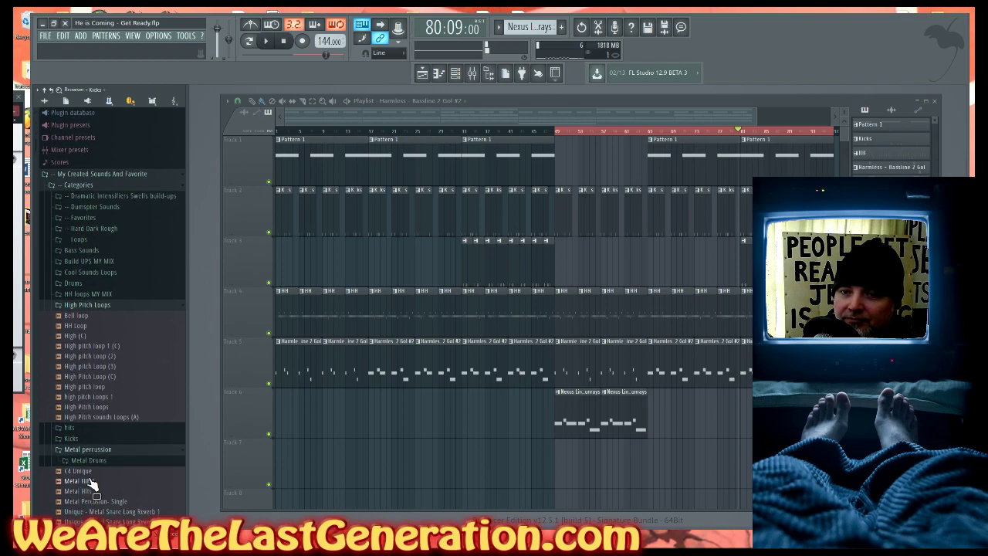
pyautogui.click(76, 494)
pyautogui.press('space')
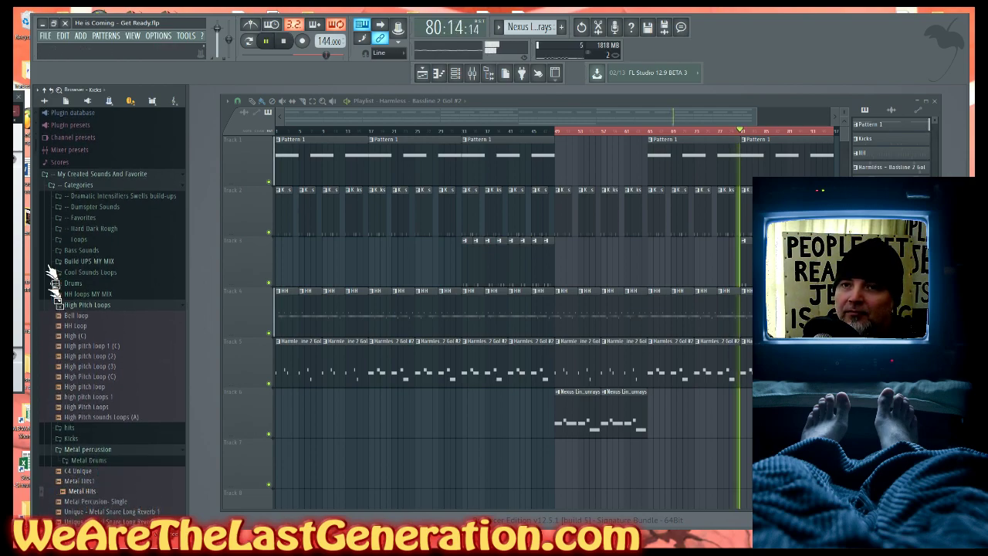
pyautogui.scroll(-6, 77, 309)
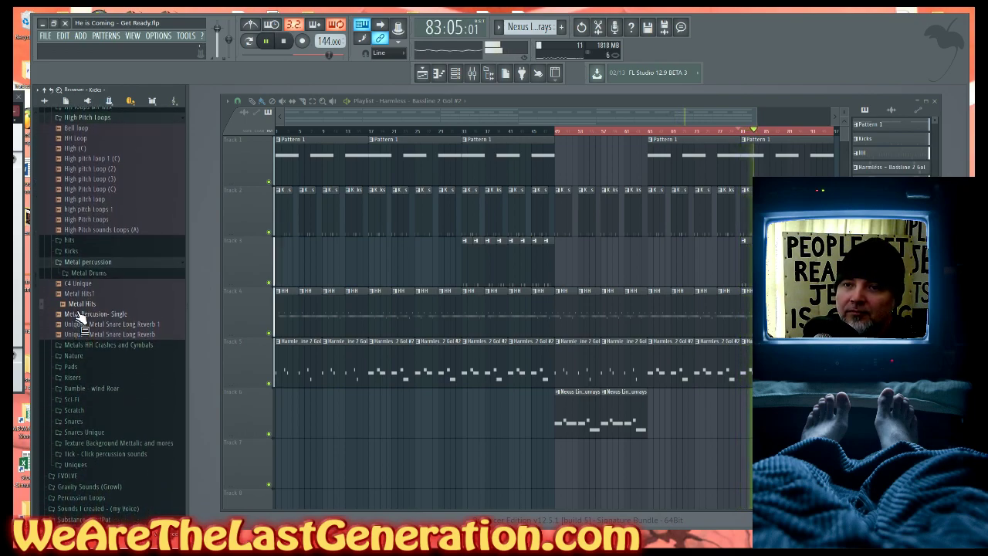
# - Audition the Metal Percusion- Single sample over the beat and open it in a new channel
pyautogui.click(74, 315)
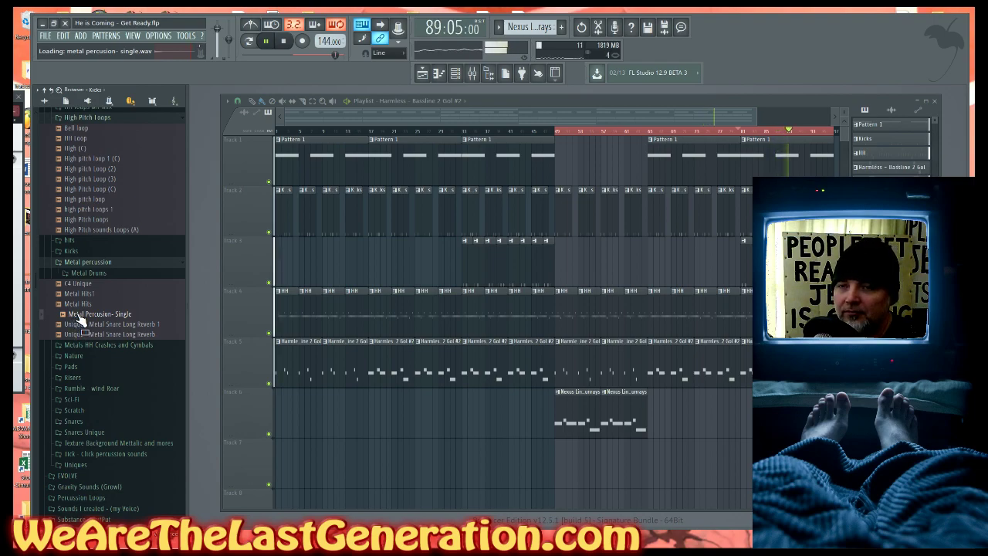
pyautogui.press('space')
pyautogui.rightClick(82, 316)
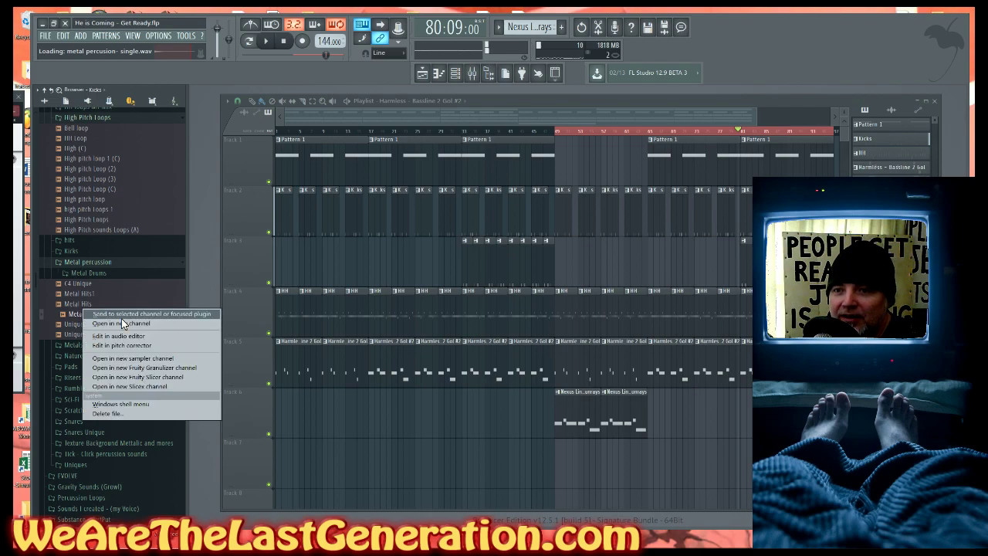
pyautogui.click(113, 324)
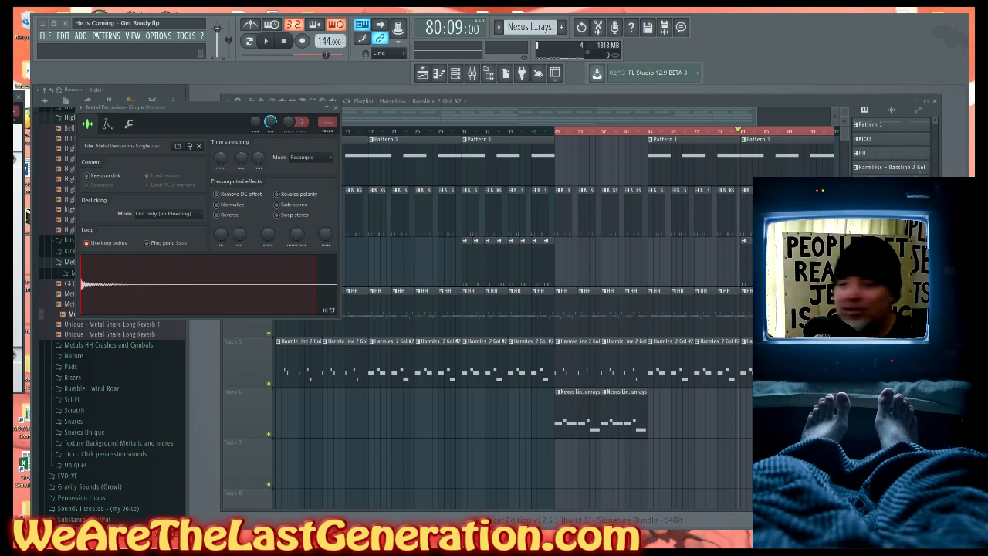
# - Create a new pattern named Metal Perc and place a clip of it on Track 7
pyautogui.press('F4')
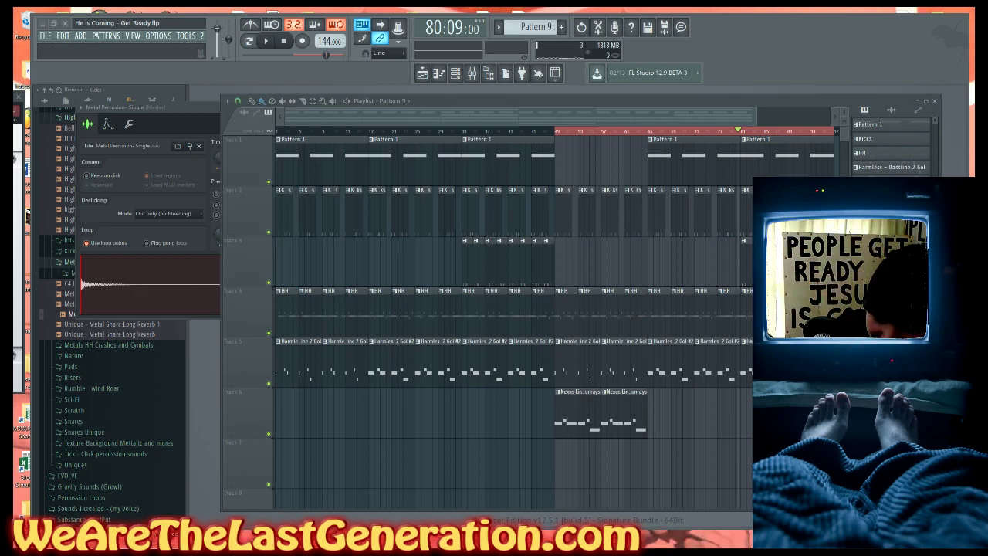
pyautogui.press('KP_Subtract')
pyautogui.click(679, 451)
pyautogui.moveTo(685, 456)
pyautogui.mouseDown()
pyautogui.moveTo(818, 456)
pyautogui.moveTo(702, 459)
pyautogui.mouseUp()
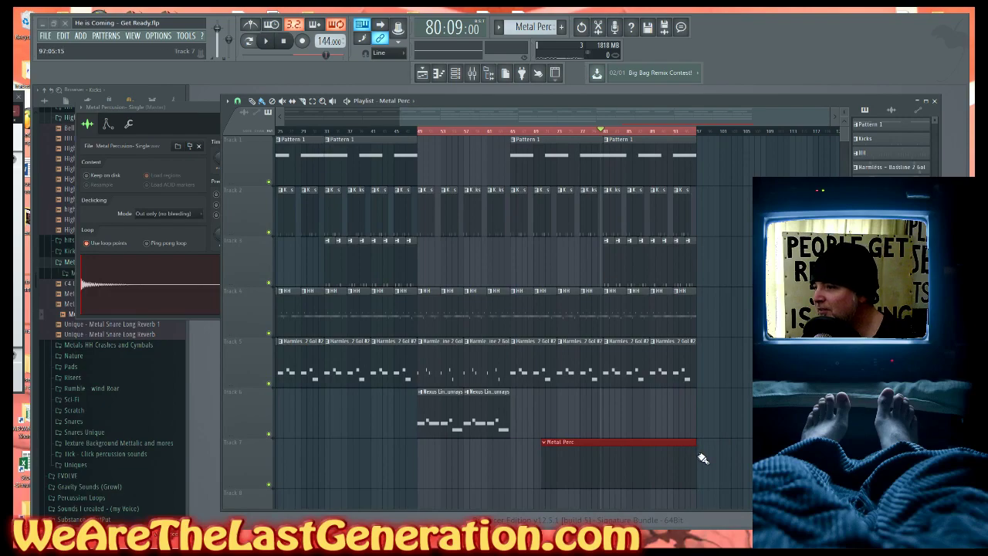
# - Insert an empty track at Track 4 and move the Metal Perc clip onto it
pyautogui.rightClick(247, 316)
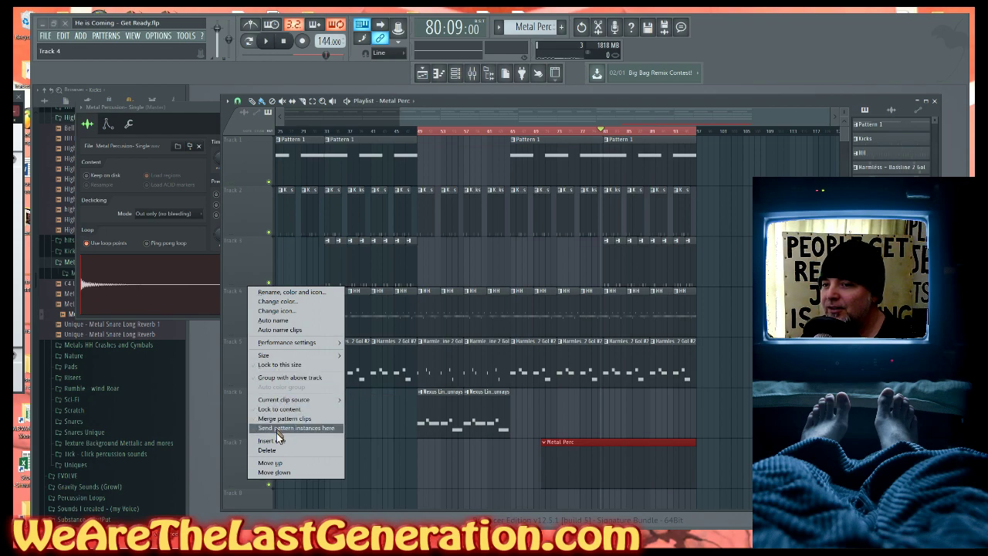
pyautogui.click(272, 440)
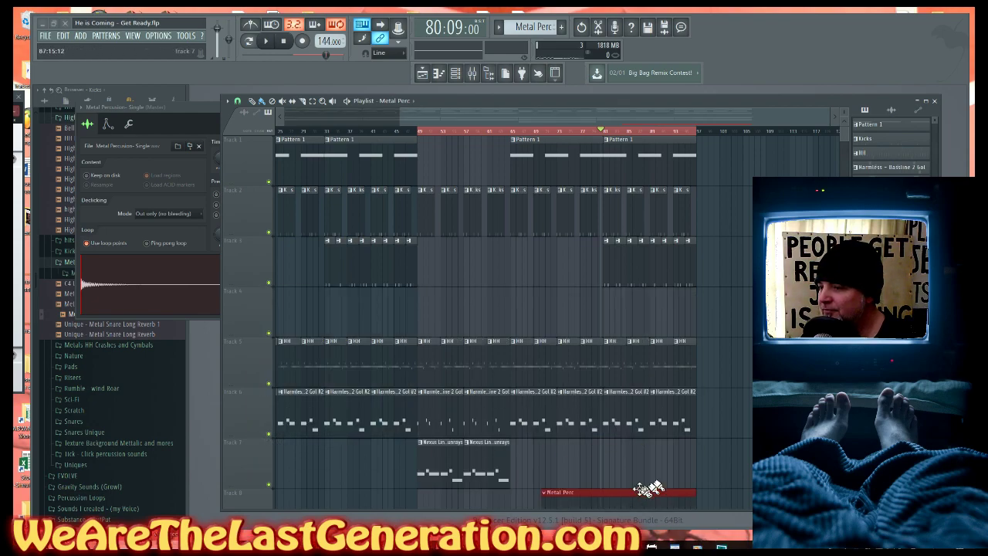
pyautogui.moveTo(622, 489); pyautogui.dragTo(677, 287)
# - Line up the start of the Metal Perc clip with the drum clips around bar 81 and play from 80:09
pyautogui.moveTo(603, 333); pyautogui.dragTo(551, 308)
pyautogui.scroll(3, 569, 298)
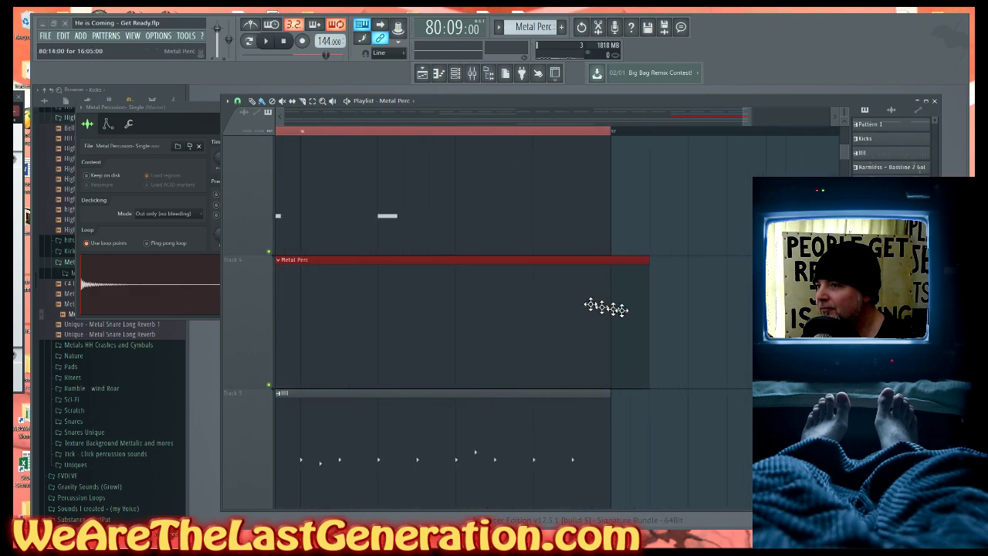
pyautogui.scroll(-5, 633, 325)
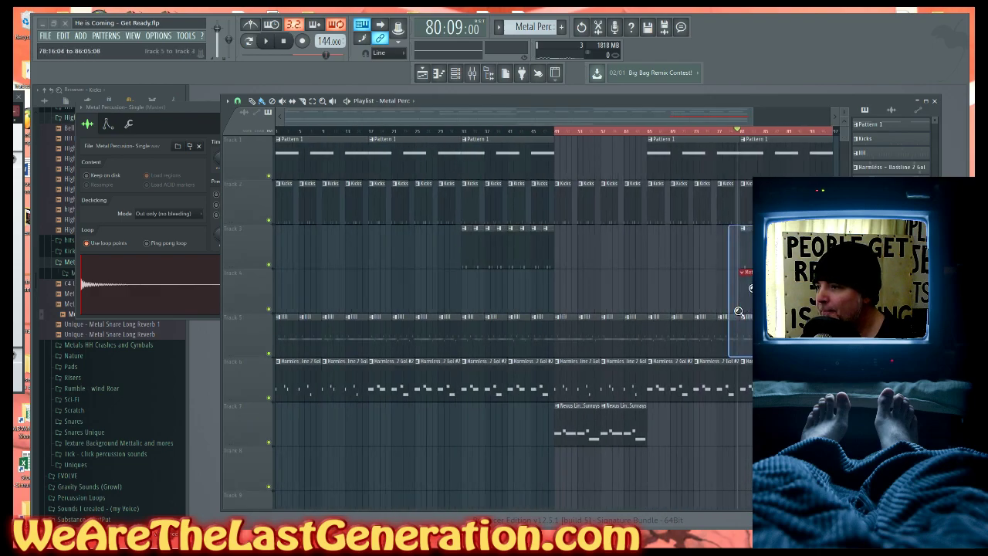
pyautogui.scroll(4, 695, 309)
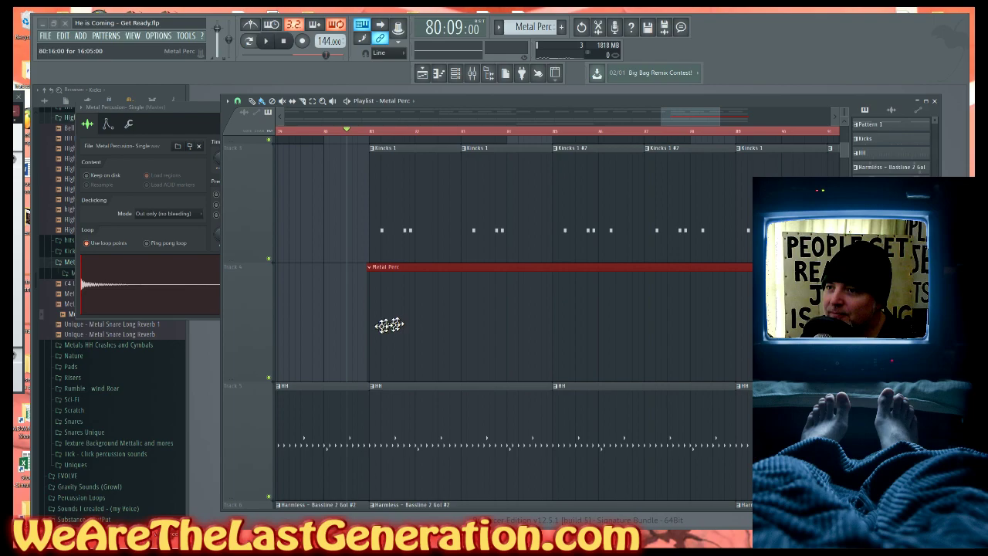
pyautogui.scroll(-5, 417, 325)
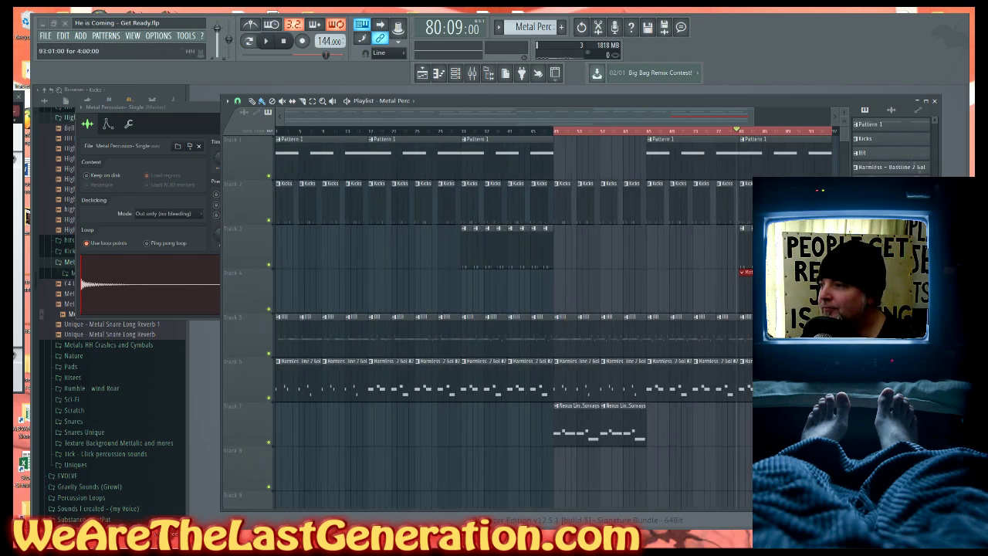
pyautogui.scroll(5, 664, 309)
pyautogui.moveTo(457, 314); pyautogui.dragTo(448, 314)
pyautogui.scroll(-5, 440, 315)
pyautogui.press('space')
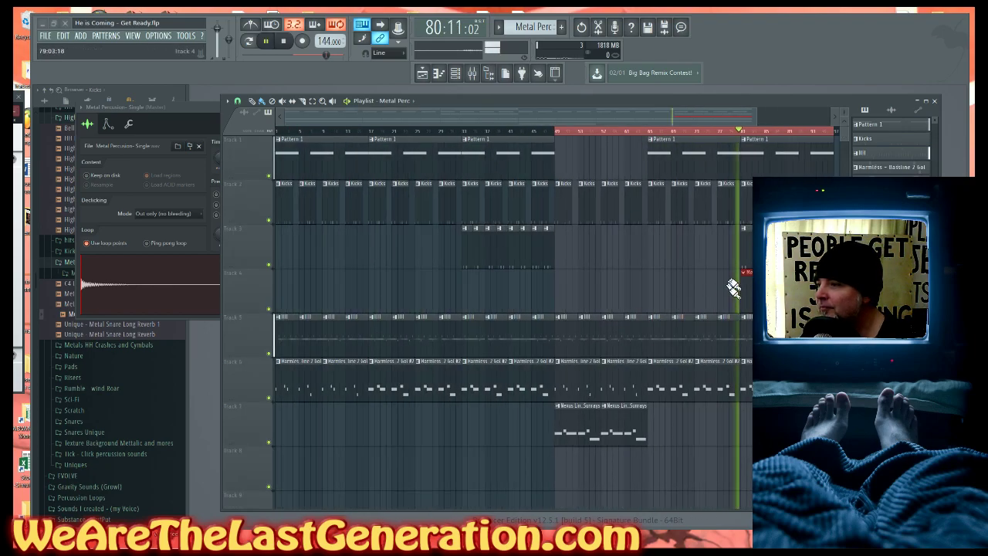
pyautogui.press('space')
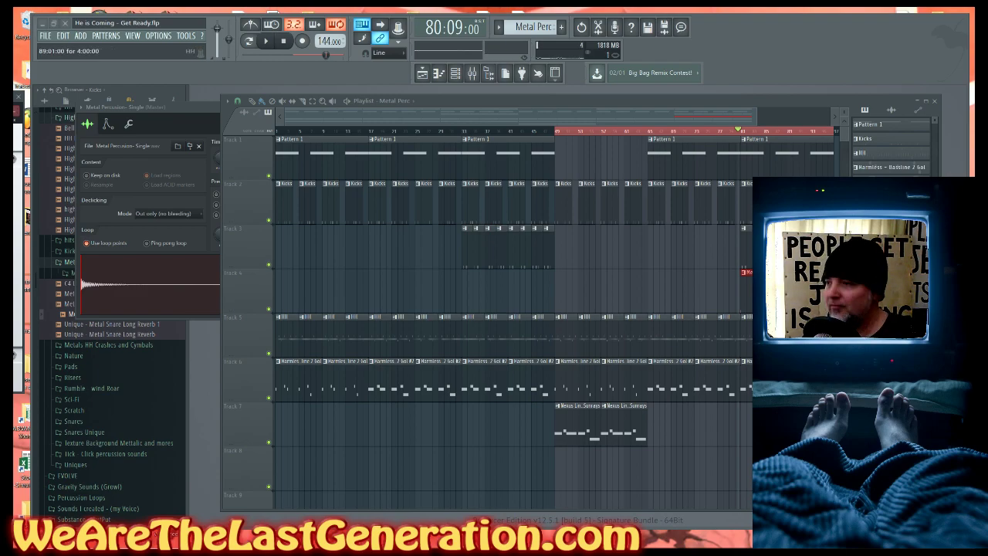
# - Nudge the Metal Perc clip on Track 4 to start at 81:01:00 and play the transition
pyautogui.keyDown('ctrl'); pyautogui.scroll(3, 722, 361); pyautogui.keyUp('ctrl')
pyautogui.moveTo(504, 293)
pyautogui.mouseDown()
pyautogui.moveTo(574, 289)
pyautogui.moveTo(491, 292)
pyautogui.mouseUp()
pyautogui.press('space')
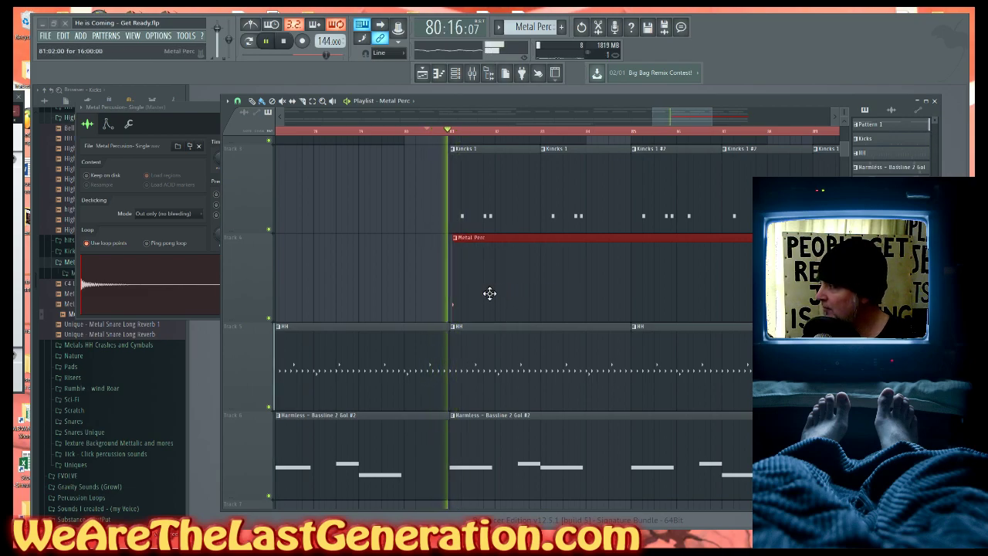
pyautogui.press('space')
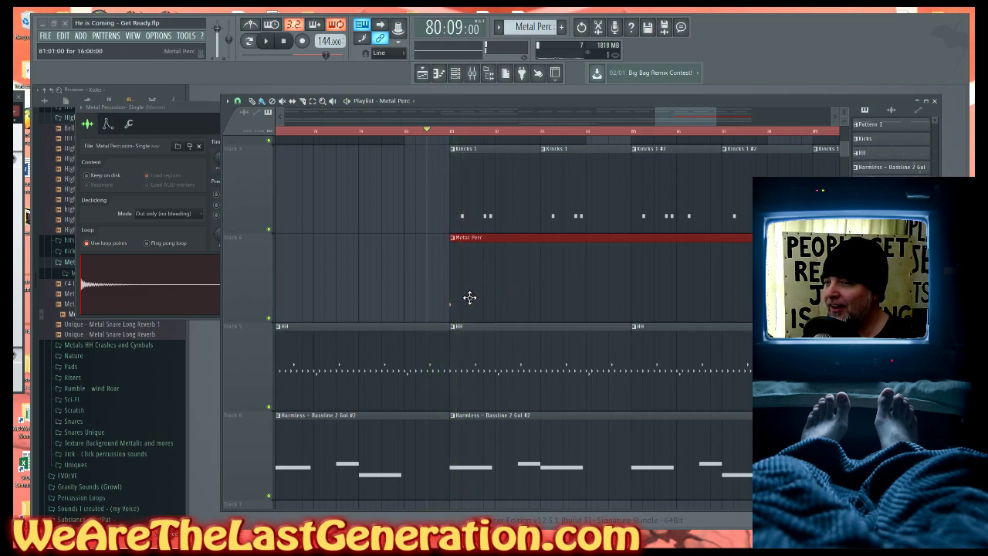
# - Replay the Metal Perc entry at bar 81 several times, starting from 80:09
pyautogui.press('space')
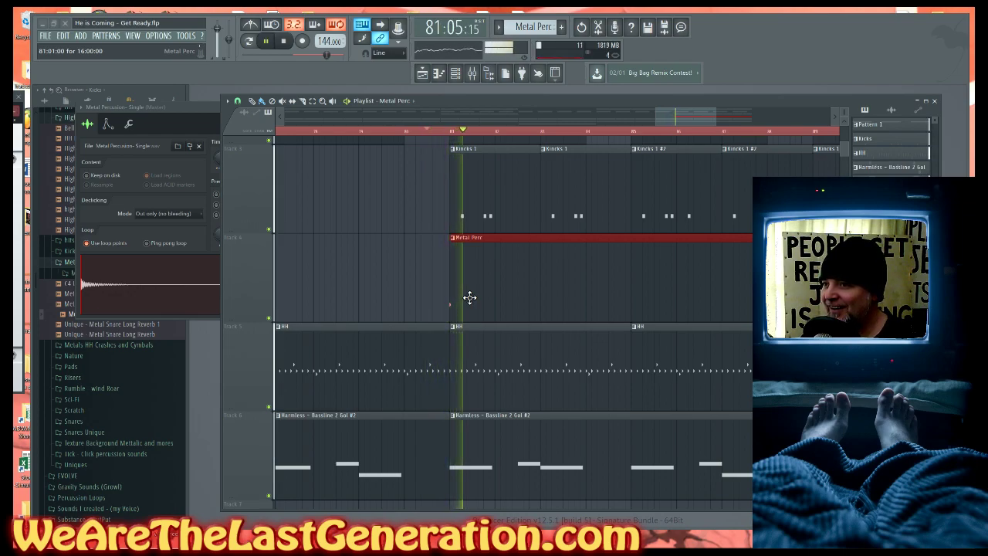
pyautogui.press('space')
pyautogui.press('space')
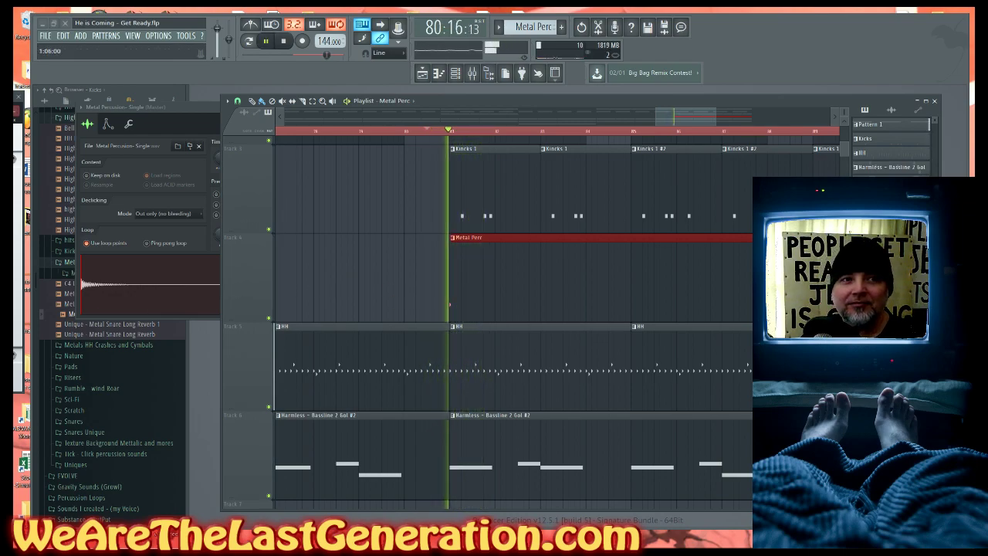
pyautogui.press('space')
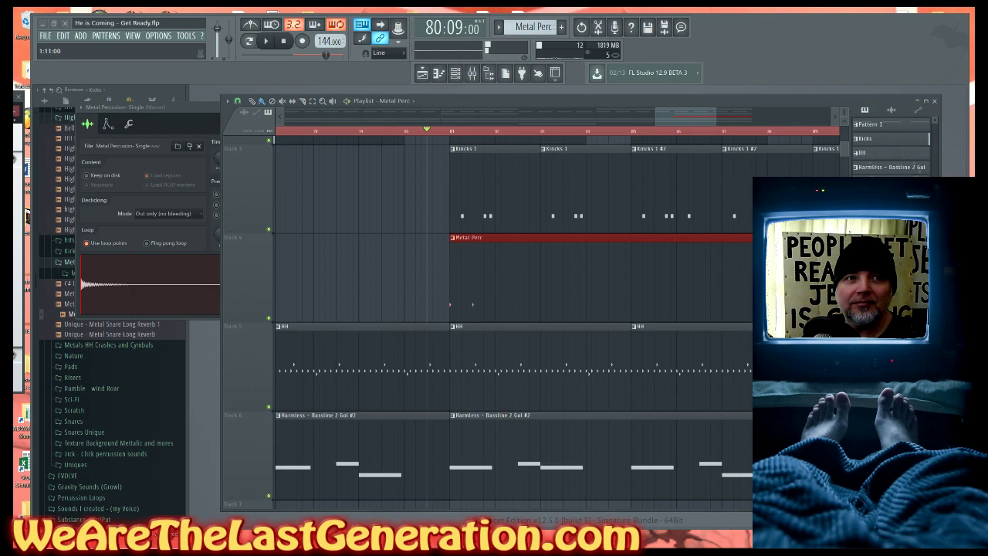
pyautogui.press('space')
pyautogui.press('space')
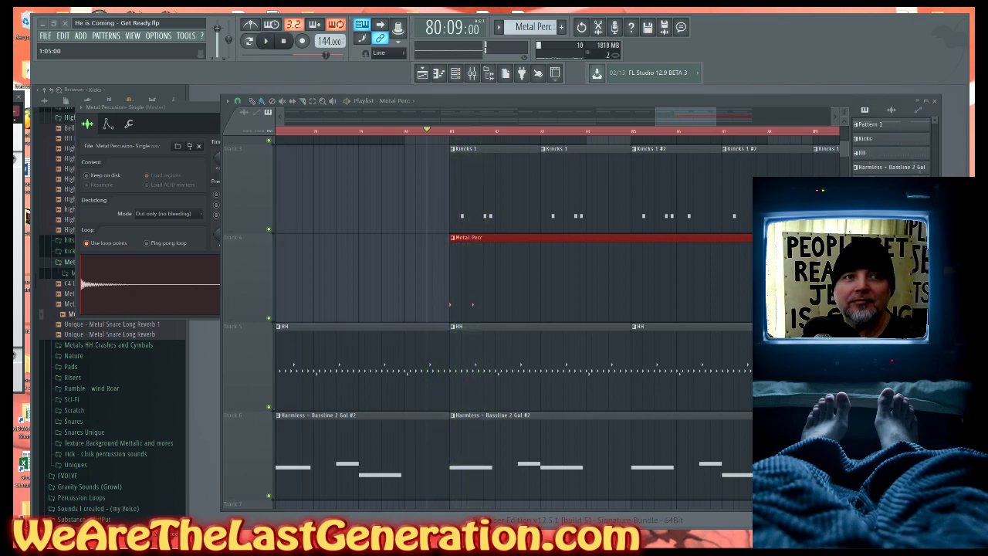
# - Listen to variations of the Metal Perc pattern with more and fewer hits, playing from 80:09 each time
pyautogui.press('space')
pyautogui.press('space')
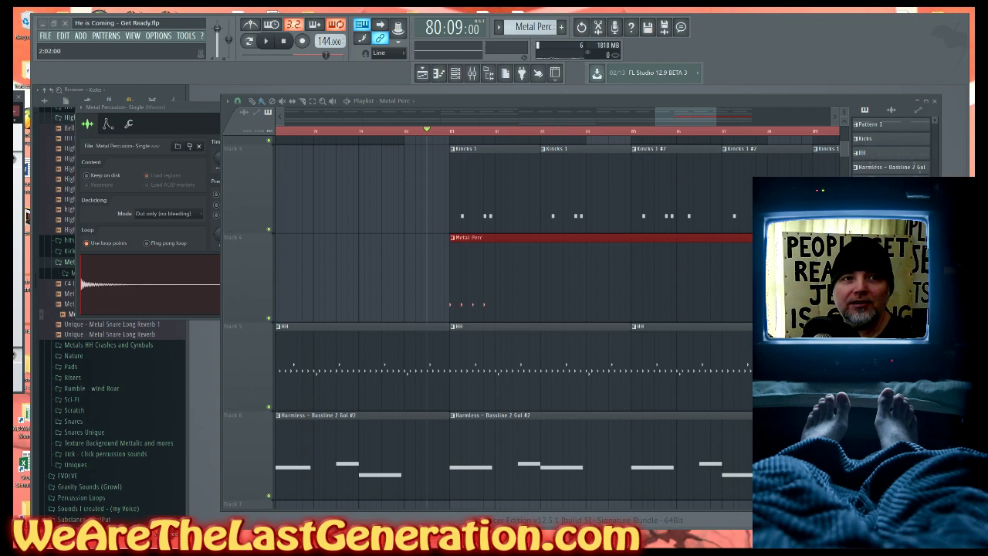
pyautogui.press('space')
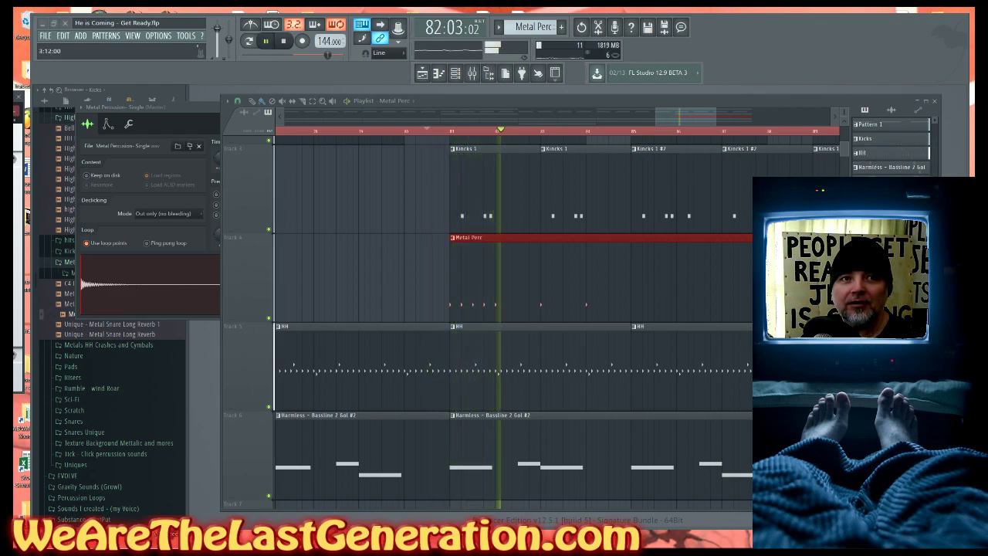
pyautogui.press('space')
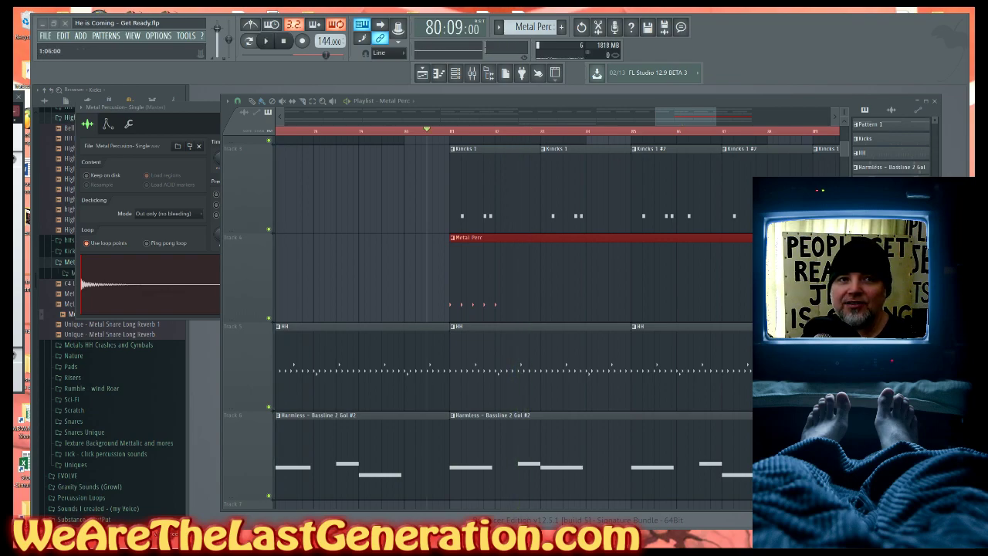
pyautogui.press('space')
pyautogui.press('space')
pyautogui.press('space')
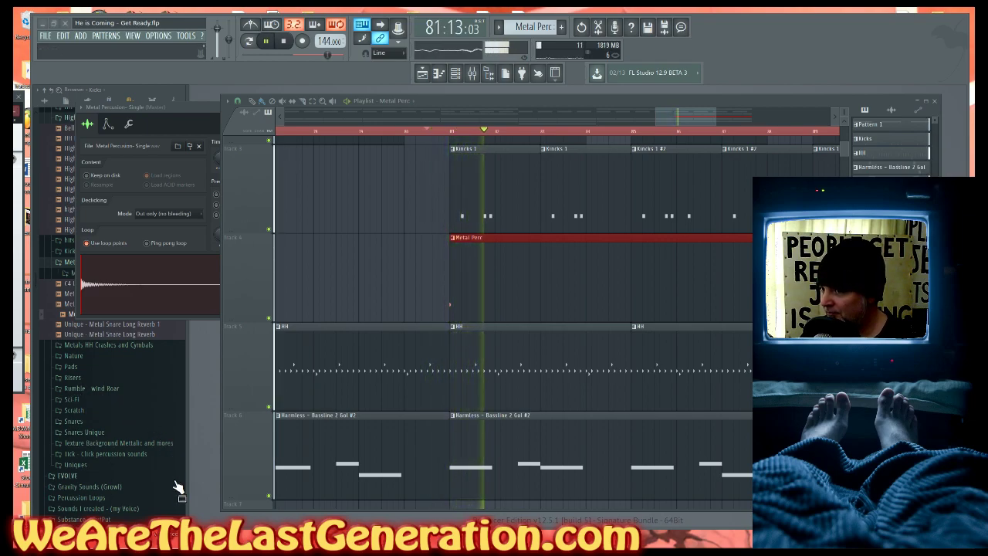
pyautogui.press('space')
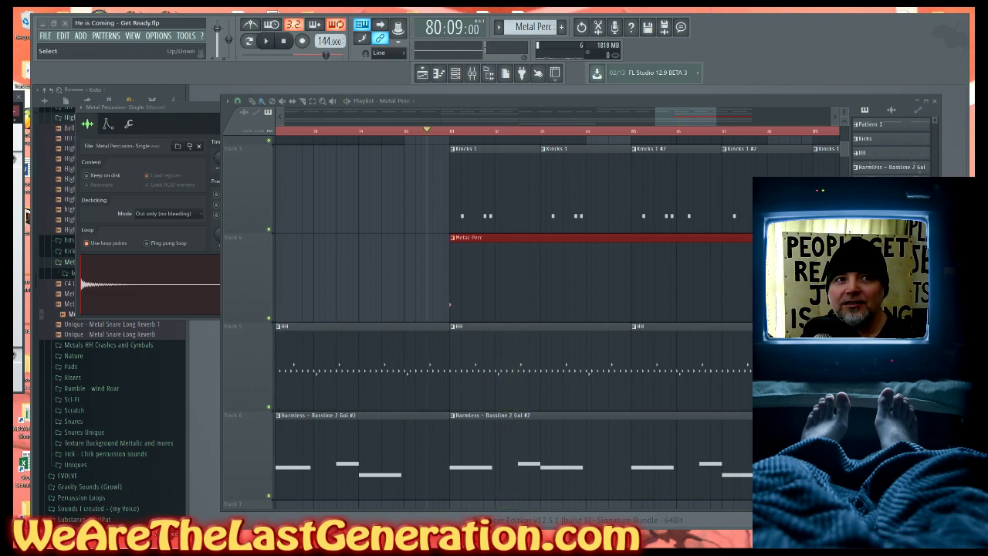
# - Play the section past bar 89, set the playback start to 81:01:00 and listen from there
pyautogui.press('space')
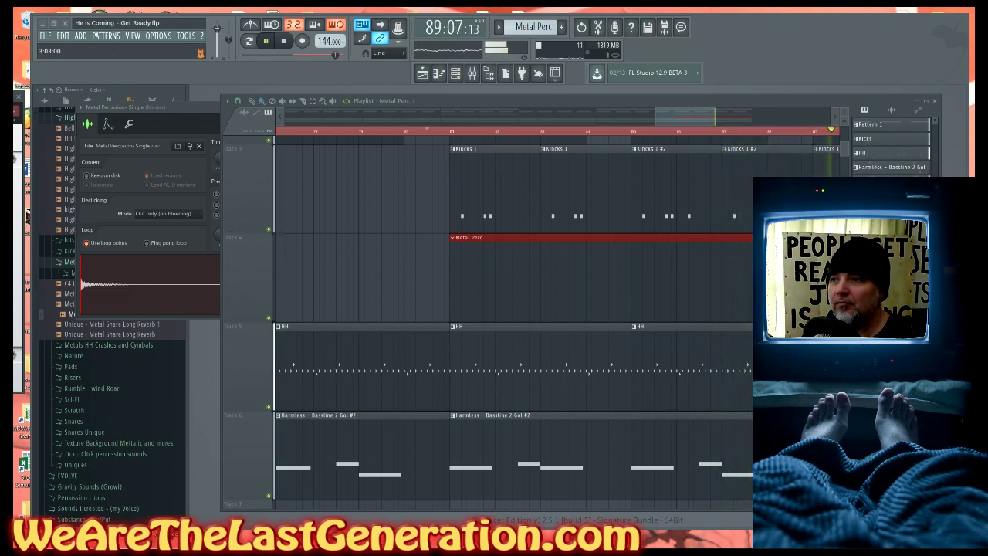
pyautogui.moveTo(679, 118); pyautogui.dragTo(668, 121)
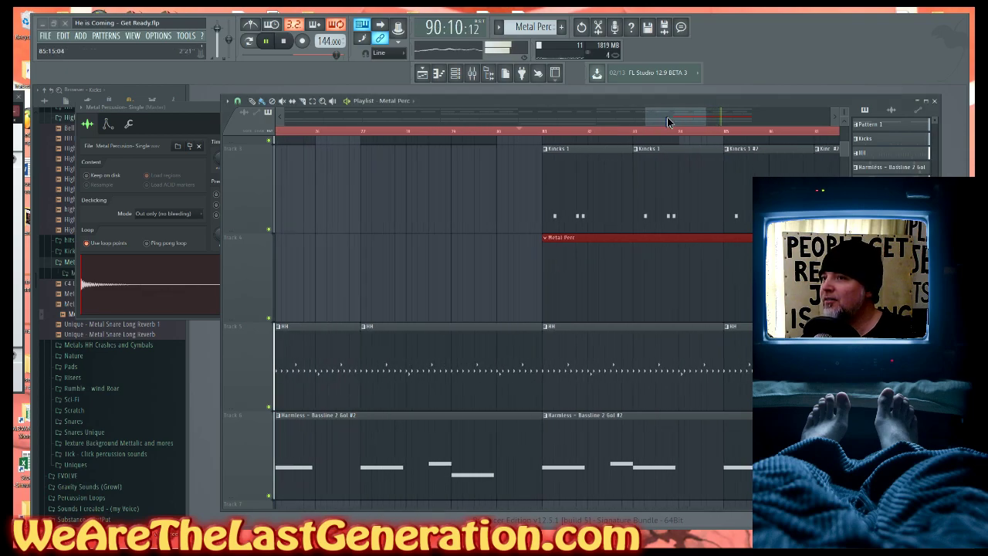
pyautogui.click(477, 133)
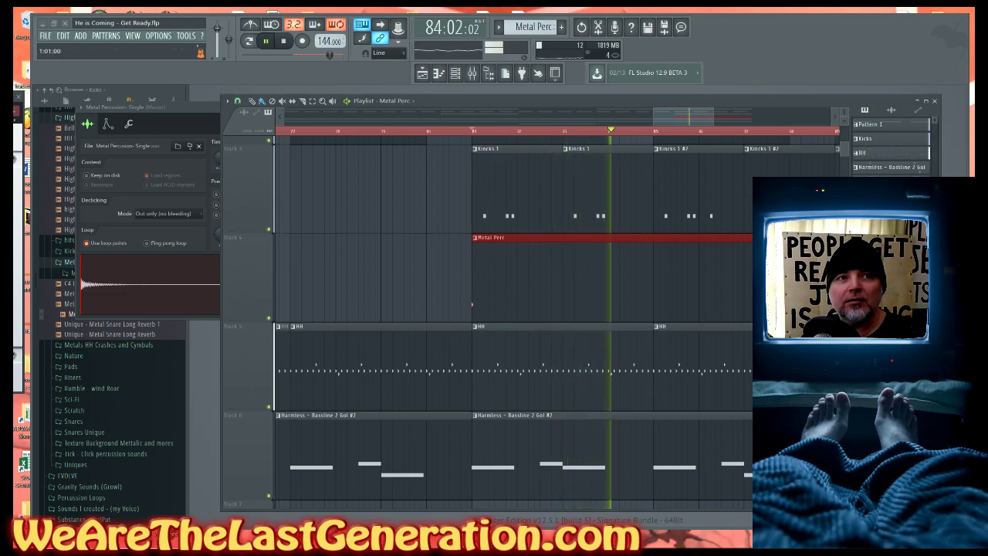
pyautogui.press('space')
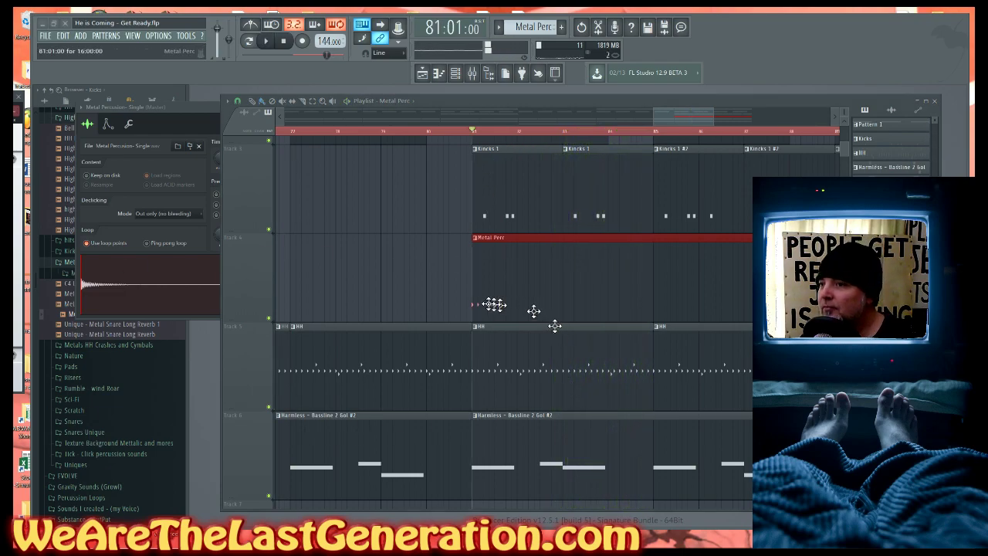
# - Move the Metal Perc clip to start at 82:05:00 and play from 81:01 to check it
pyautogui.moveTo(506, 307); pyautogui.dragTo(558, 302)
pyautogui.press('space')
pyautogui.press('space')
pyautogui.press('space')
pyautogui.scroll(2, 717, 265)
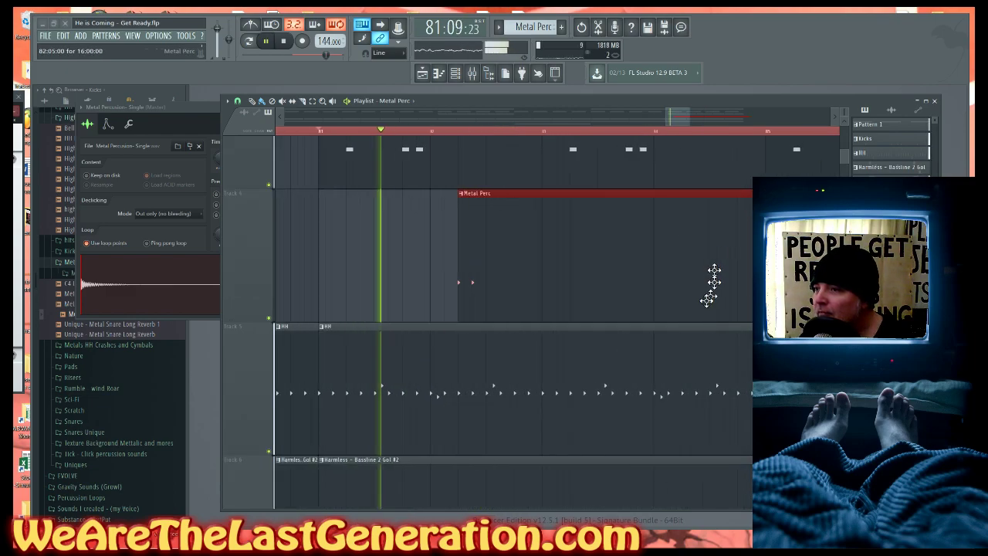
pyautogui.press('space')
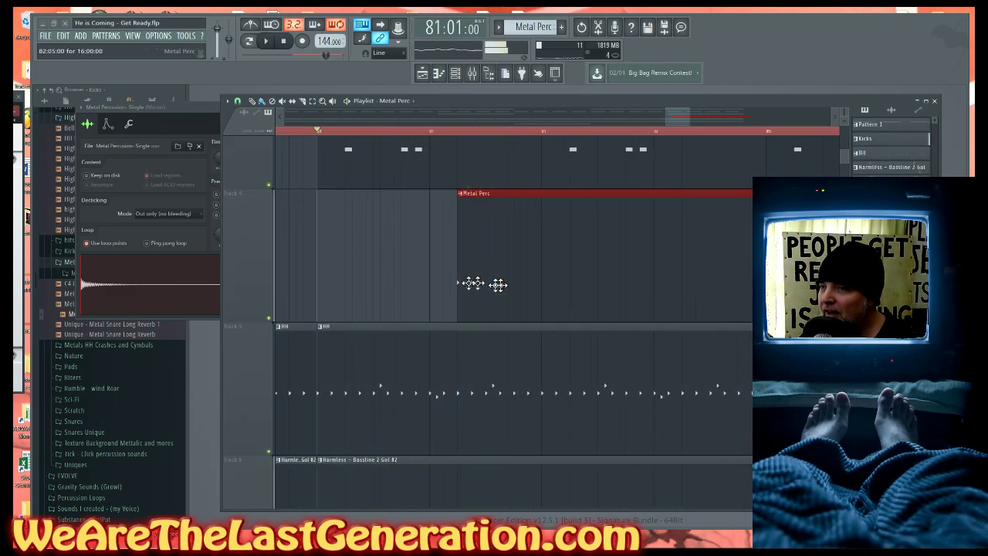
# - Listen to the shifted Metal Perc clip together with the surrounding drum and bass tracks
pyautogui.scroll(-4, 441, 283)
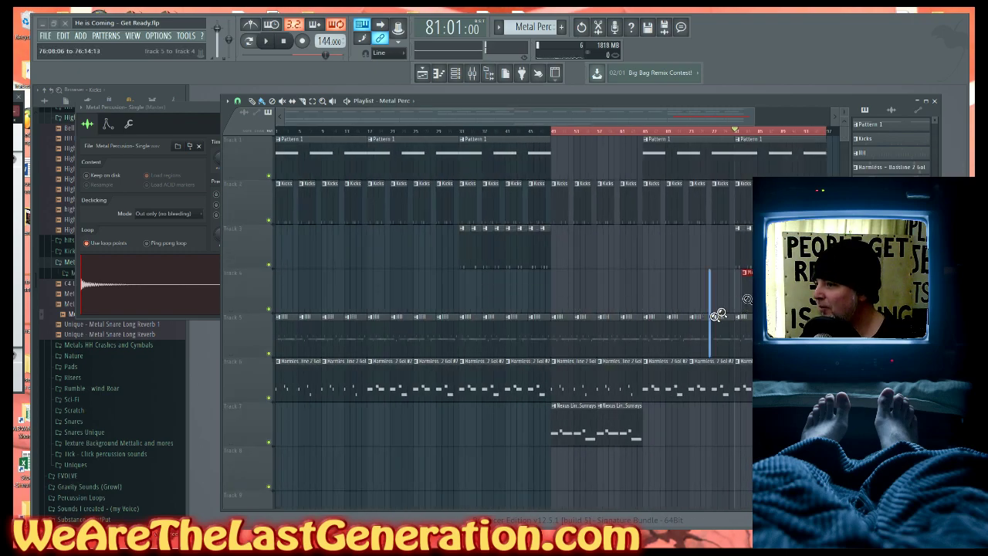
pyautogui.scroll(2, 716, 315)
pyautogui.press('space')
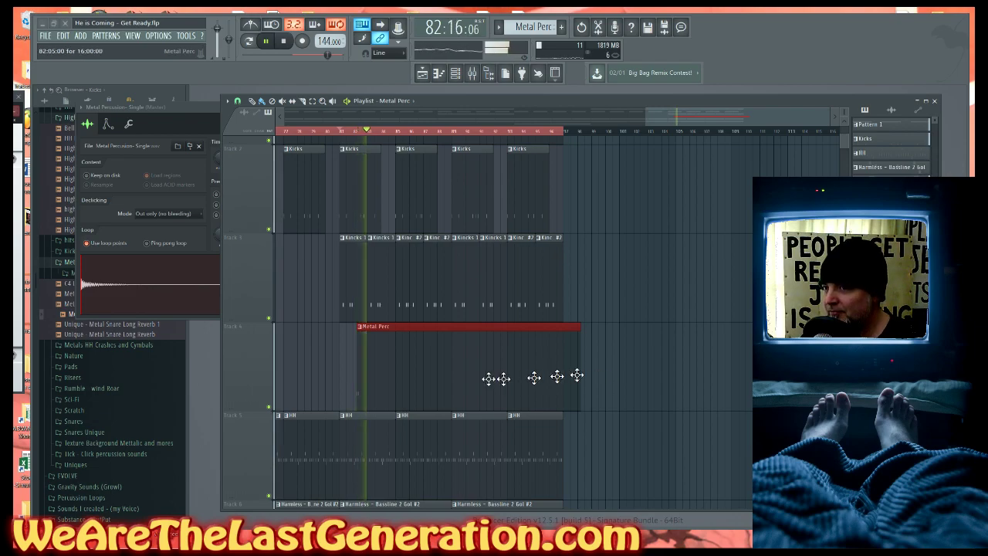
pyautogui.press('space')
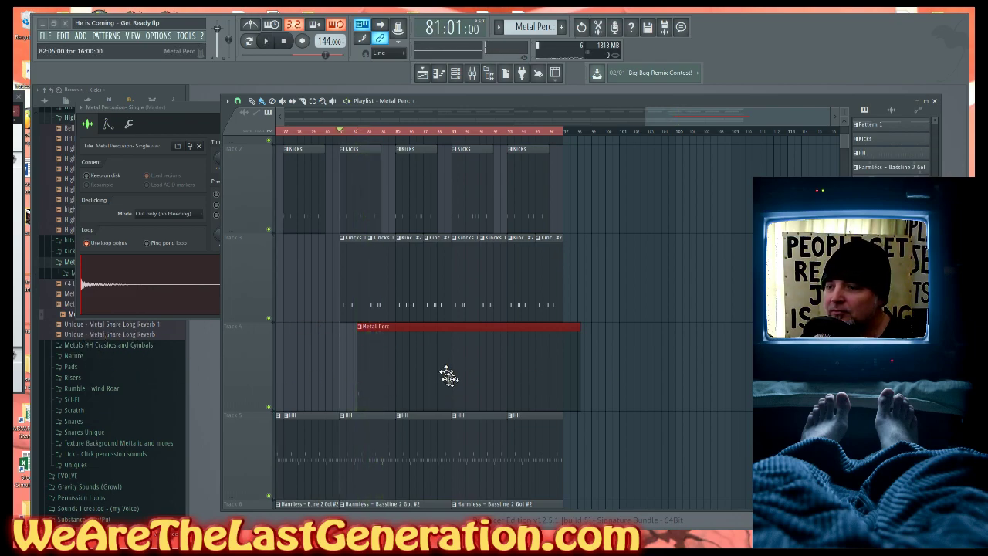
# - Mute Track 4 and play the section from 81:01 without the metal percussion
pyautogui.press('space')
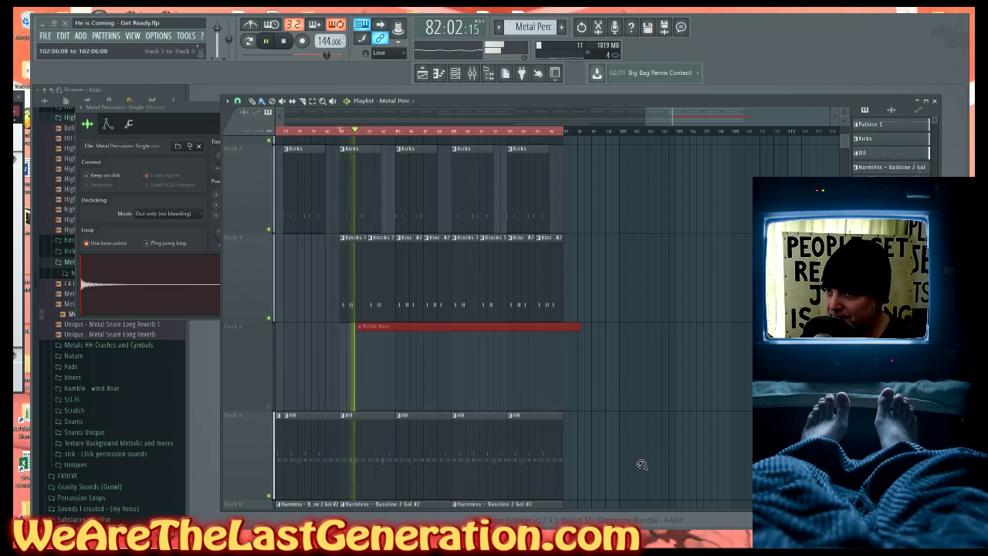
pyautogui.scroll(-5, 690, 456)
pyautogui.moveTo(690, 456); pyautogui.dragTo(864, 89)
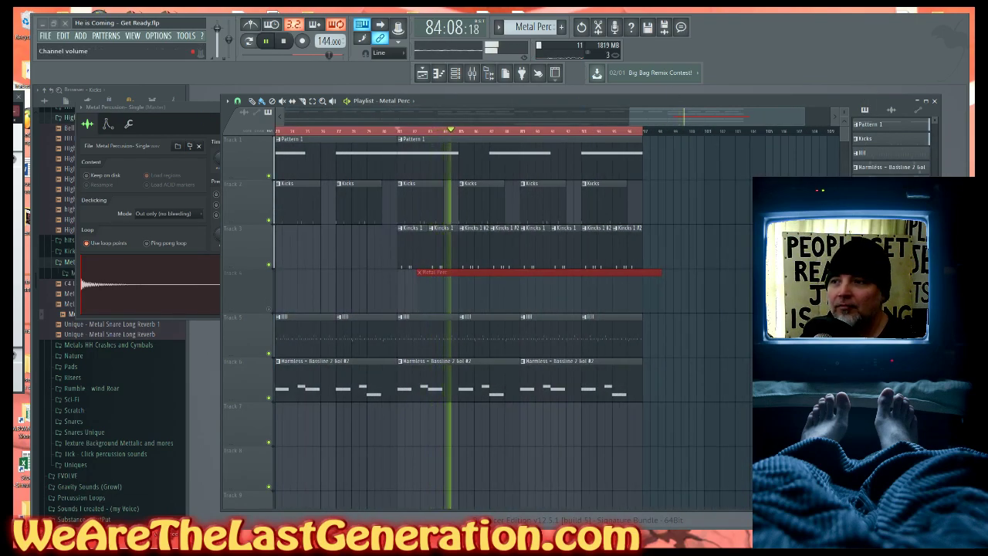
# - Stop playback, turn off the loop points of the Metal Percussion - Single sample and close its channel settings
pyautogui.press('space')
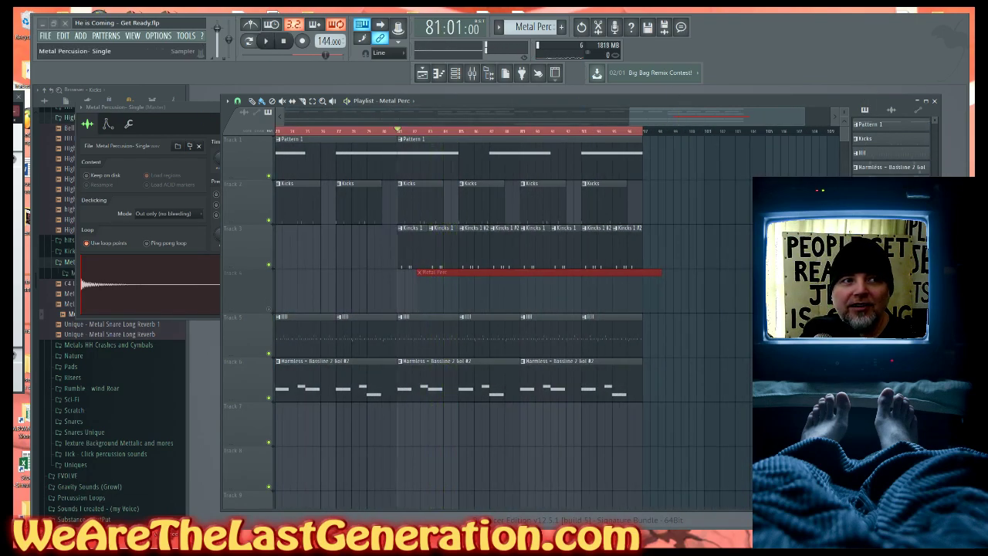
pyautogui.press('Escape')
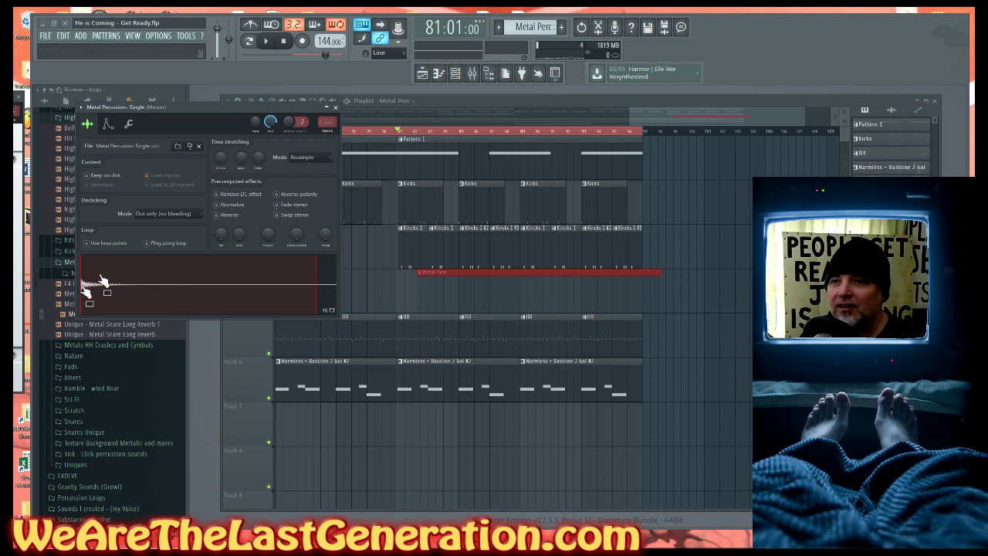
pyautogui.click(337, 108)
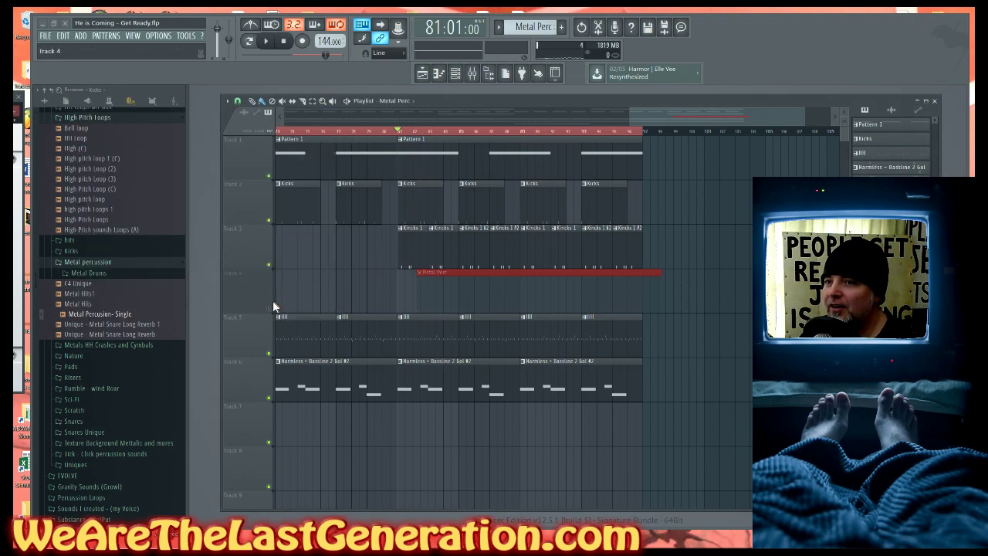
# - Unmute Track 4, add a third hit at 2:08 in the Metal Perc pattern and play from 81:01 to check it
pyautogui.press('space')
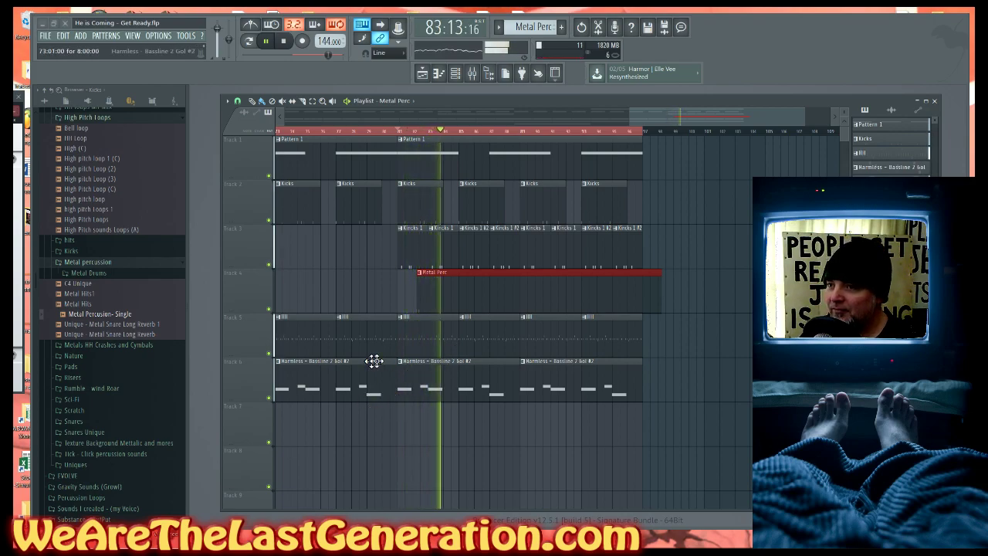
pyautogui.press('space')
pyautogui.moveTo(401, 349); pyautogui.dragTo(525, 267)
pyautogui.press('space')
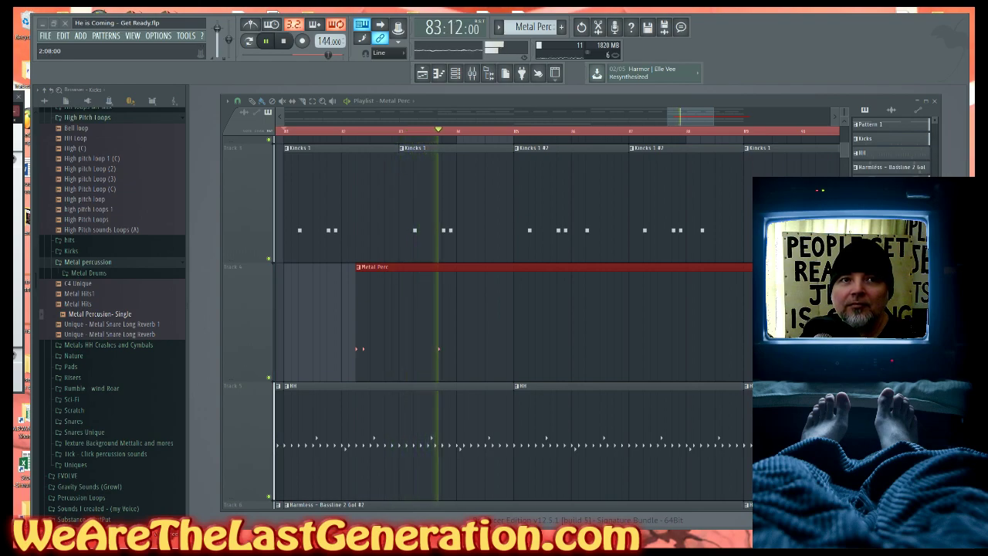
# - Move the third Metal Perc hit to two bars after the first, add another shortly behind it and listen to the timing
pyautogui.press('space')
pyautogui.press('space')
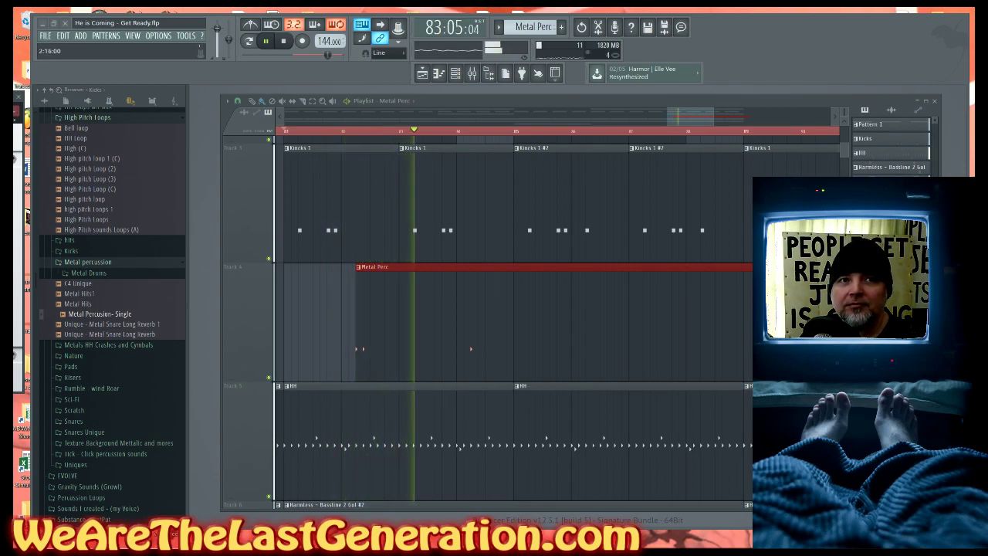
pyautogui.press('space')
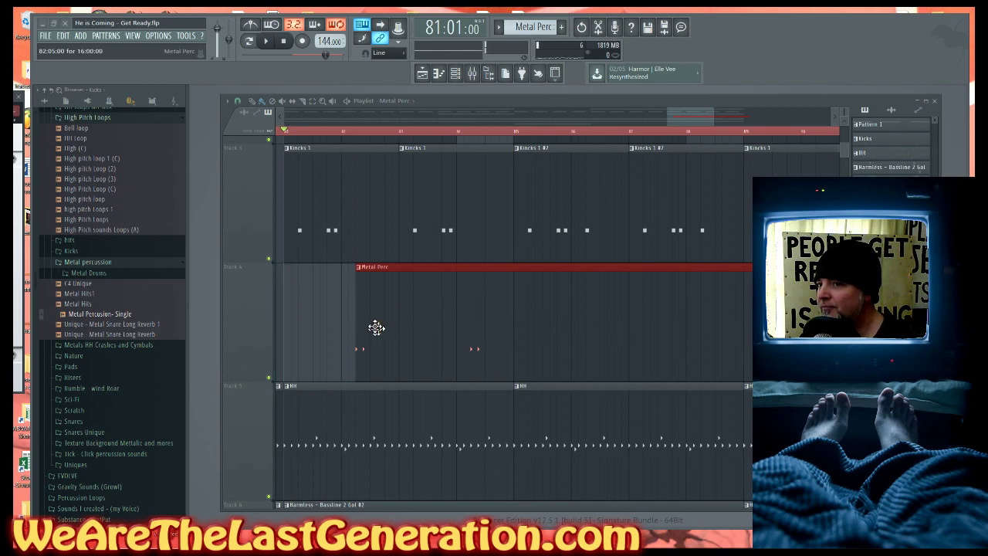
# - Save the project He is Coming - Get Ready.flp
pyautogui.scroll(-3, 342, 327)
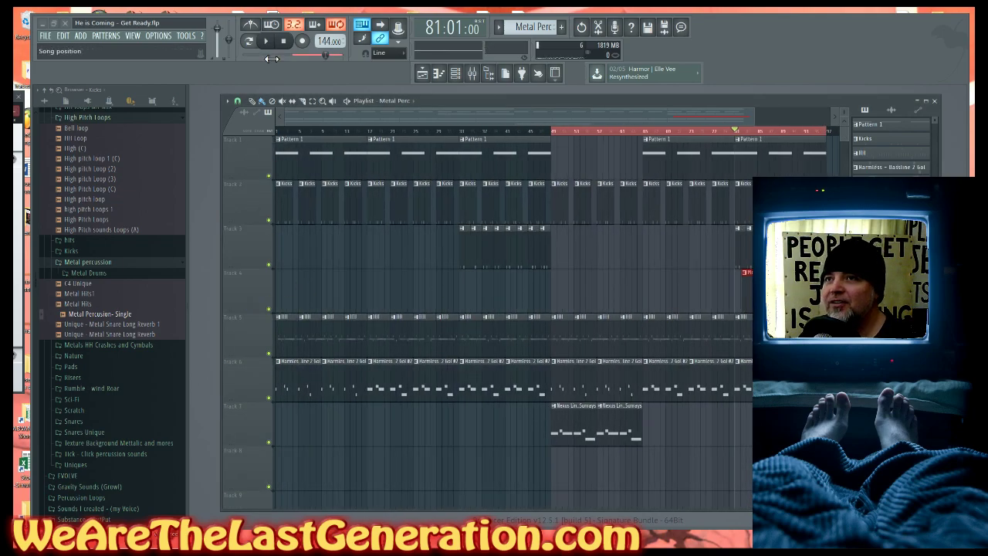
pyautogui.click(46, 36)
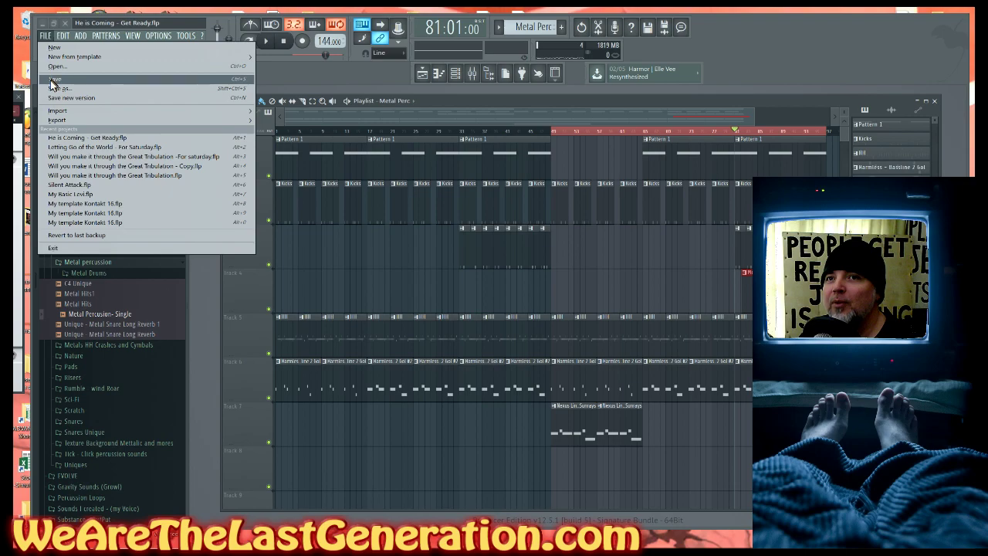
pyautogui.click(53, 79)
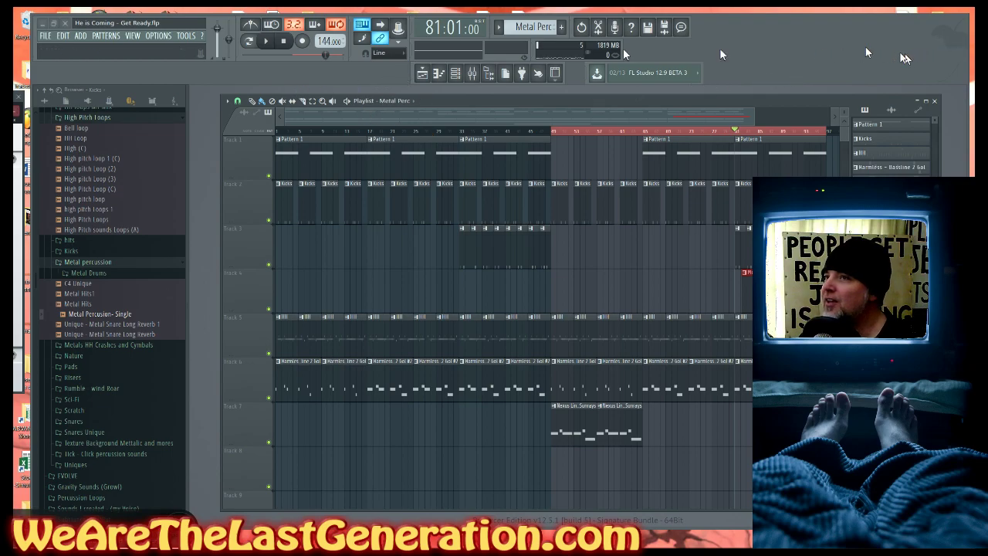
# - Minimize the project to the desktop, switch back to FL Studio and save the project again
pyautogui.click(43, 25)
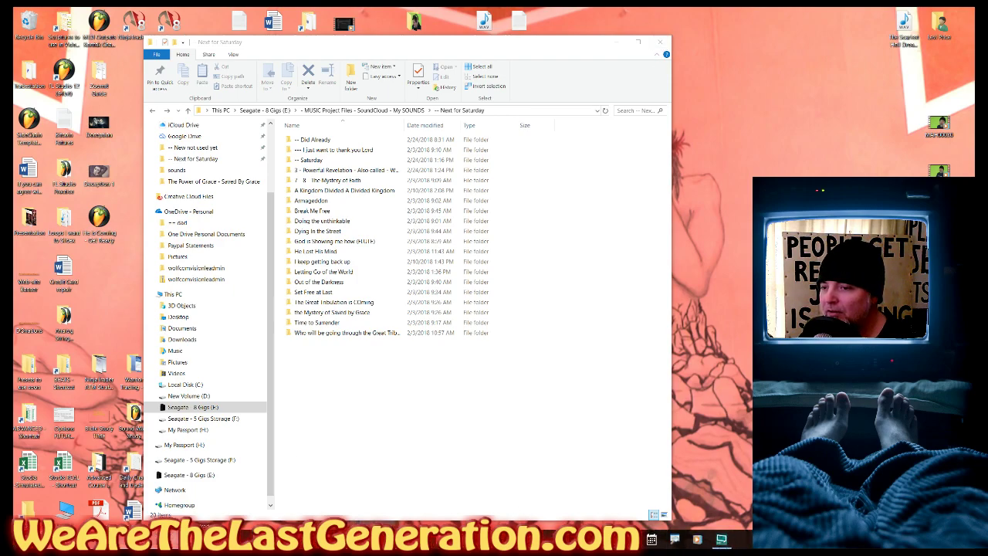
pyautogui.moveTo(368, 532)
pyautogui.click(367, 499)
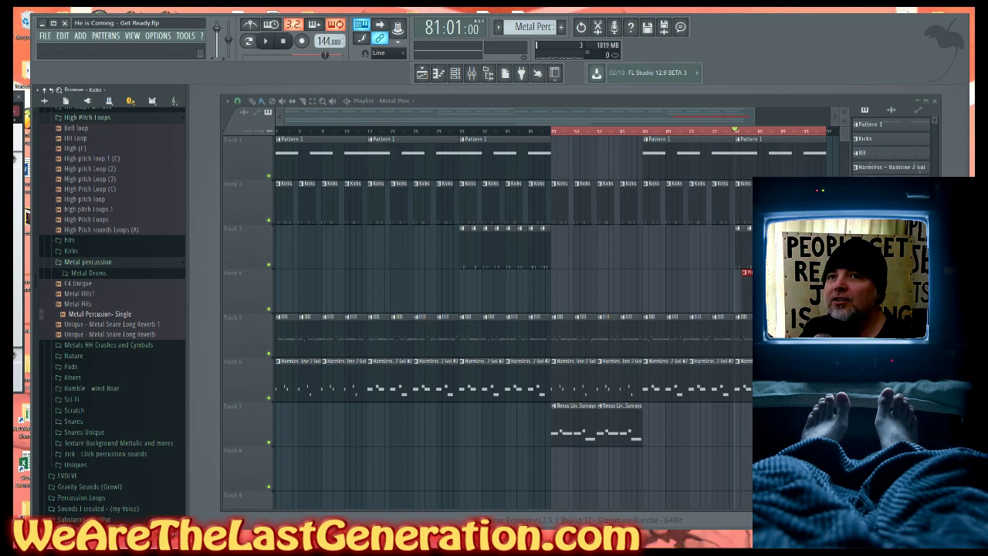
pyautogui.click(45, 36)
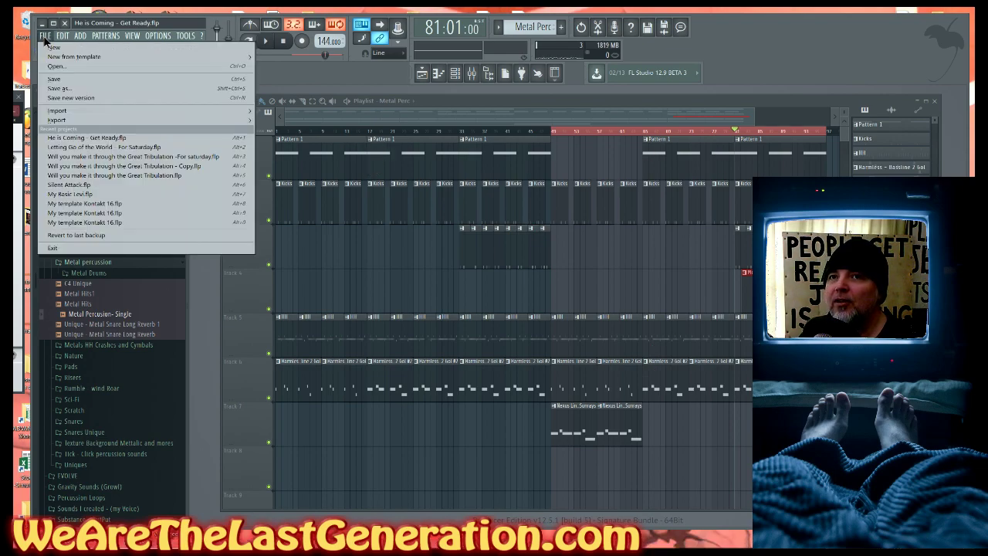
pyautogui.click(57, 79)
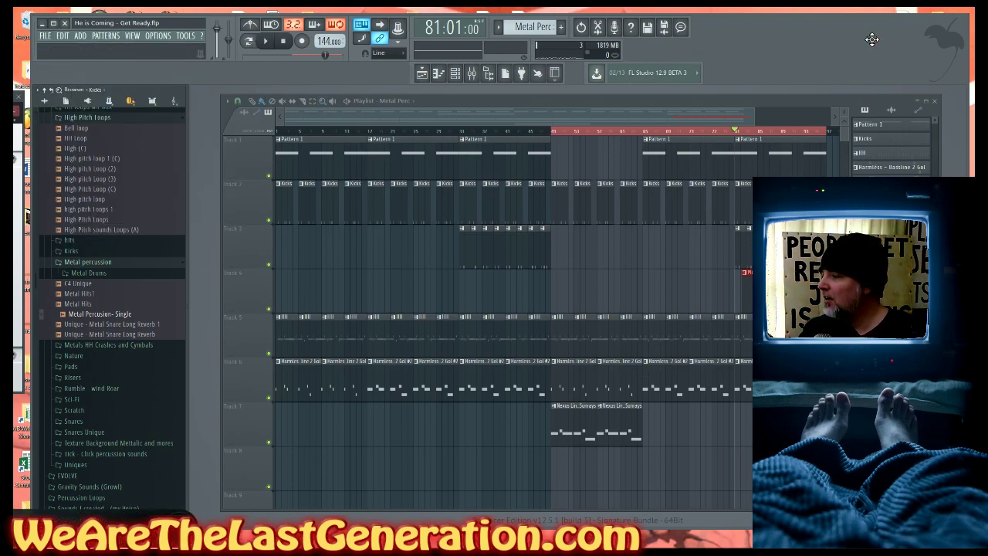